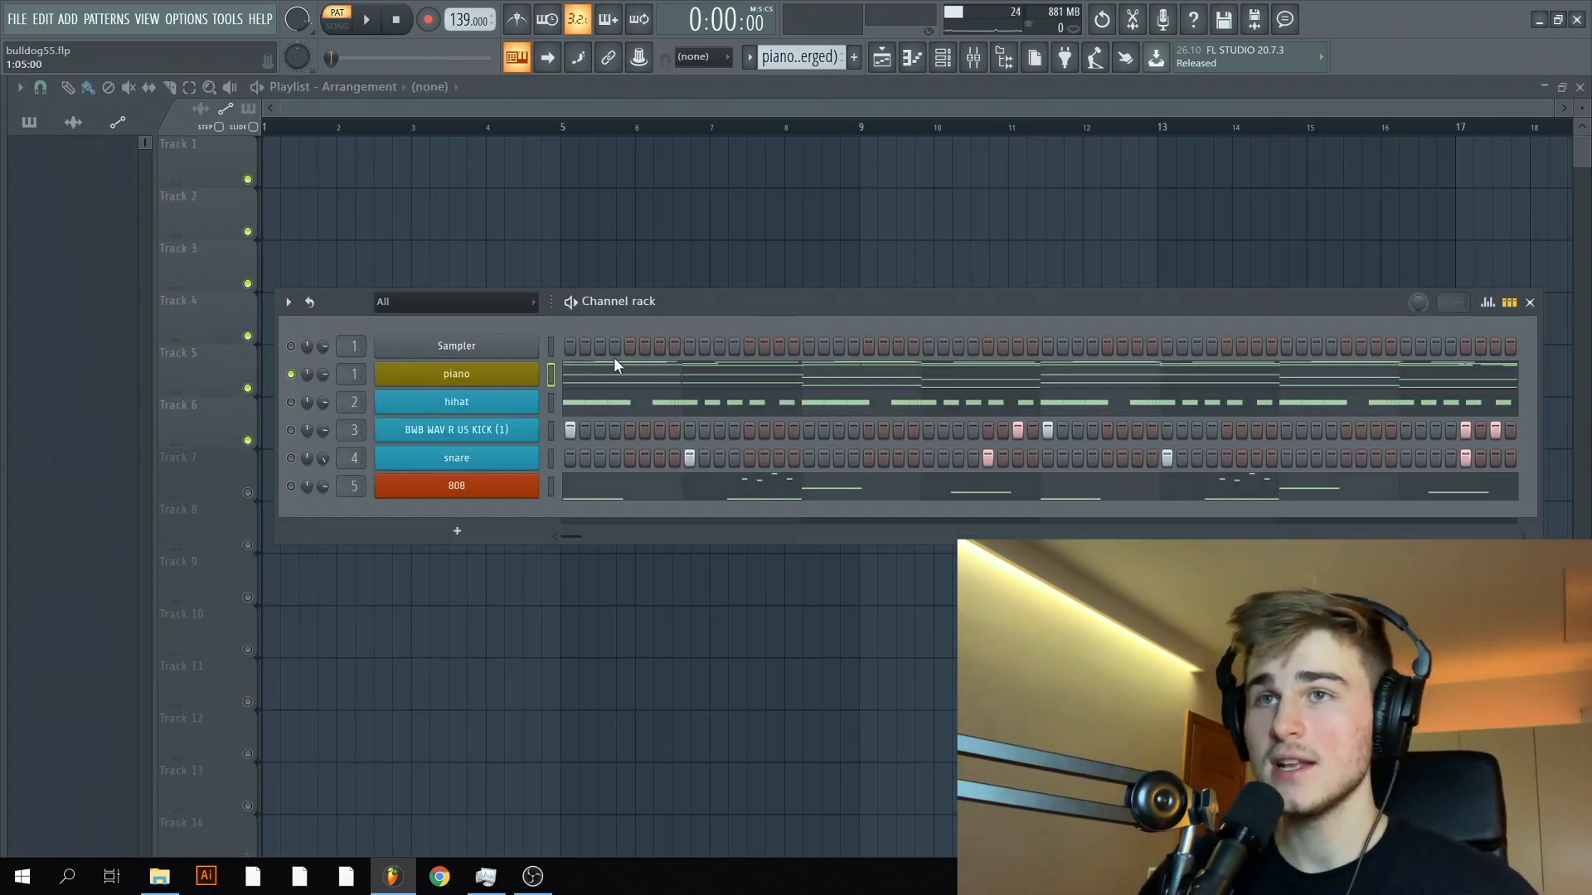
# Step: Open the piano channel's notes in the piano roll, play the melody and examine its opening bars
pyautogui.click(528, 381)
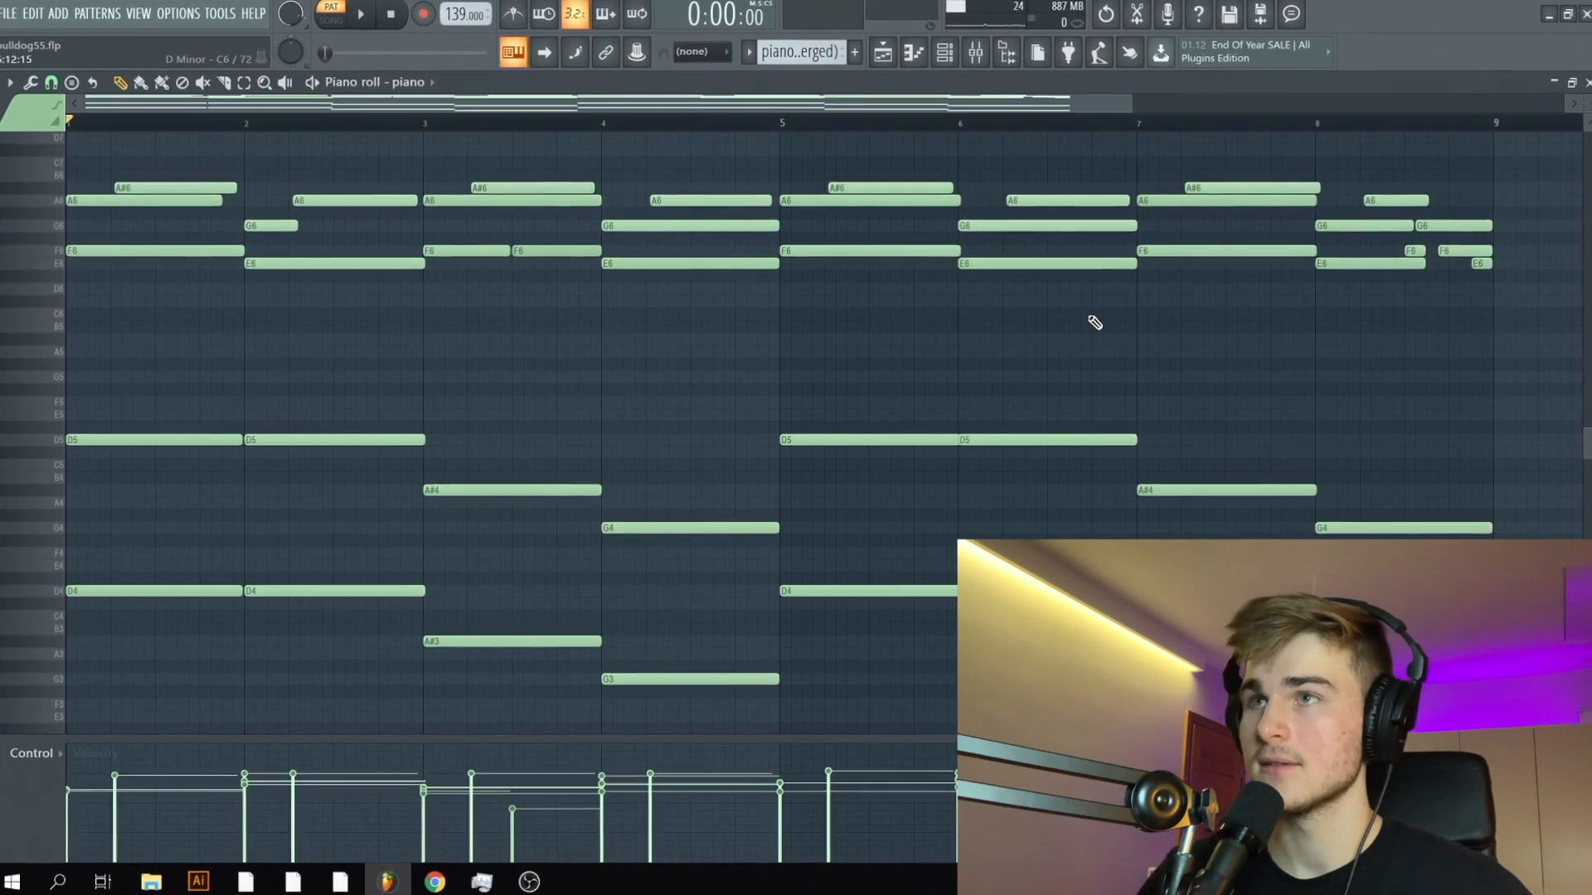
pyautogui.press('space')
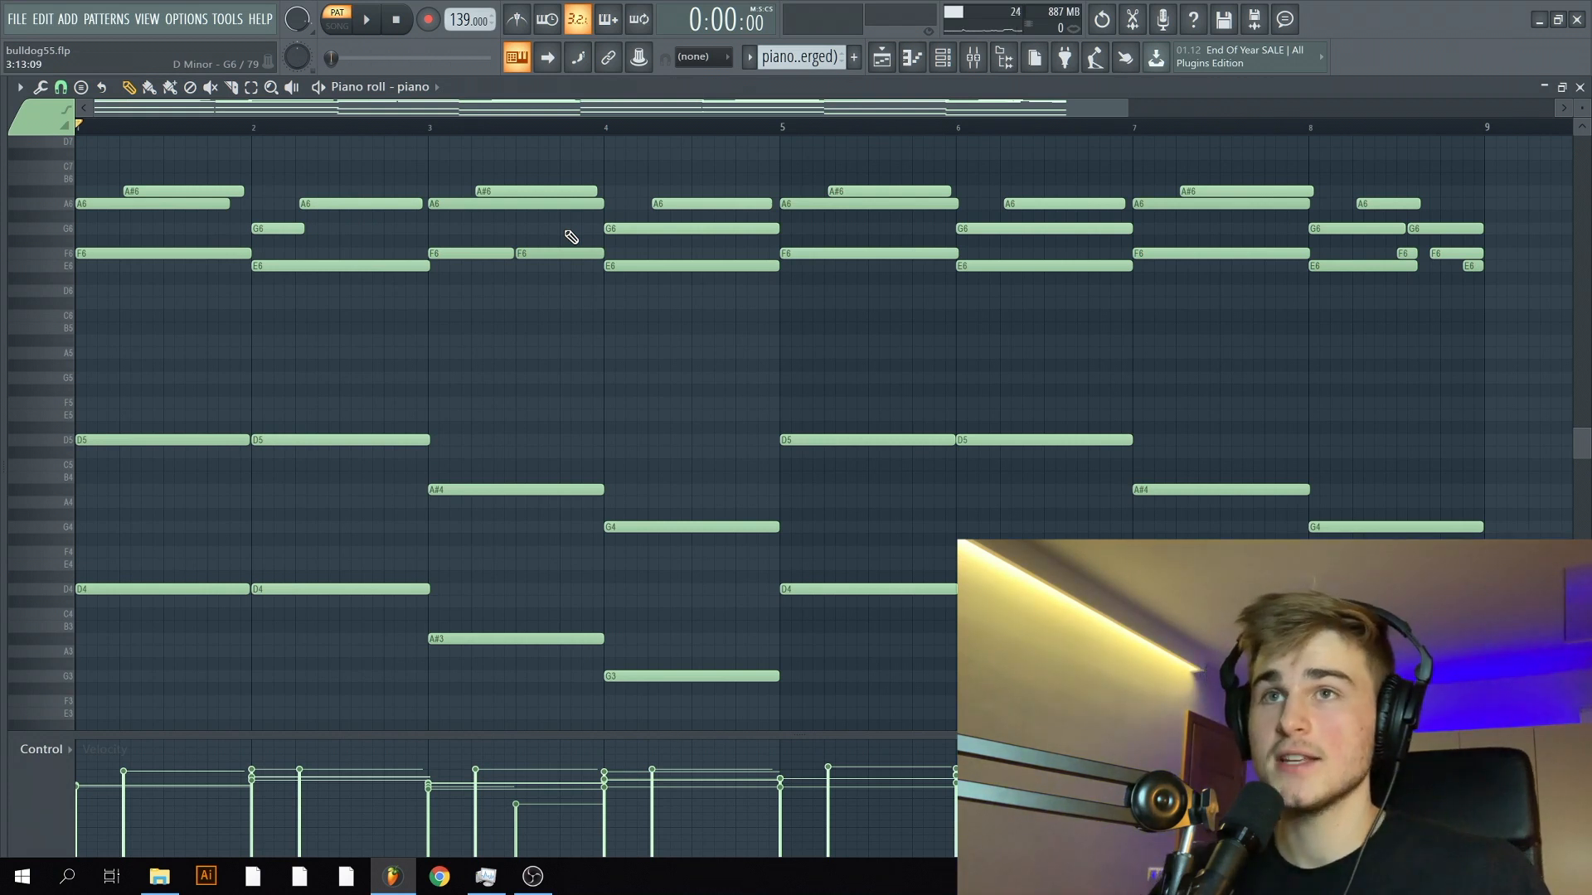
pyautogui.scroll(3, 320, 355)
pyautogui.scroll(5, 42, 327)
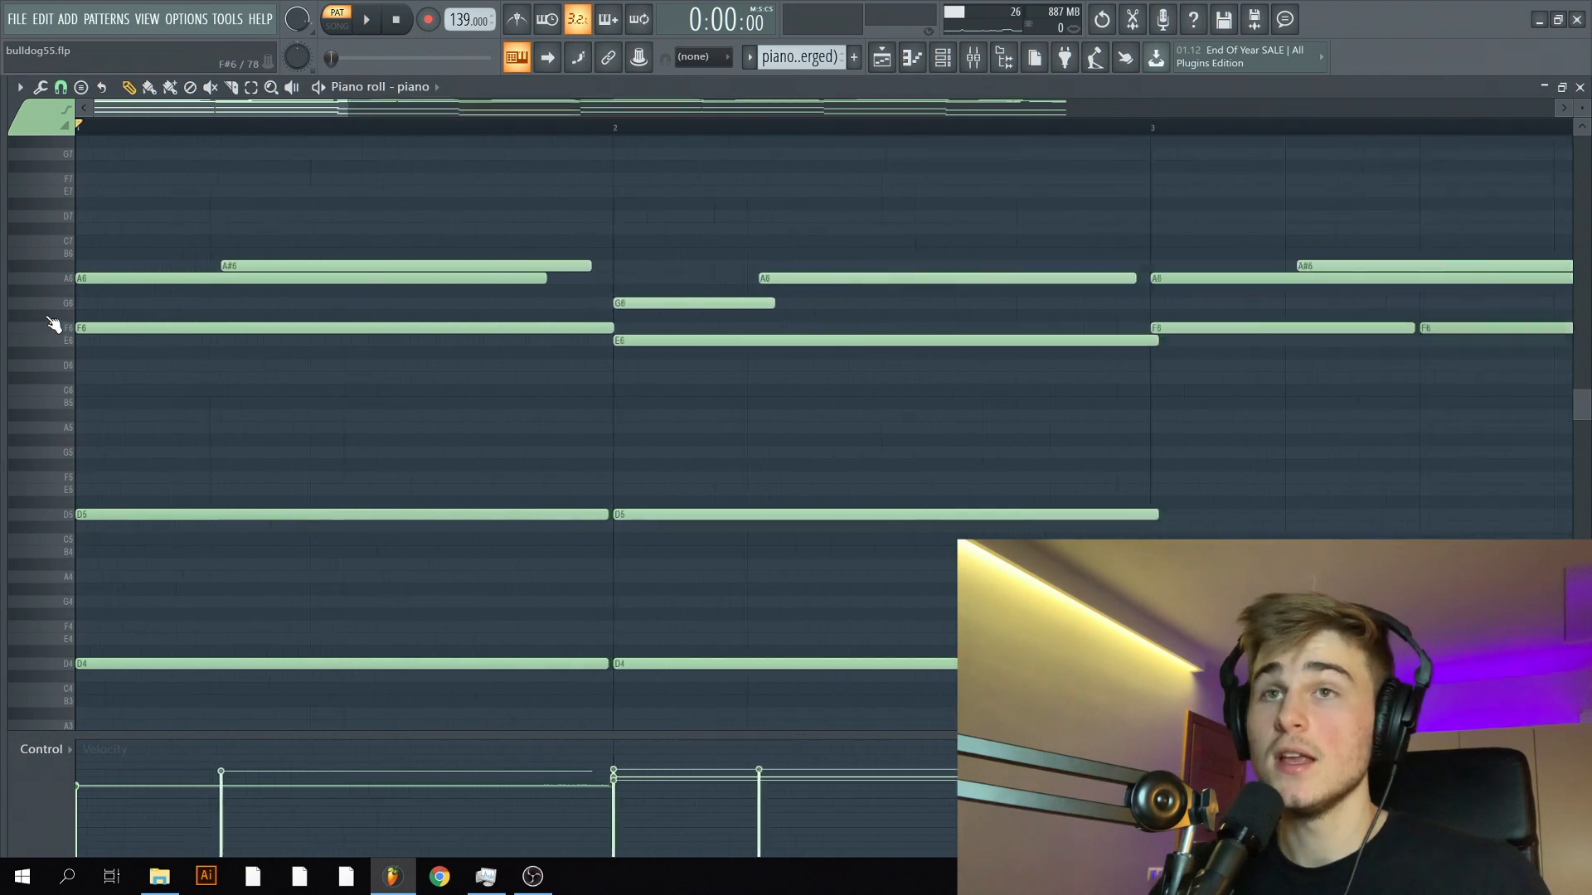
pyautogui.scroll(2, 53, 325)
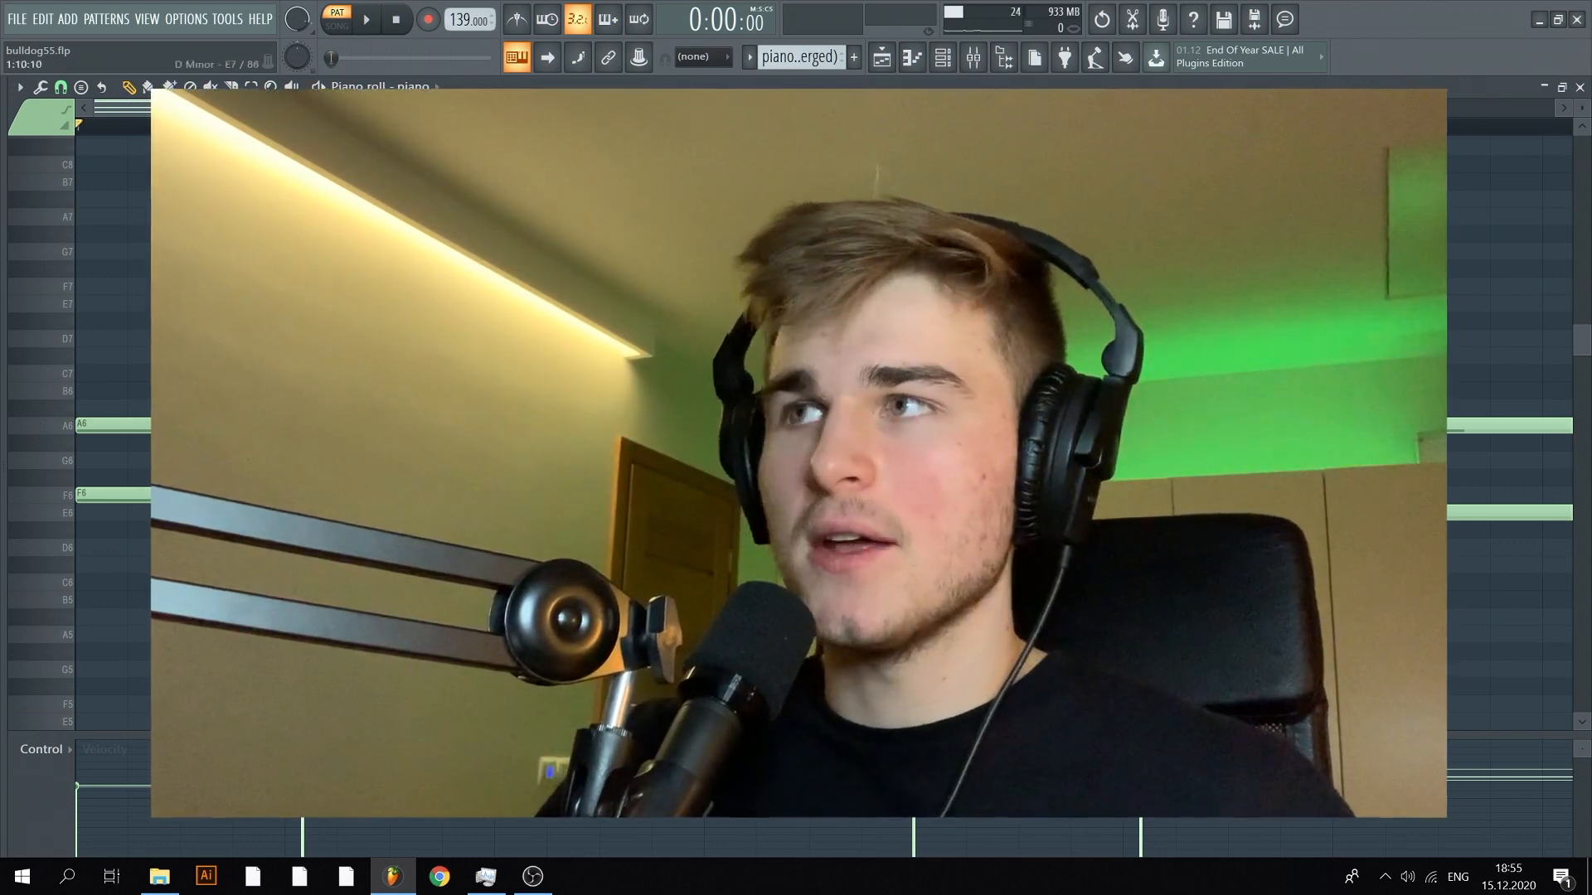
# Step: Play the piano pattern from its start and from bar 3 to compare the melody in both sections
pyautogui.hotkey('alt', 'F8')
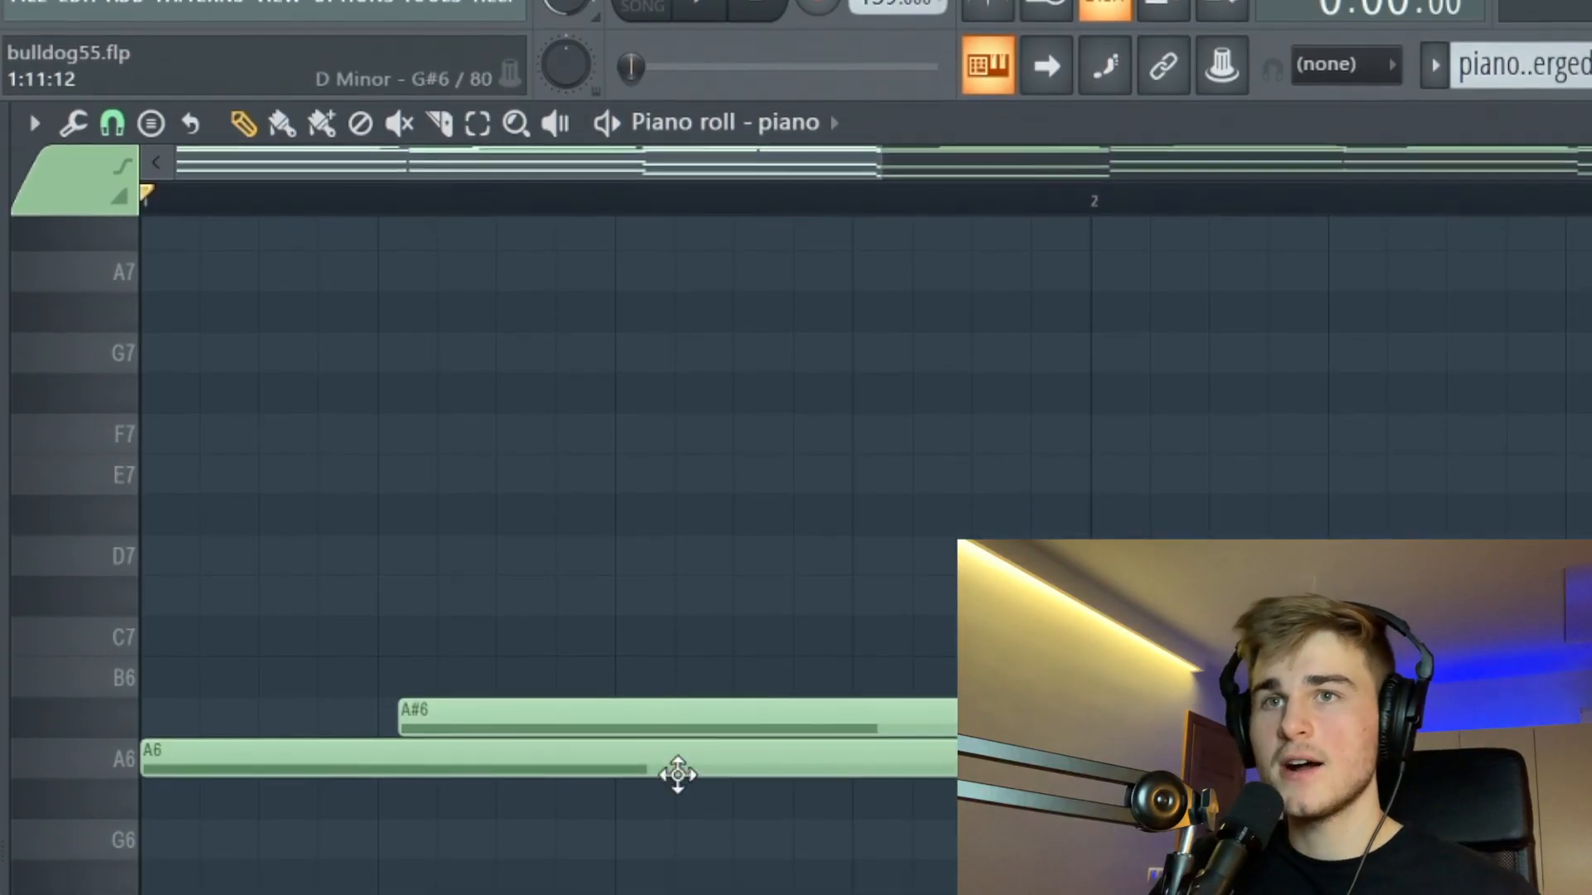
pyautogui.moveTo(678, 775); pyautogui.dragTo(696, 655)
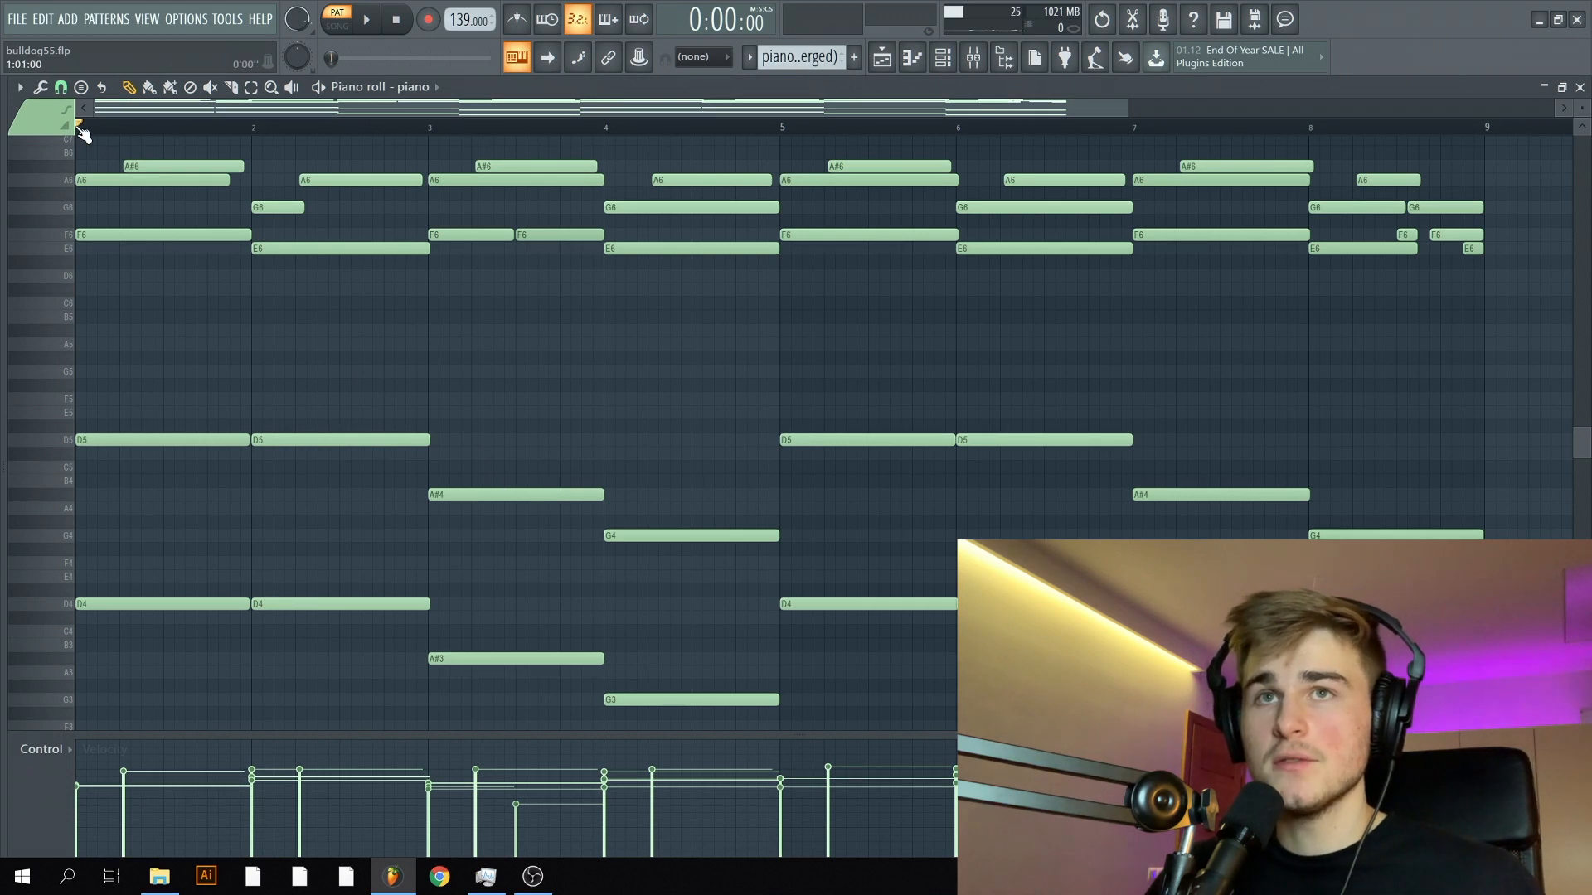
pyautogui.moveTo(446, 139); pyautogui.dragTo(508, 138)
pyautogui.click(423, 126)
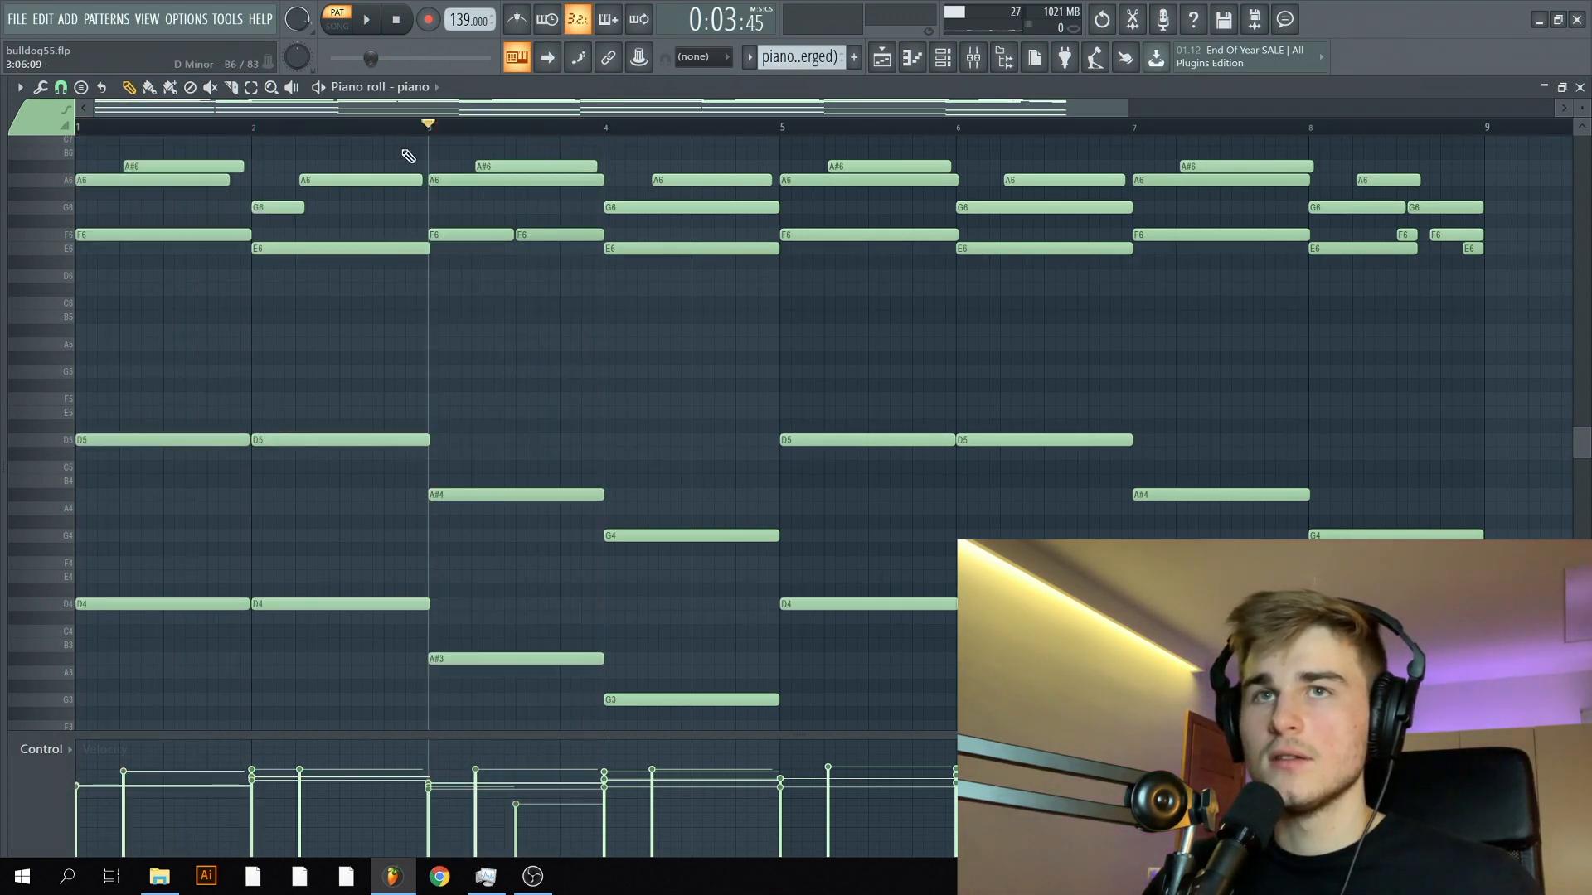
pyautogui.press('space')
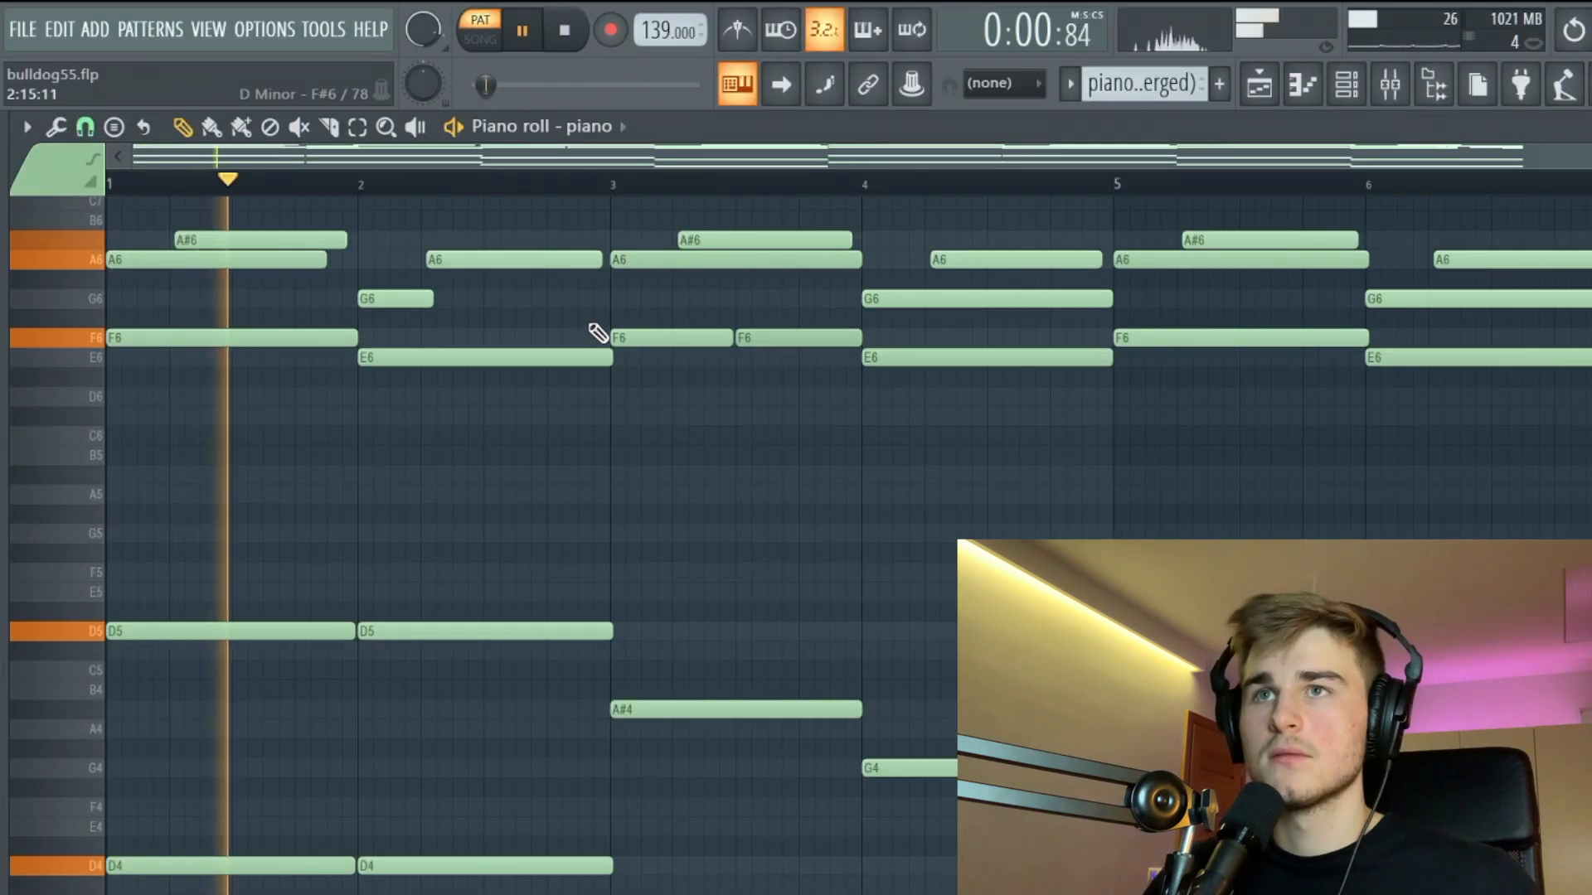
pyautogui.click(628, 183)
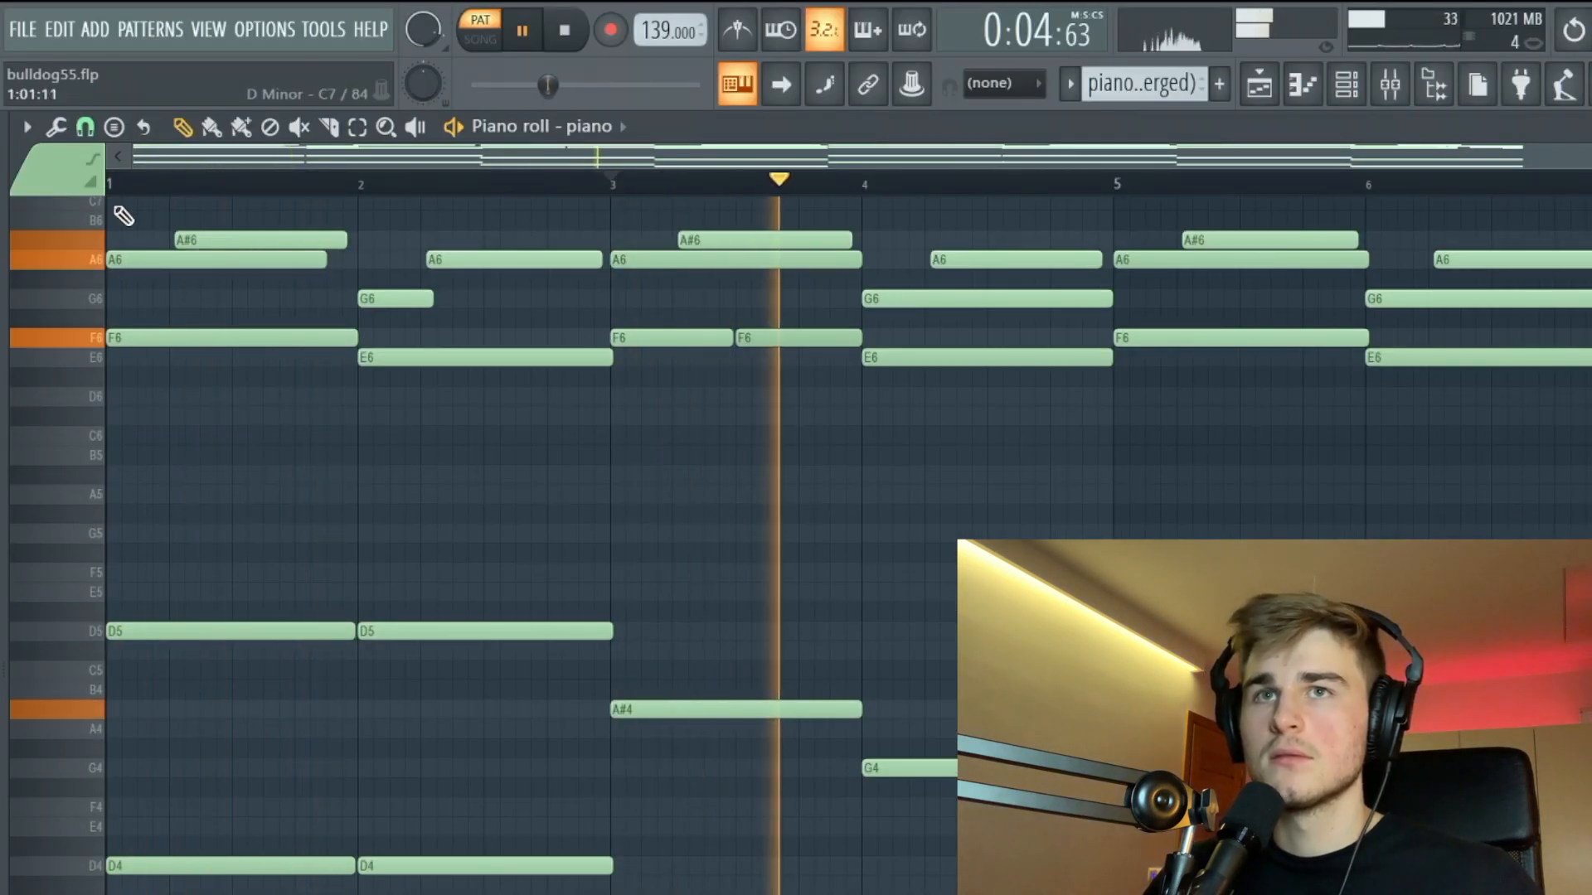
pyautogui.press('space')
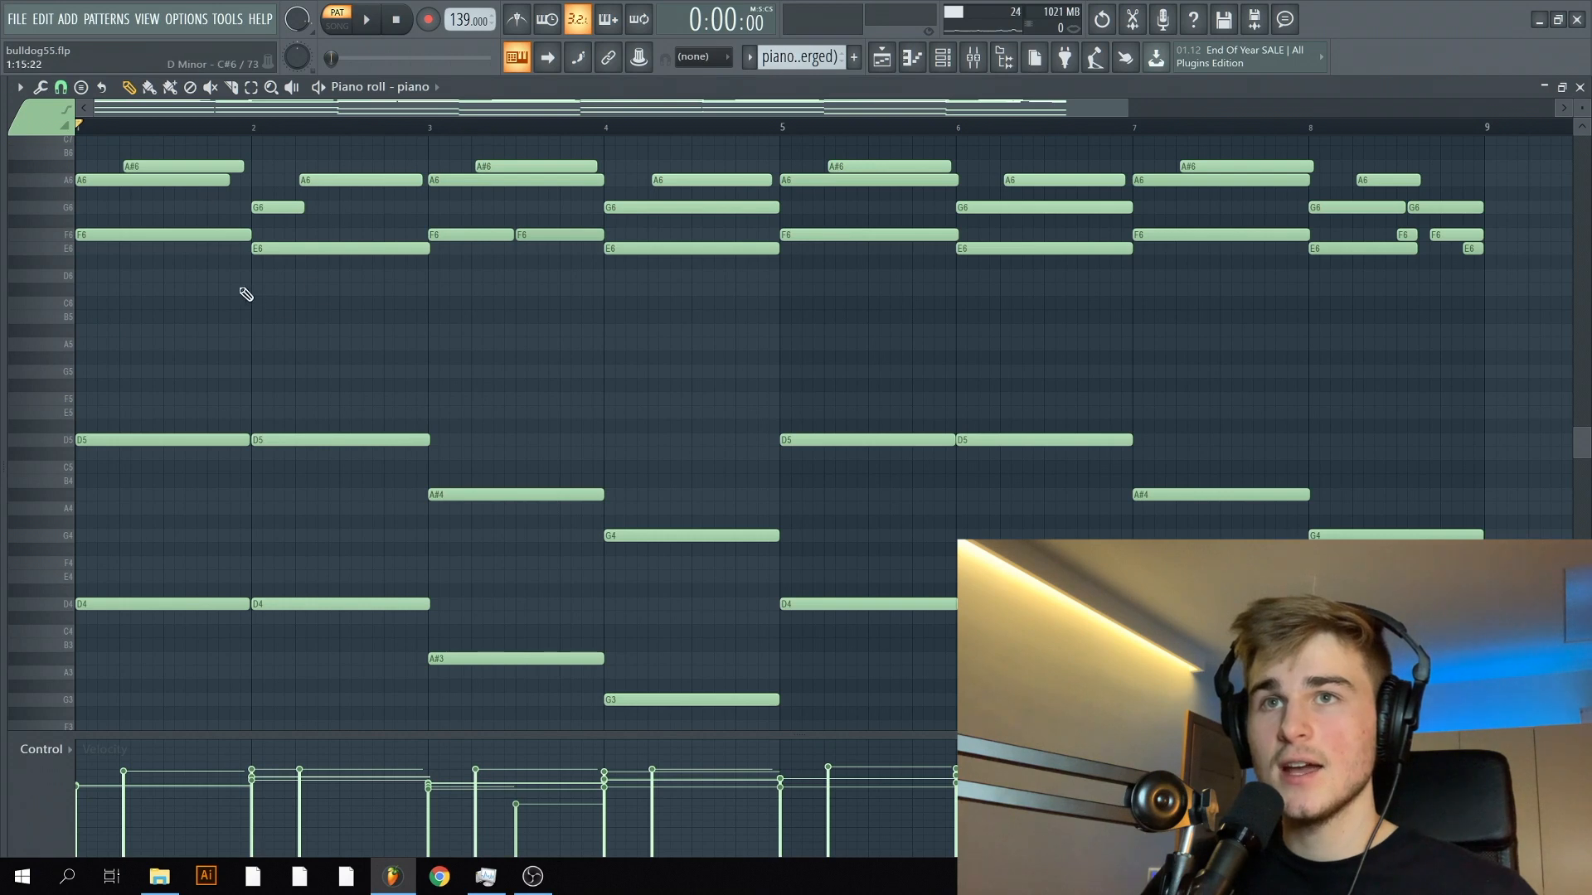
# Step: Mark the F6 and E6 notes in the first four bars and listen to the piano pattern
pyautogui.moveTo(246, 294); pyautogui.dragTo(199, 237)
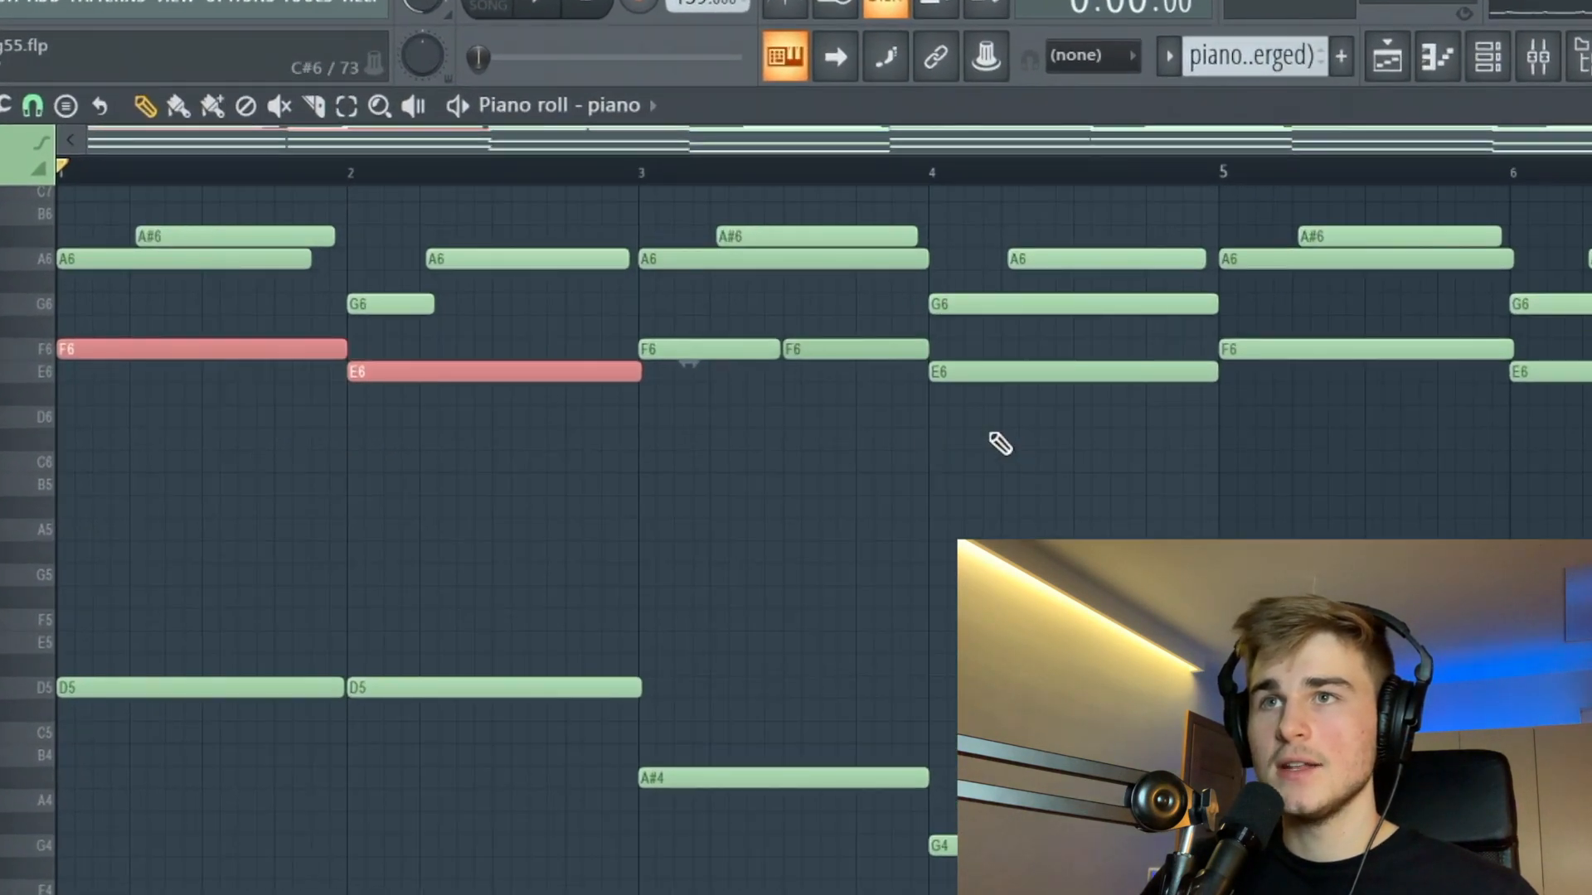
pyautogui.moveTo(986, 452); pyautogui.dragTo(872, 344)
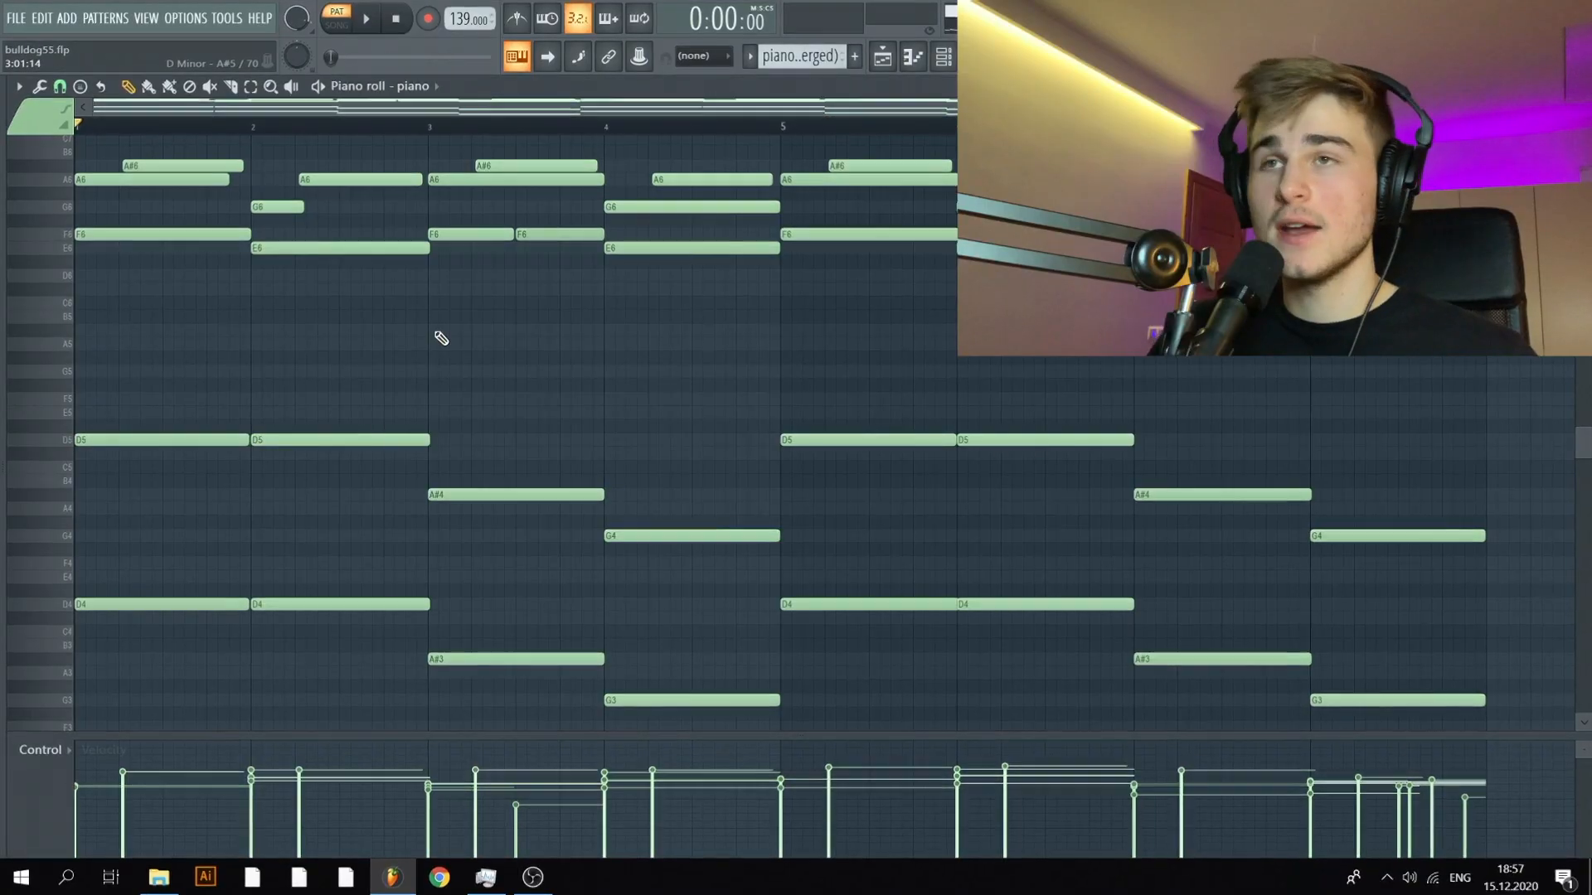
pyautogui.press('space')
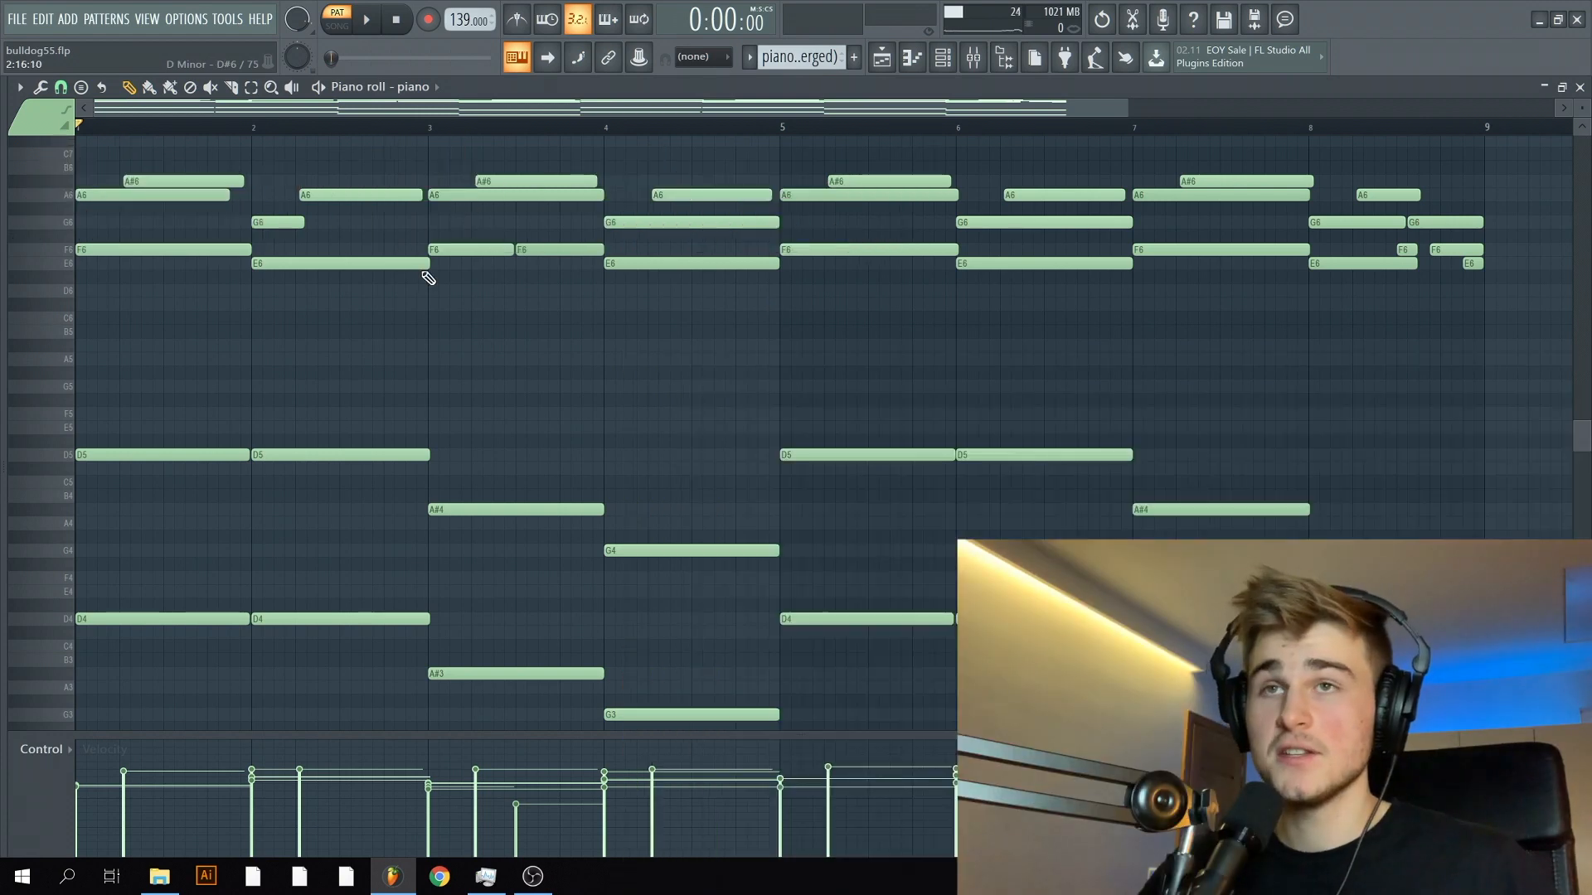
# Step: Examine the upper melody notes in the opening bars and play the piano pattern
pyautogui.scroll(2, 370, 406)
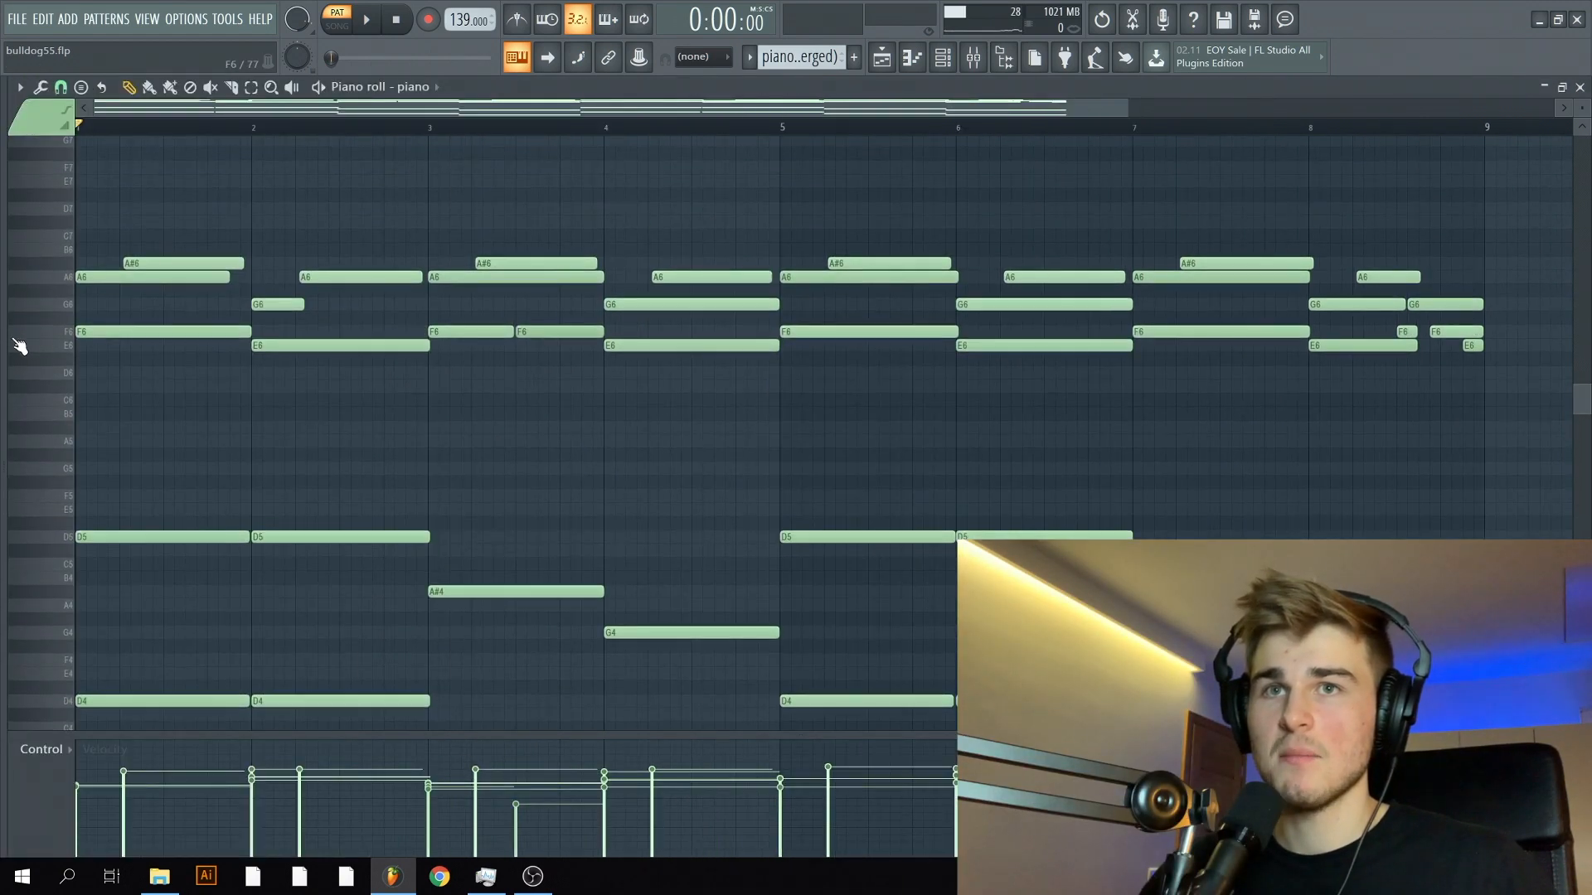
pyautogui.moveTo(3, 348)
pyautogui.scroll(2, 249, 398)
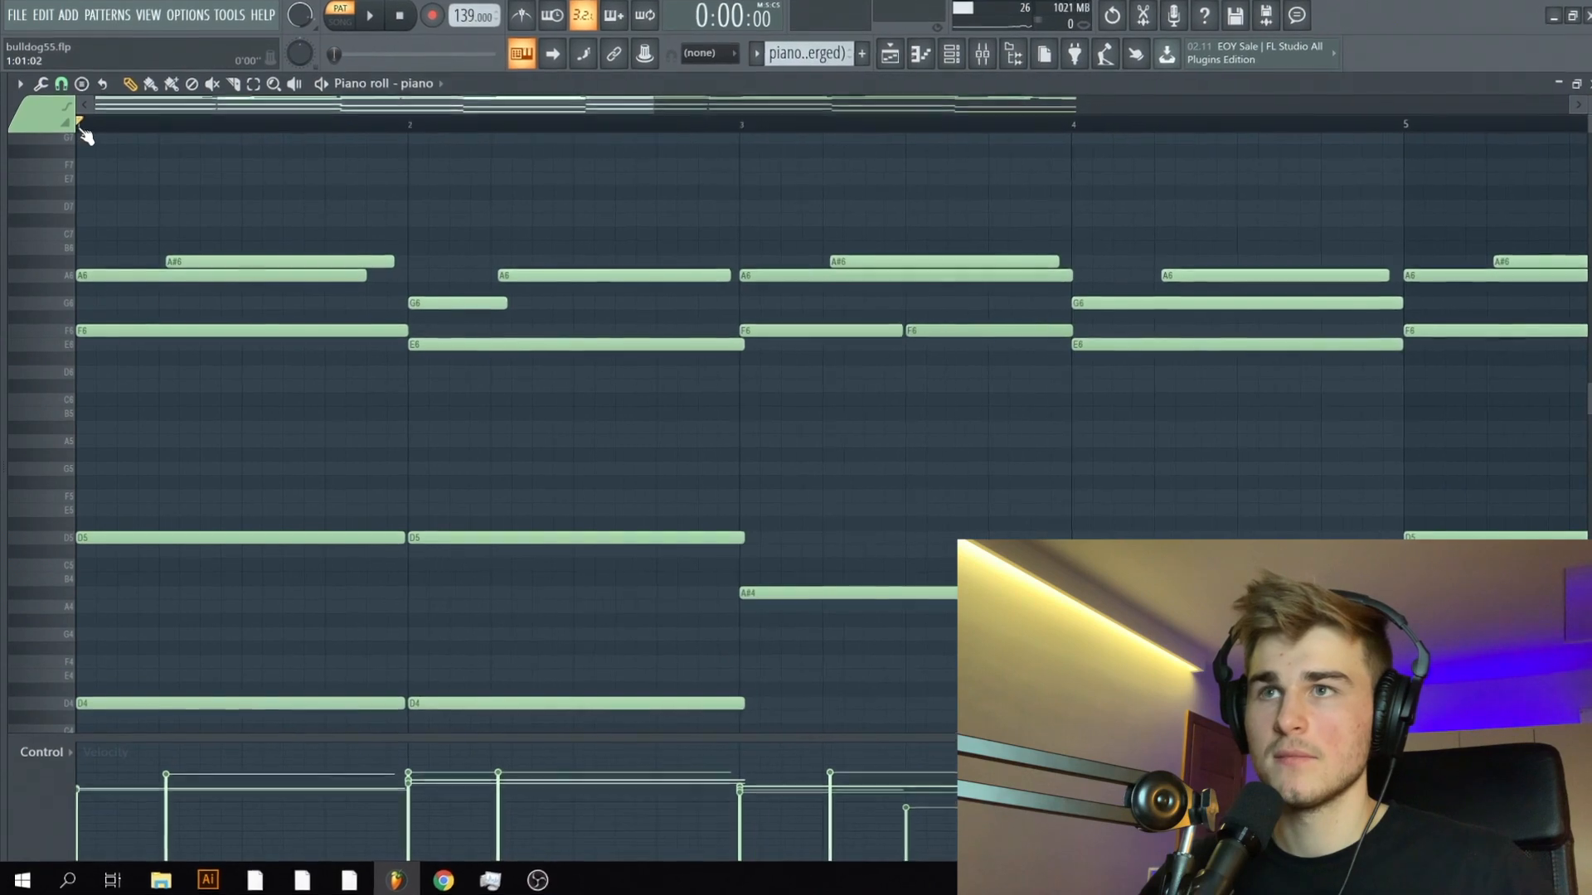
pyautogui.moveTo(80, 128); pyautogui.dragTo(665, 160)
pyautogui.press('space')
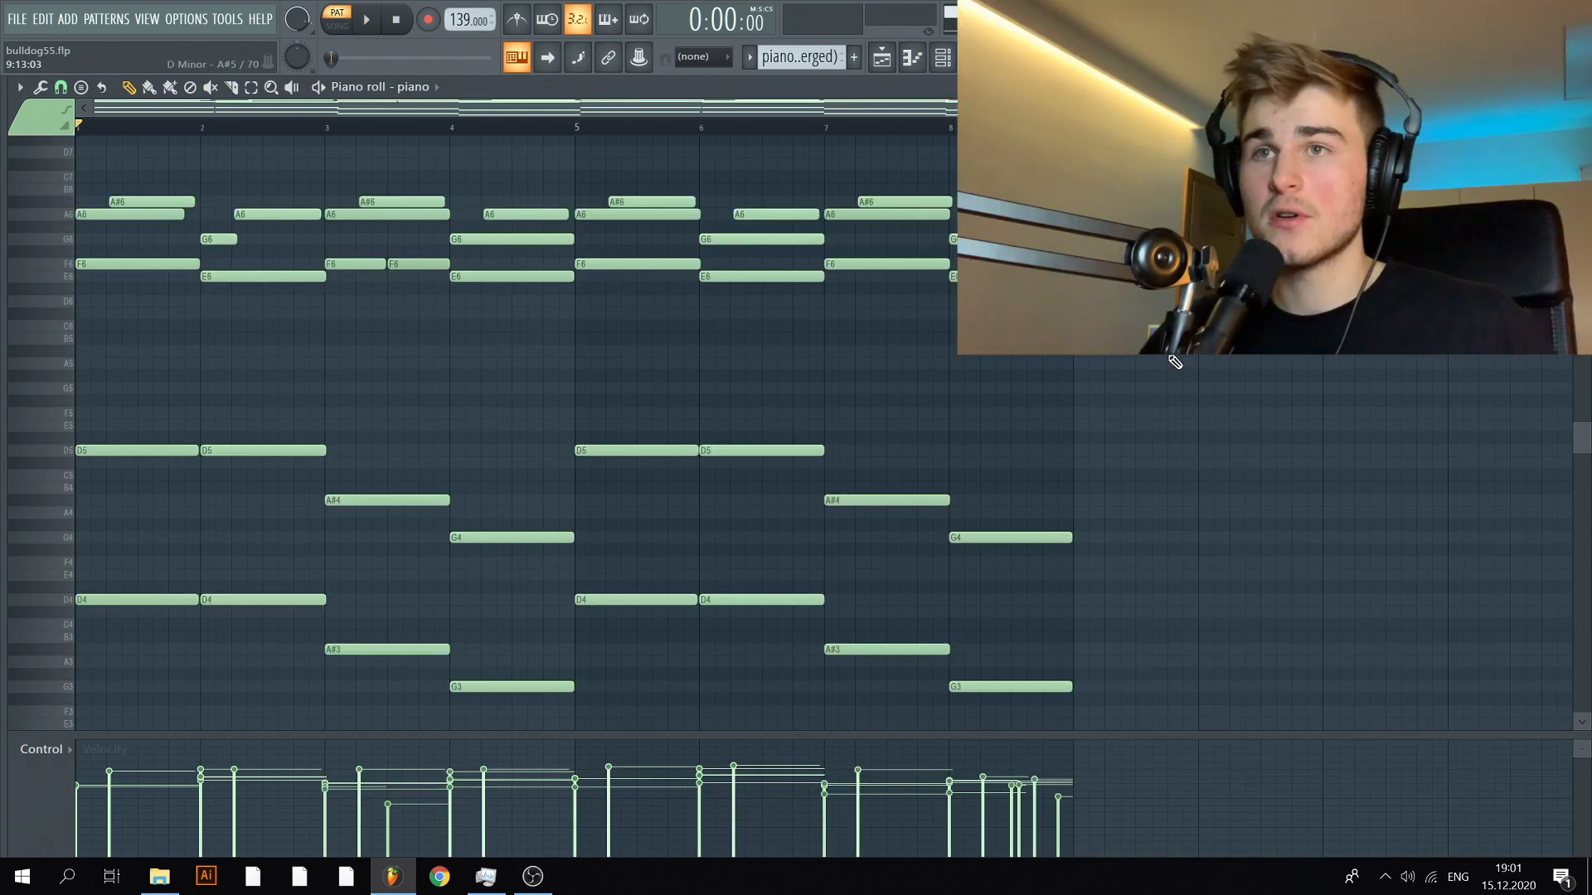
# Step: Mark the A# and G bass notes in bars 3–4, and the matching ones in bars 7–8
pyautogui.moveTo(392, 458); pyautogui.dragTo(509, 688)
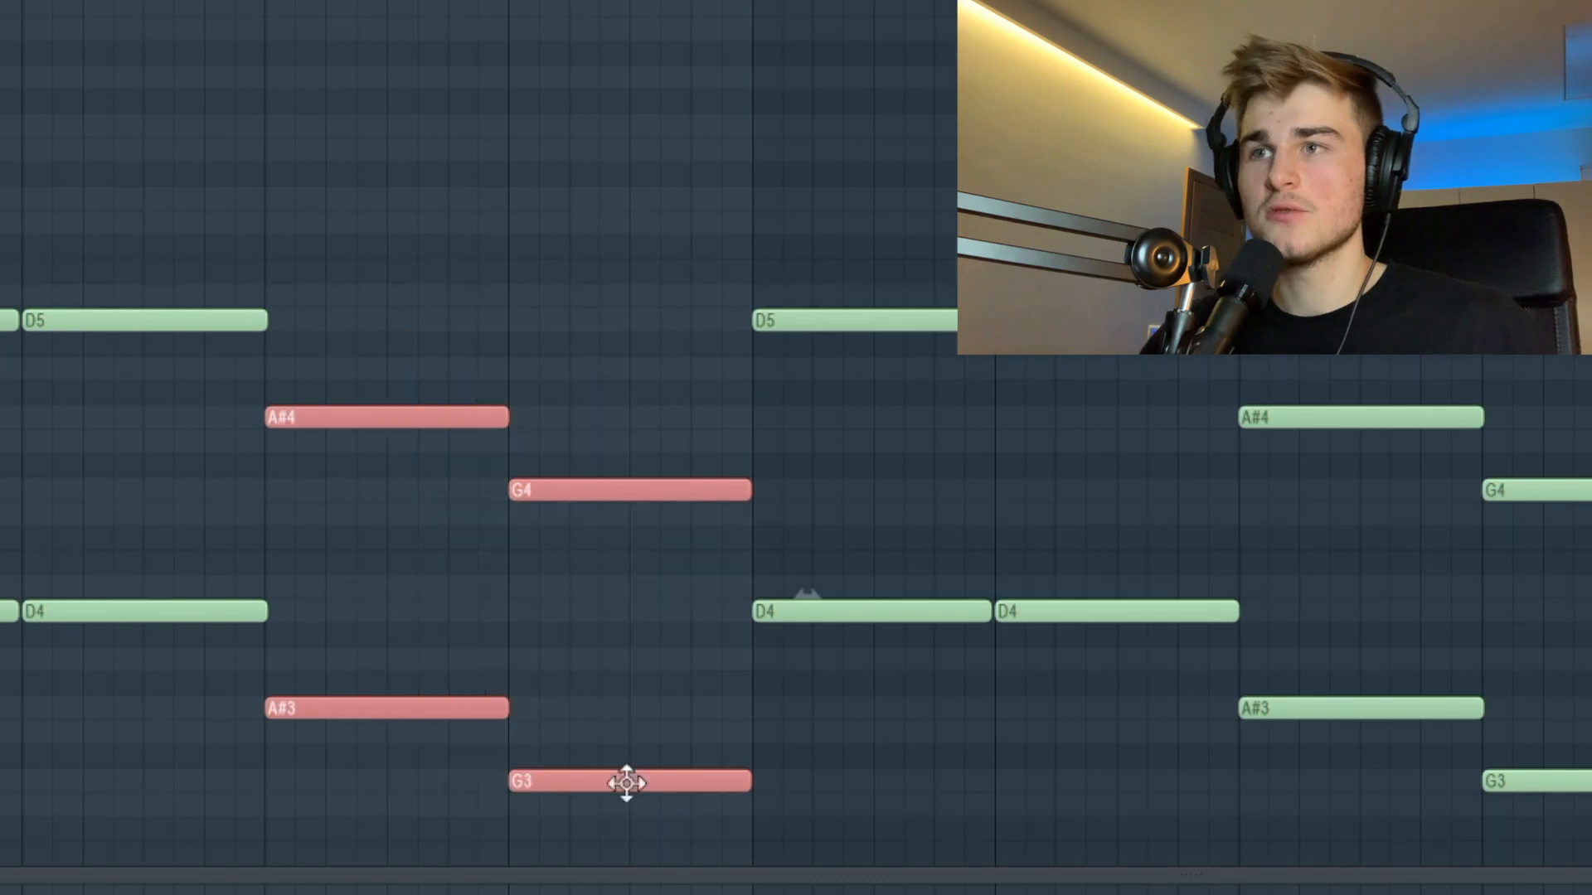
pyautogui.moveTo(1408, 360); pyautogui.dragTo(1591, 792)
pyautogui.scroll(3, 1591, 791)
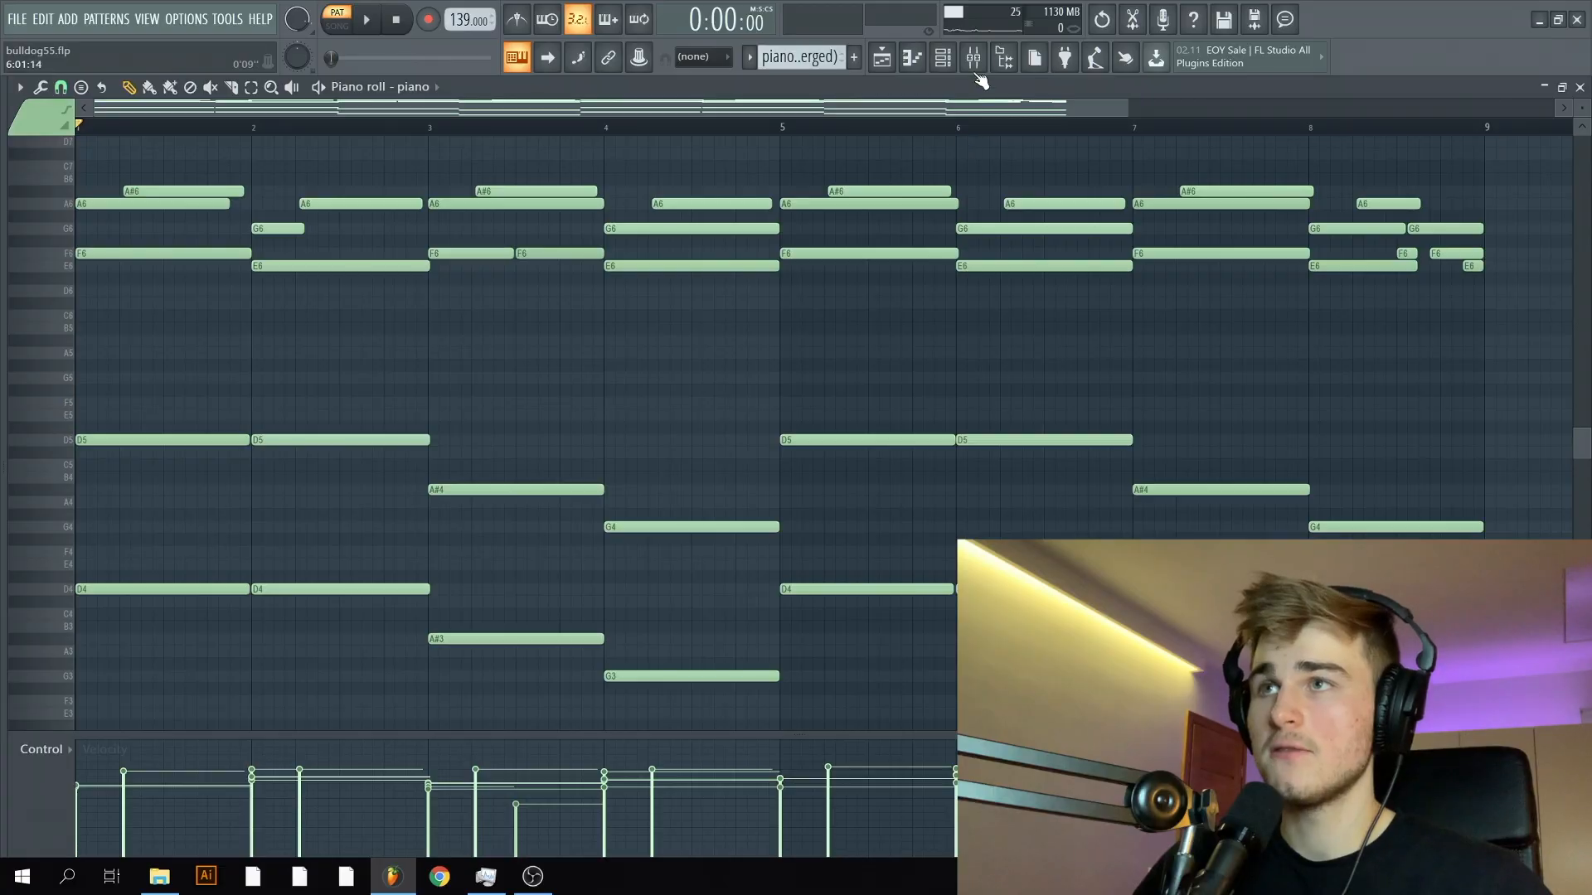
# Step: Open the mixer and inspect the RC-20 Retro Color settings on the piano track
pyautogui.click(974, 57)
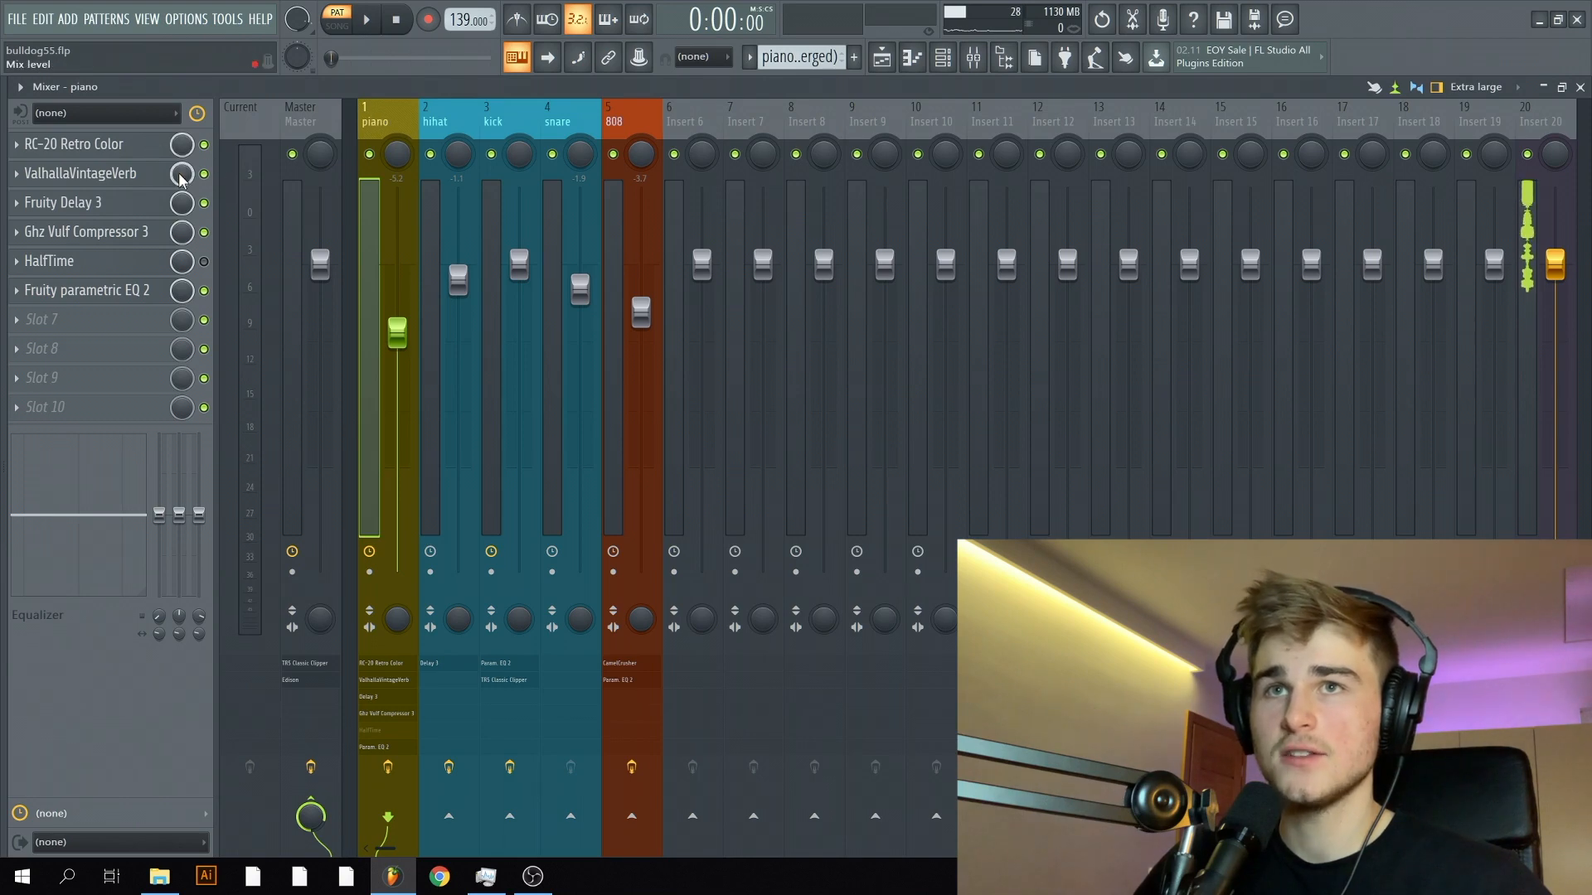
pyautogui.click(99, 145)
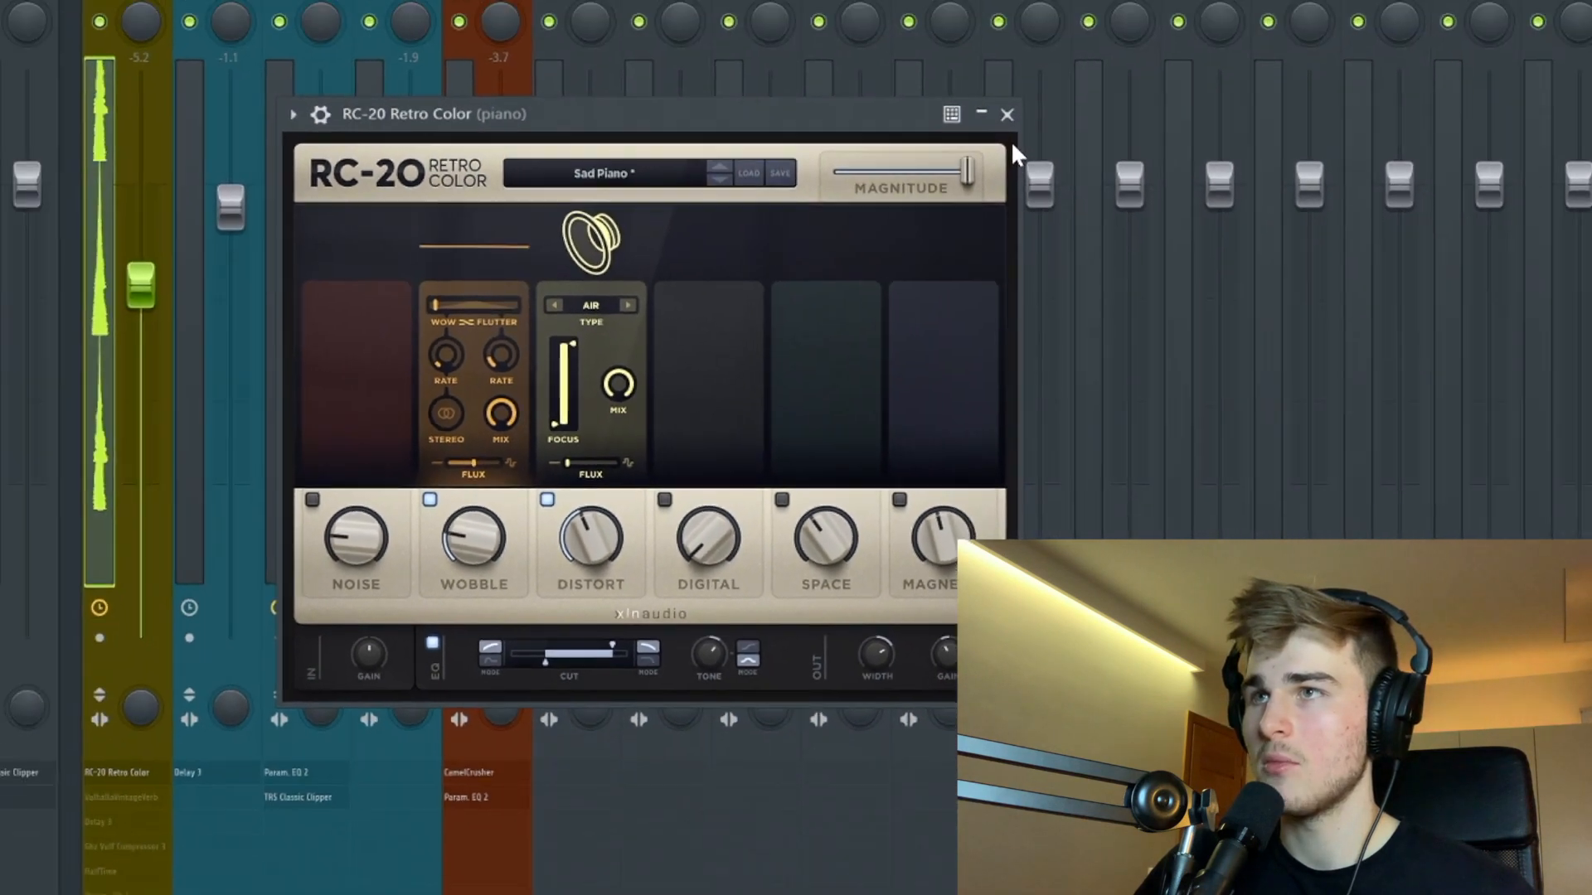
pyautogui.click(1028, 7)
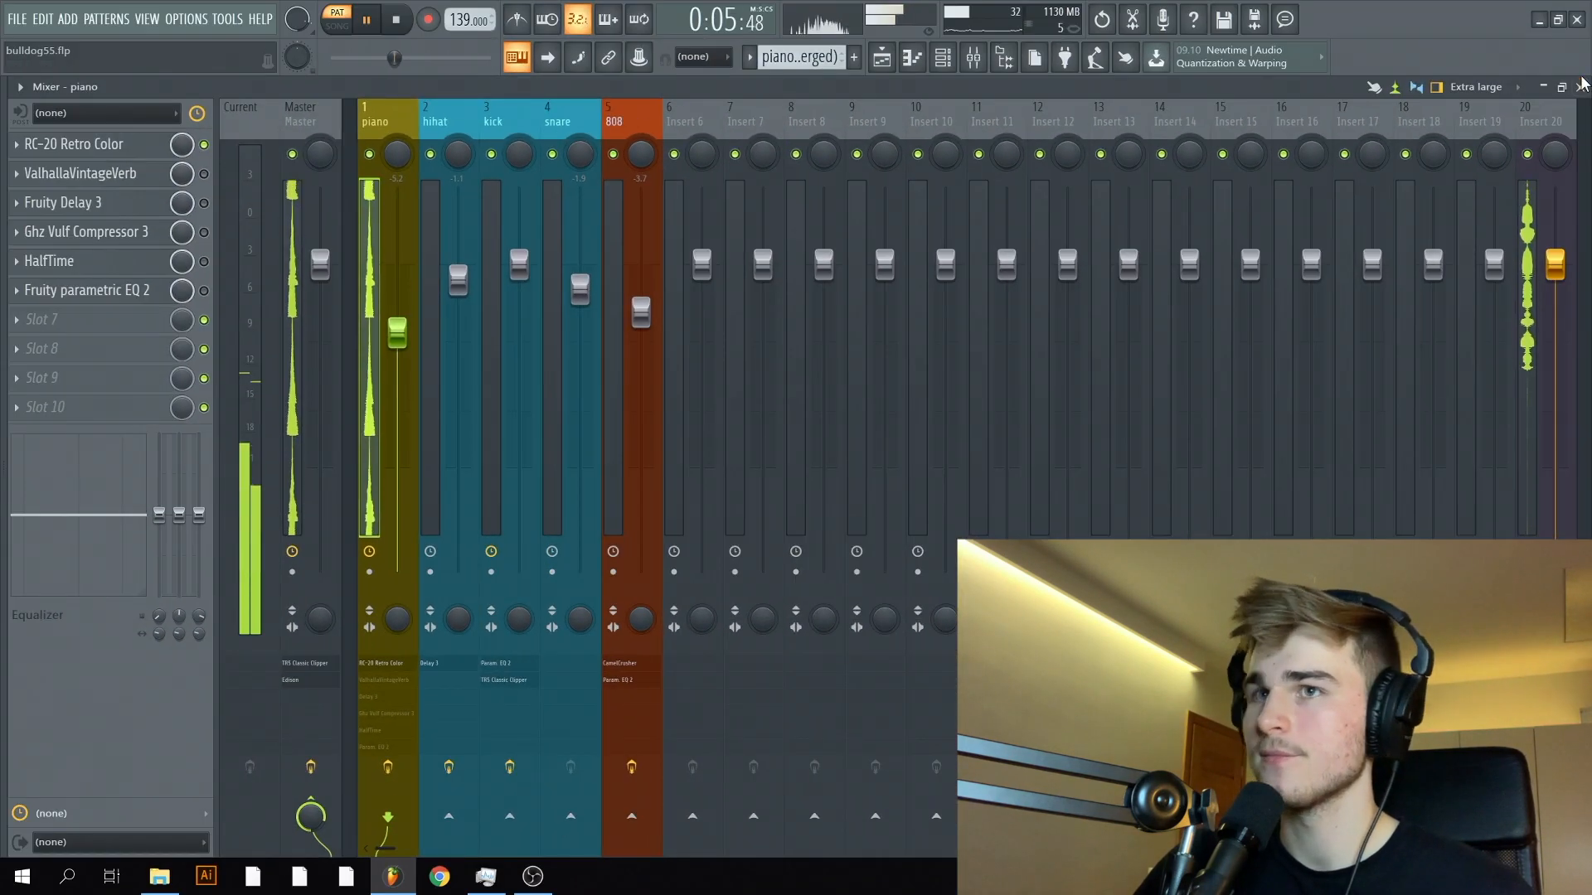
# Step: Check the piano notes and channel rack during playback, and return to the mixer to open the piano track's ValhallaVintageVerb
pyautogui.click(1580, 86)
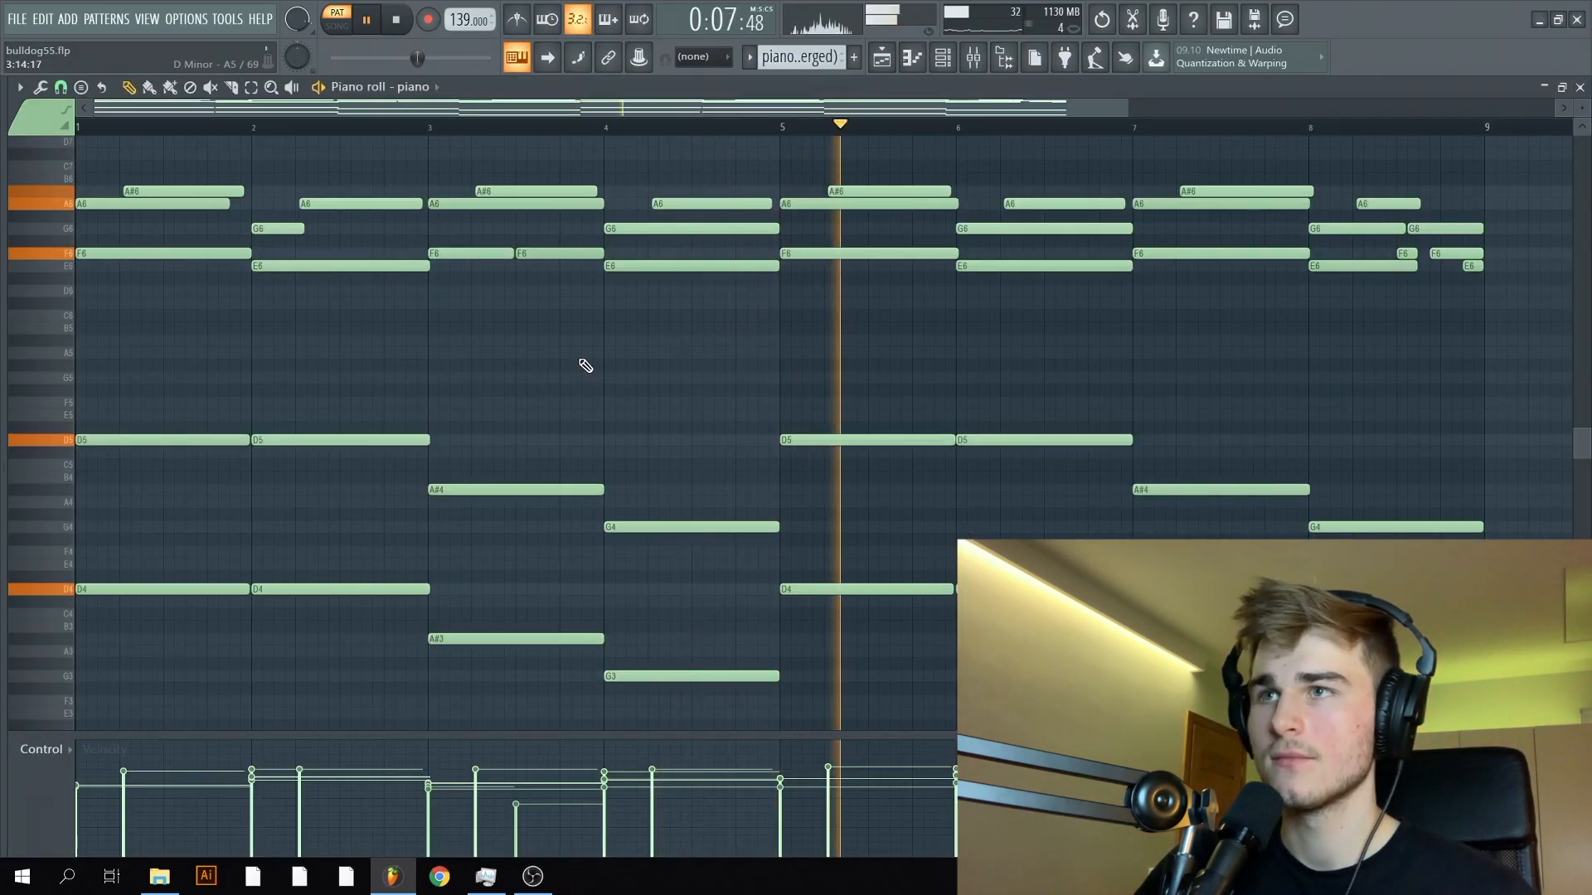
pyautogui.click(1580, 87)
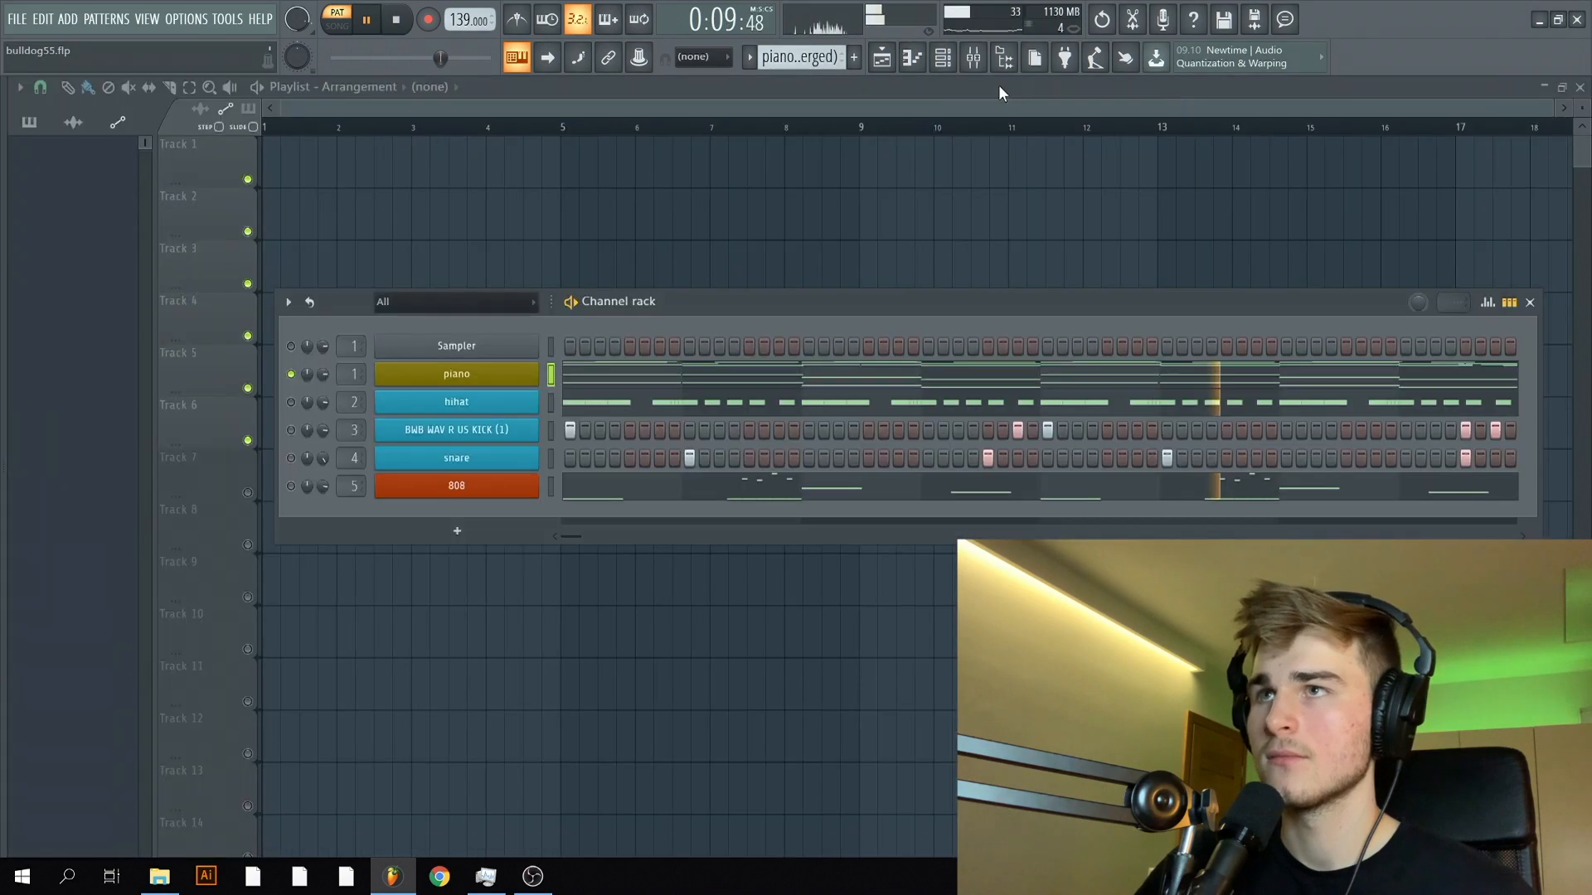
pyautogui.click(974, 58)
pyautogui.click(128, 176)
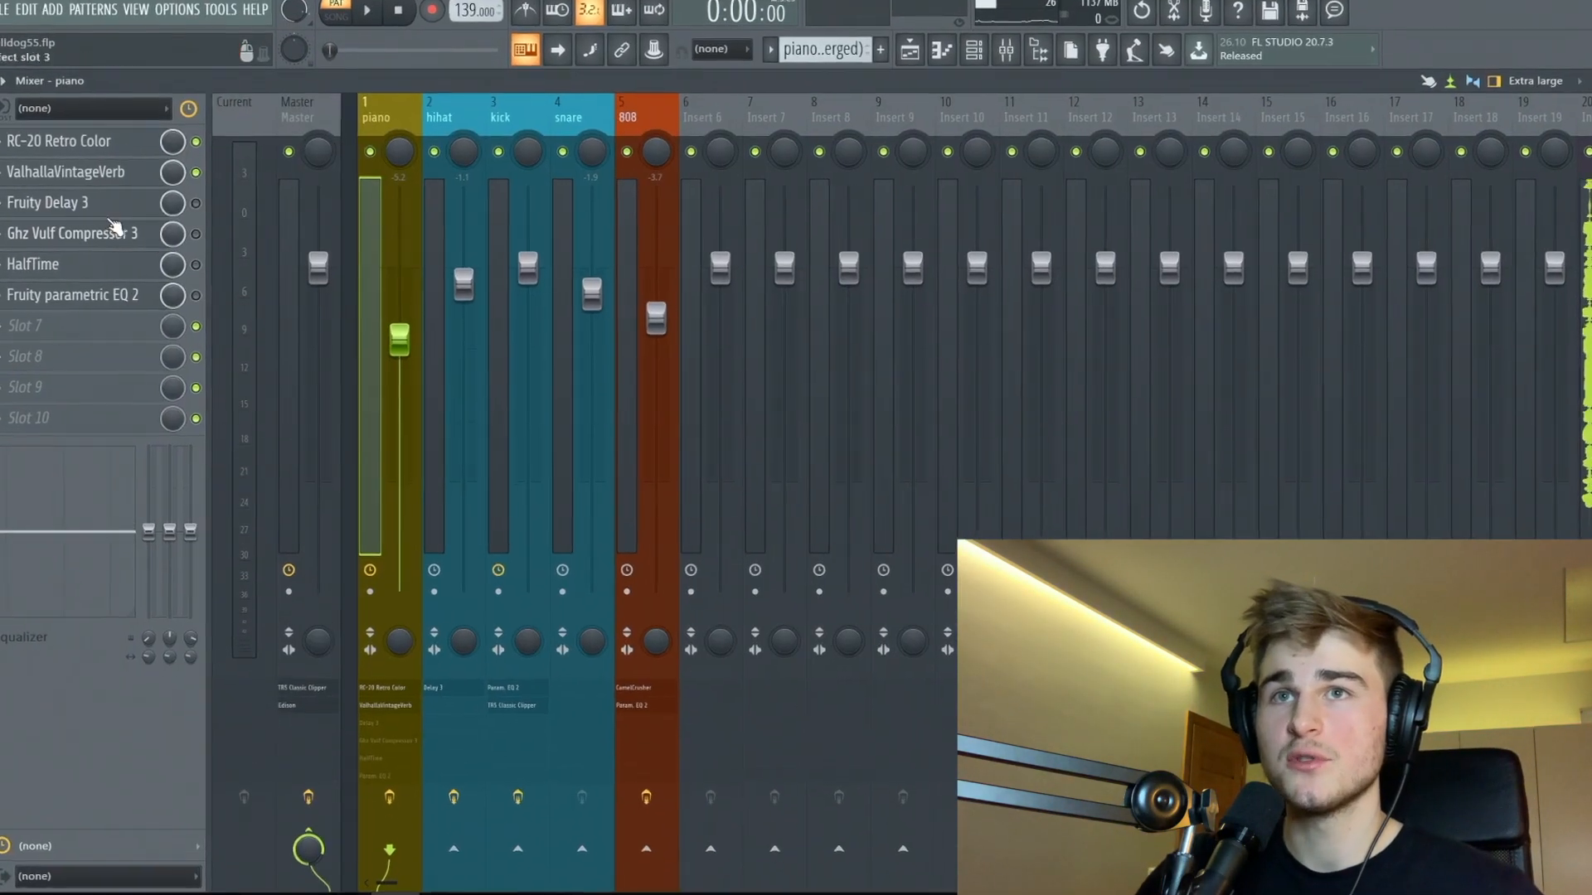
# Step: Compare the piano melody with and without Fruity Delay 3, leave the delay enabled and inspect its settings
pyautogui.press('space')
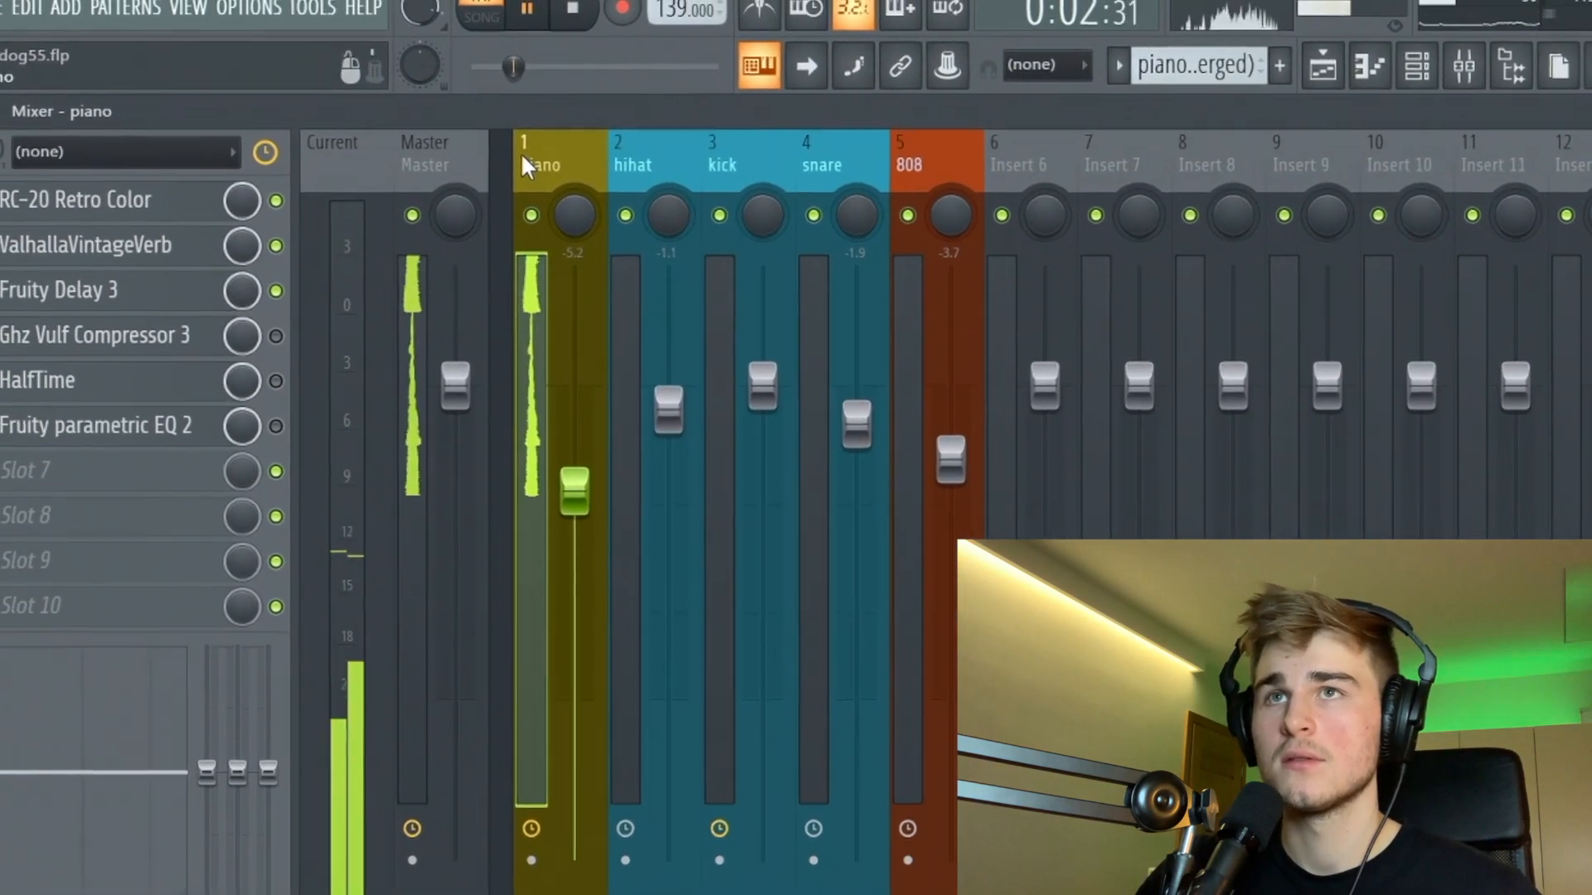
pyautogui.press('space')
pyautogui.press('space')
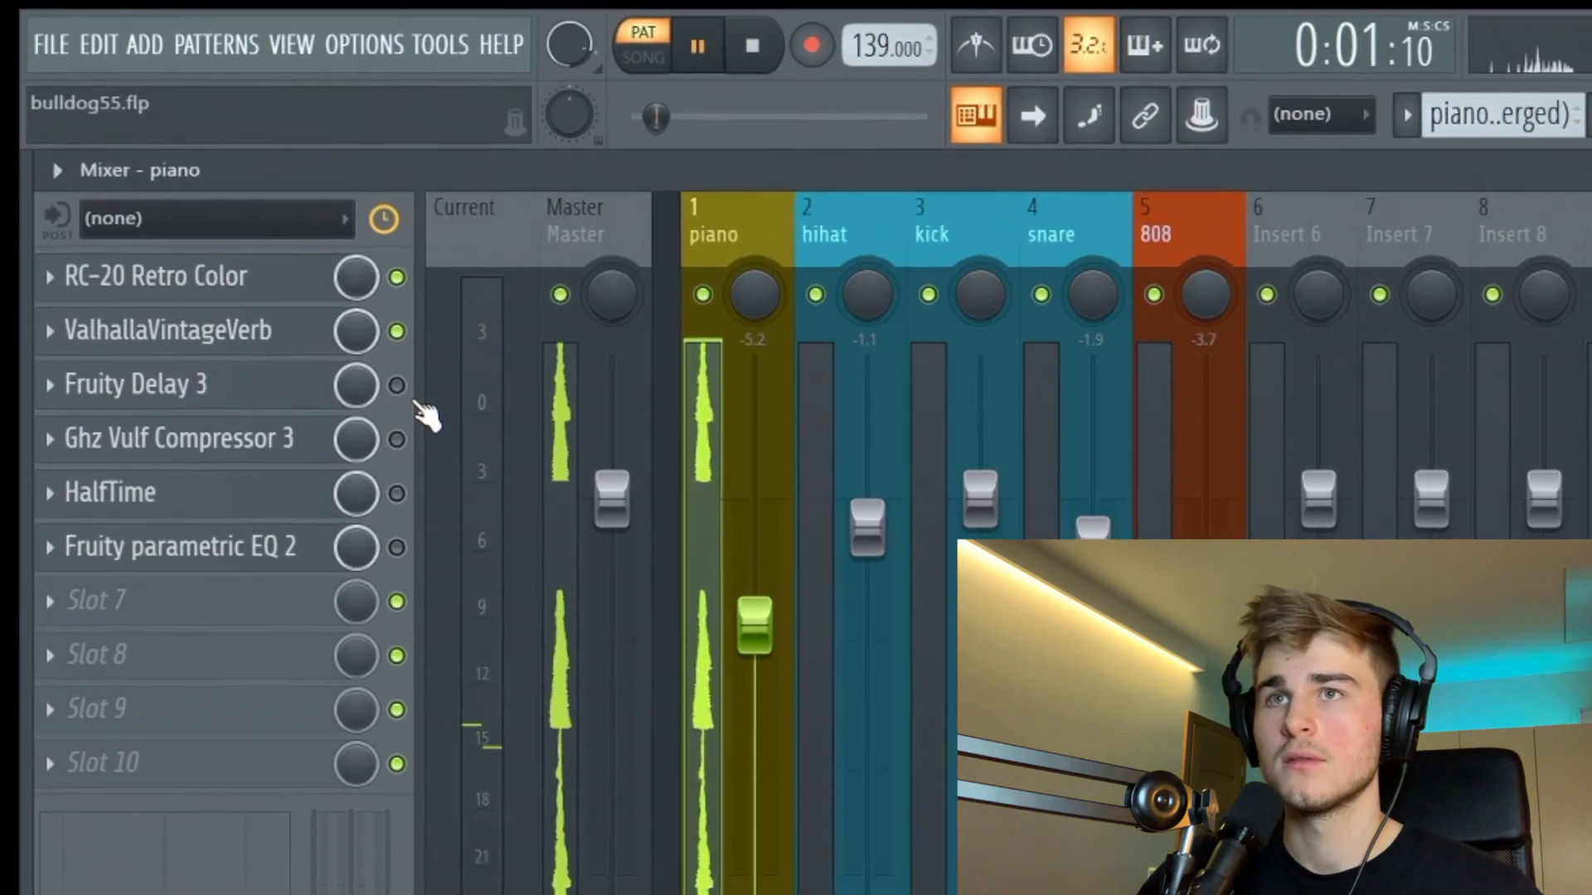
pyautogui.click(328, 332)
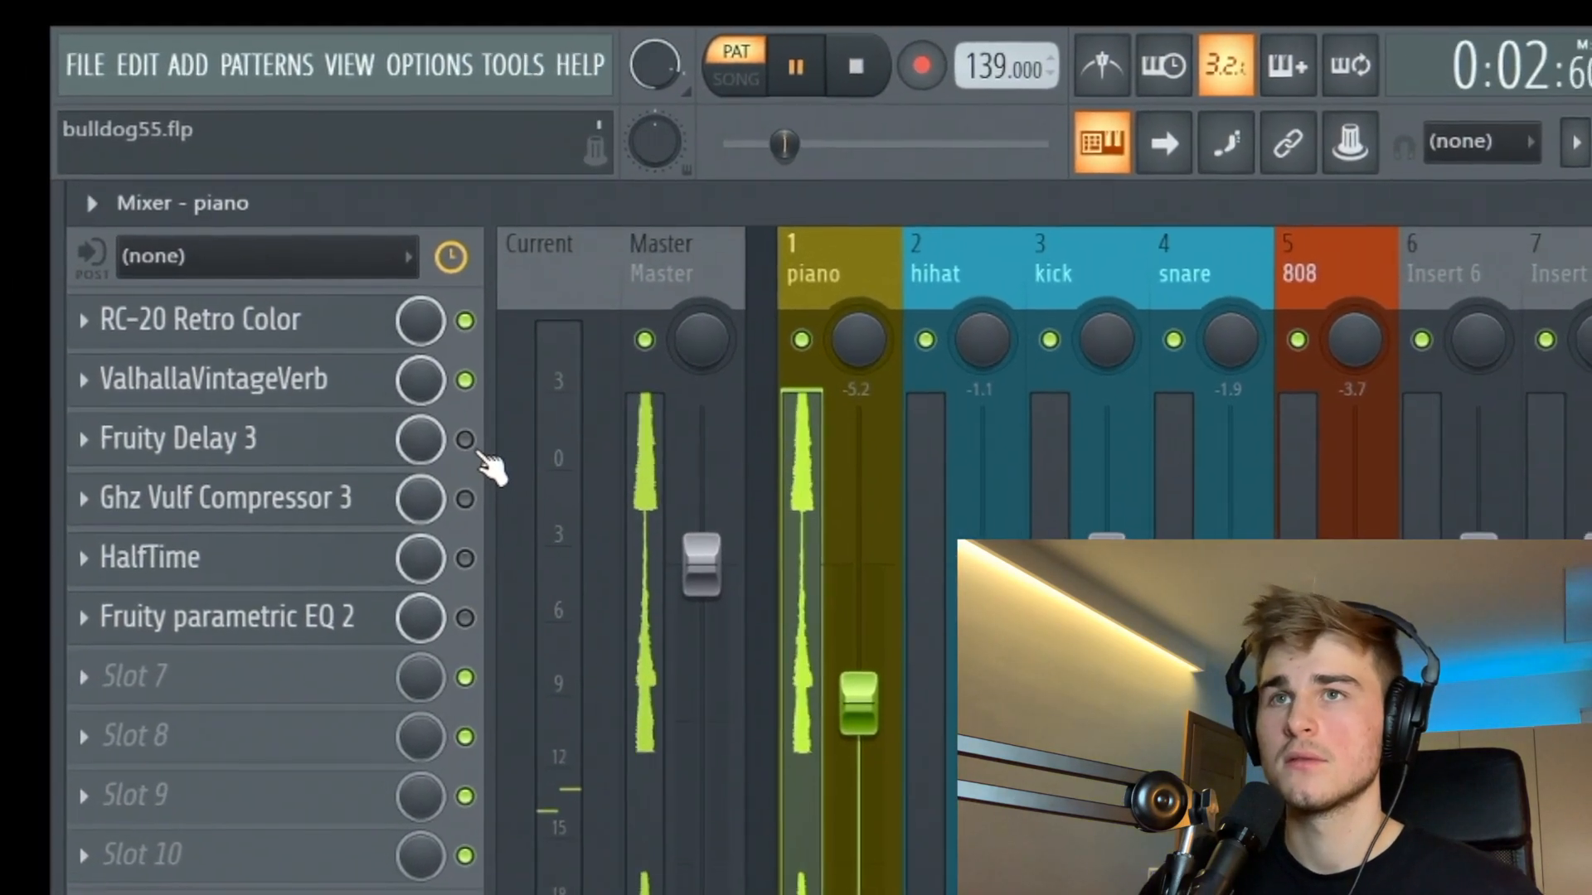
pyautogui.click(424, 408)
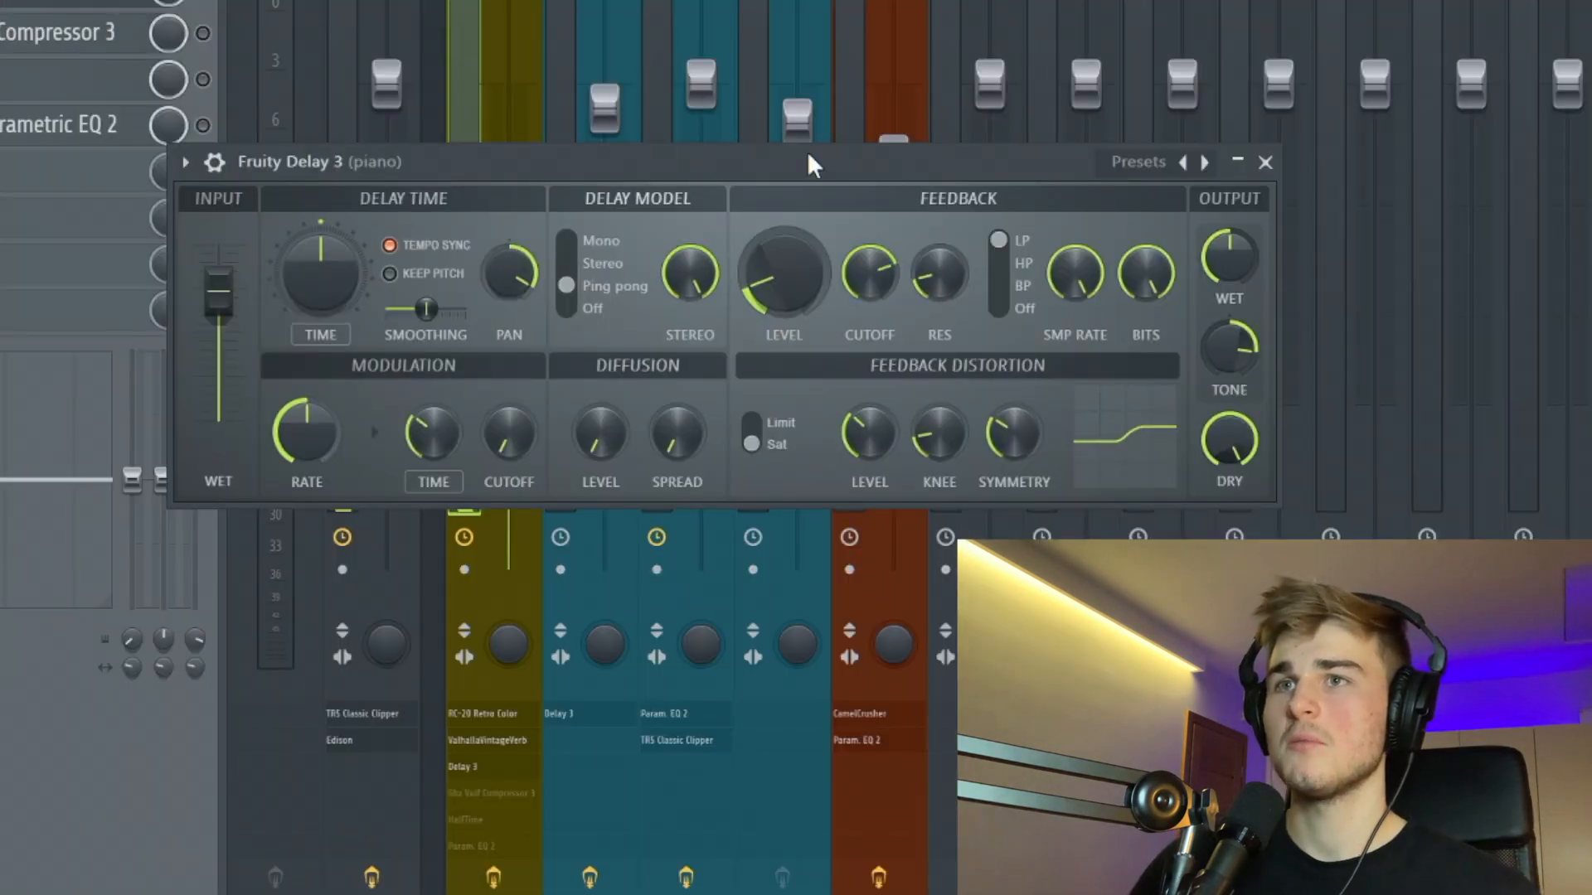
pyautogui.moveTo(810, 160); pyautogui.dragTo(987, 73)
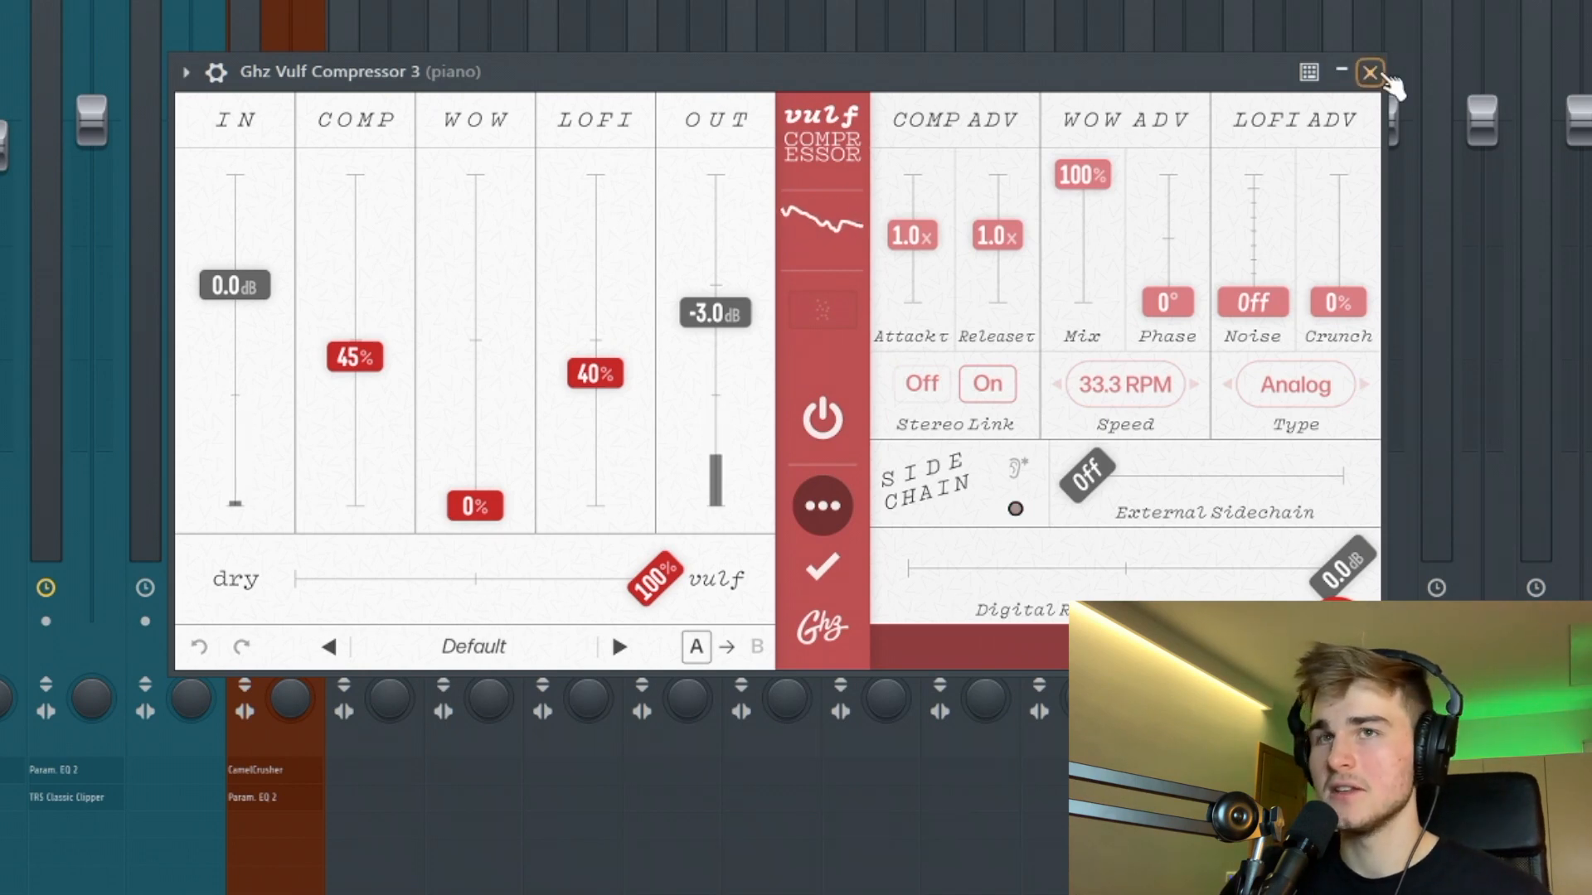
# Step: Close the Ghz Vulf Compressor 3 settings and enable that effect on the piano track
pyautogui.click(1370, 72)
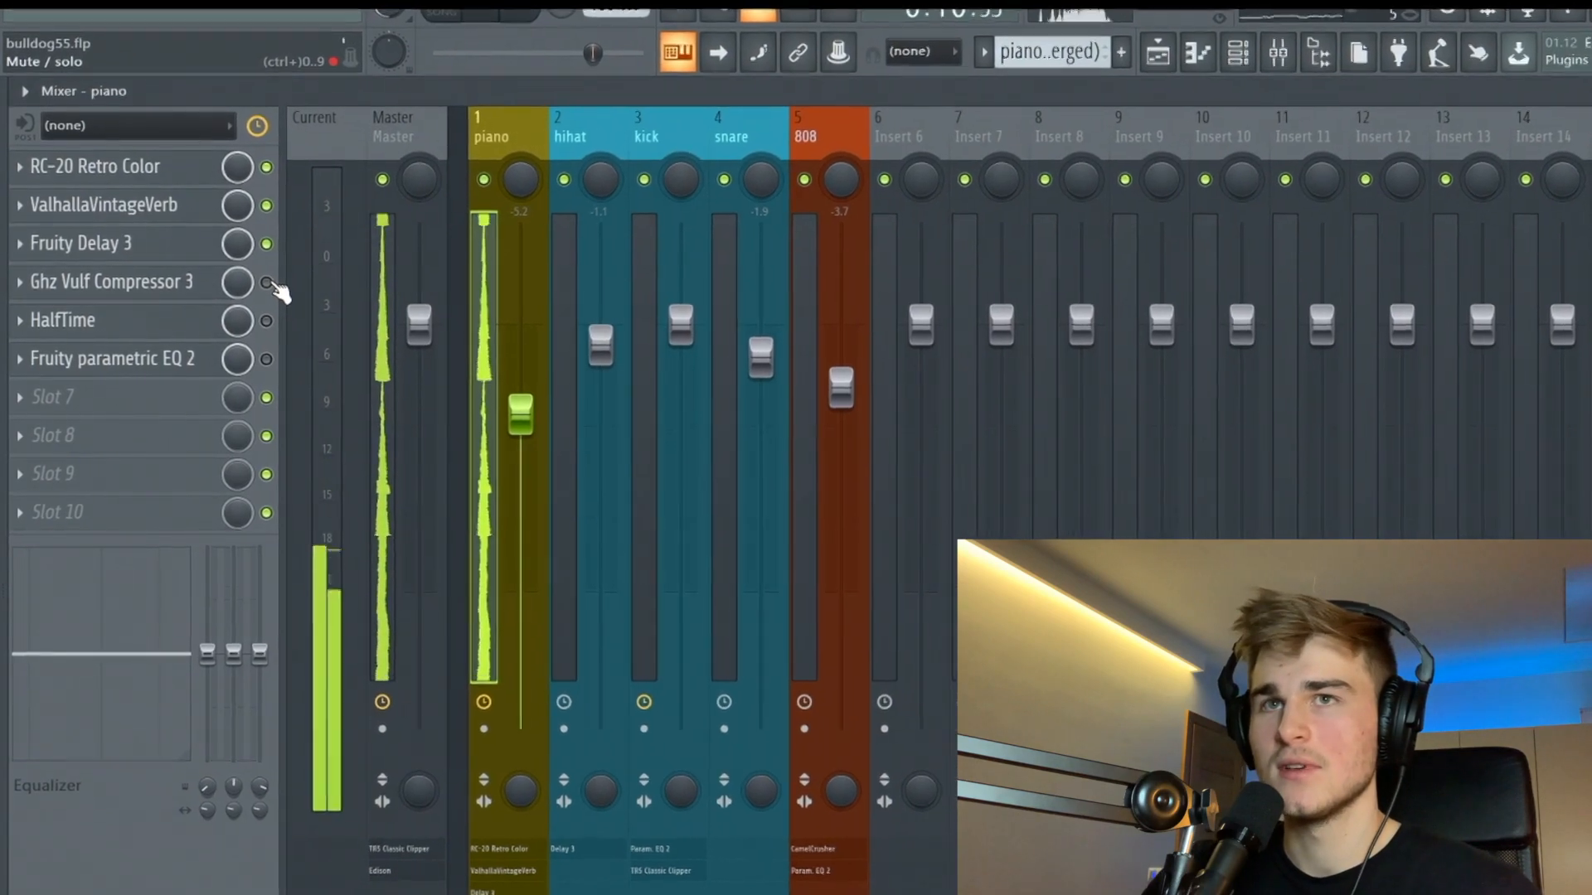
pyautogui.click(275, 278)
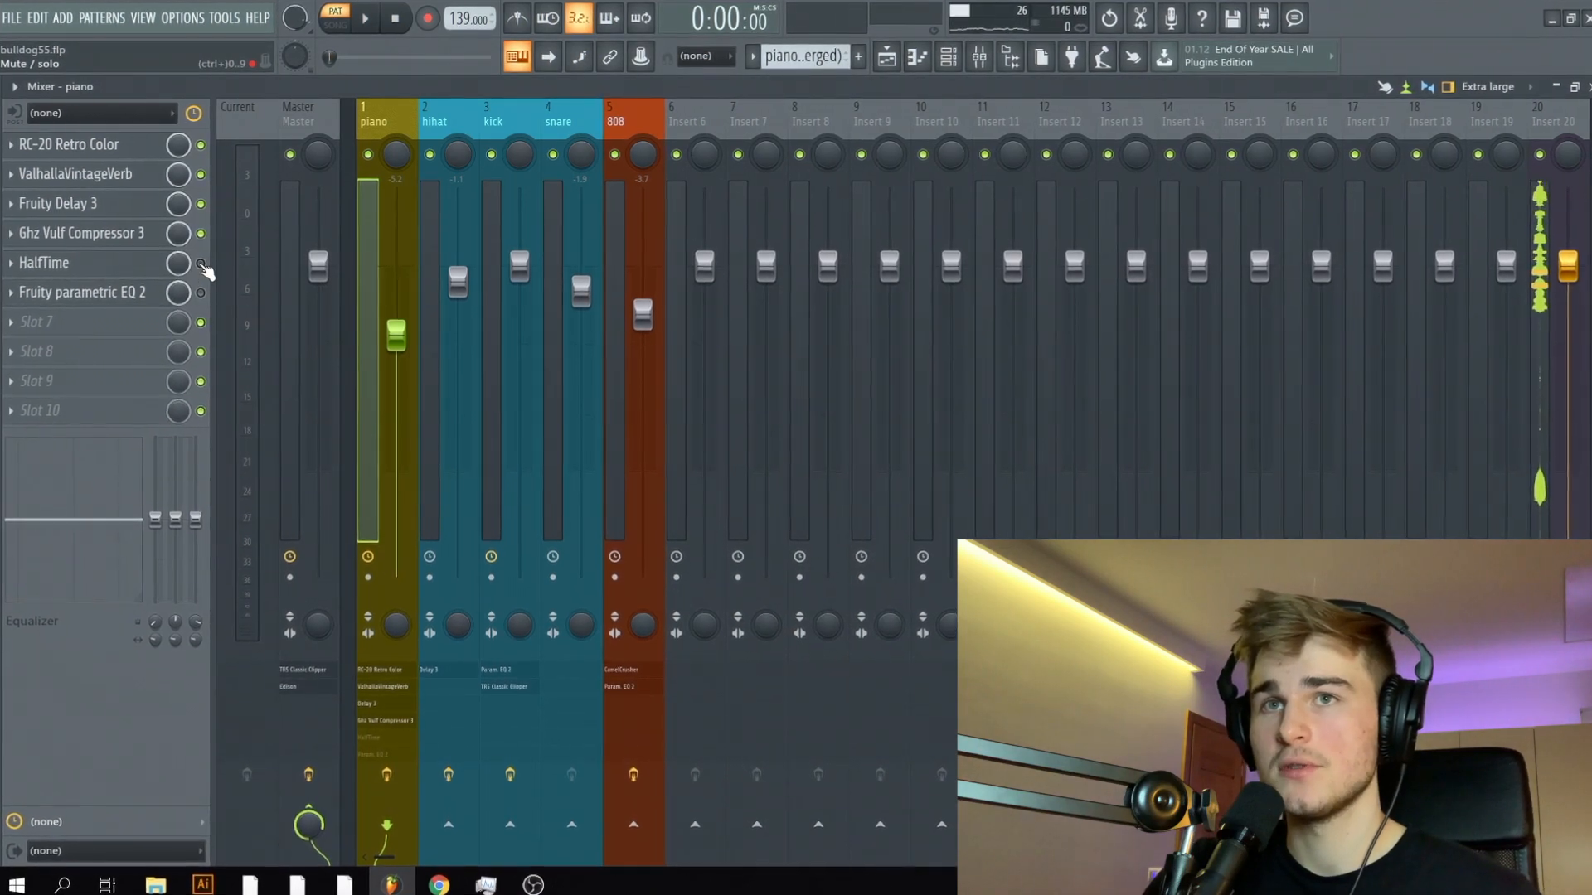
# Step: Enable HalfTime on the piano track, inspect its settings during playback and close its window
pyautogui.click(135, 271)
pyautogui.moveTo(1187, 277); pyautogui.dragTo(779, 238)
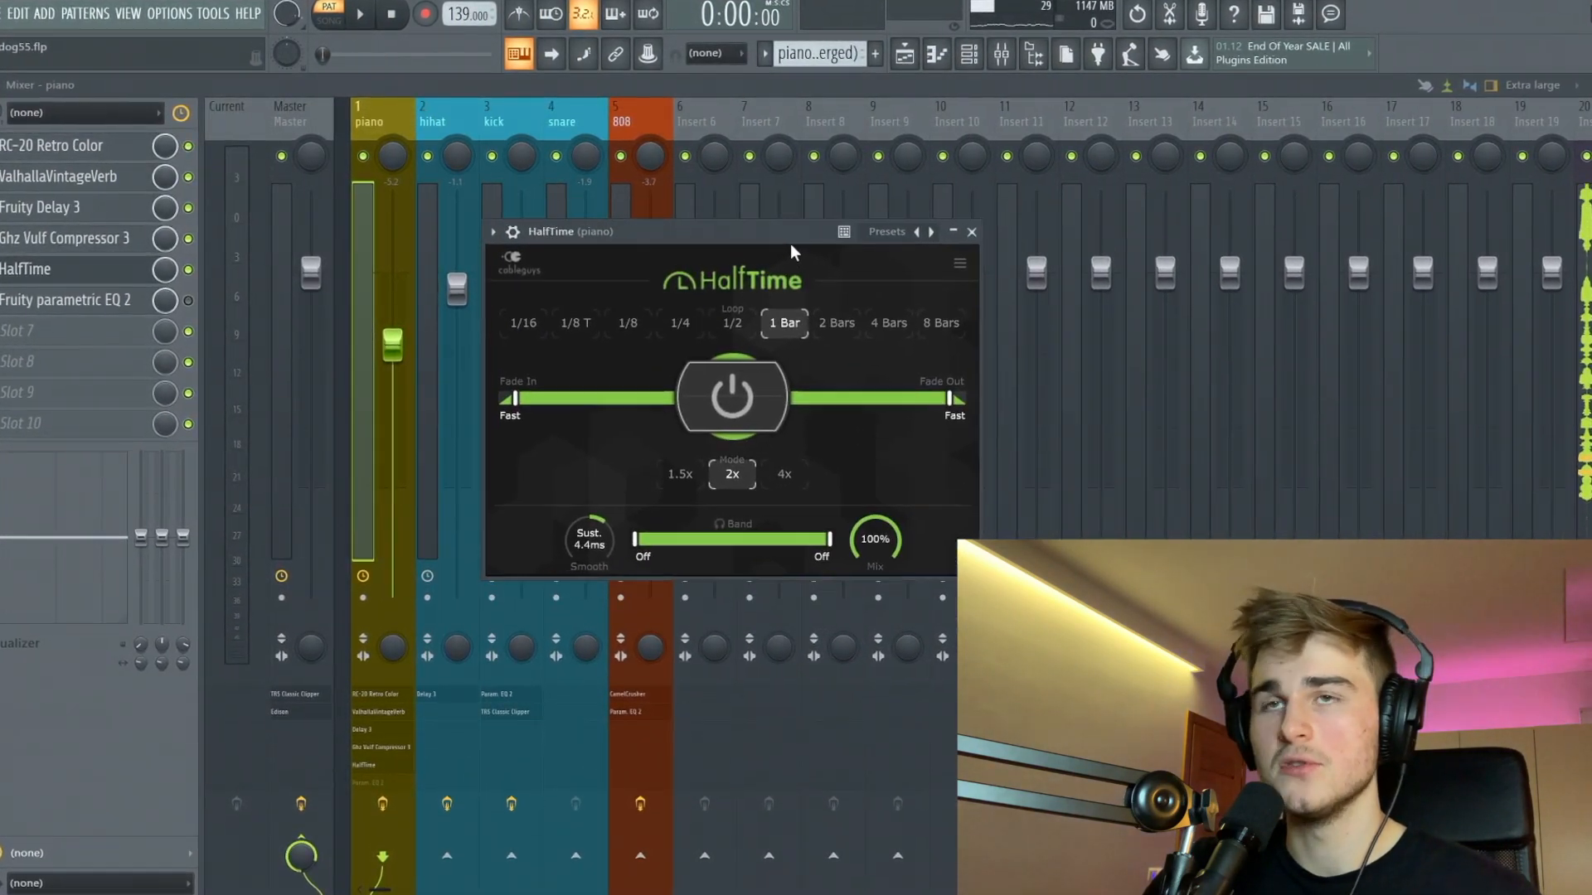
pyautogui.press('space')
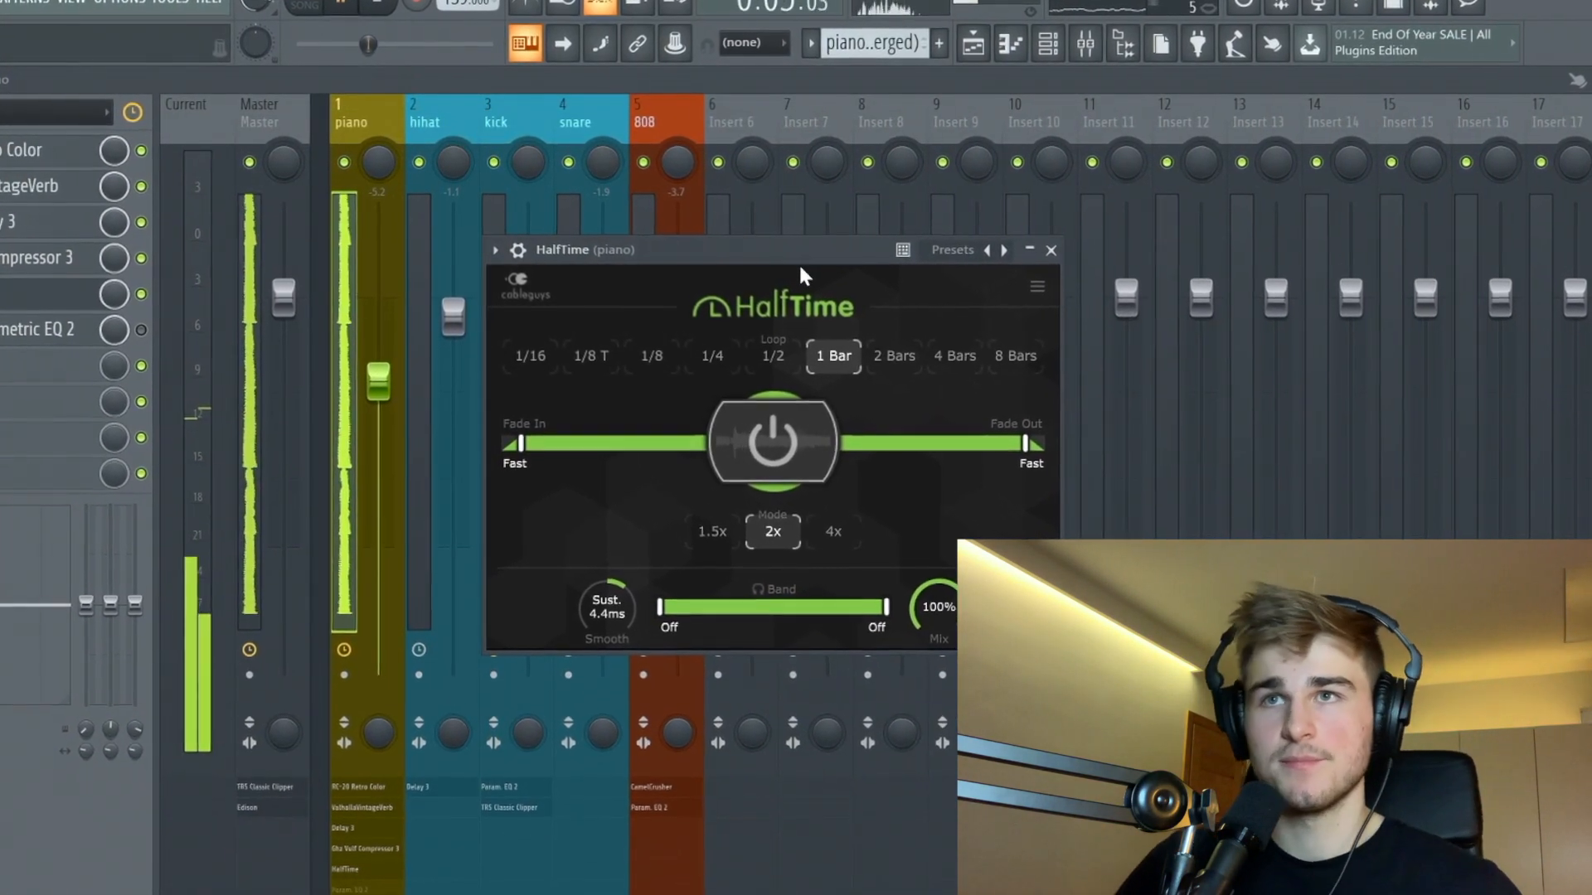
pyautogui.click(1050, 250)
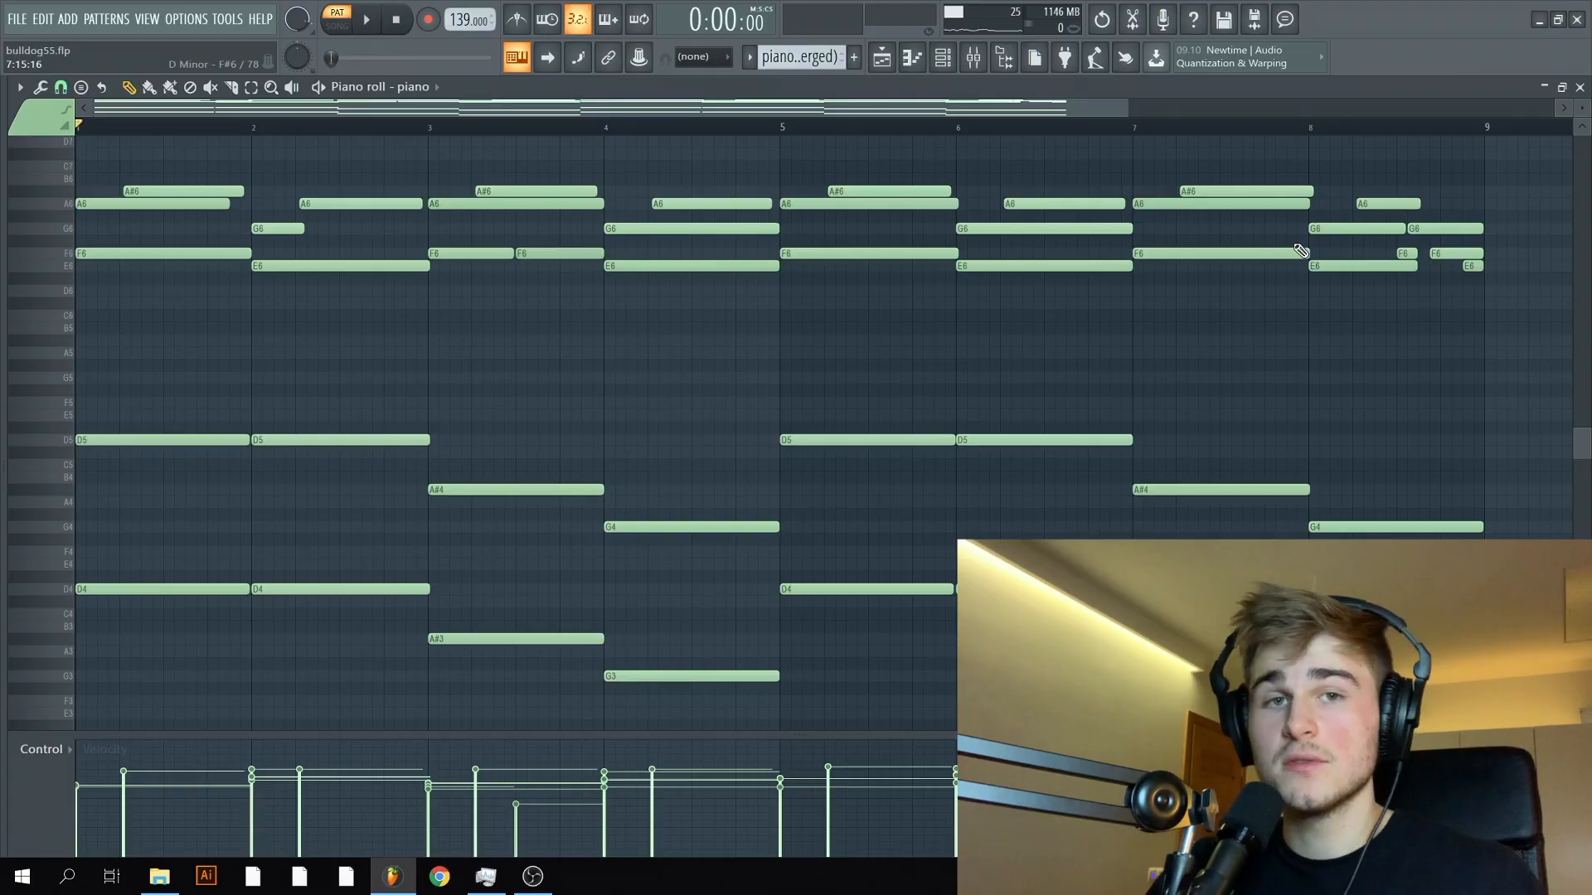
pyautogui.scroll(3, 1362, 376)
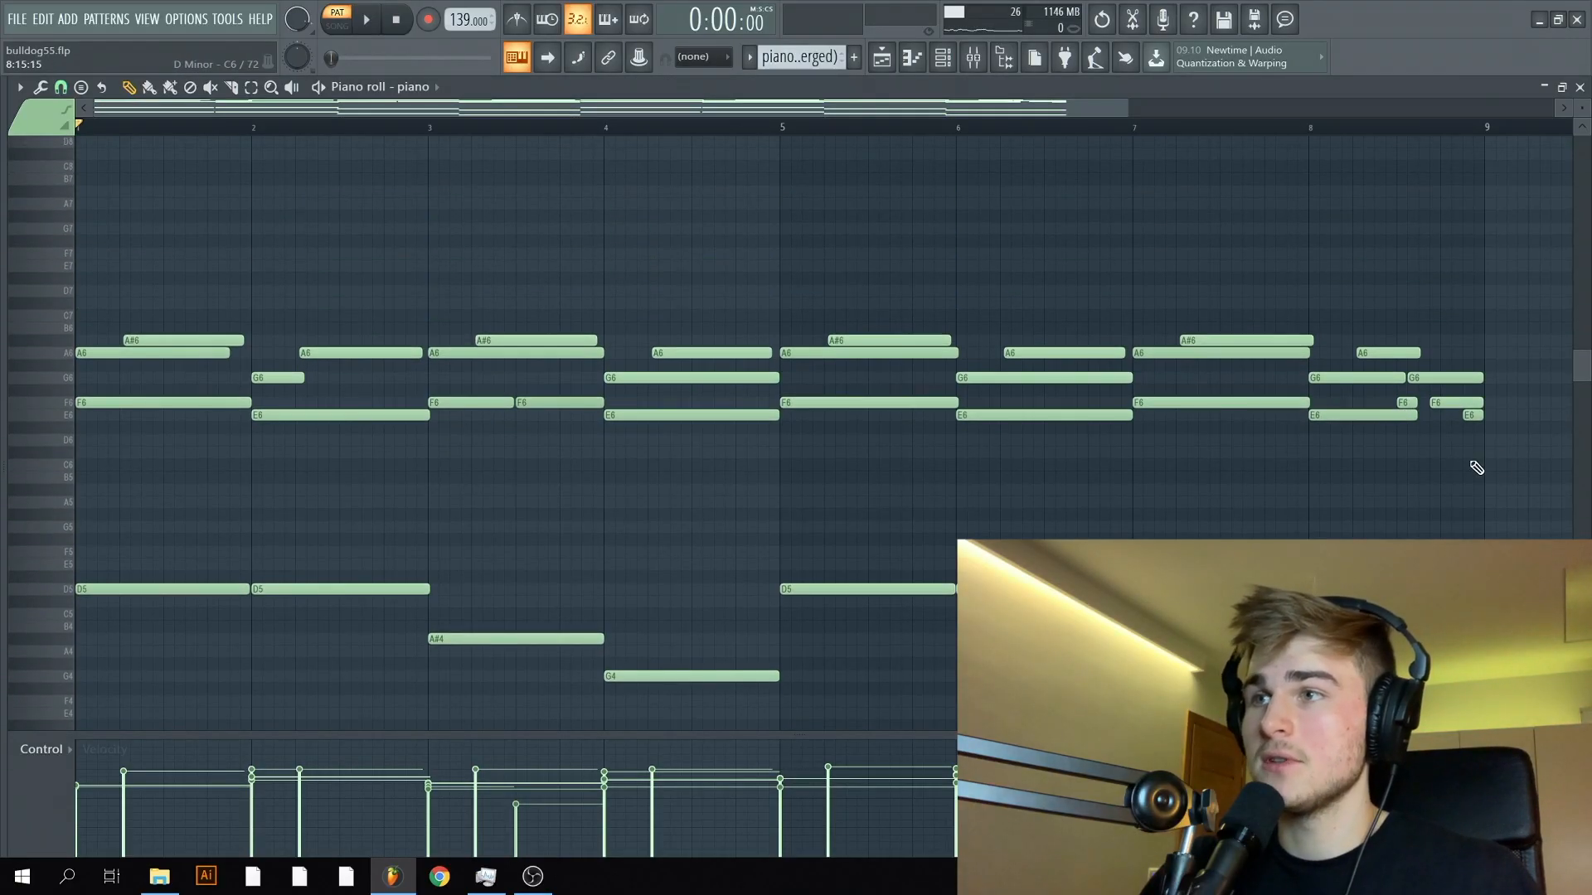
# Step: Duplicate the upper piano melody notes one octave higher and play the layered melody
pyautogui.moveTo(1425, 456); pyautogui.dragTo(171, 263)
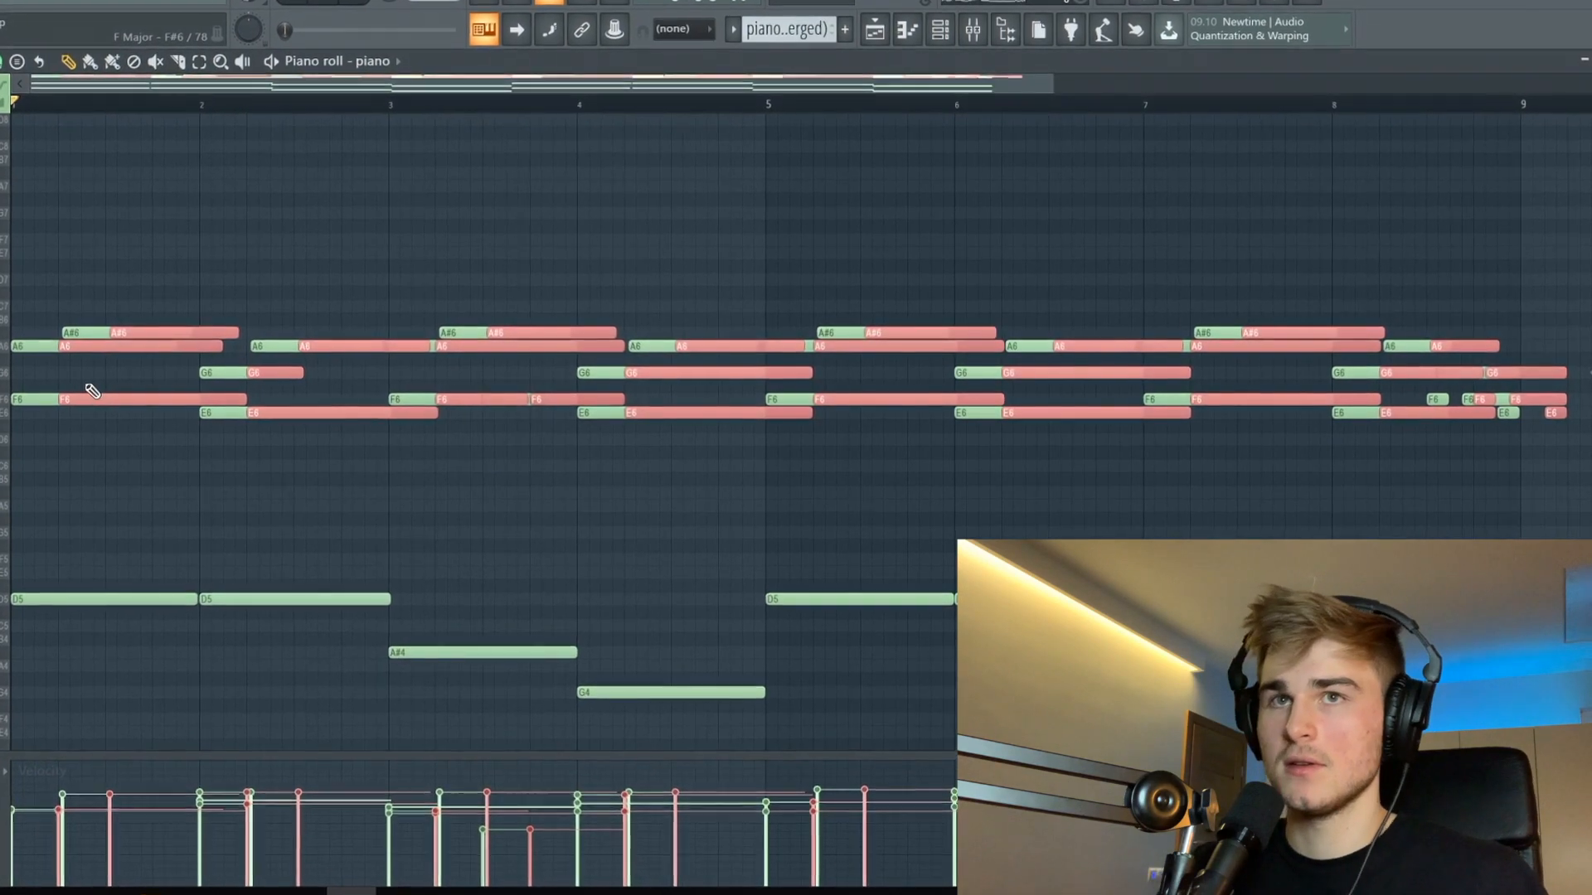
pyautogui.hotkey('ctrl', 'Up')
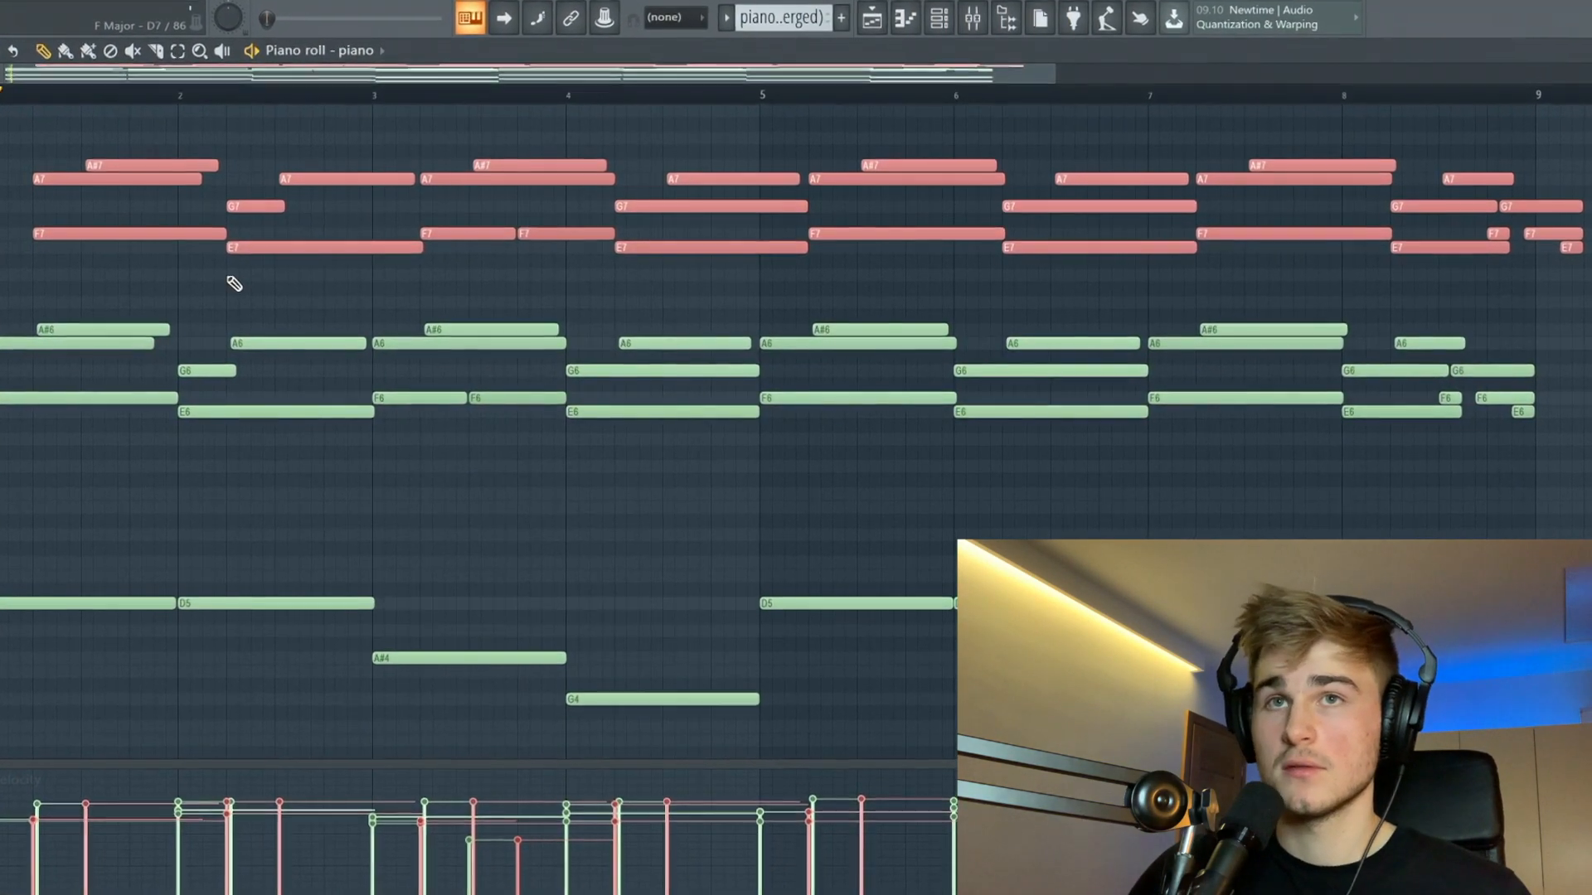
pyautogui.press('space')
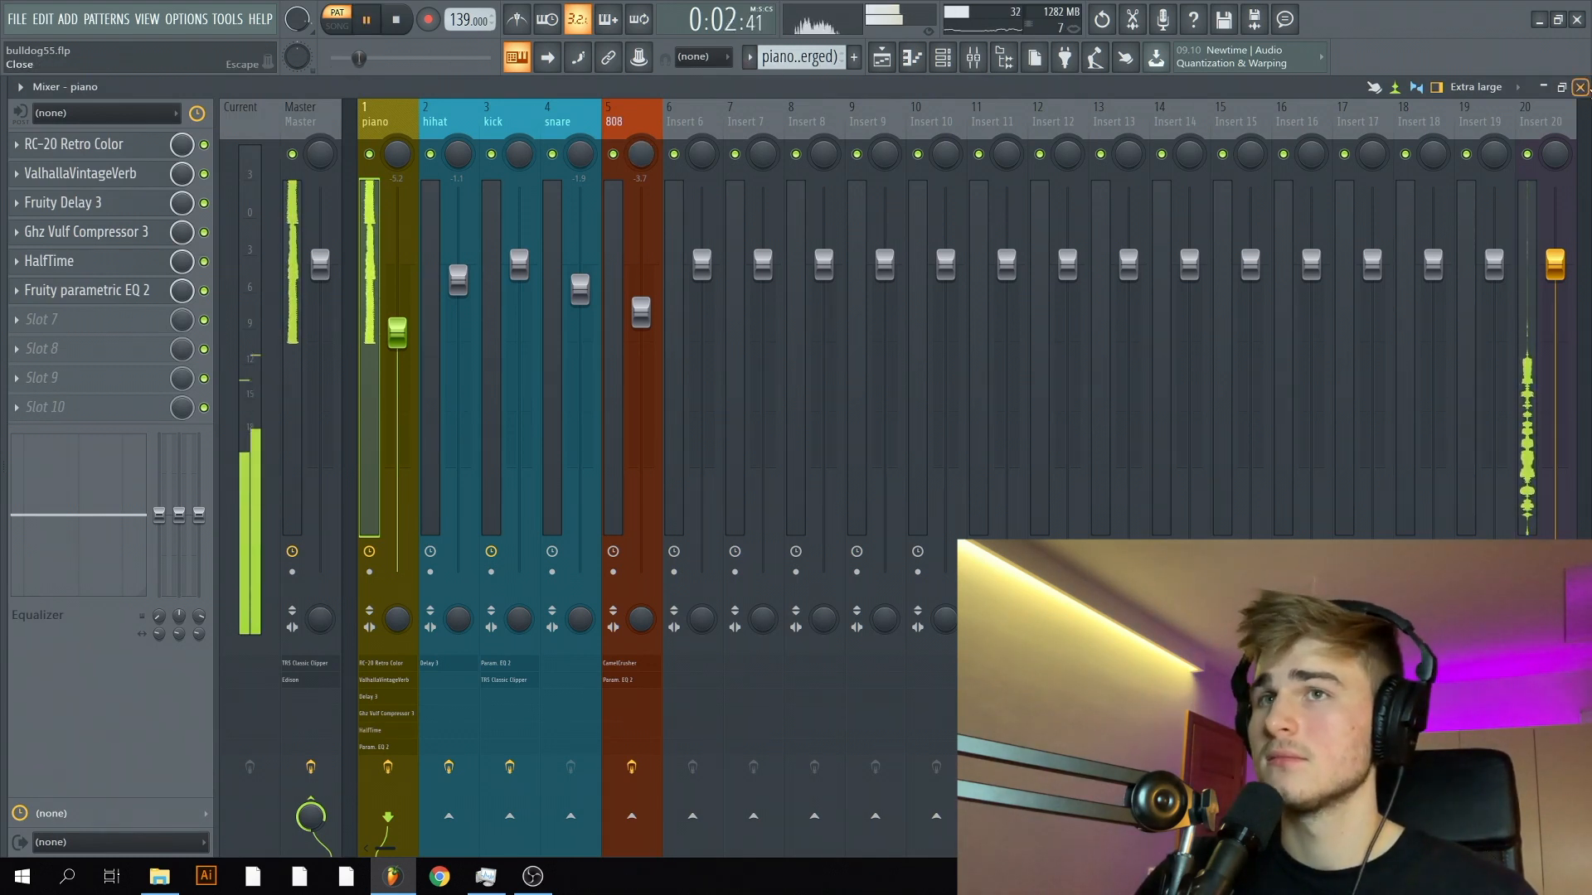
# Step: Leave the mixer, fill the hihat #2 channel on each 2 steps and start song playback
pyautogui.click(1580, 86)
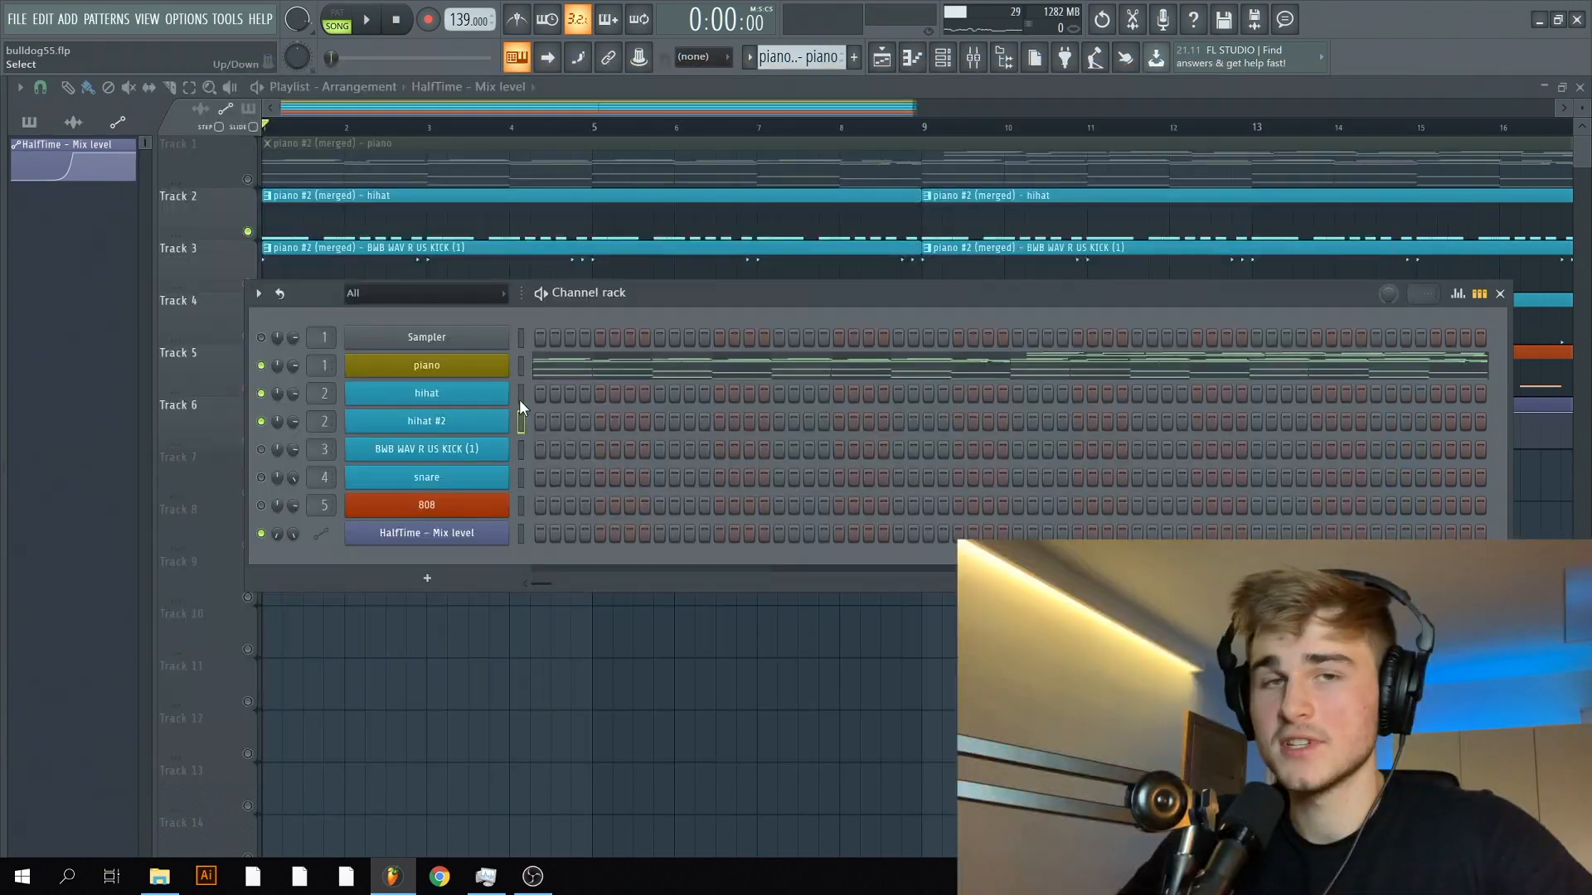
pyautogui.rightClick(488, 425)
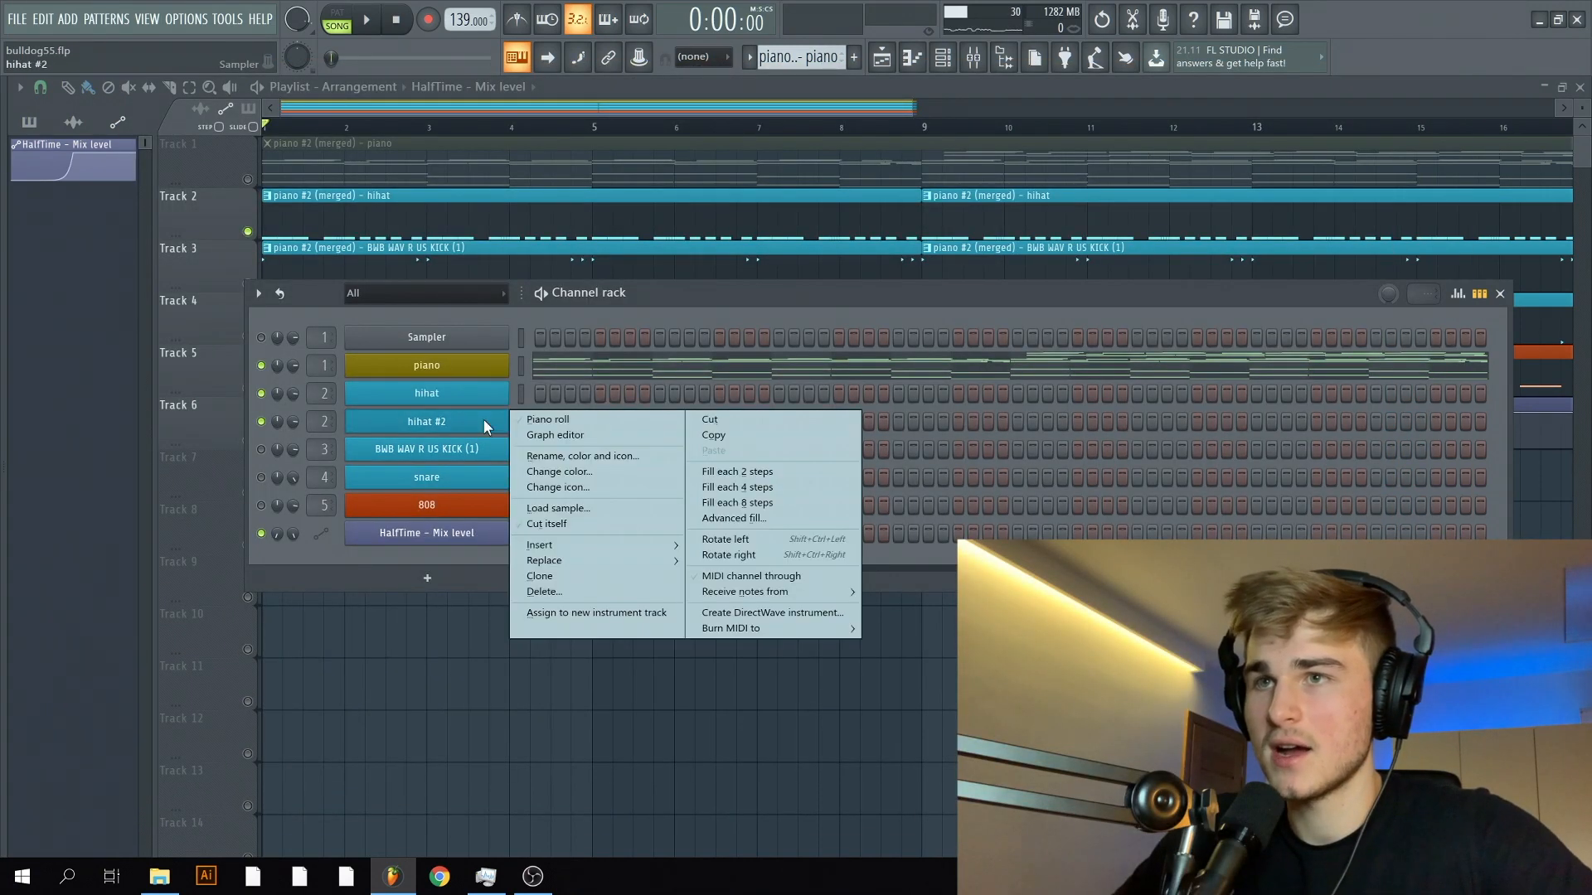
pyautogui.click(733, 470)
pyautogui.click(337, 12)
pyautogui.click(365, 19)
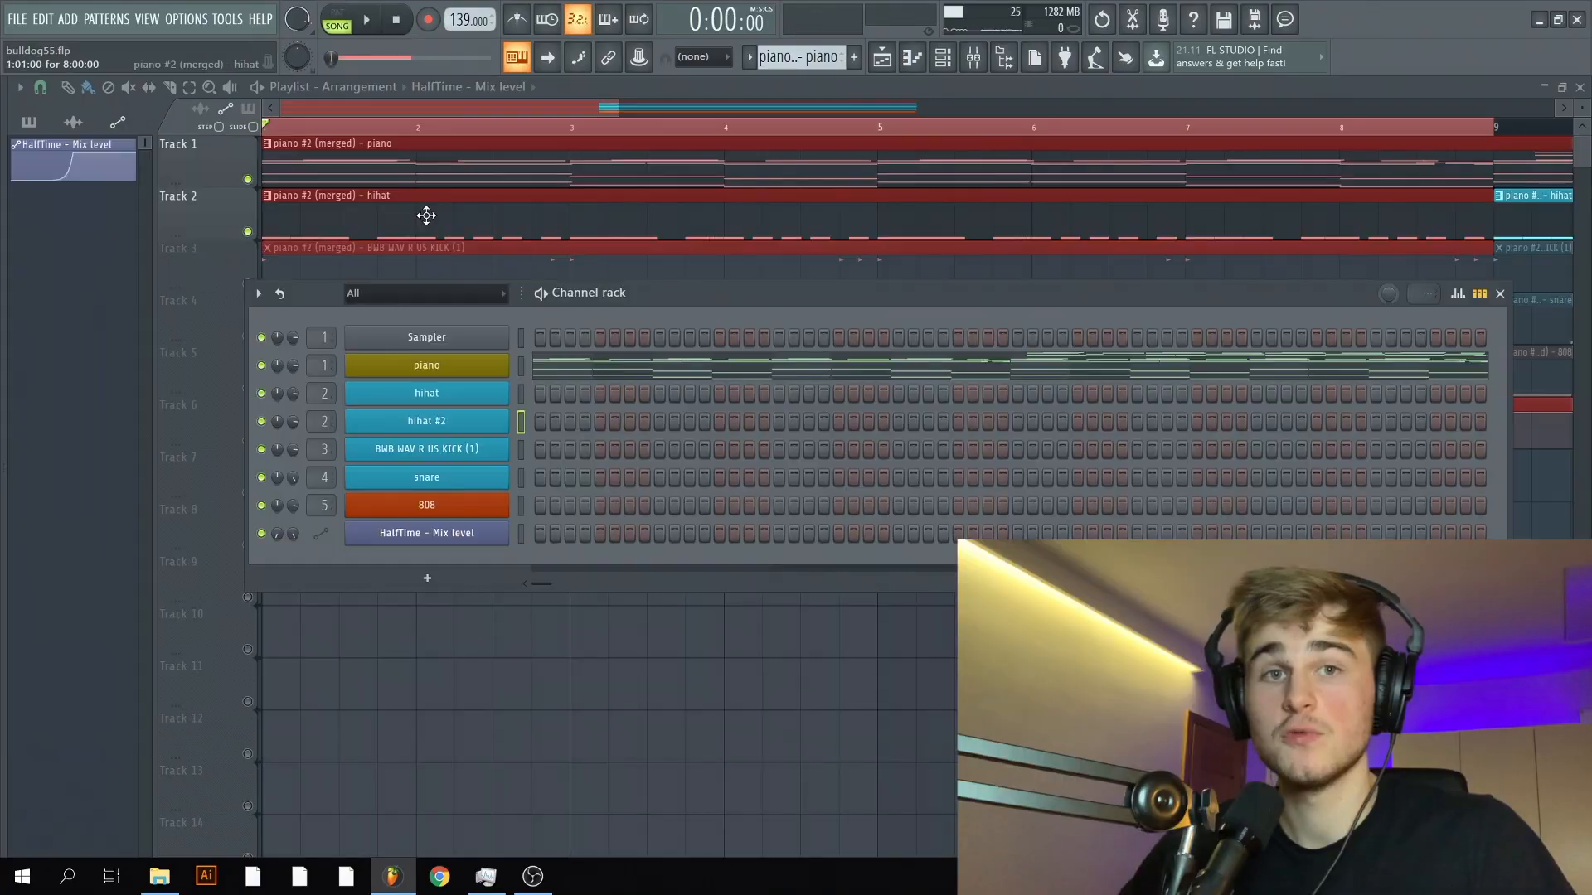
# Step: Open the hihat pattern's notes in the piano roll and play them
pyautogui.press('F6')
pyautogui.press('F7')
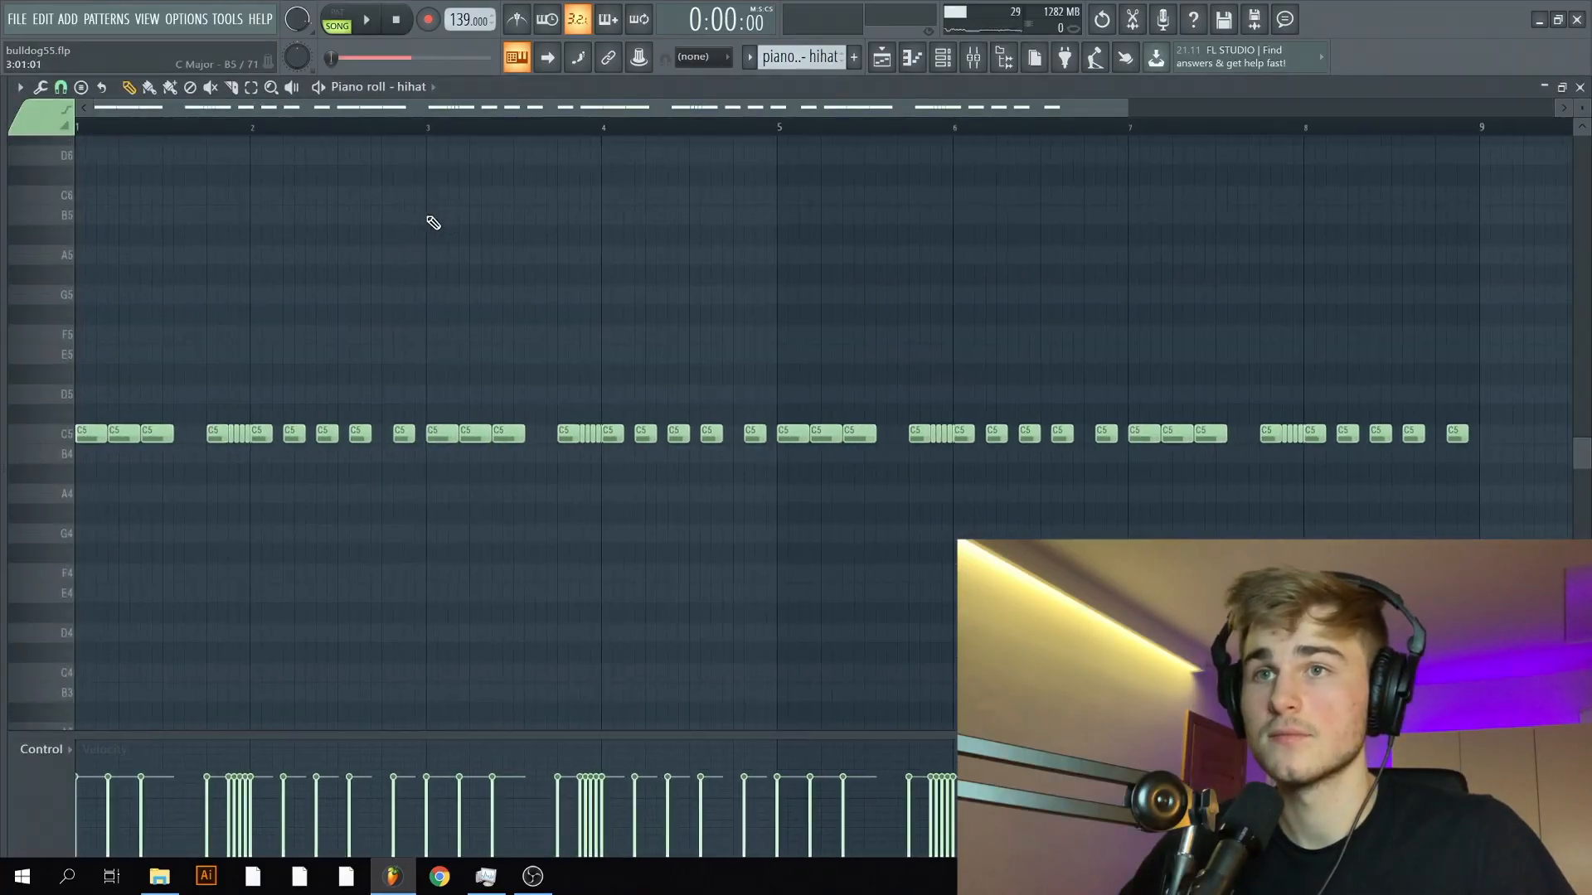
pyautogui.press('space')
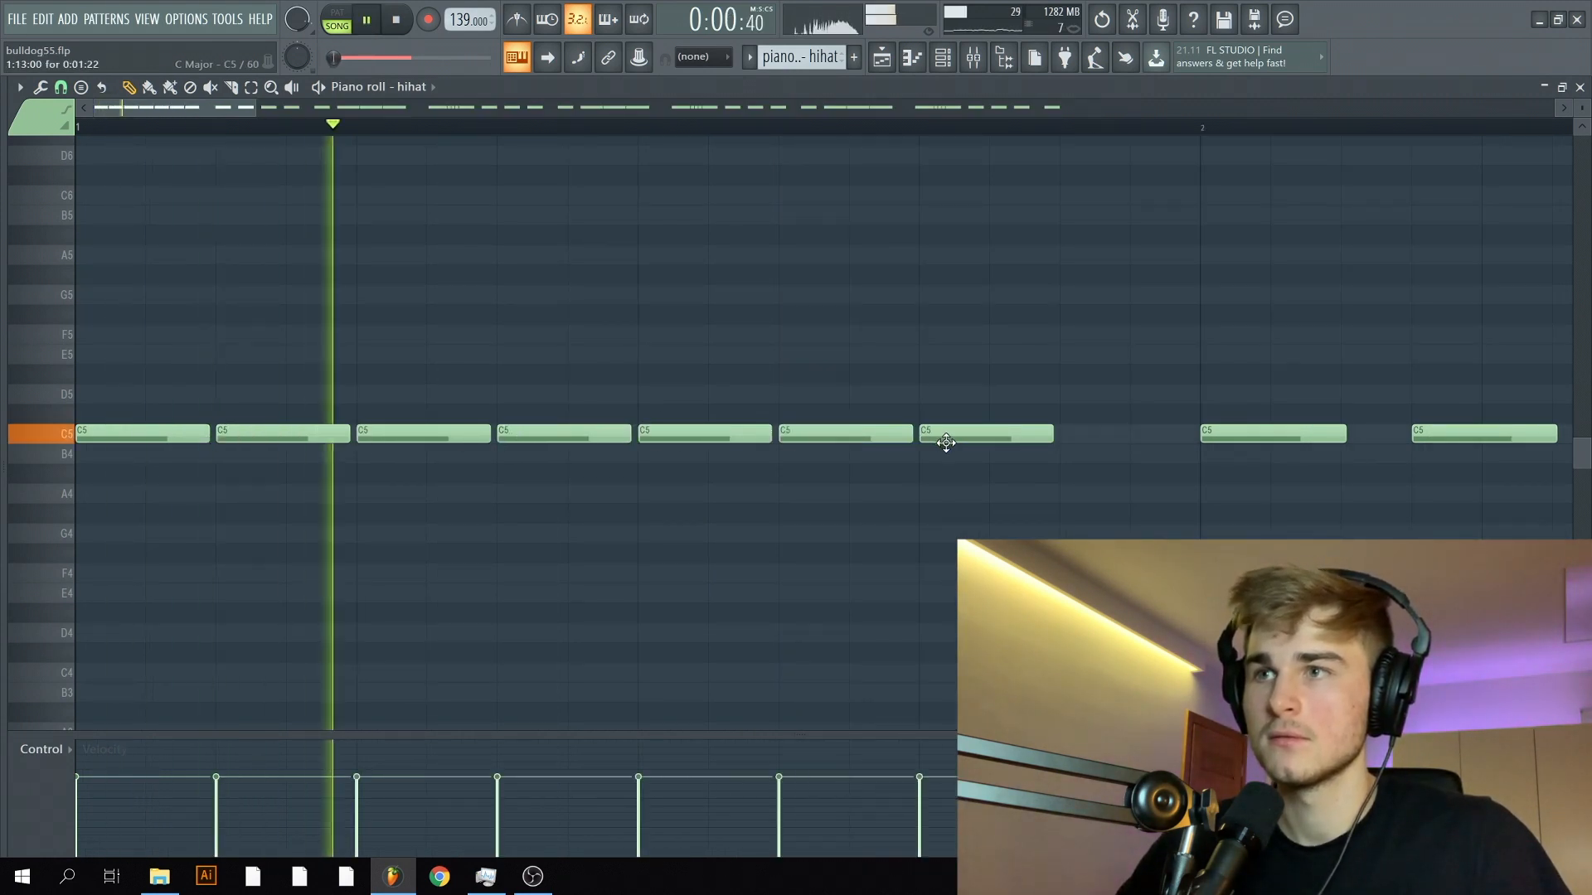
# Step: Remove evenly spaced C5 hihat notes from the first bar to thin out the rhythm
pyautogui.click(1066, 436)
pyautogui.press('space')
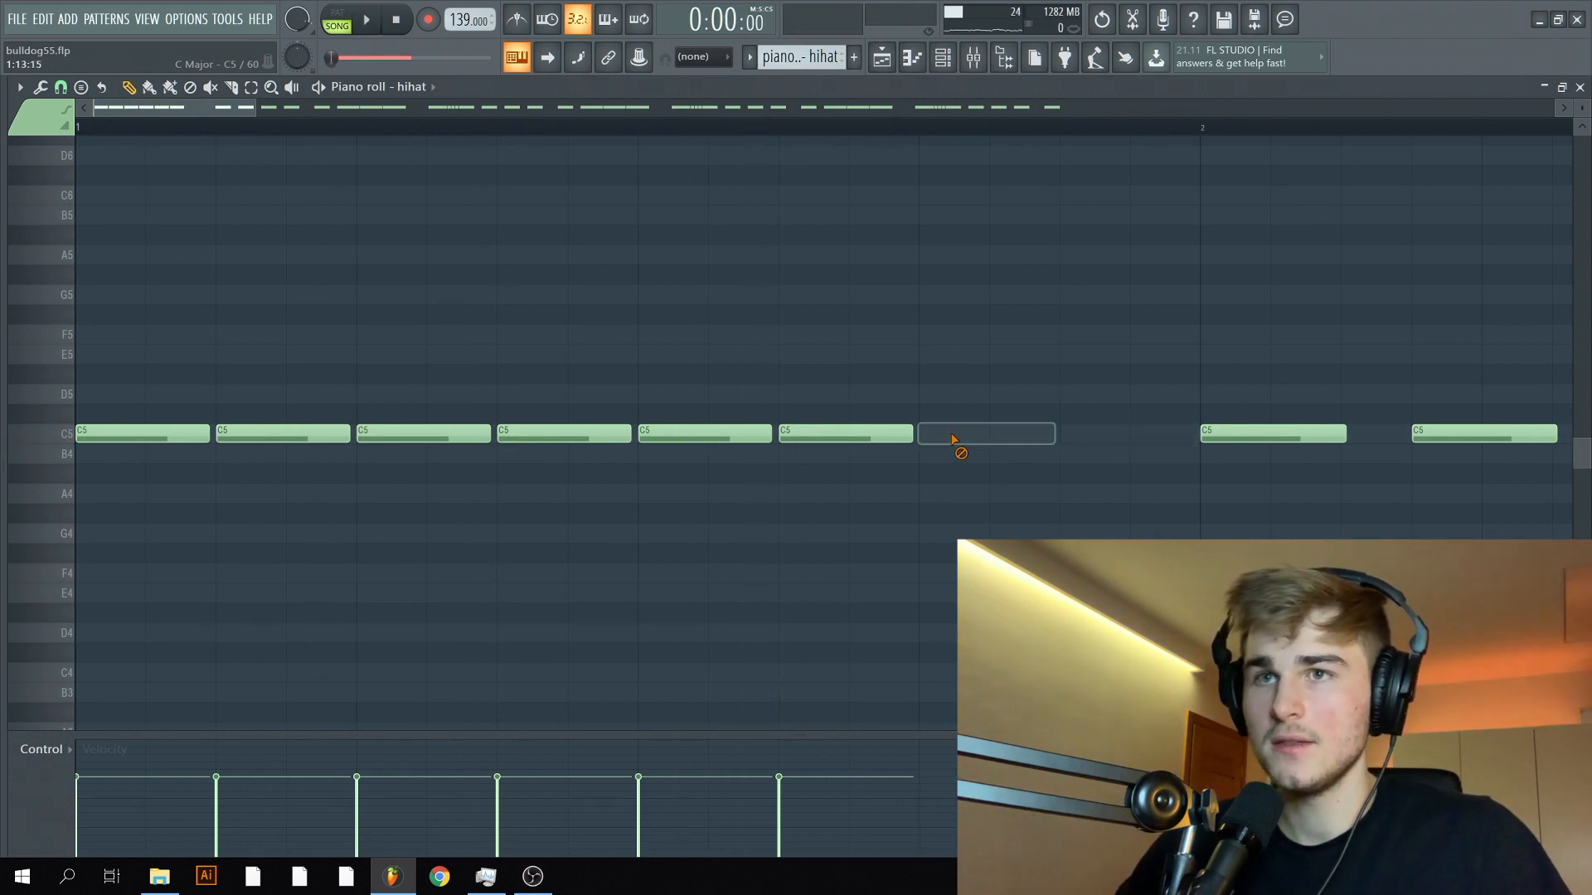
pyautogui.moveTo(954, 439); pyautogui.dragTo(433, 458)
pyautogui.scroll(1, 433, 458)
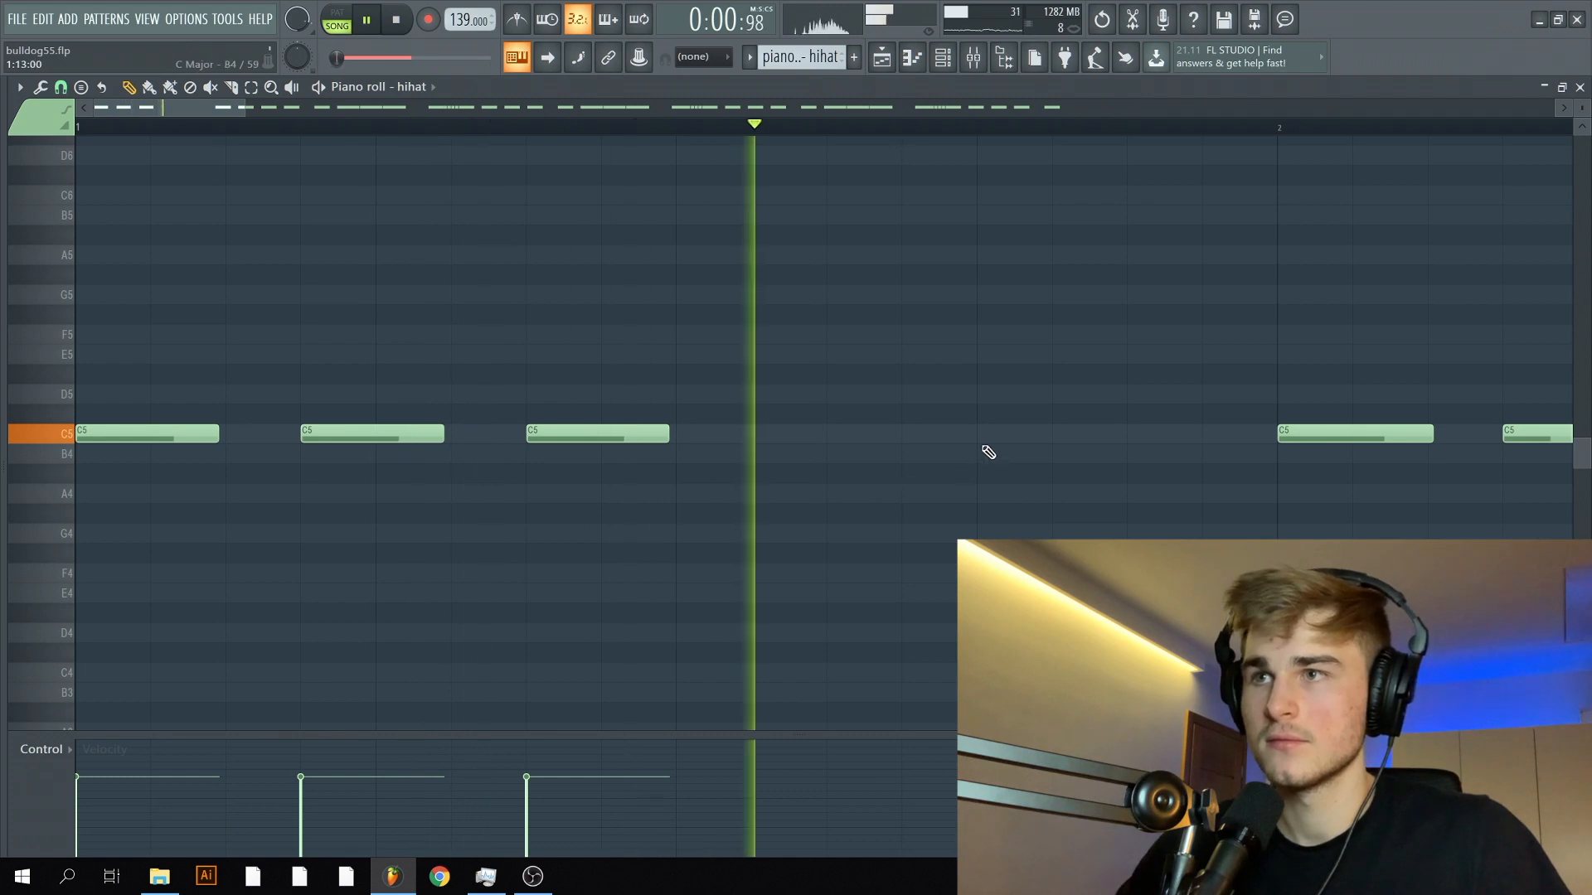
# Step: Add two C5 hihat notes in the empty second half of the first bar during playback
pyautogui.scroll(-5, 1052, 452)
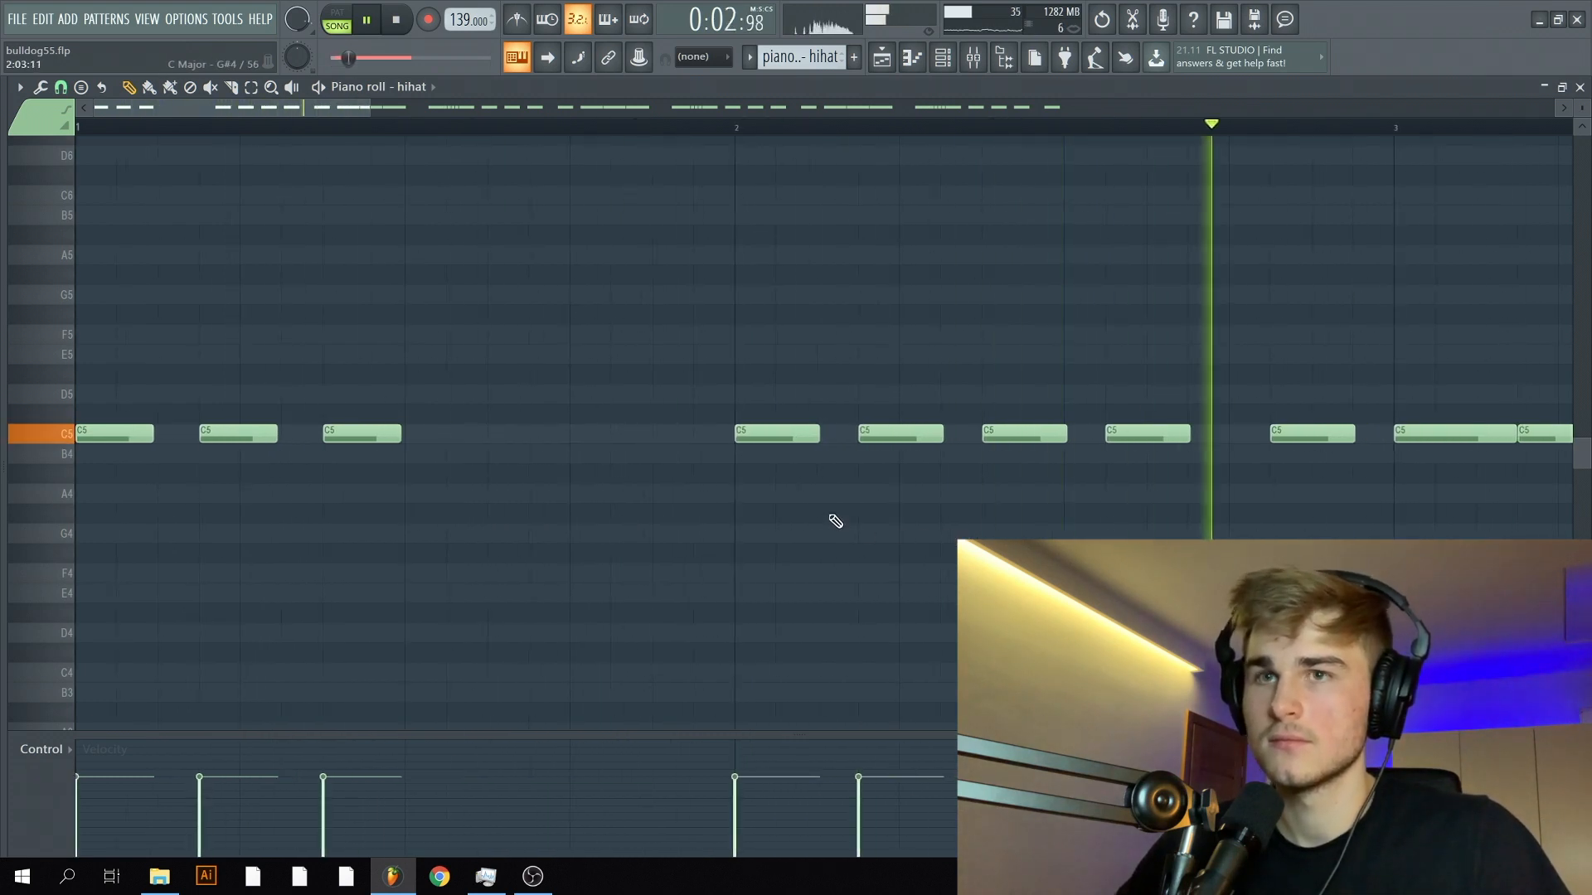
pyautogui.click(516, 438)
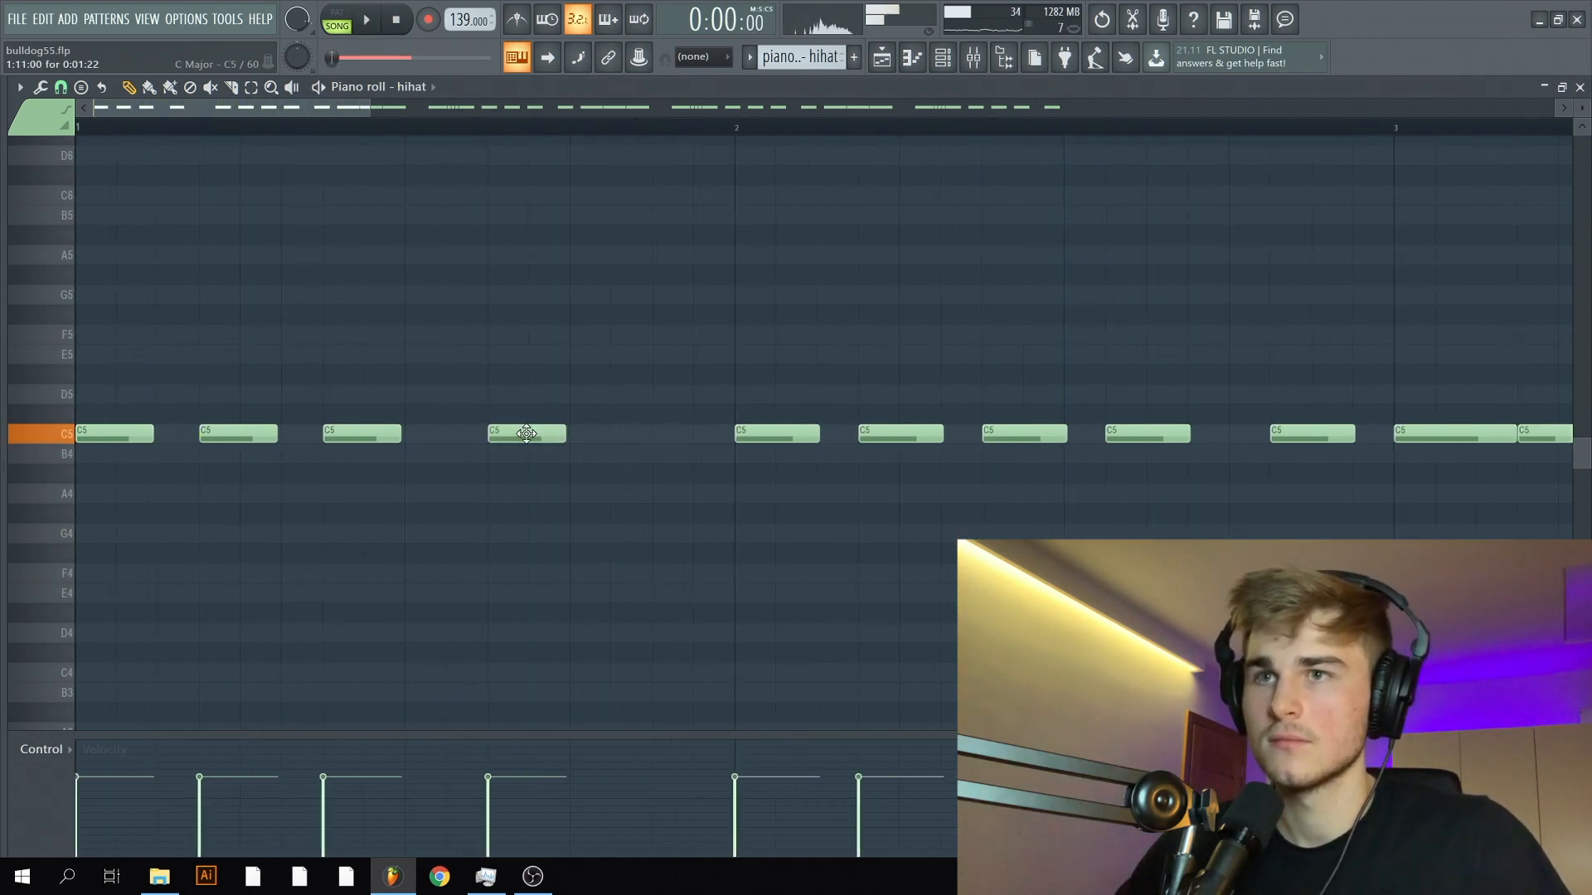
pyautogui.click(663, 438)
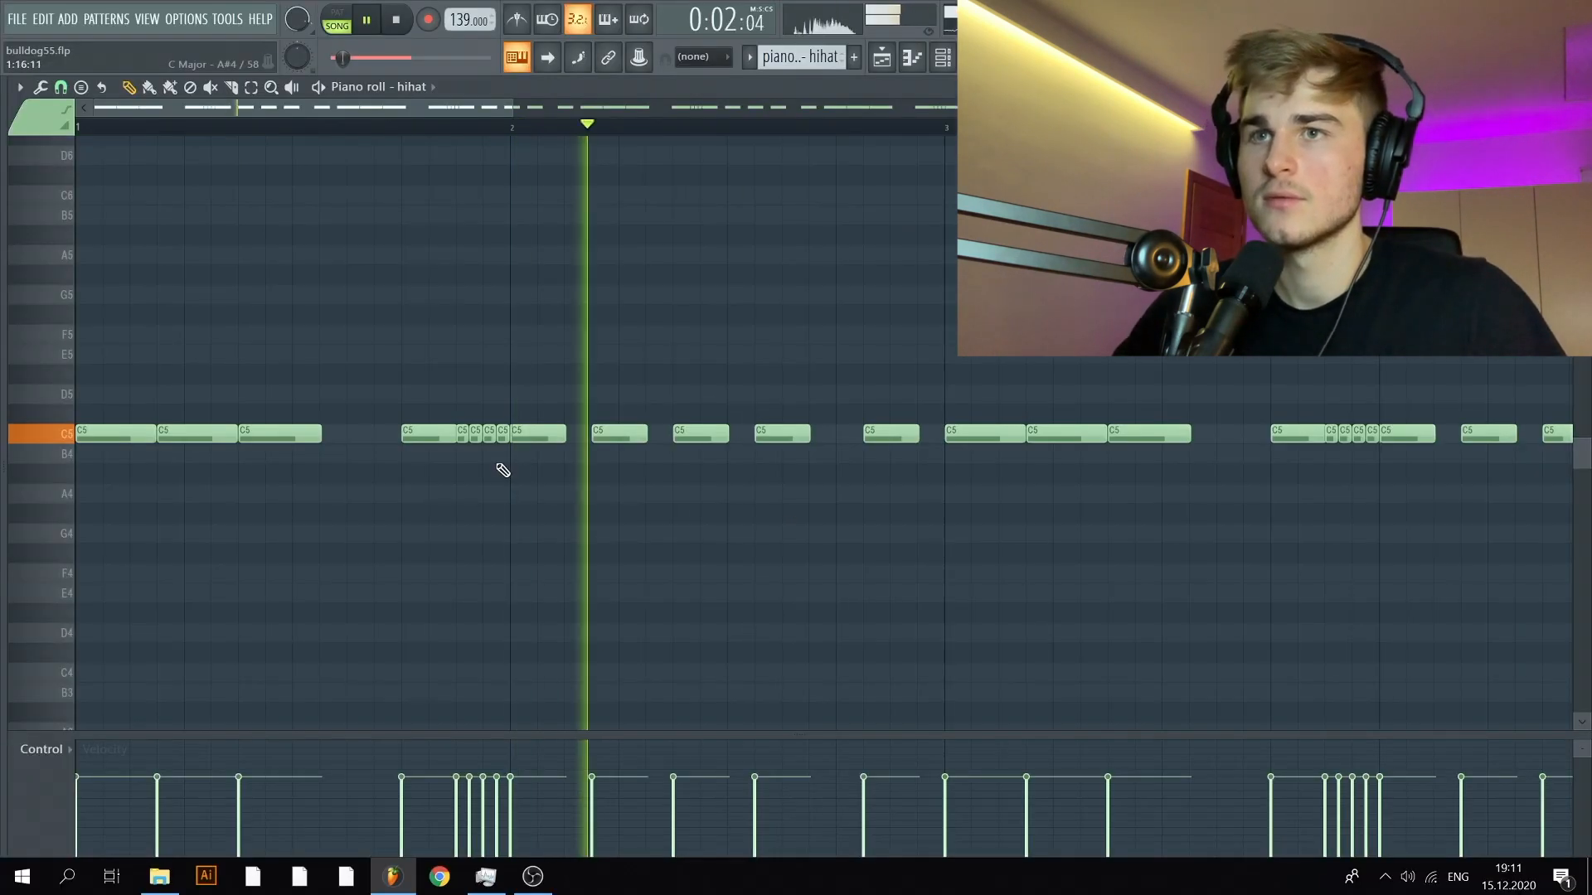
# Step: Shape the velocities of the four short hihat roll notes before bar 2 into a descending ramp and listen
pyautogui.press('space')
pyautogui.moveTo(503, 470); pyautogui.dragTo(489, 438)
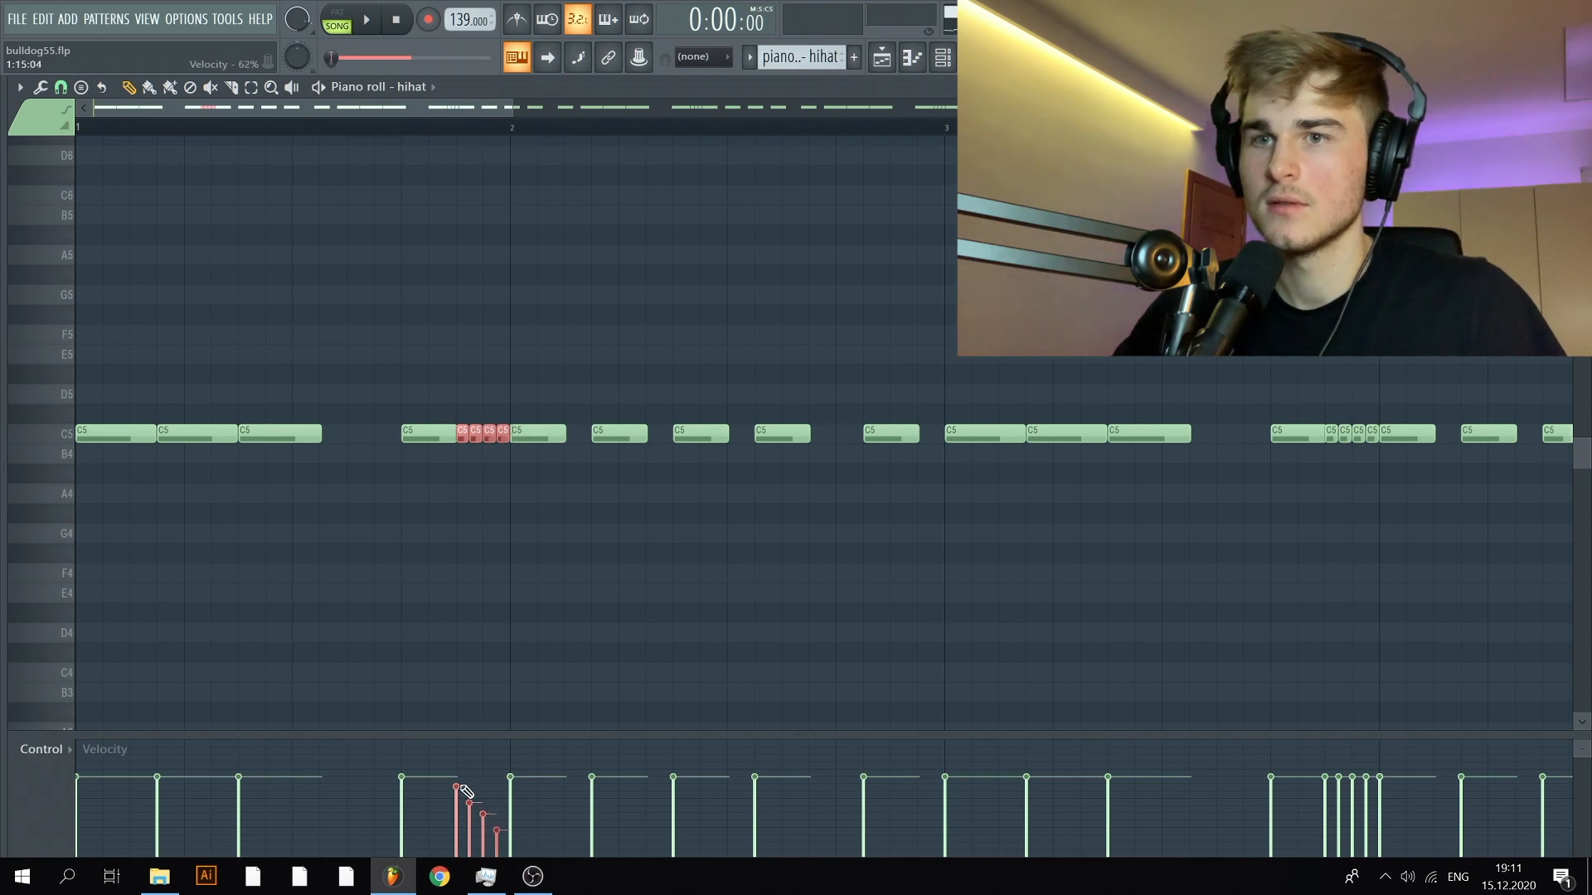
pyautogui.press('space')
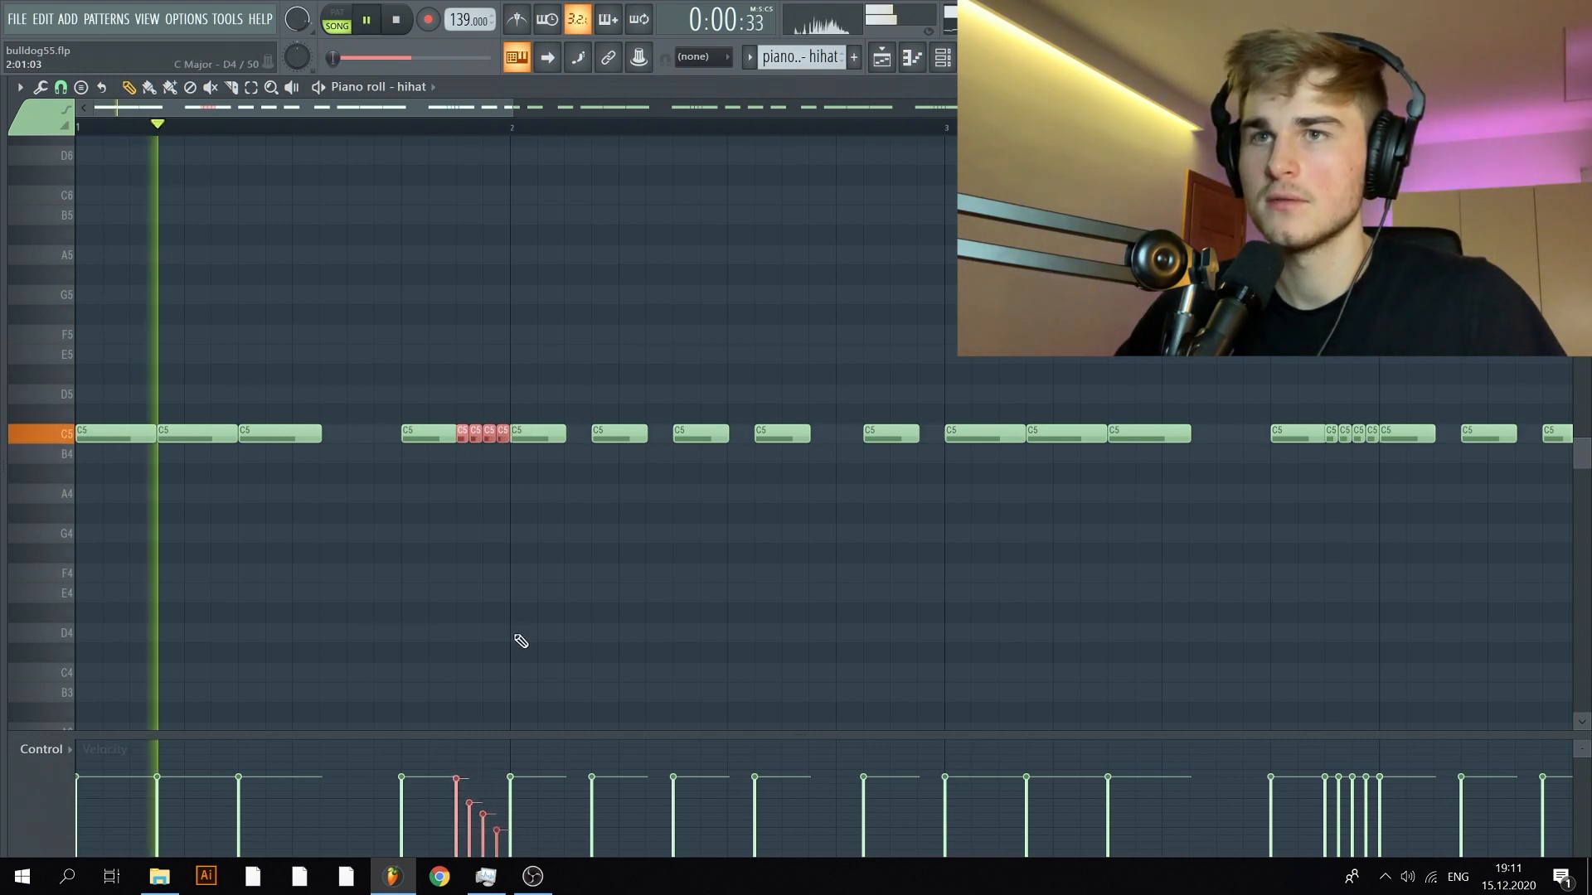
pyautogui.keyDown('ctrl'); pyautogui.click(516, 637); pyautogui.keyUp('ctrl')
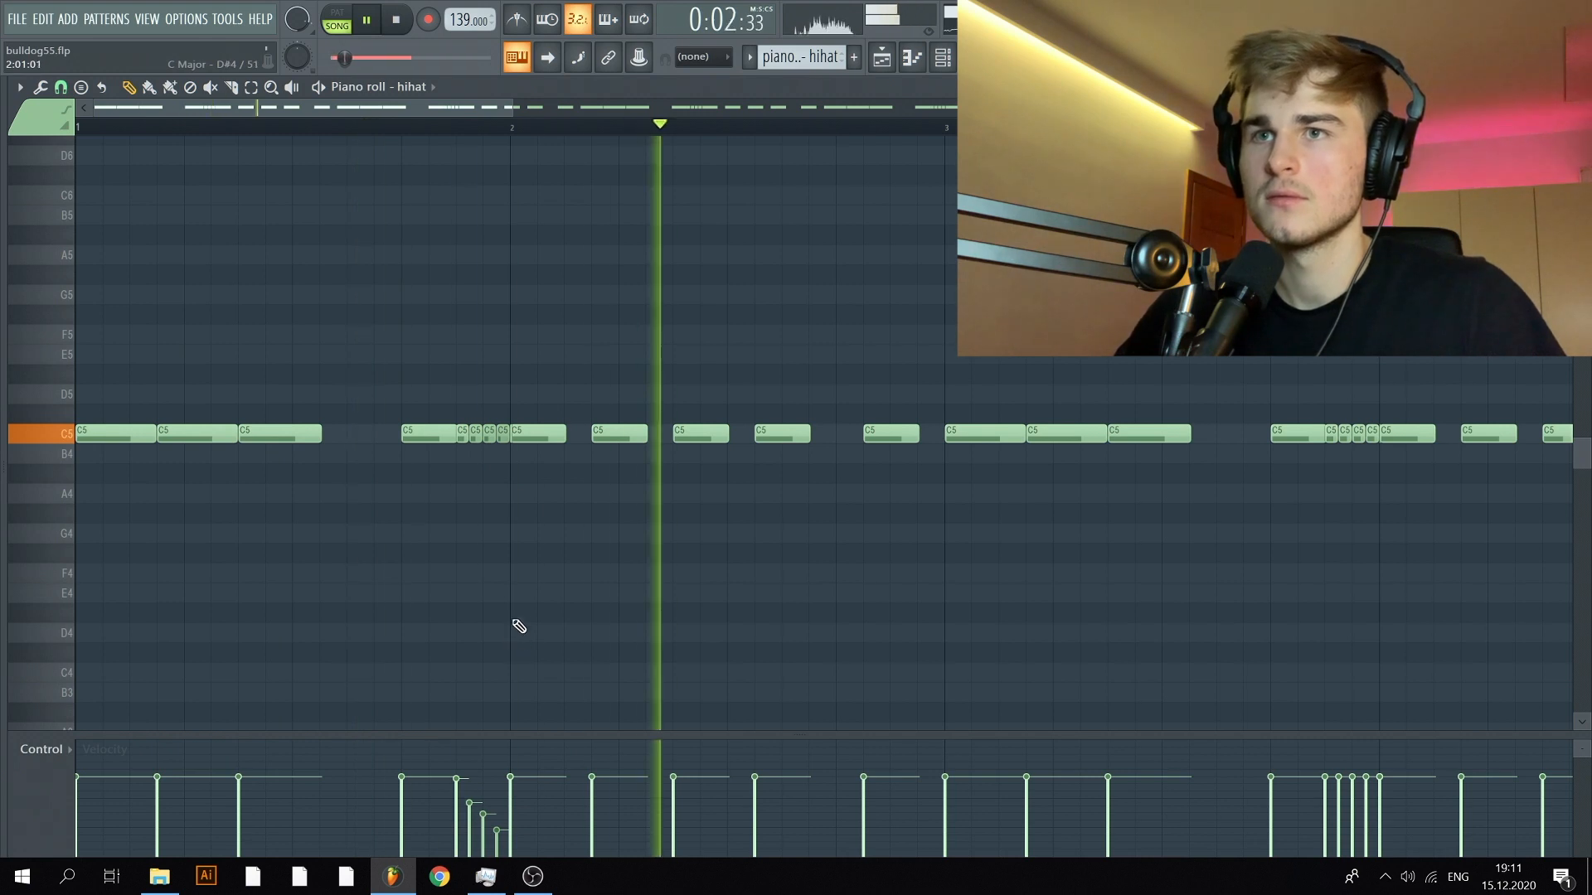
pyautogui.press('space')
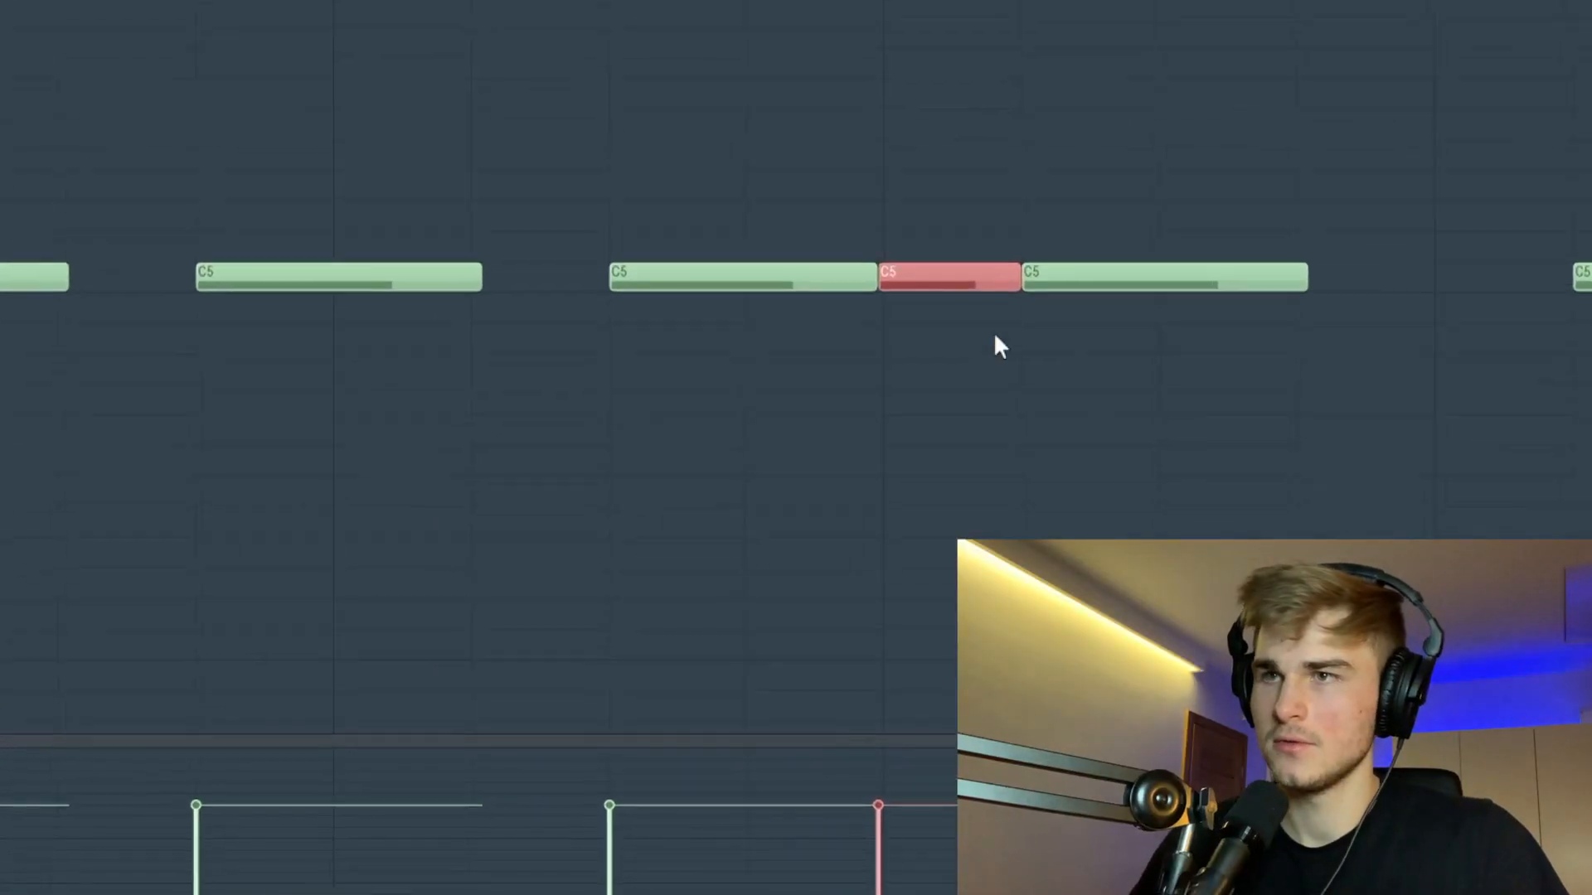
# Step: Chop the selected short C5 hihat note in bar 2 into a roll with the Default chopper pattern and play it
pyautogui.hotkey('alt', 'u')
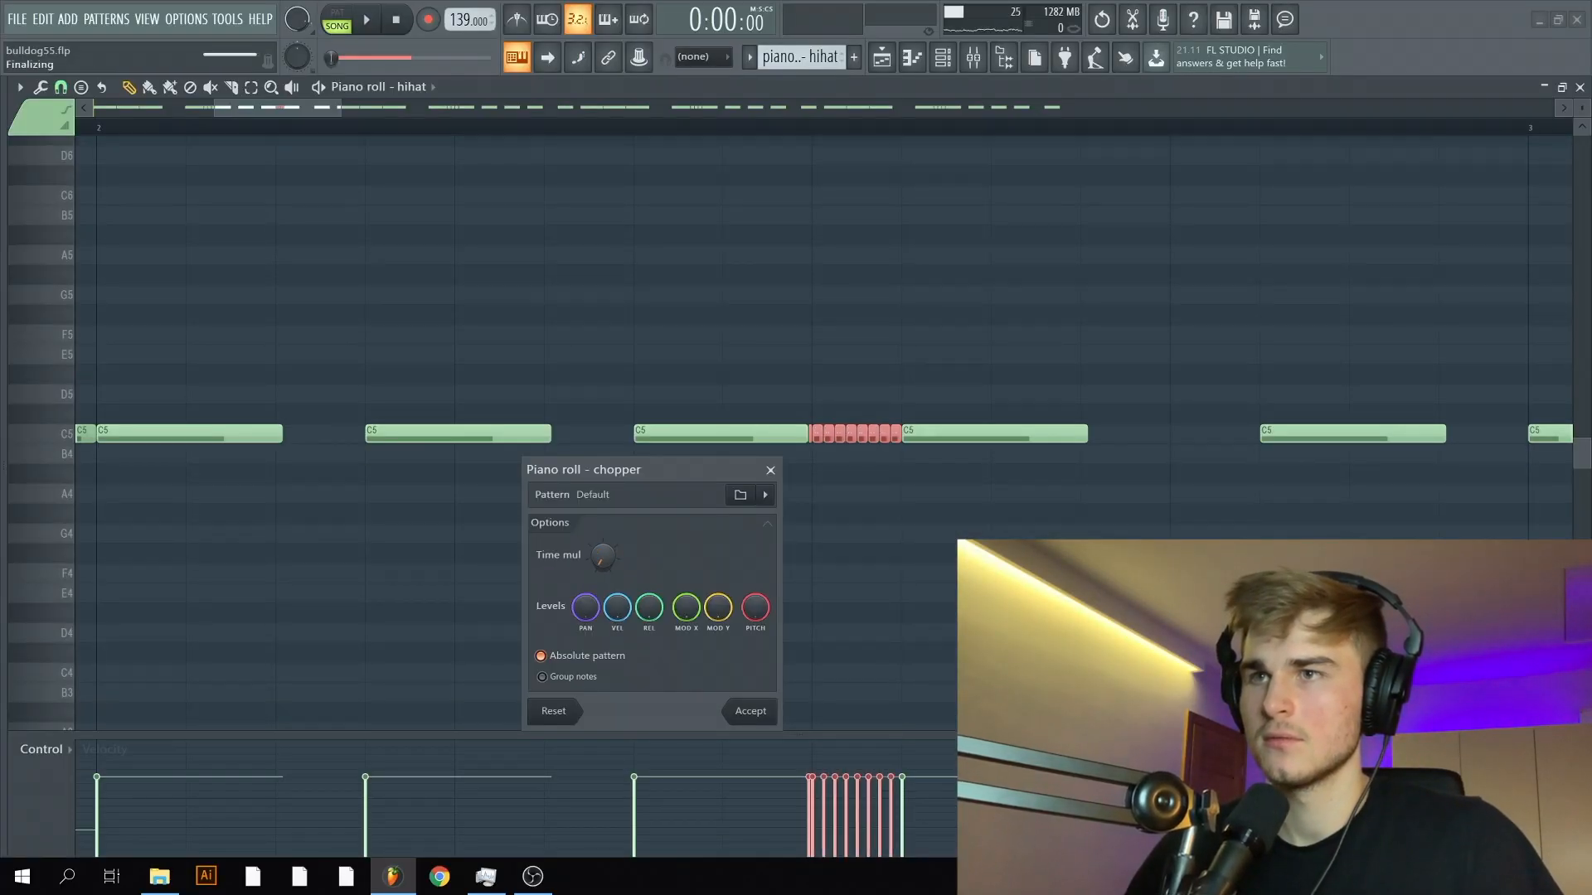
pyautogui.click(749, 719)
pyautogui.press('space')
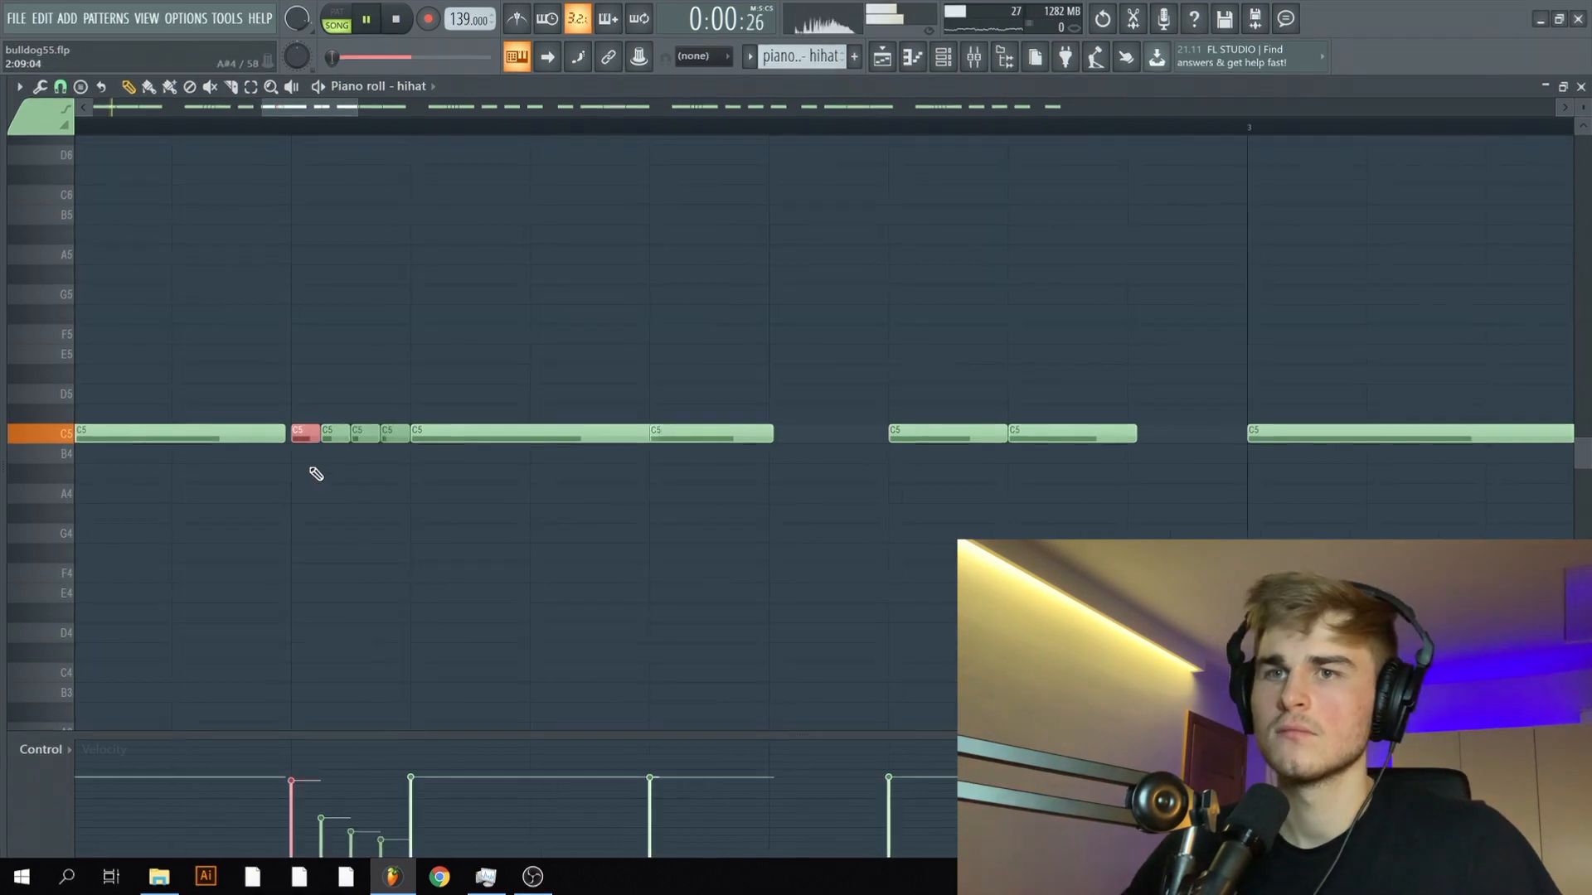
# Step: Open the randomizer for the whole hihat pattern and adjust its pan level variation
pyautogui.scroll(-6, 312, 469)
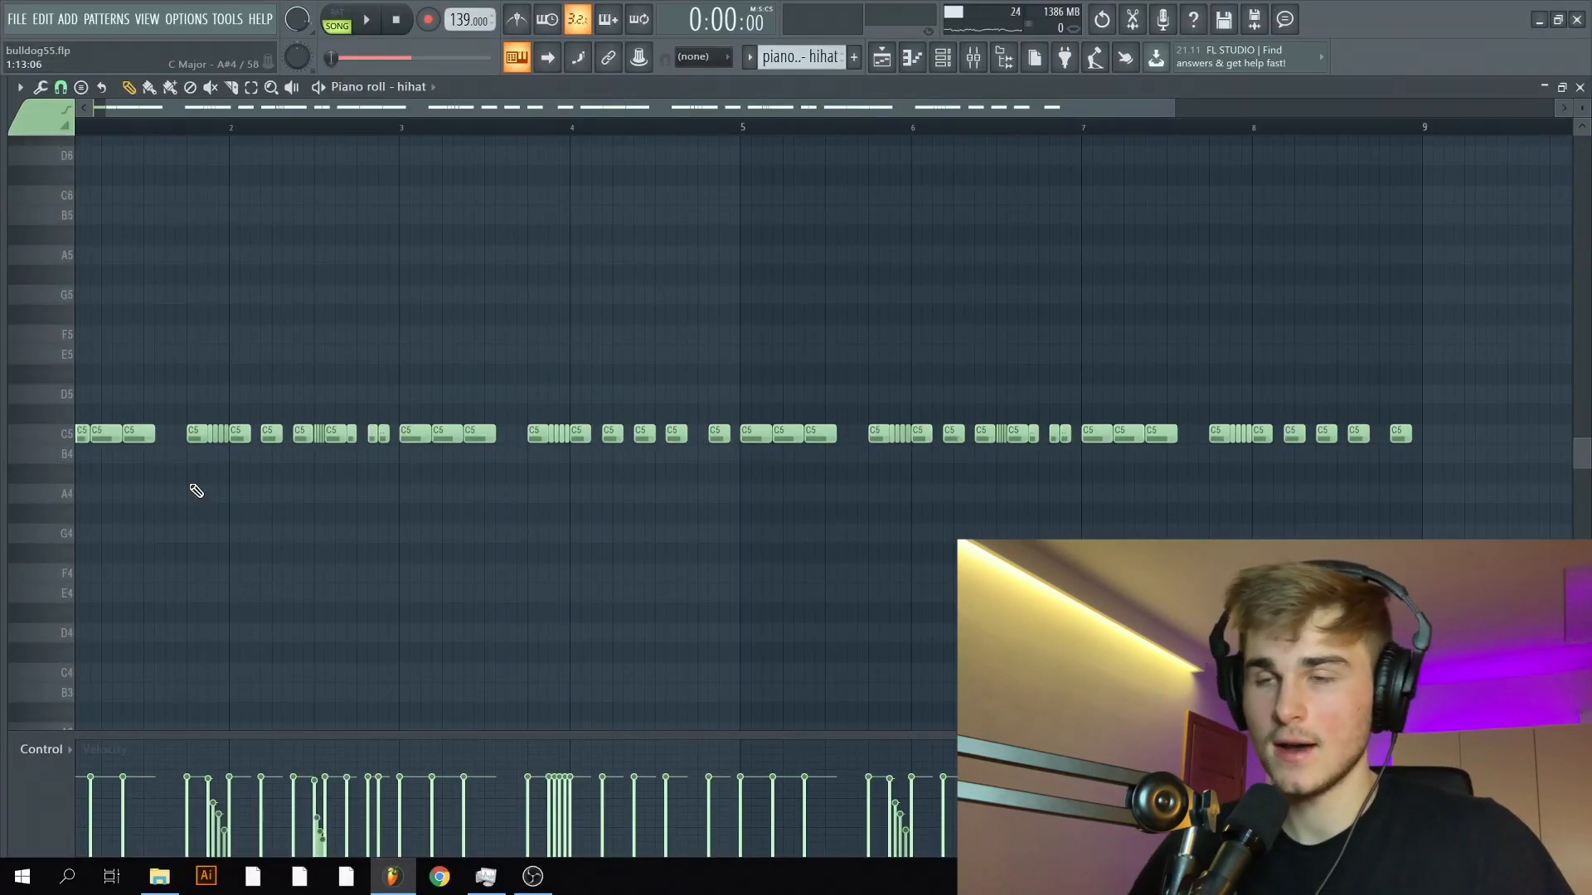
pyautogui.hotkey('alt', 'r')
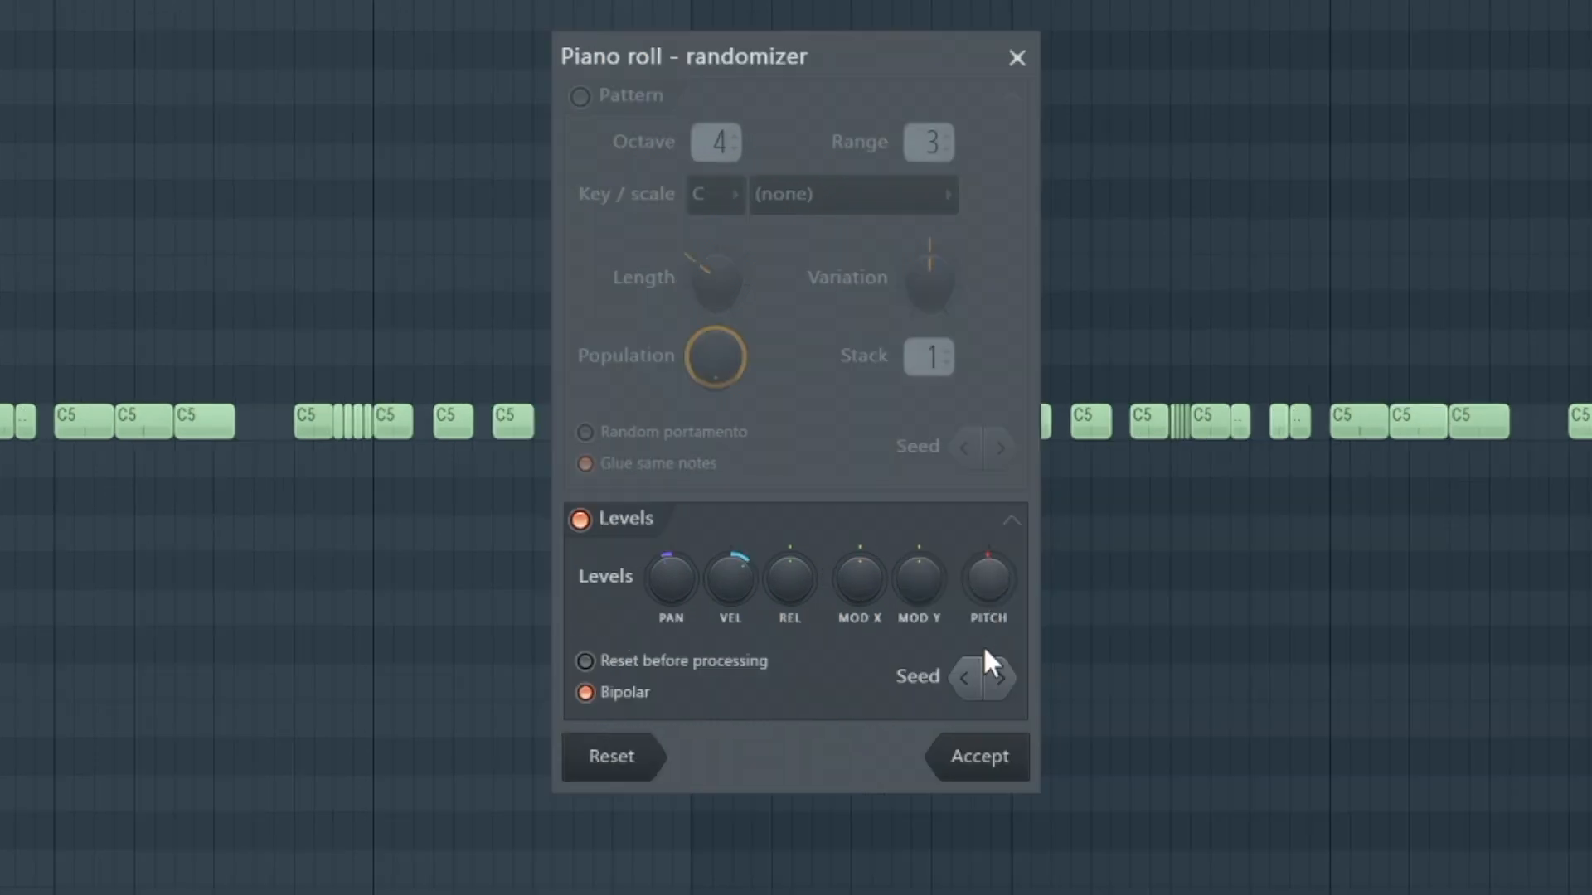
pyautogui.moveTo(672, 571); pyautogui.dragTo(673, 582)
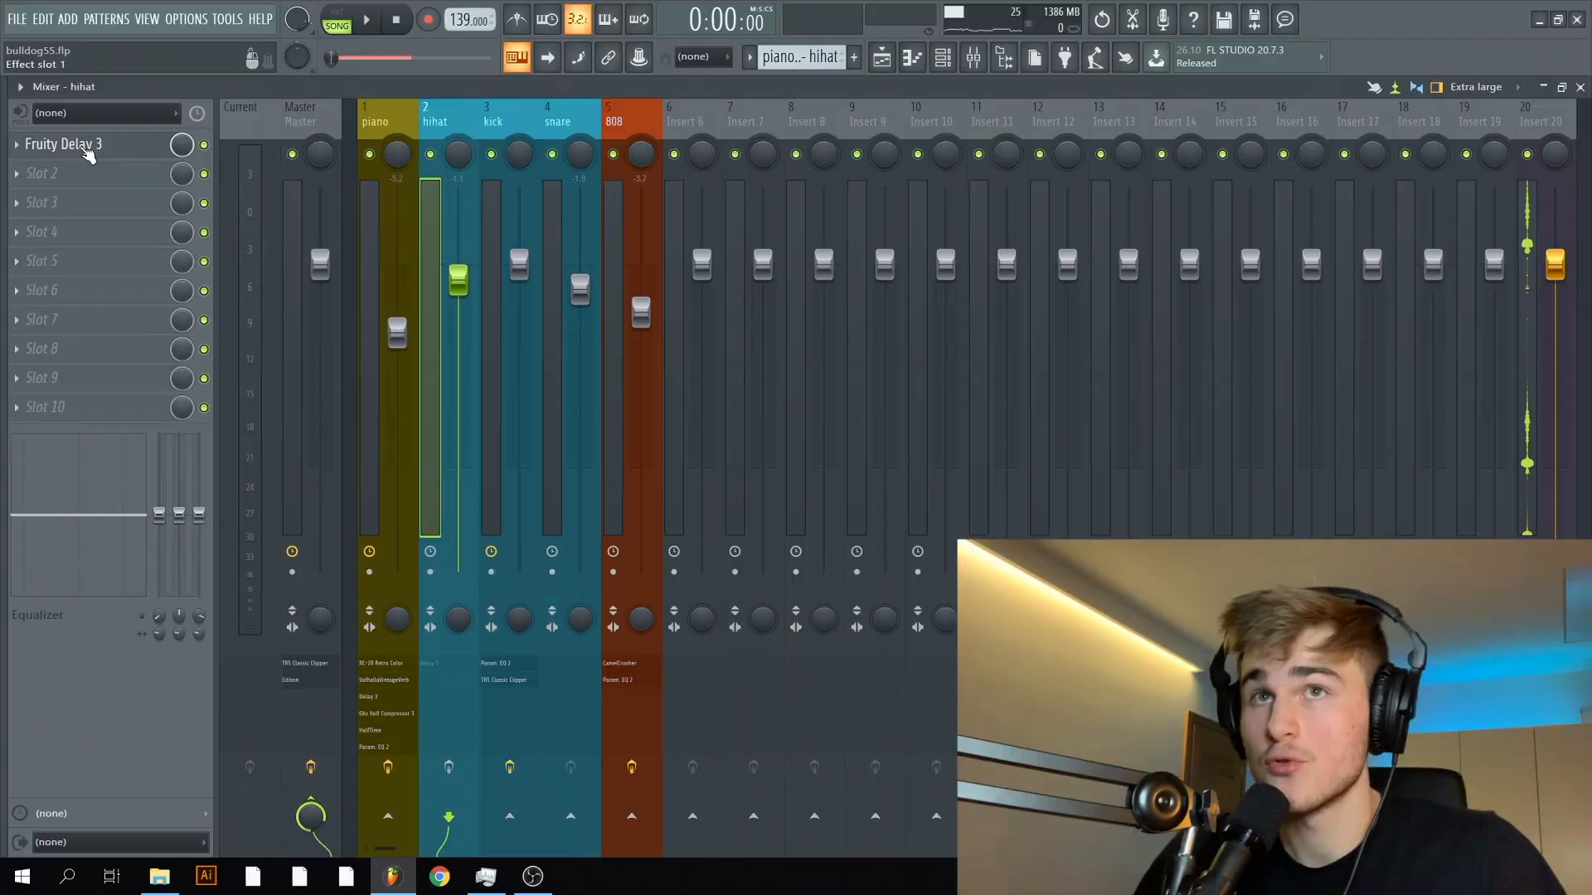
# Step: Inspect the pan and stereo settings of the hihat track's Fruity Delay 3 and compare its tone raised and lowered during playback
pyautogui.click(86, 150)
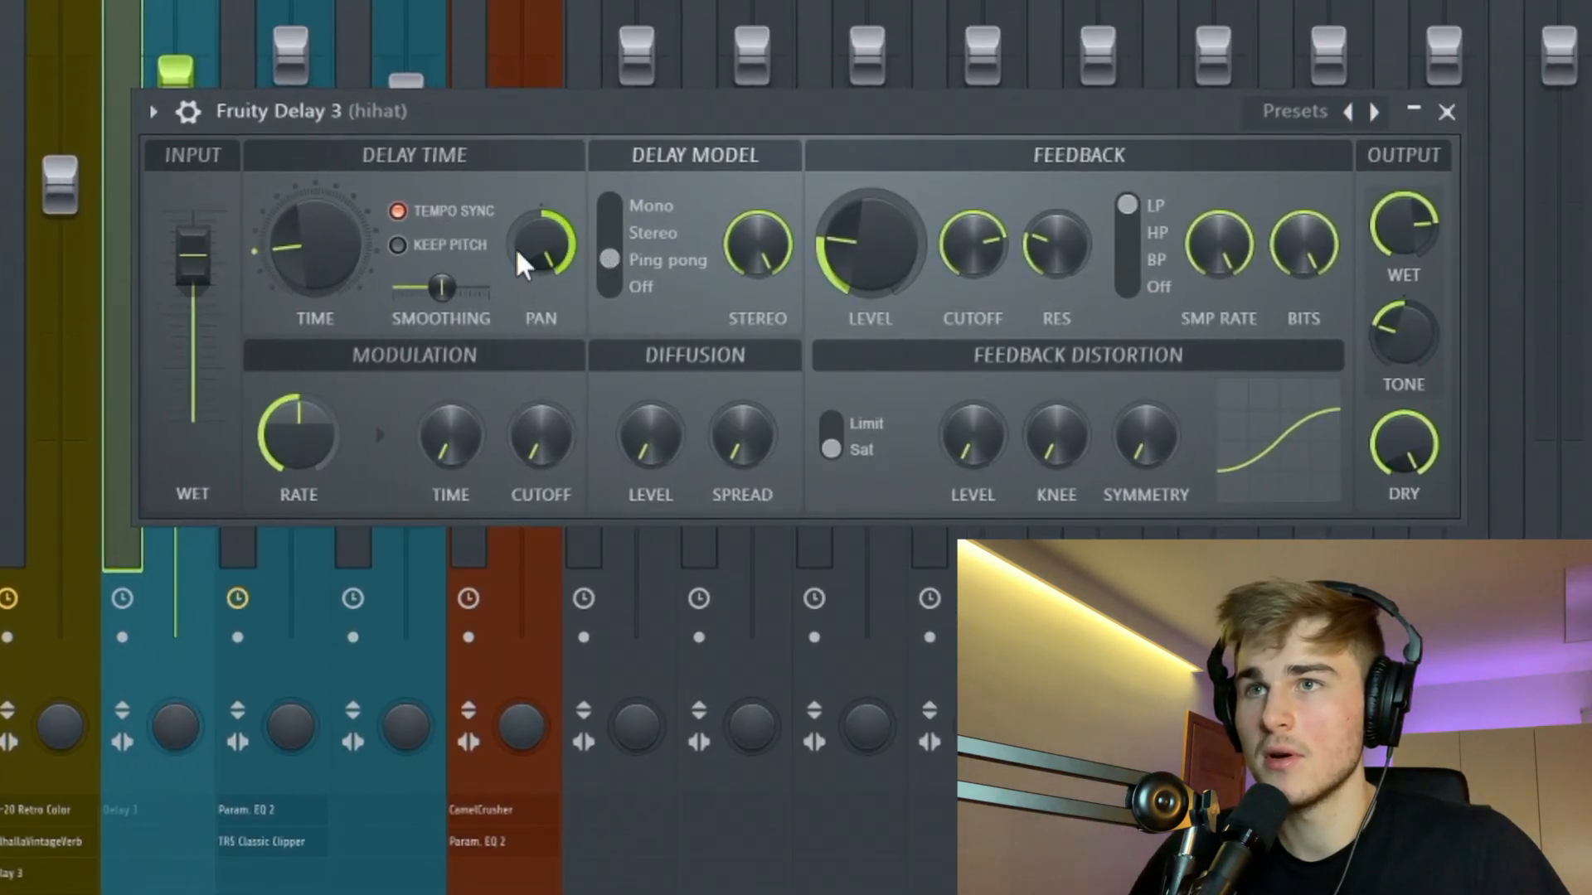
pyautogui.moveTo(543, 245)
pyautogui.mouseDown()
pyautogui.moveTo(543, 223)
pyautogui.moveTo(543, 373)
pyautogui.moveTo(543, 232)
pyautogui.mouseUp()
pyautogui.moveTo(754, 242); pyautogui.dragTo(755, 253)
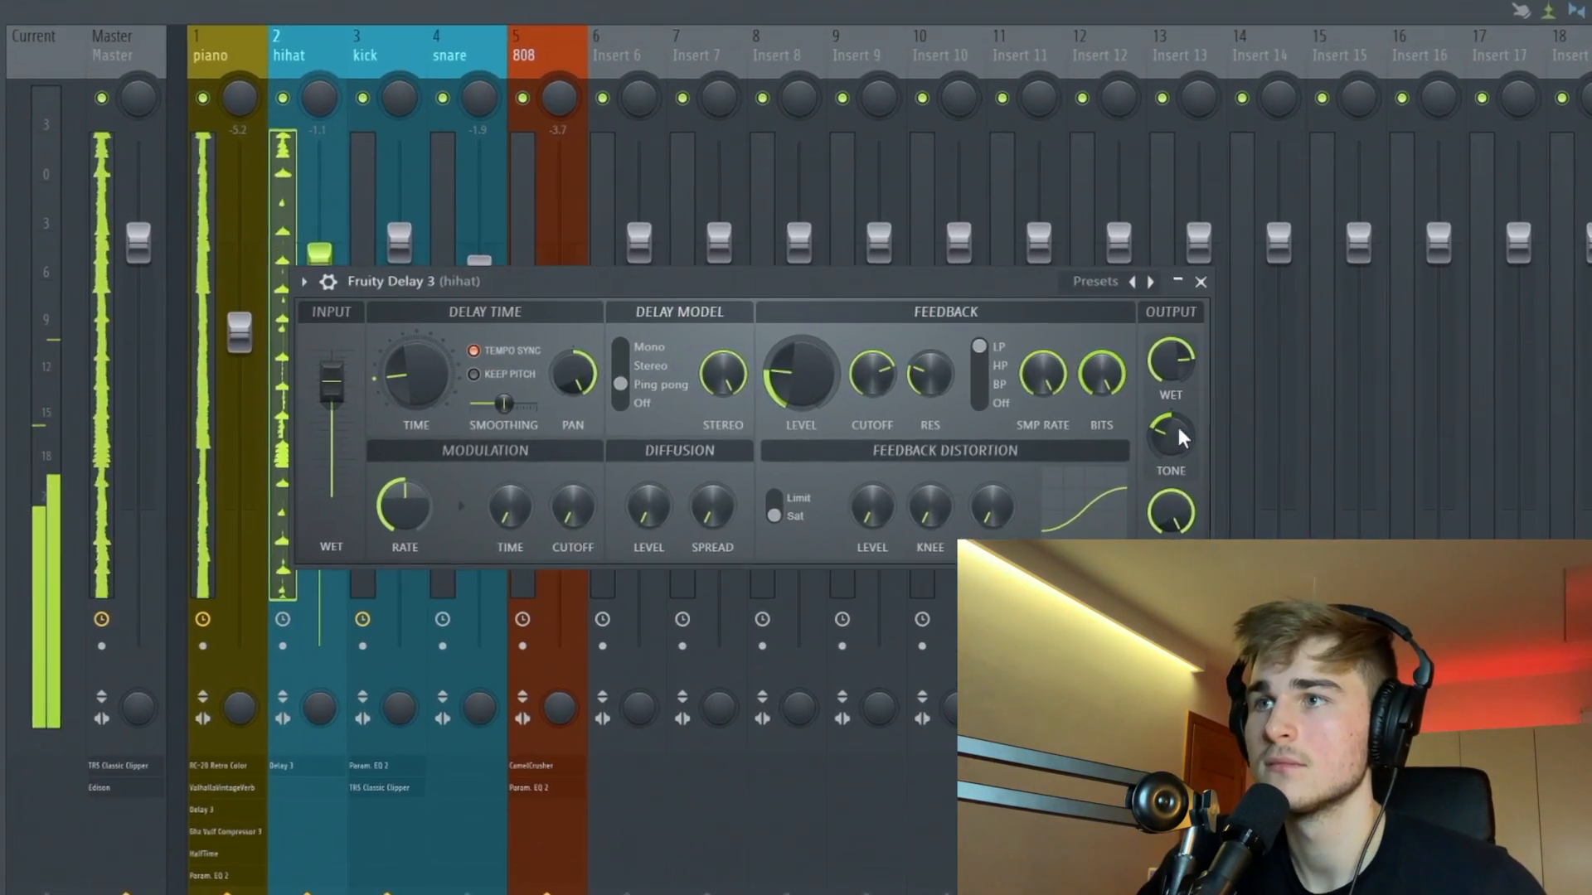
pyautogui.moveTo(1181, 434); pyautogui.dragTo(1182, 387)
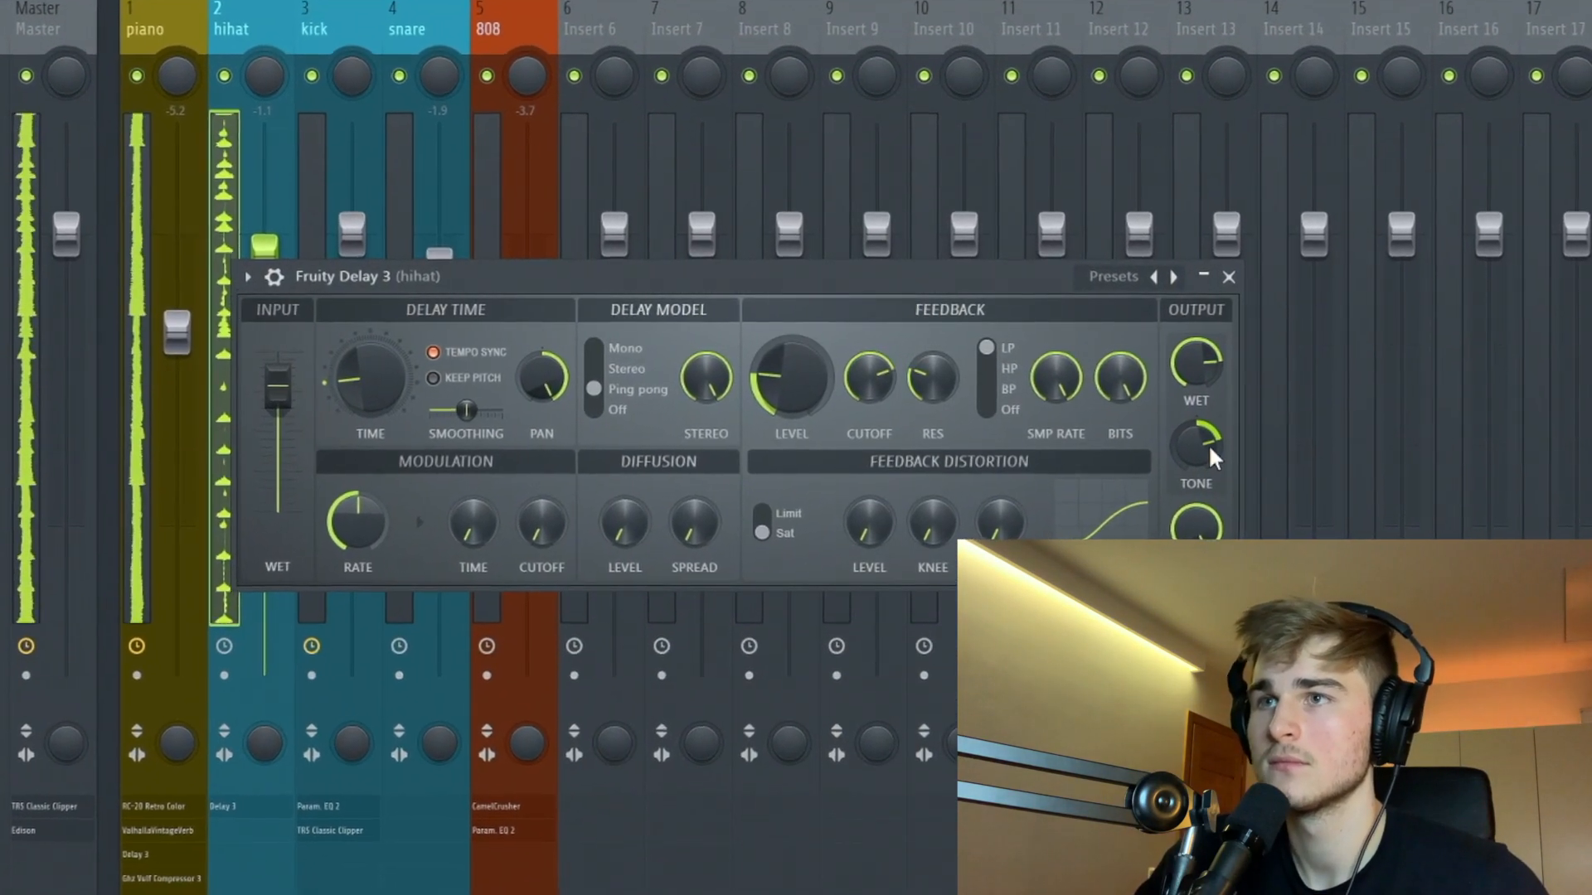
pyautogui.moveTo(1210, 448); pyautogui.dragTo(1210, 492)
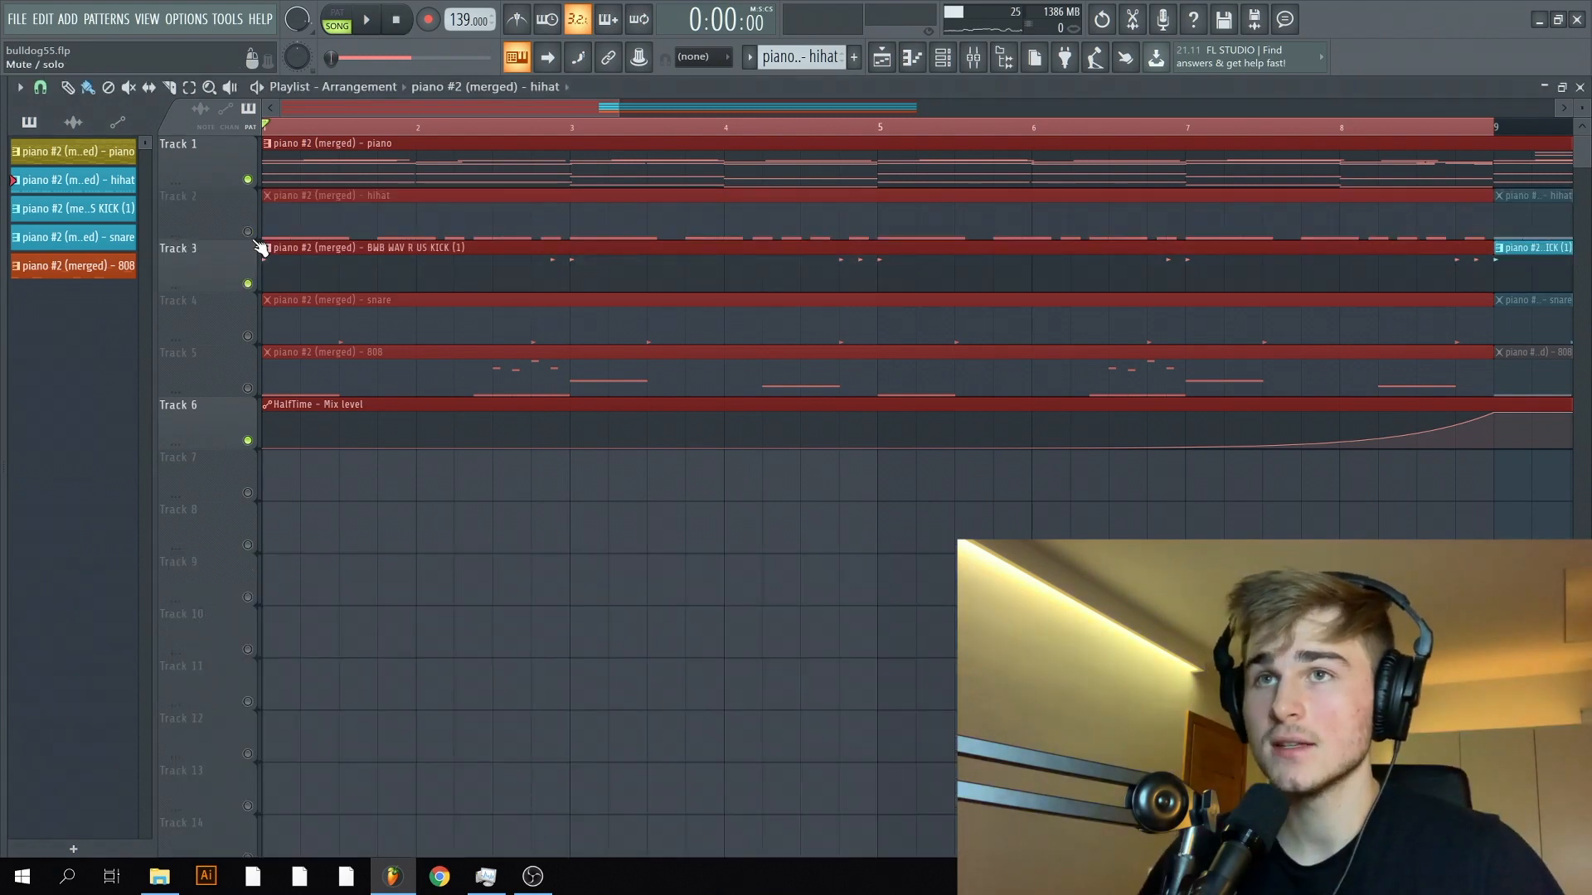
# Step: Open the kick pattern in the piano roll and mark the stretch from bar 1 to just before bar 3 to examine its spacing
pyautogui.doubleClick(396, 272)
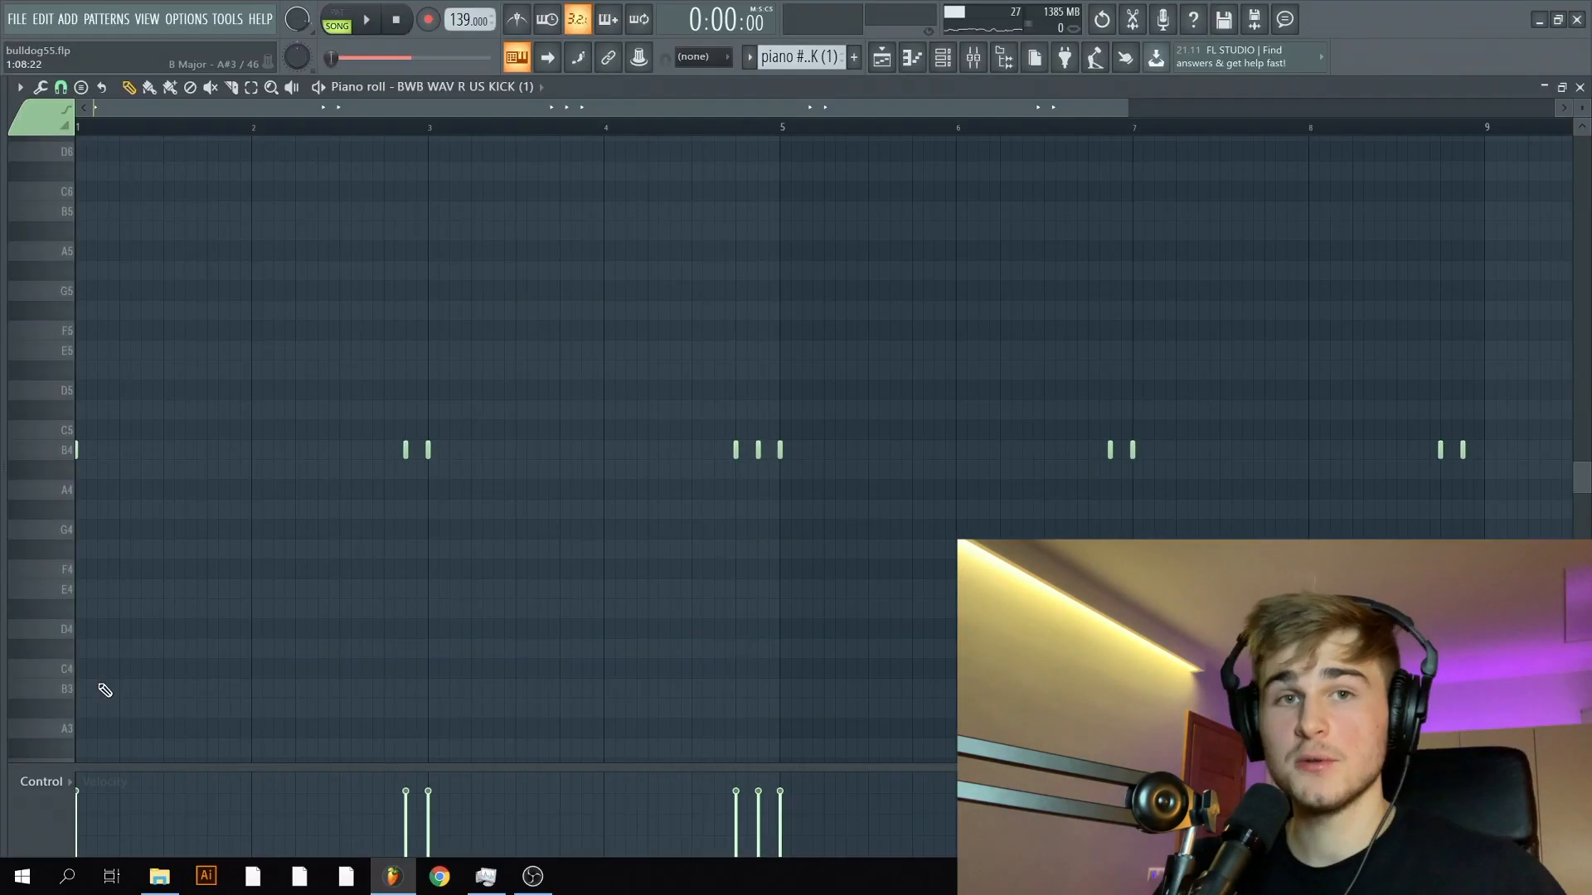
pyautogui.scroll(1, 117, 159)
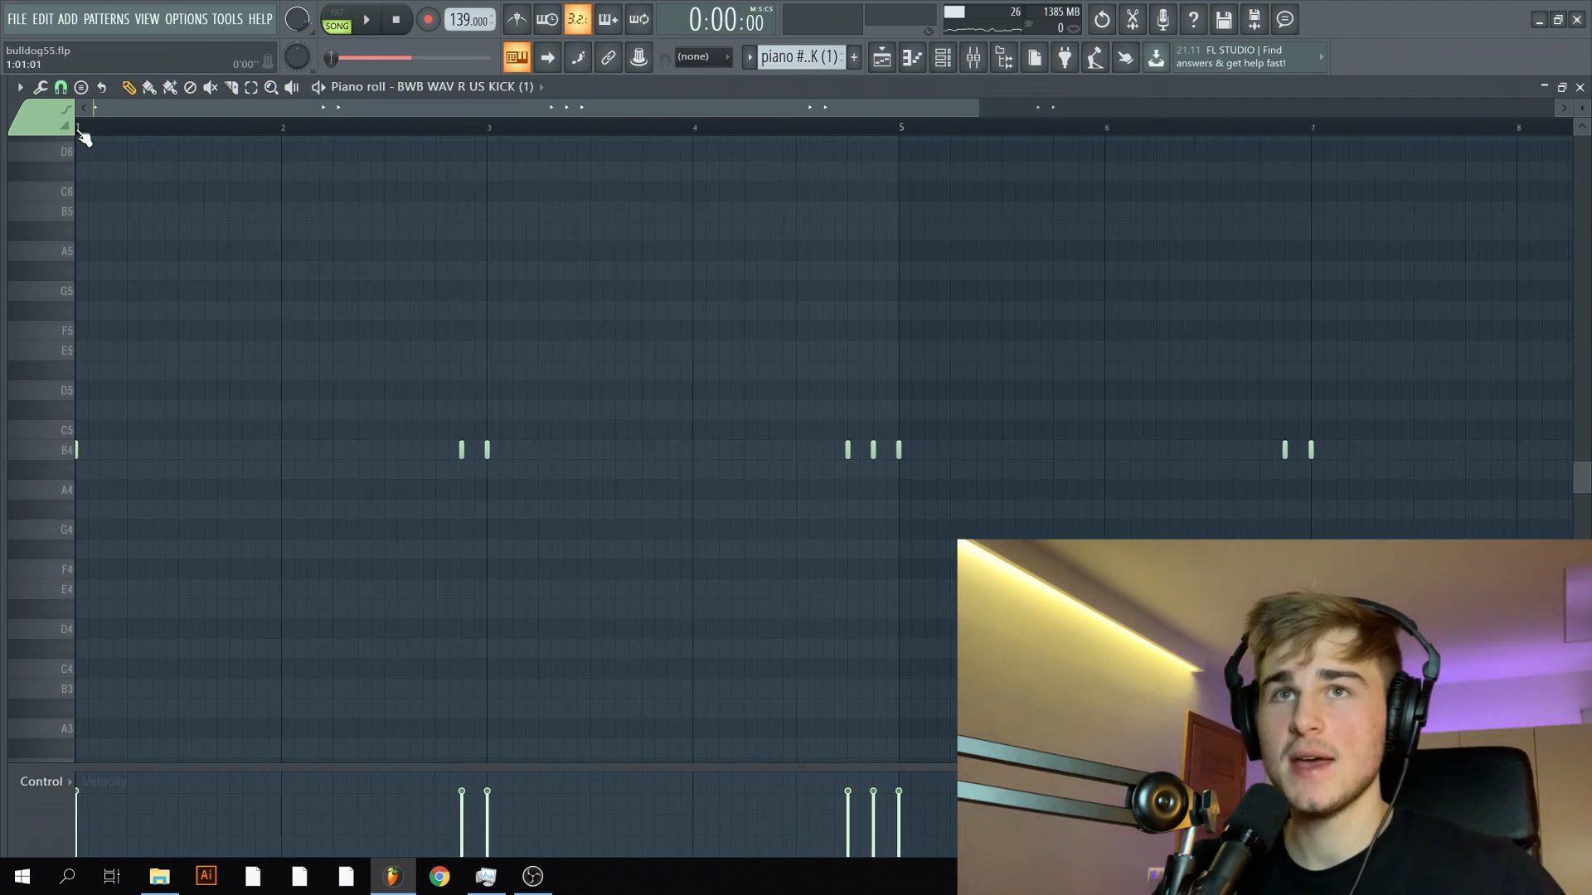
pyautogui.moveTo(181, 129); pyautogui.dragTo(481, 118)
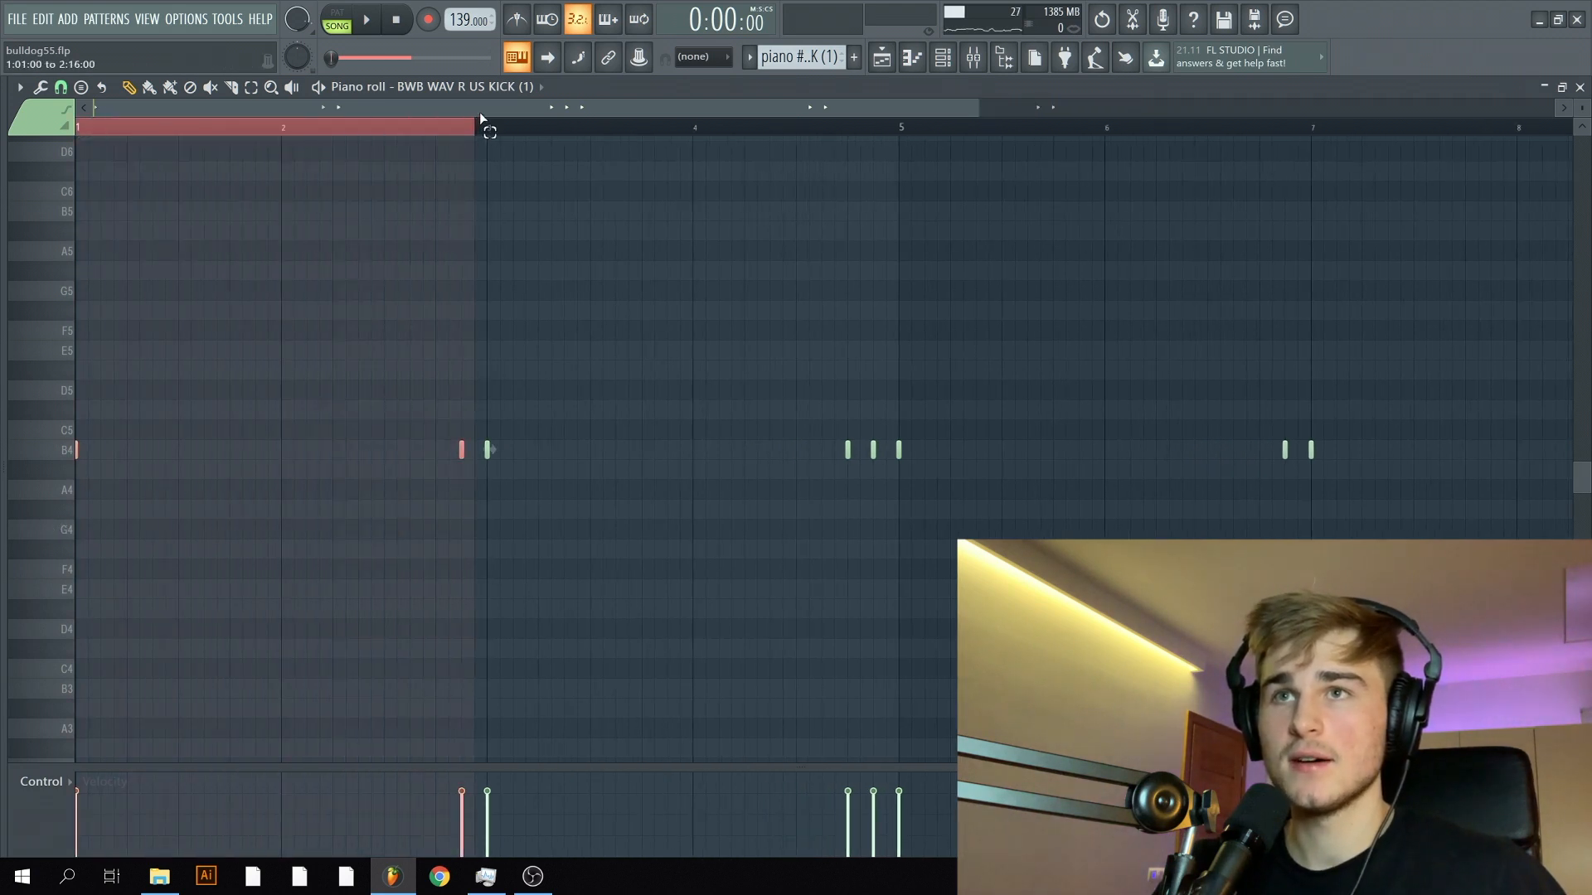
pyautogui.click(276, 133)
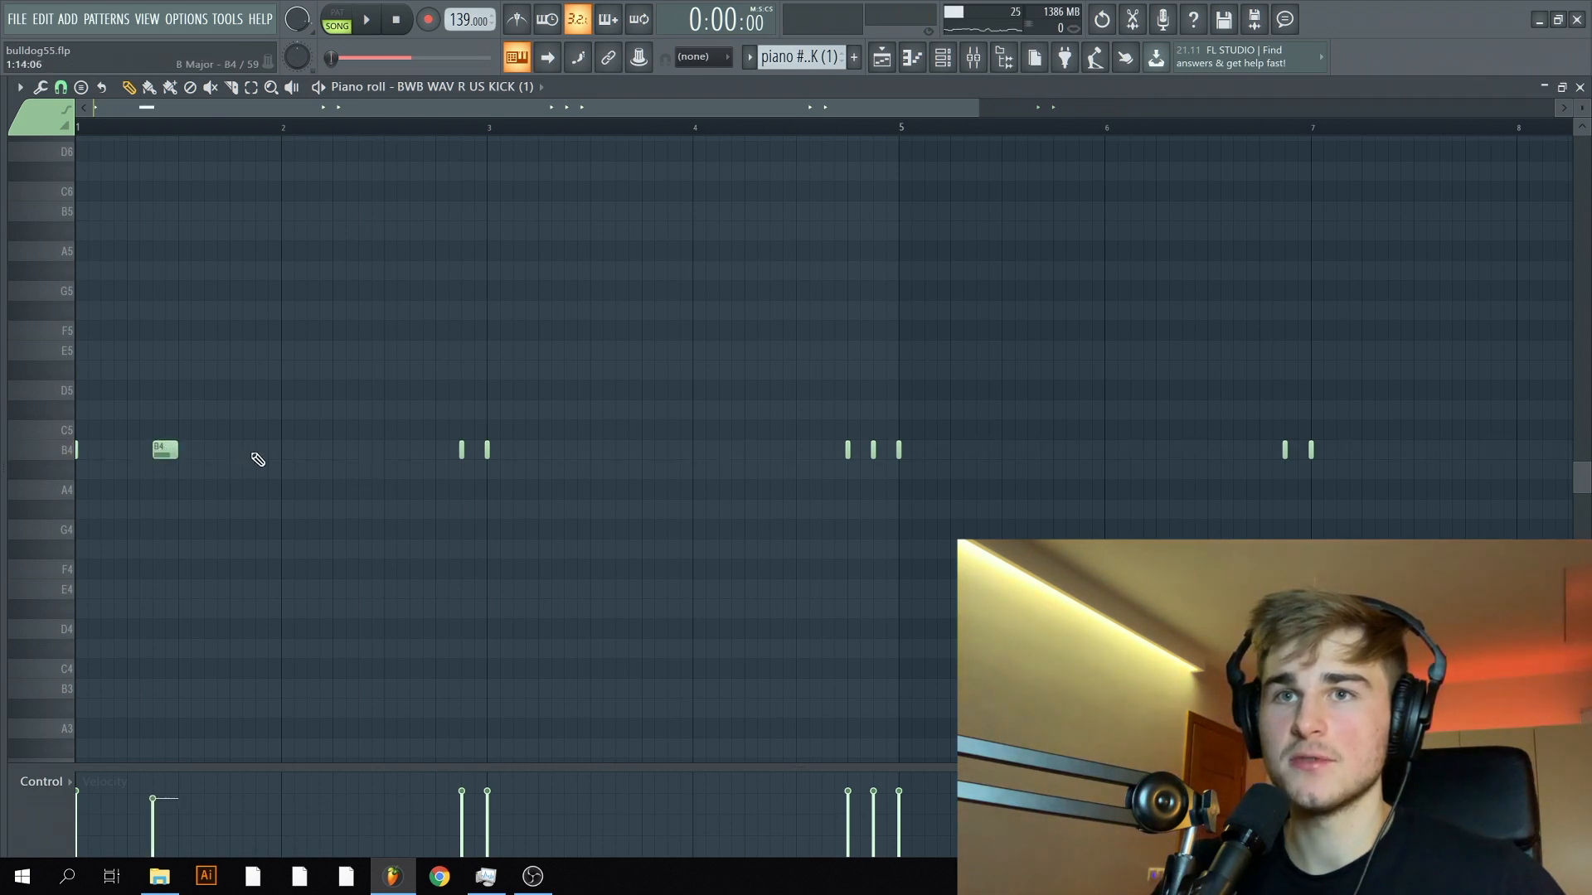
# Step: Try extra B4 kick notes in the second bar during playback and undo them
pyautogui.click(338, 451)
pyautogui.click(427, 451)
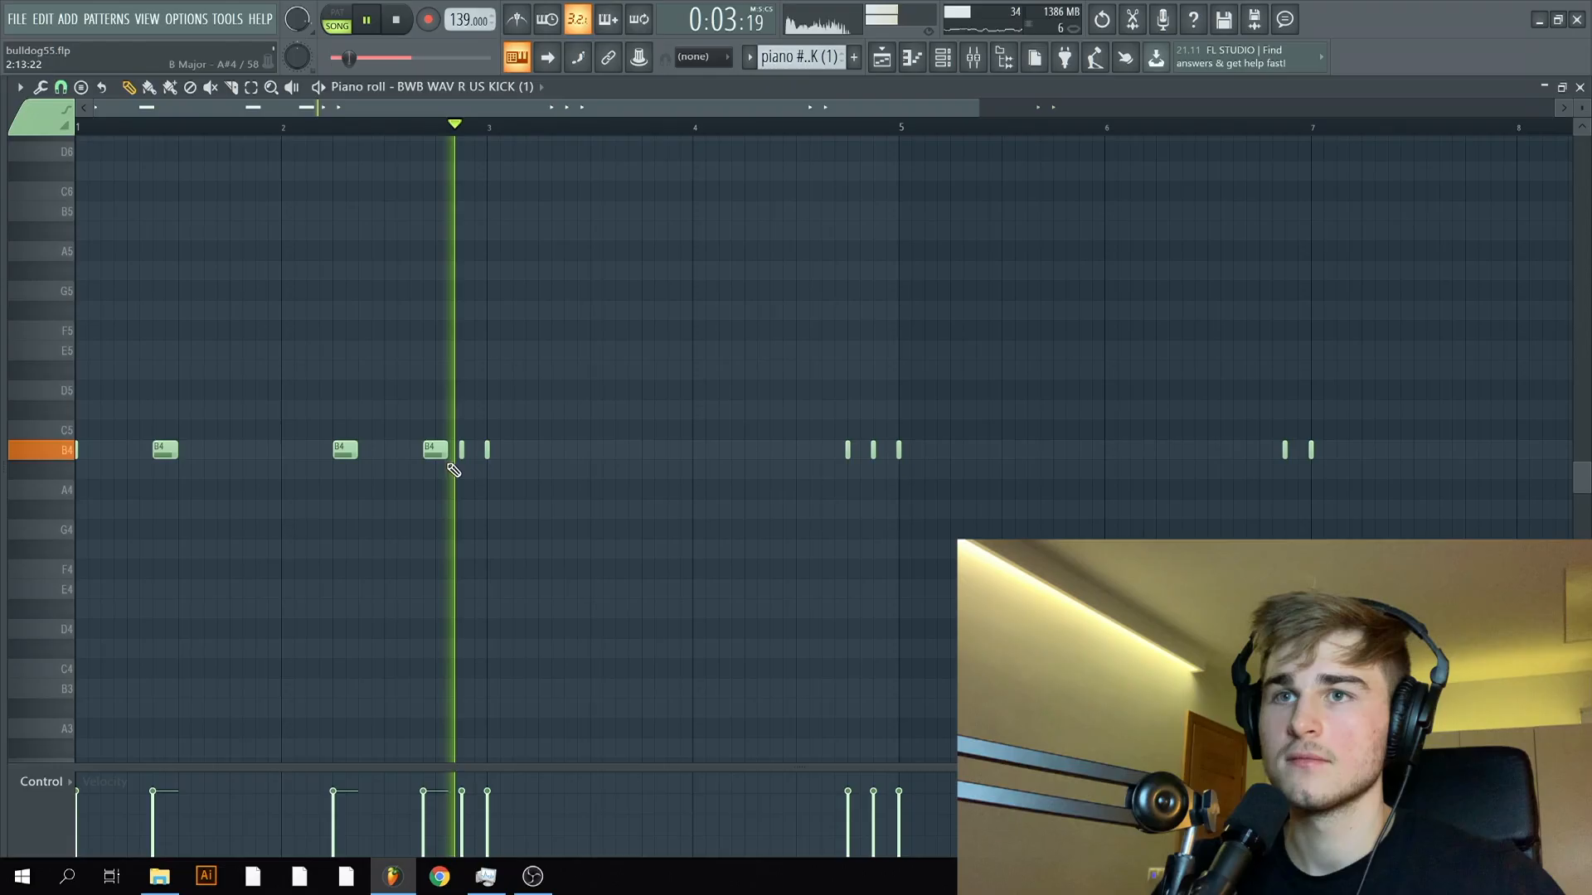
pyautogui.hotkey('ctrl', 'z')
pyautogui.hotkey('ctrl', 'z')
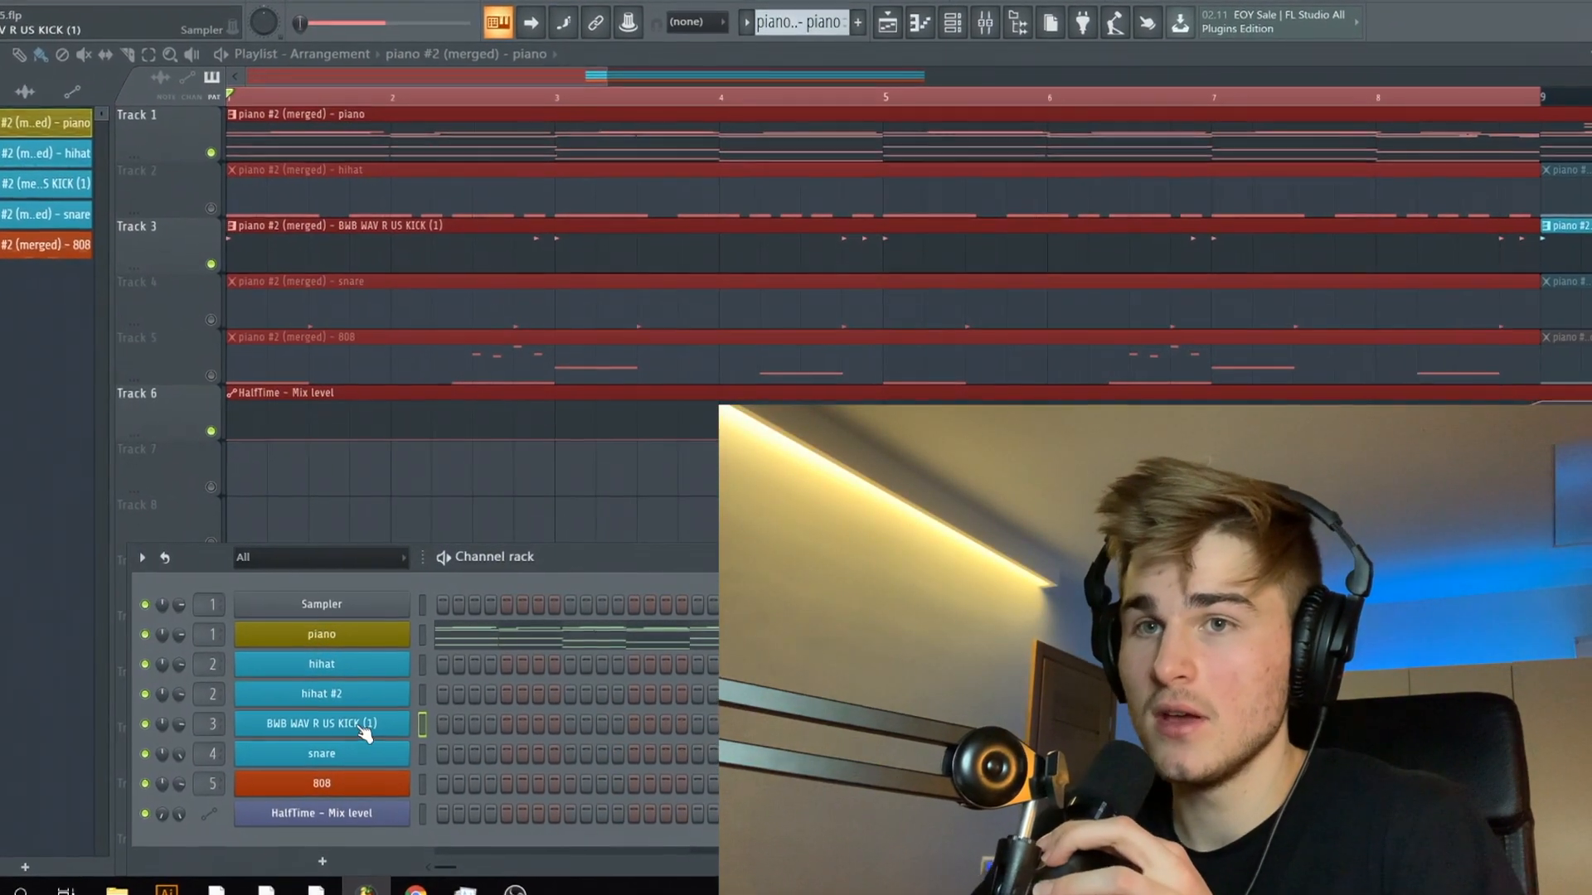
# Step: Open the 808 channel's piano roll and examine its bass notes across the first four bars
pyautogui.click(348, 789)
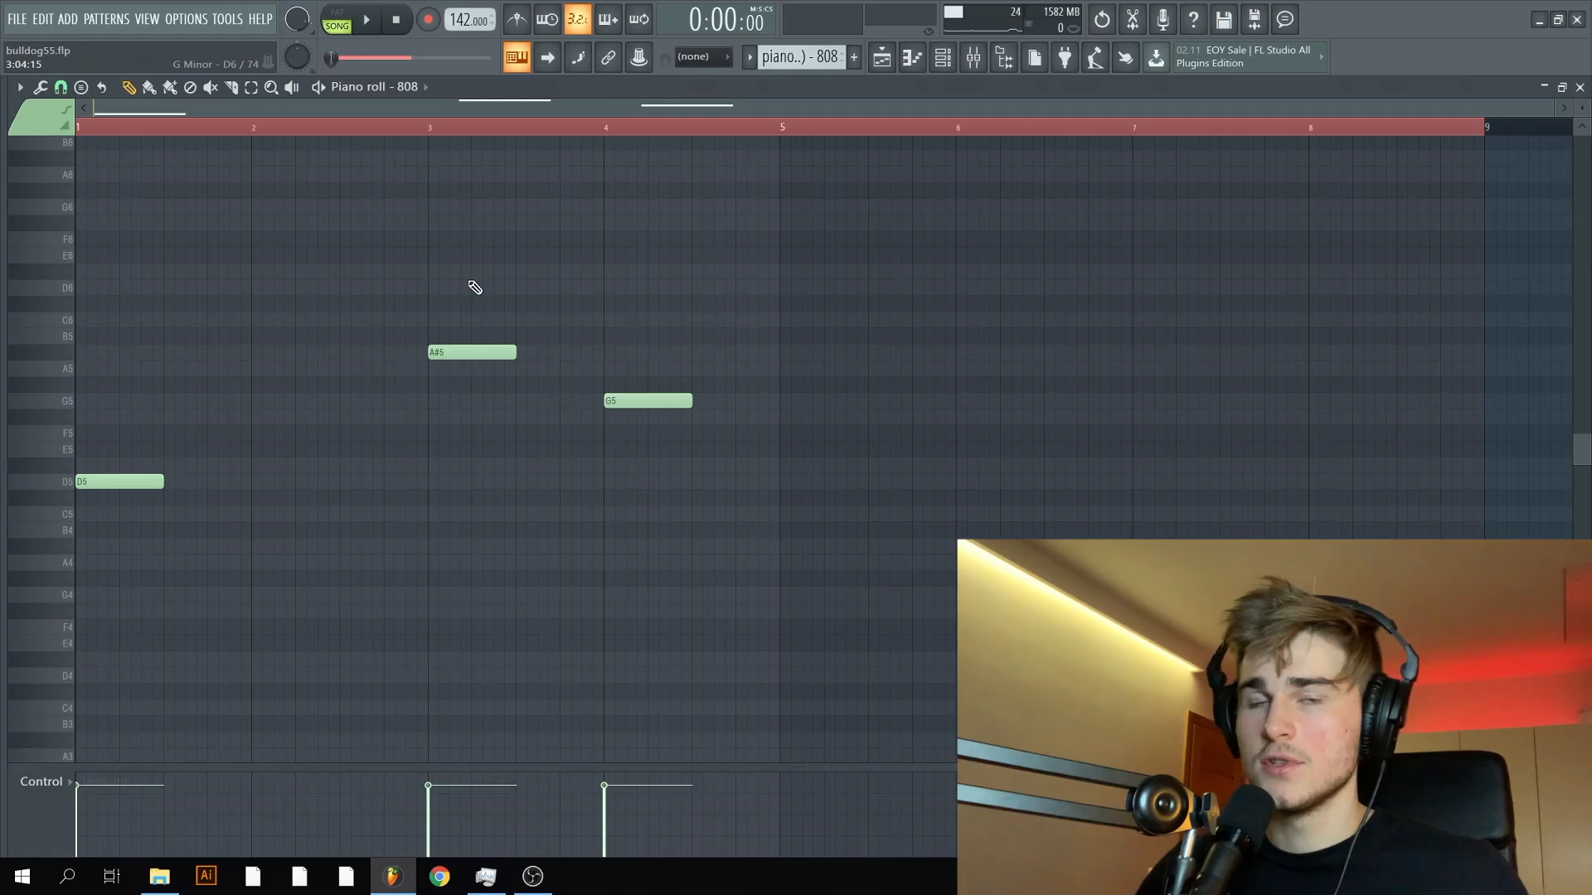
pyautogui.moveTo(1582, 109); pyautogui.dragTo(1583, 115)
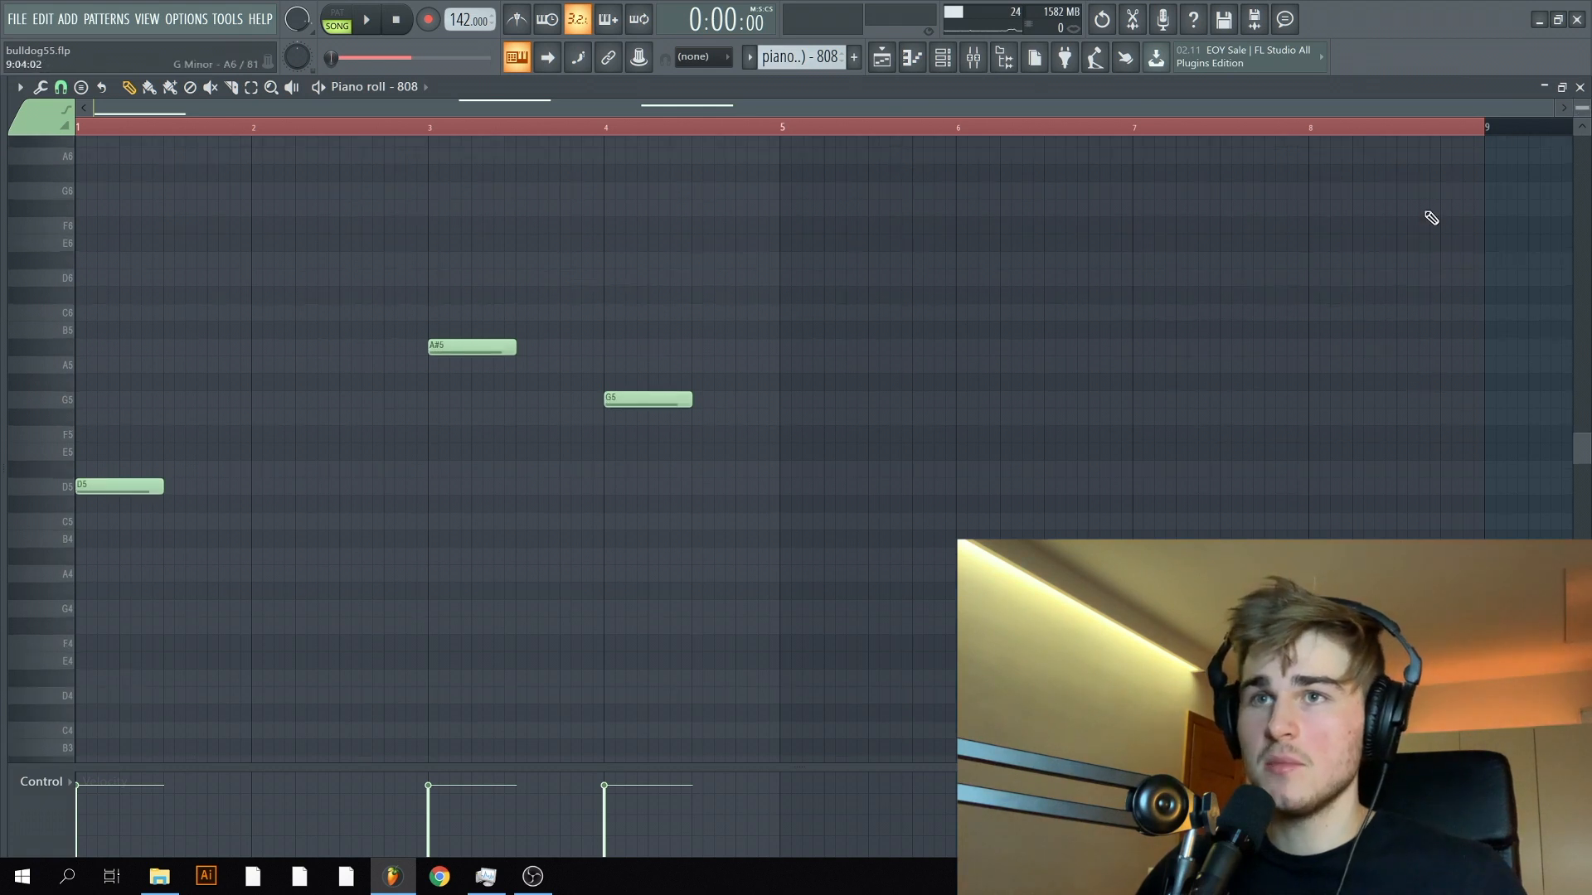
pyautogui.scroll(1, 888, 549)
pyautogui.scroll(2, 86, 564)
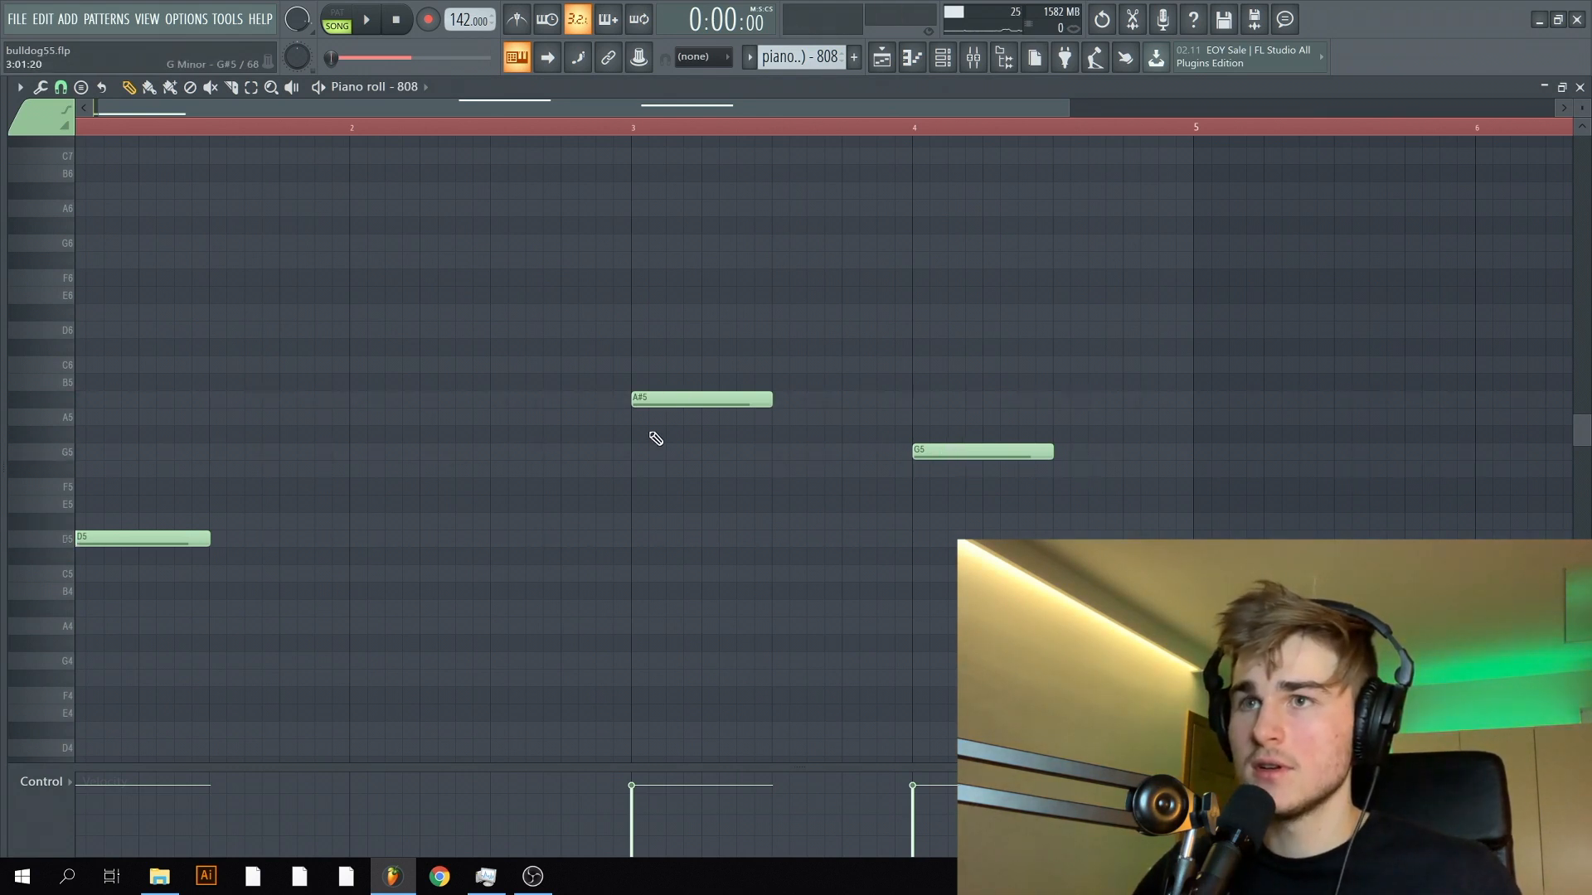
# Step: Play back the 808 notes and mark the first four bars of the pattern
pyautogui.press('space')
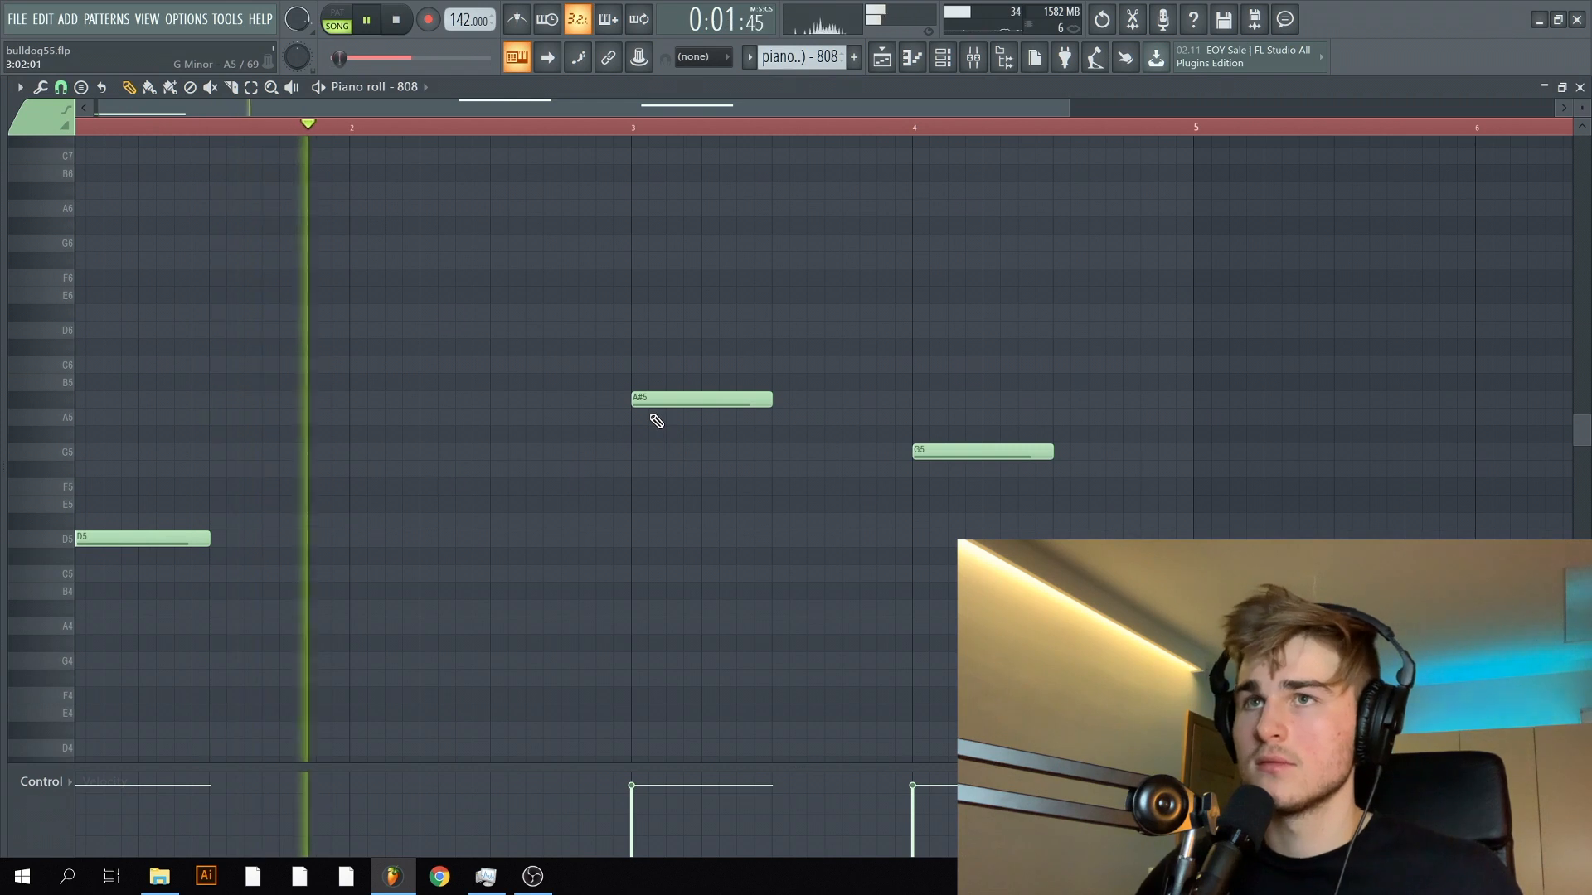
pyautogui.scroll(-2, 585, 636)
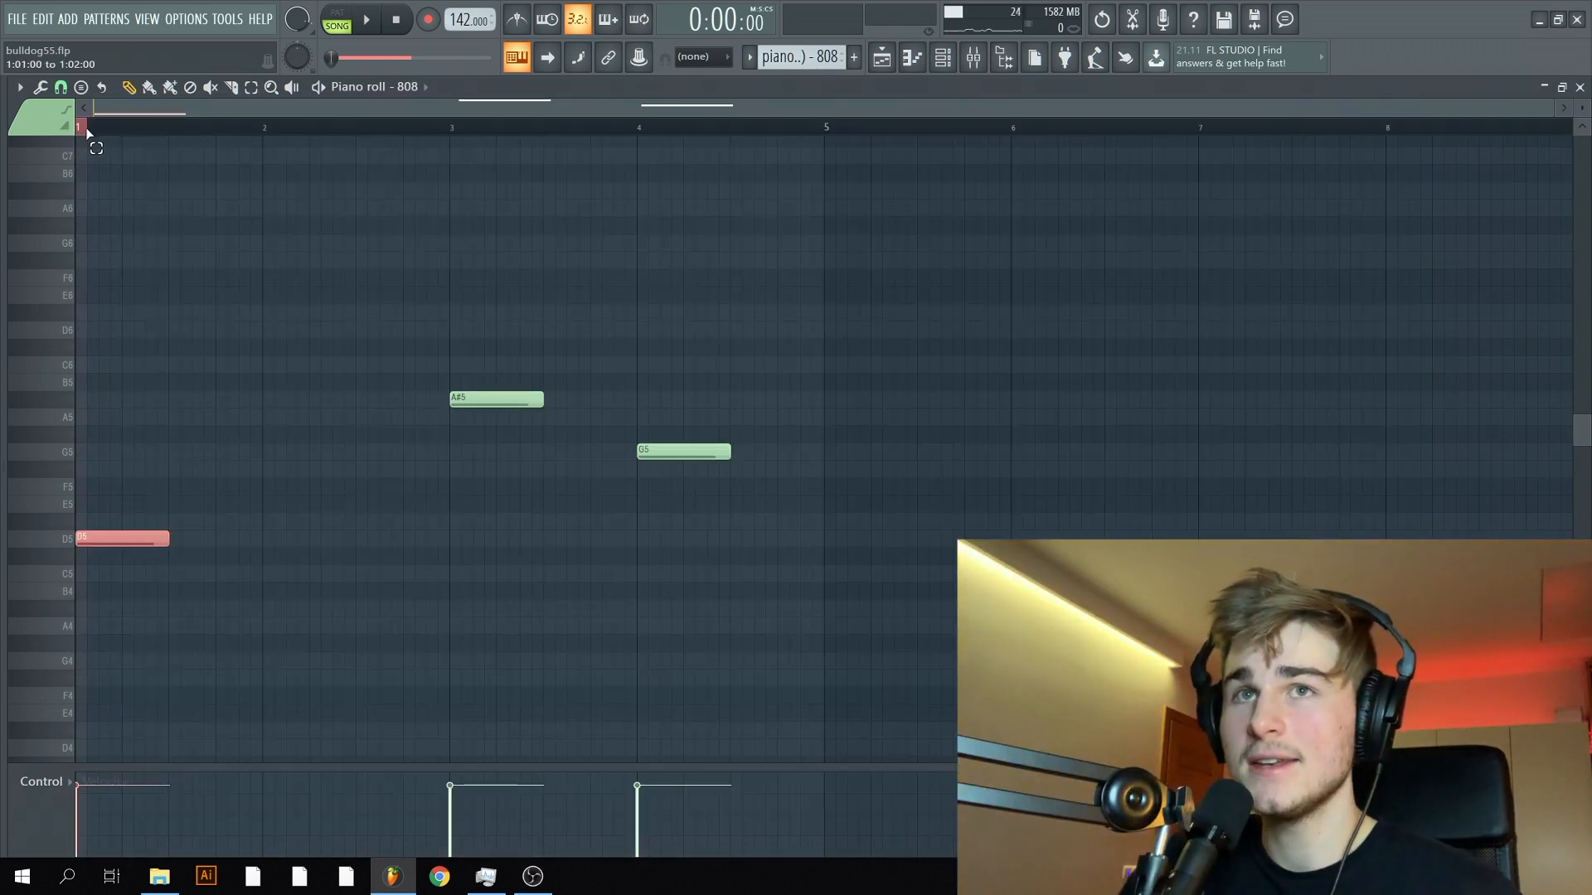
pyautogui.moveTo(86, 131); pyautogui.dragTo(811, 149)
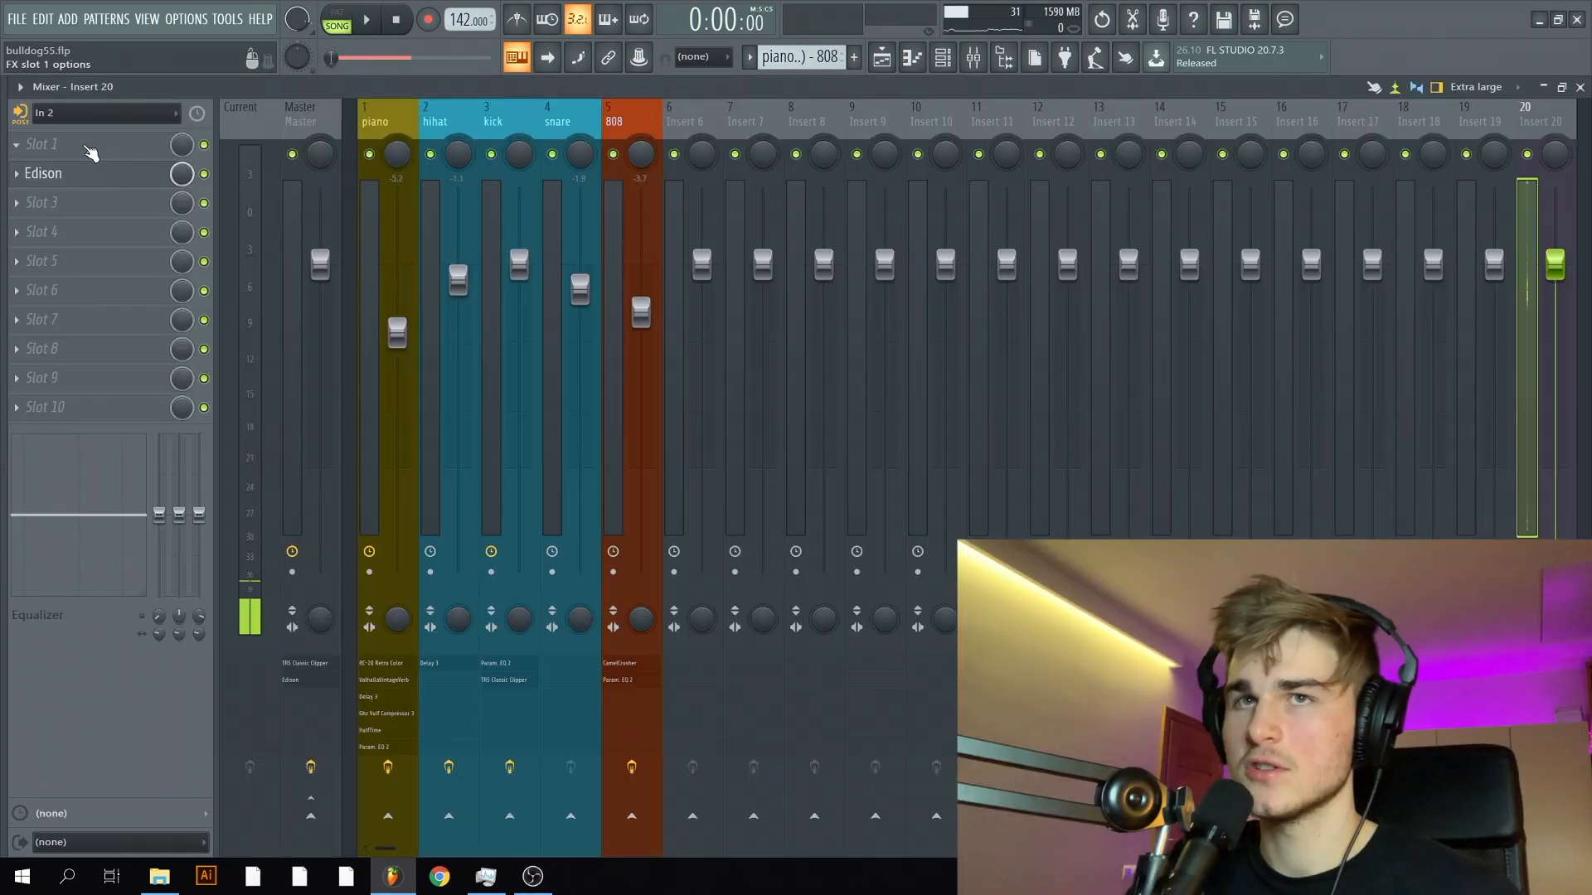
# Step: Load Auto-Tune 8.1 in the first effect slot of Insert 20, set its key to D and choose its scale
pyautogui.click(136, 147)
pyautogui.click(281, 66)
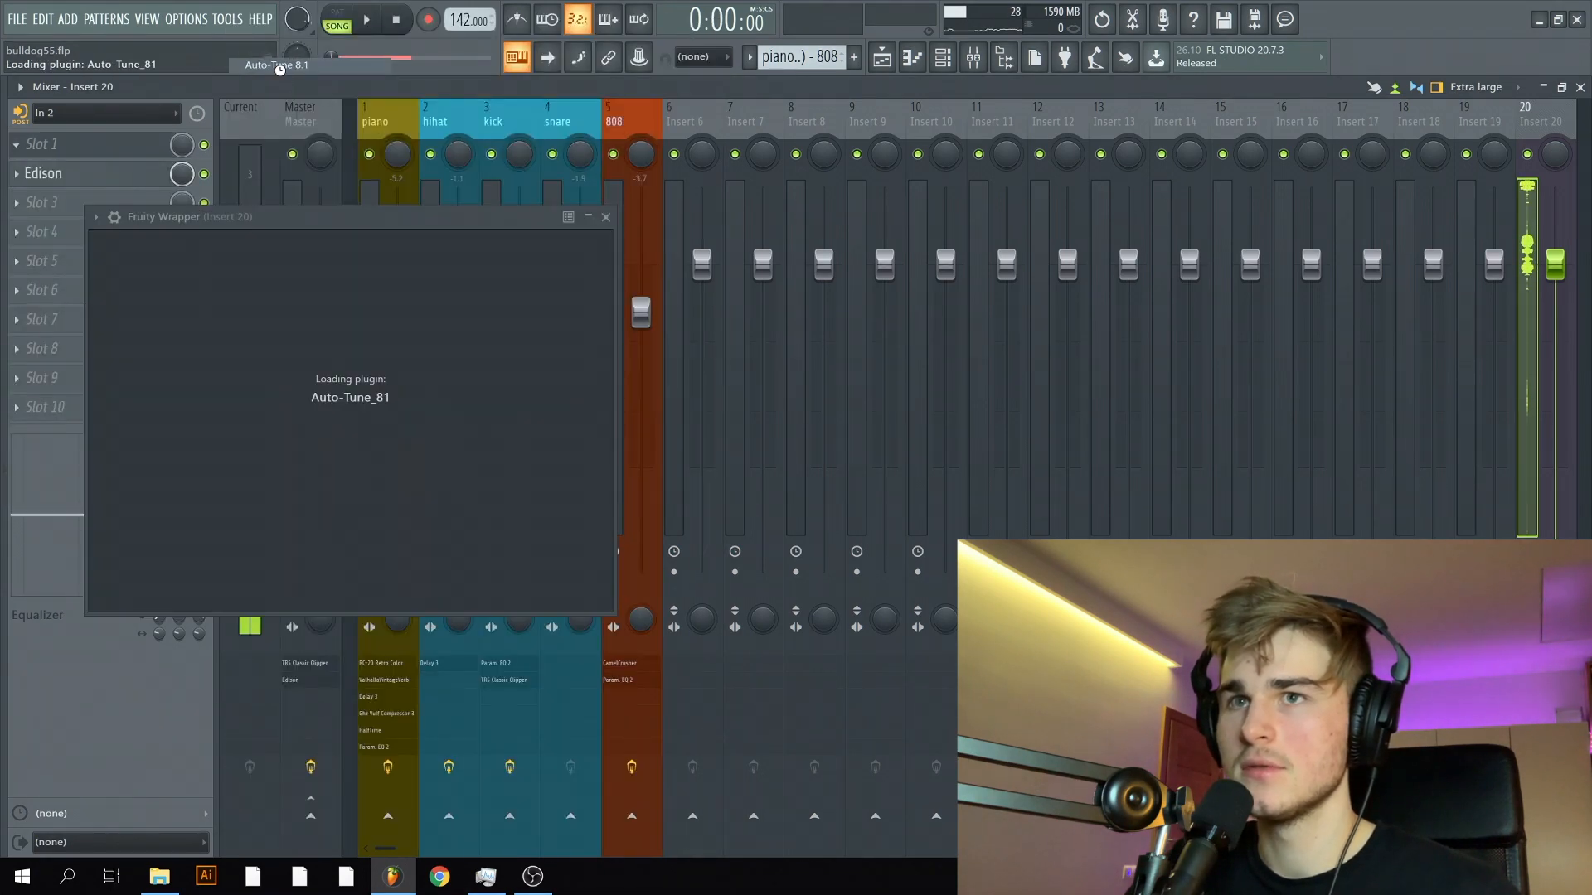
pyautogui.click(312, 252)
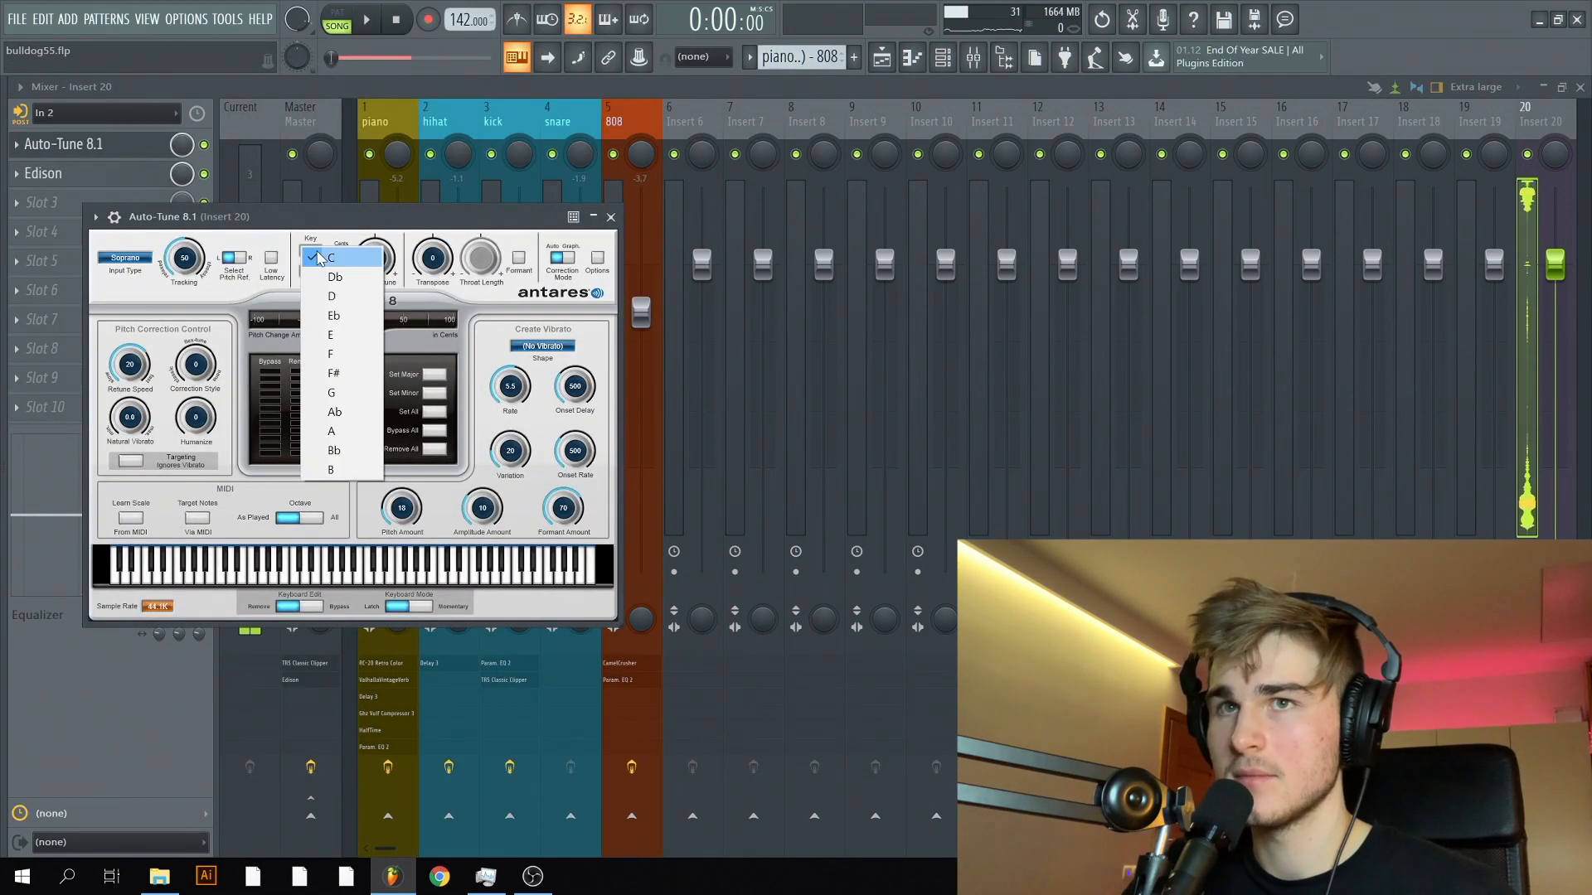
pyautogui.click(332, 296)
pyautogui.click(318, 272)
pyautogui.click(341, 298)
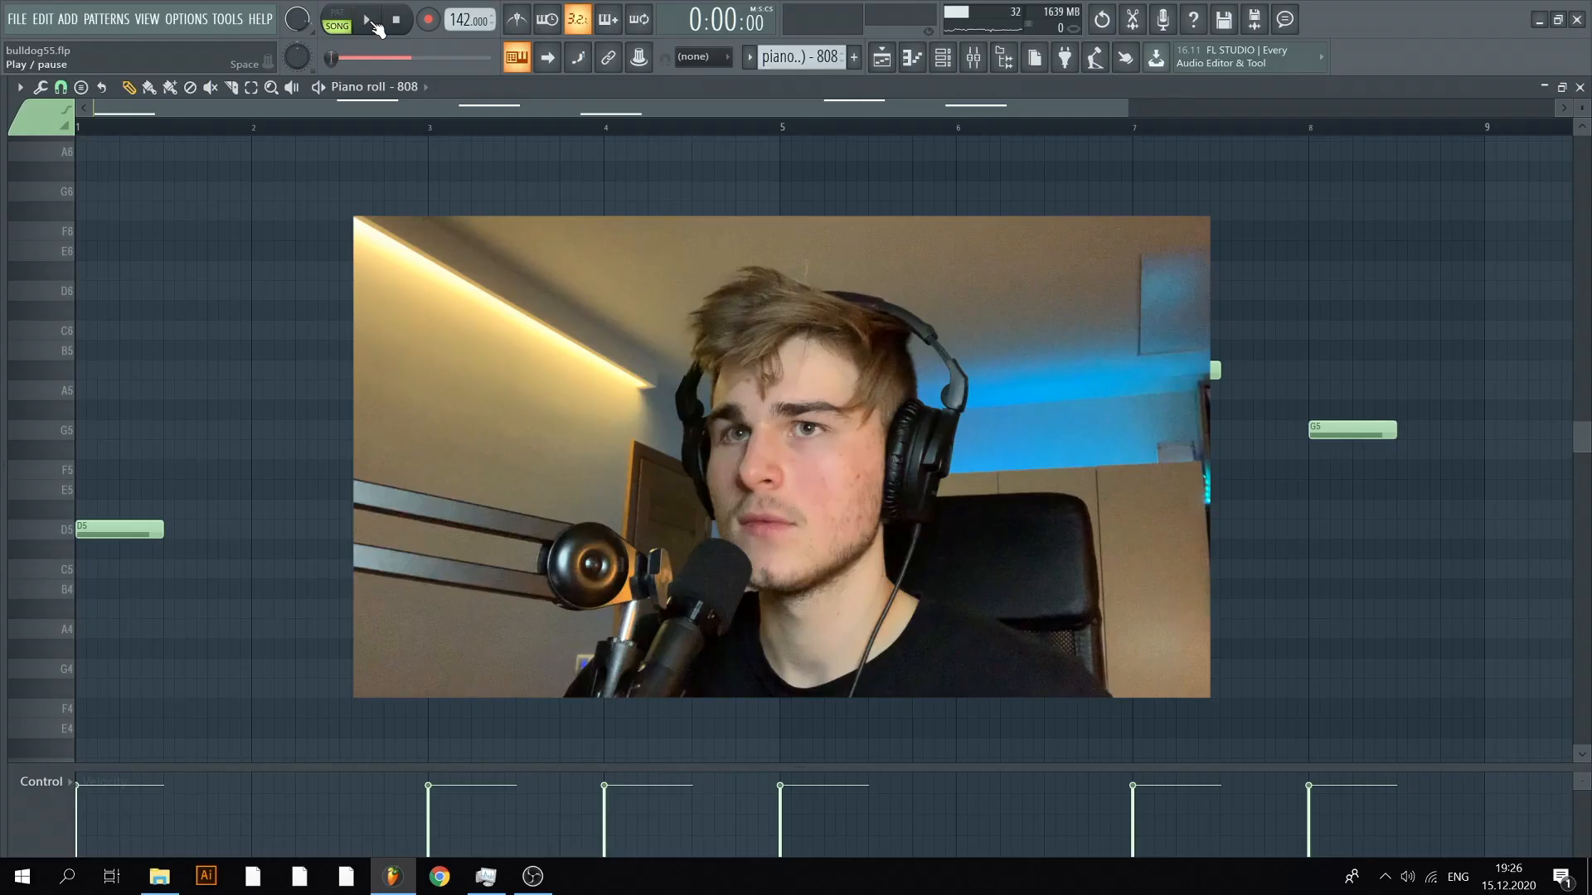
# Step: Play back the eight-bar 808 pattern and examine the gap in the second half of bar 2
pyautogui.press('space')
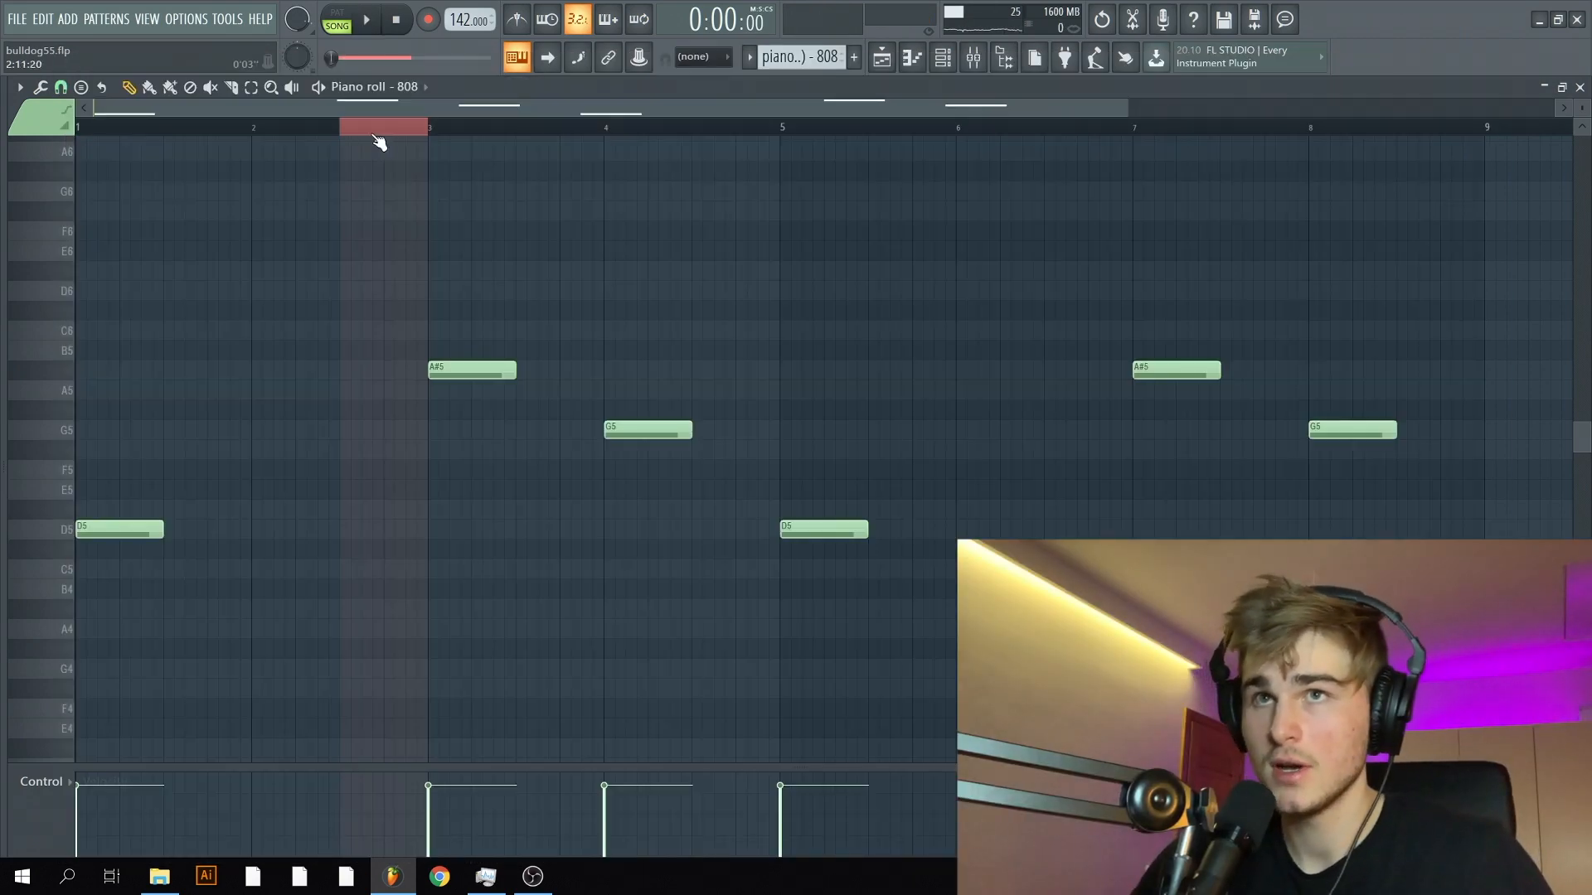
pyautogui.press('space')
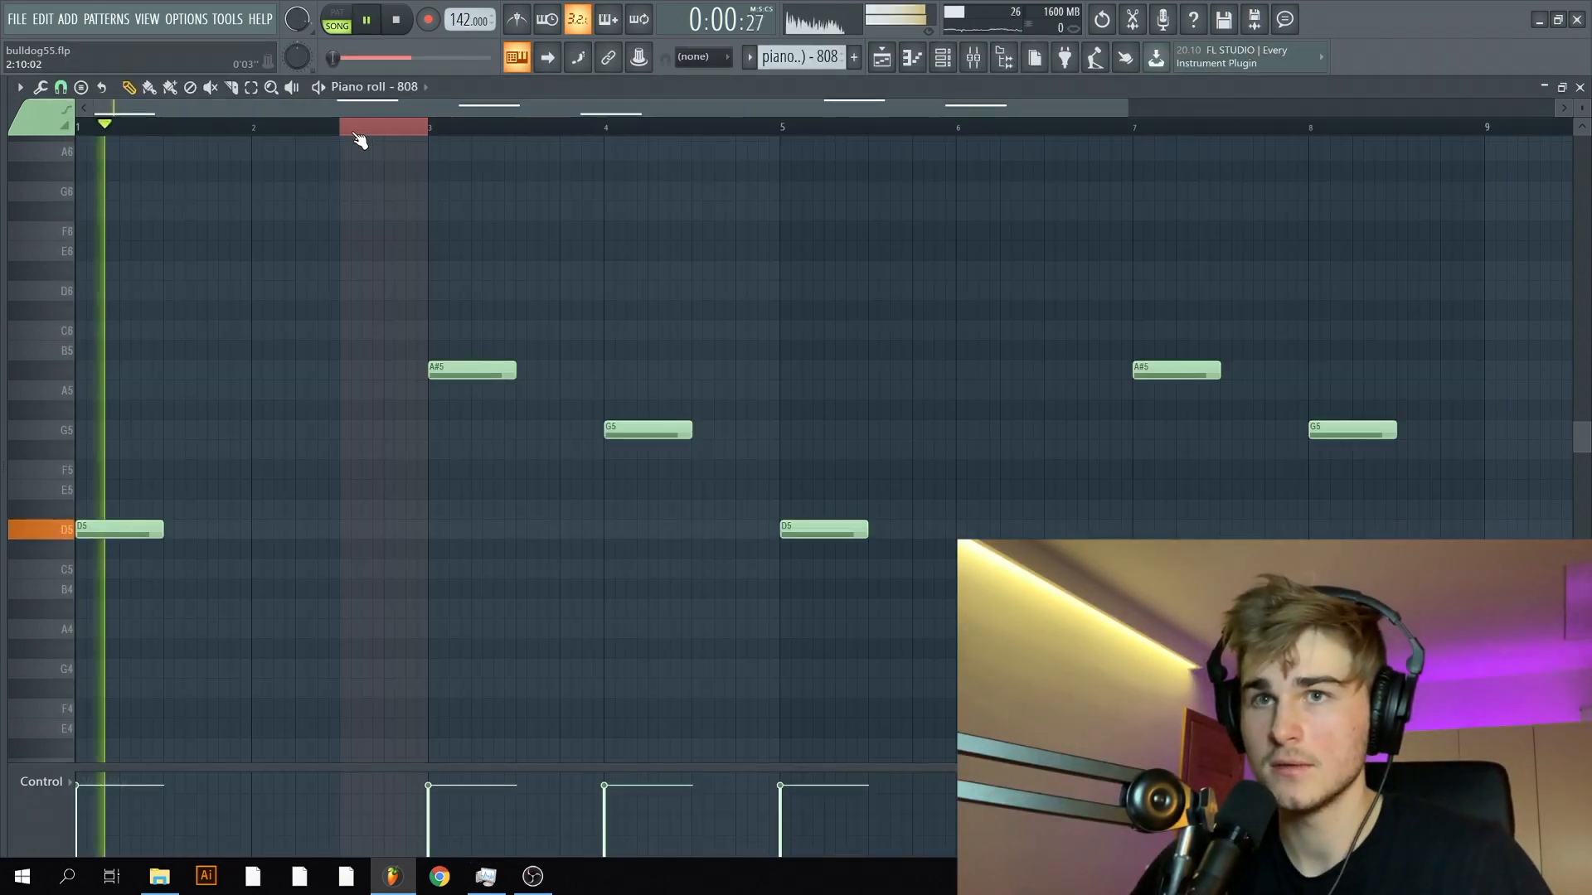
pyautogui.scroll(3, 78, 526)
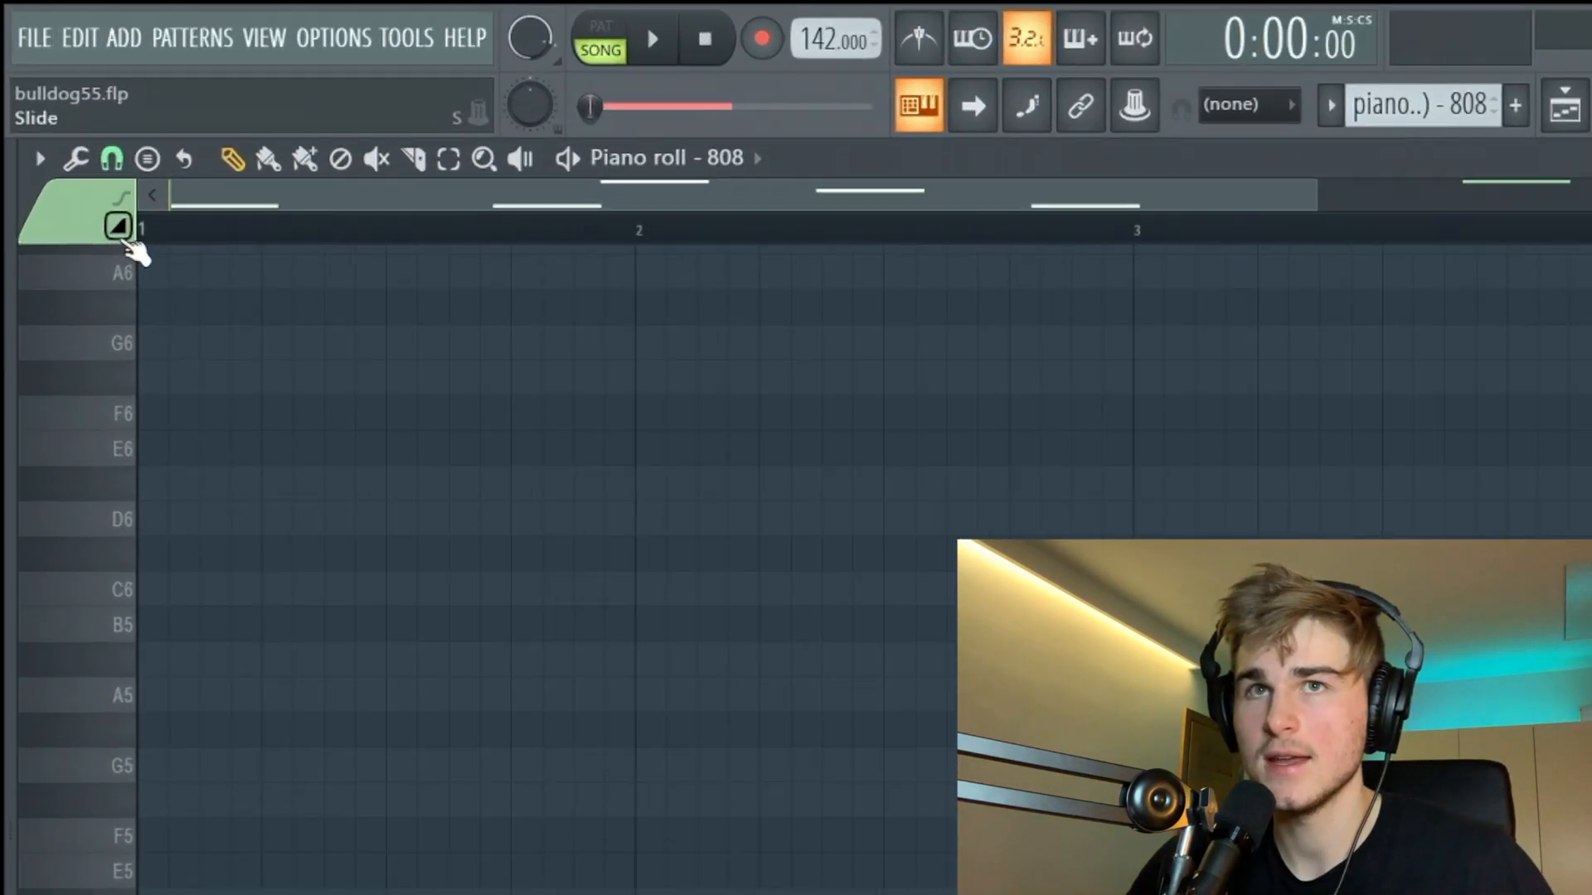
# Step: Draw a slide note on D6 at the middle of bar 2, shorten it, and start playback
pyautogui.click(889, 514)
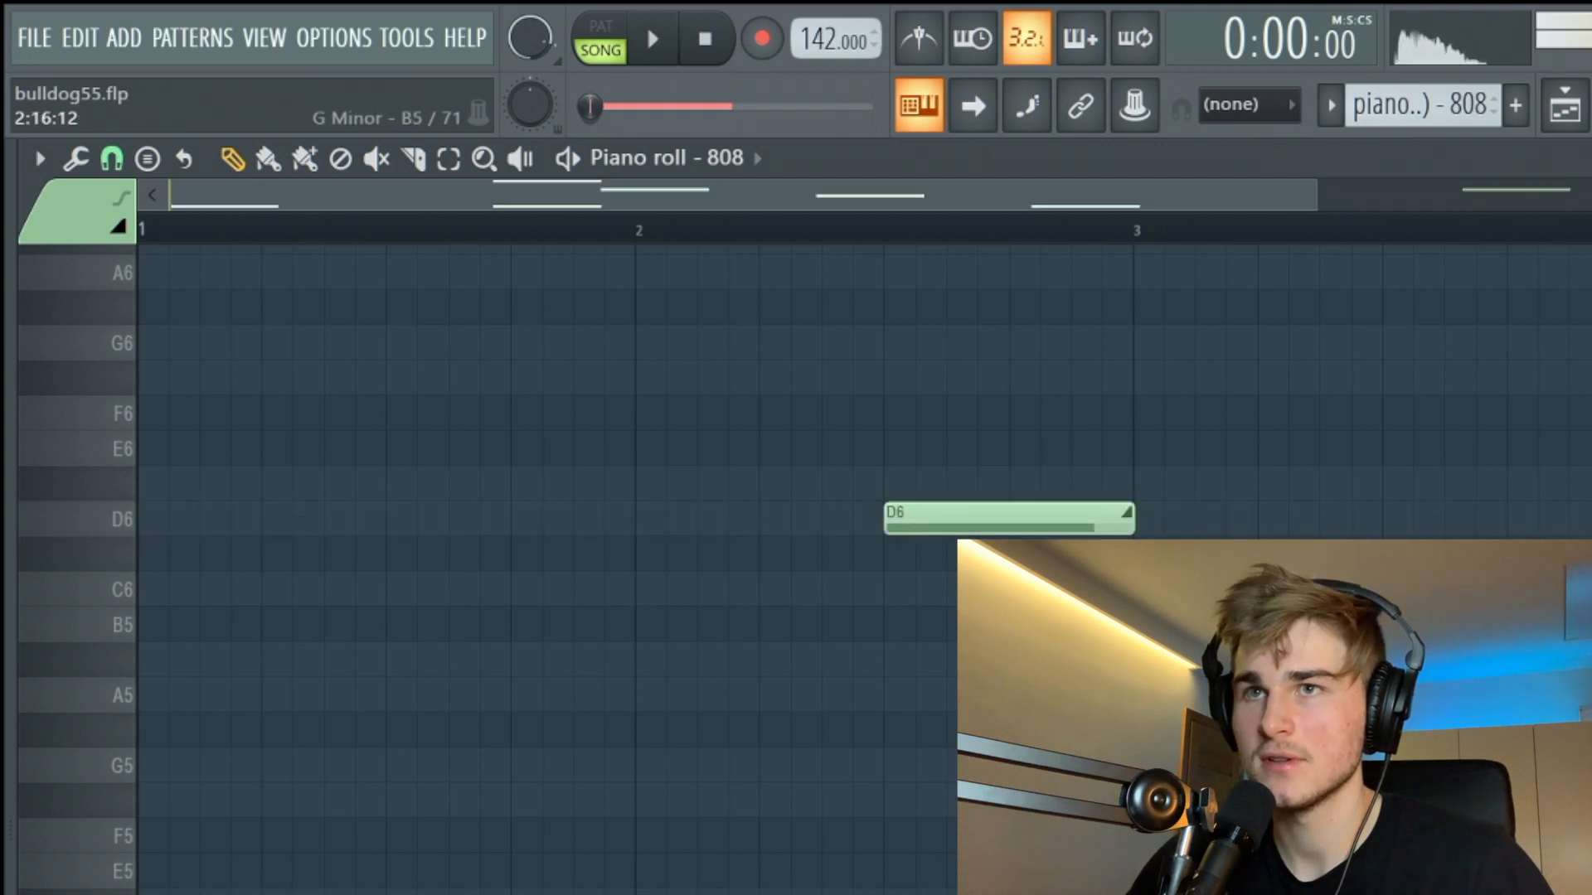
pyautogui.moveTo(1114, 530); pyautogui.dragTo(1021, 545)
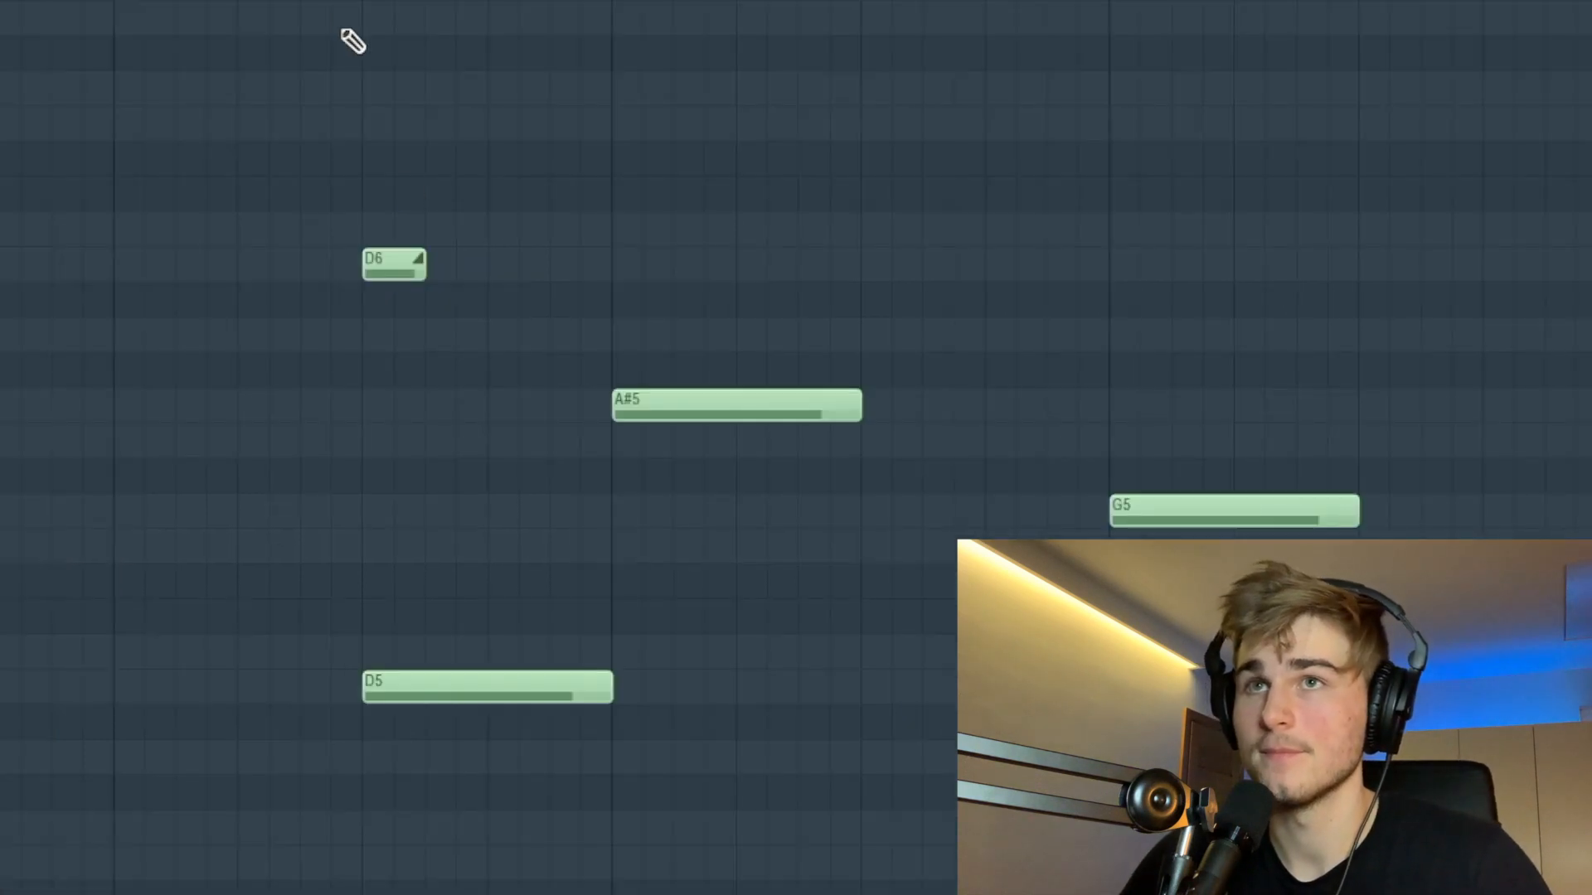
pyautogui.press('space')
# Step: Add a second short slide note on C6 in the last quarter of bar 2 and play the slides
pyautogui.click(535, 122)
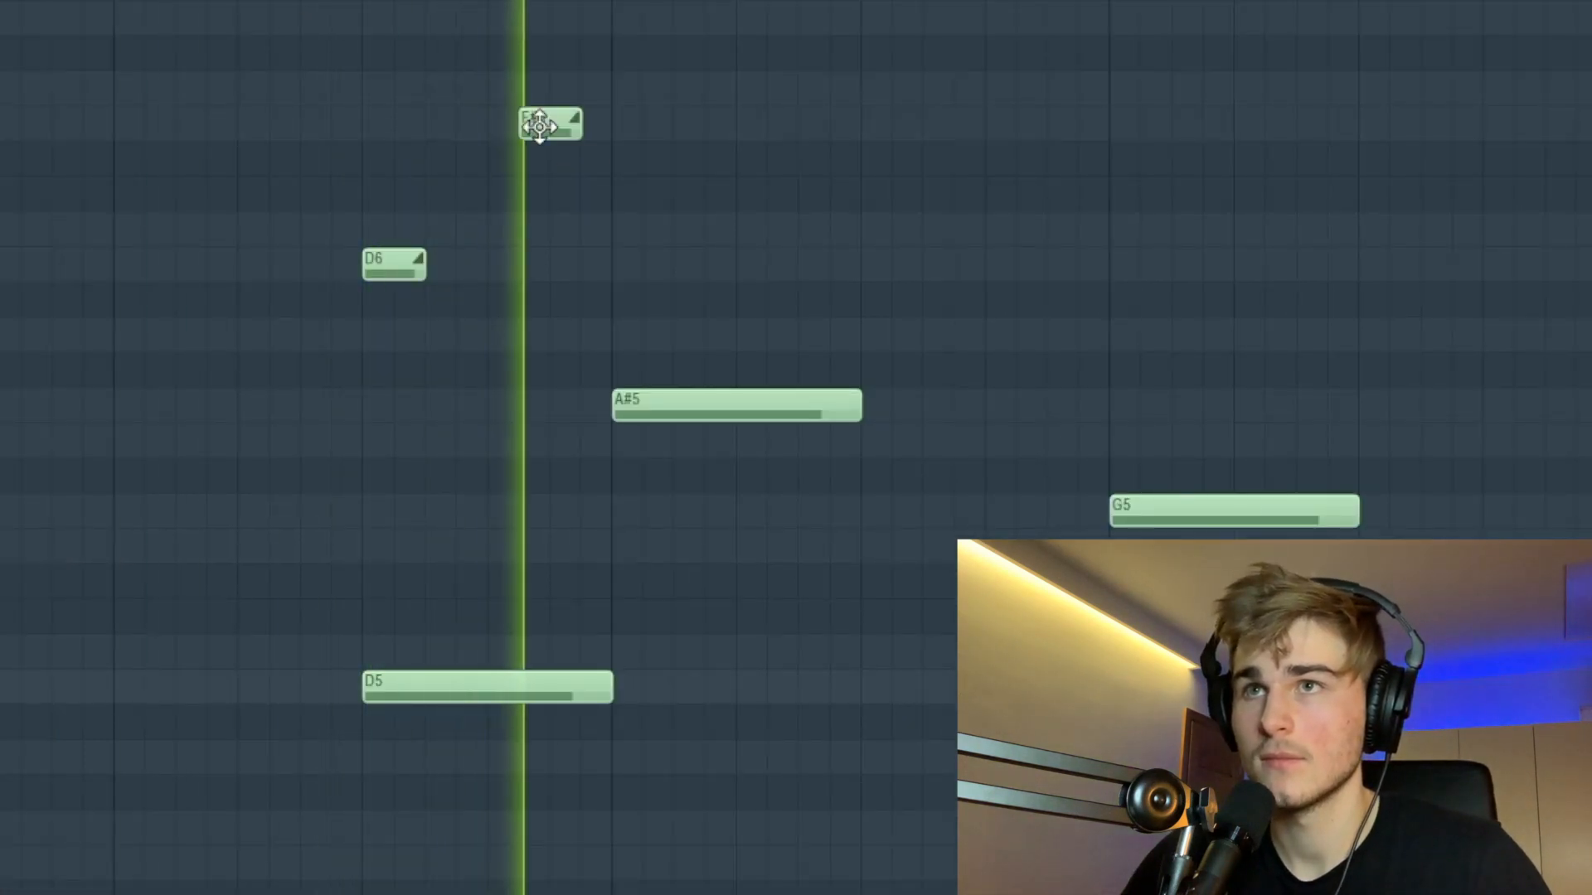
pyautogui.press('space')
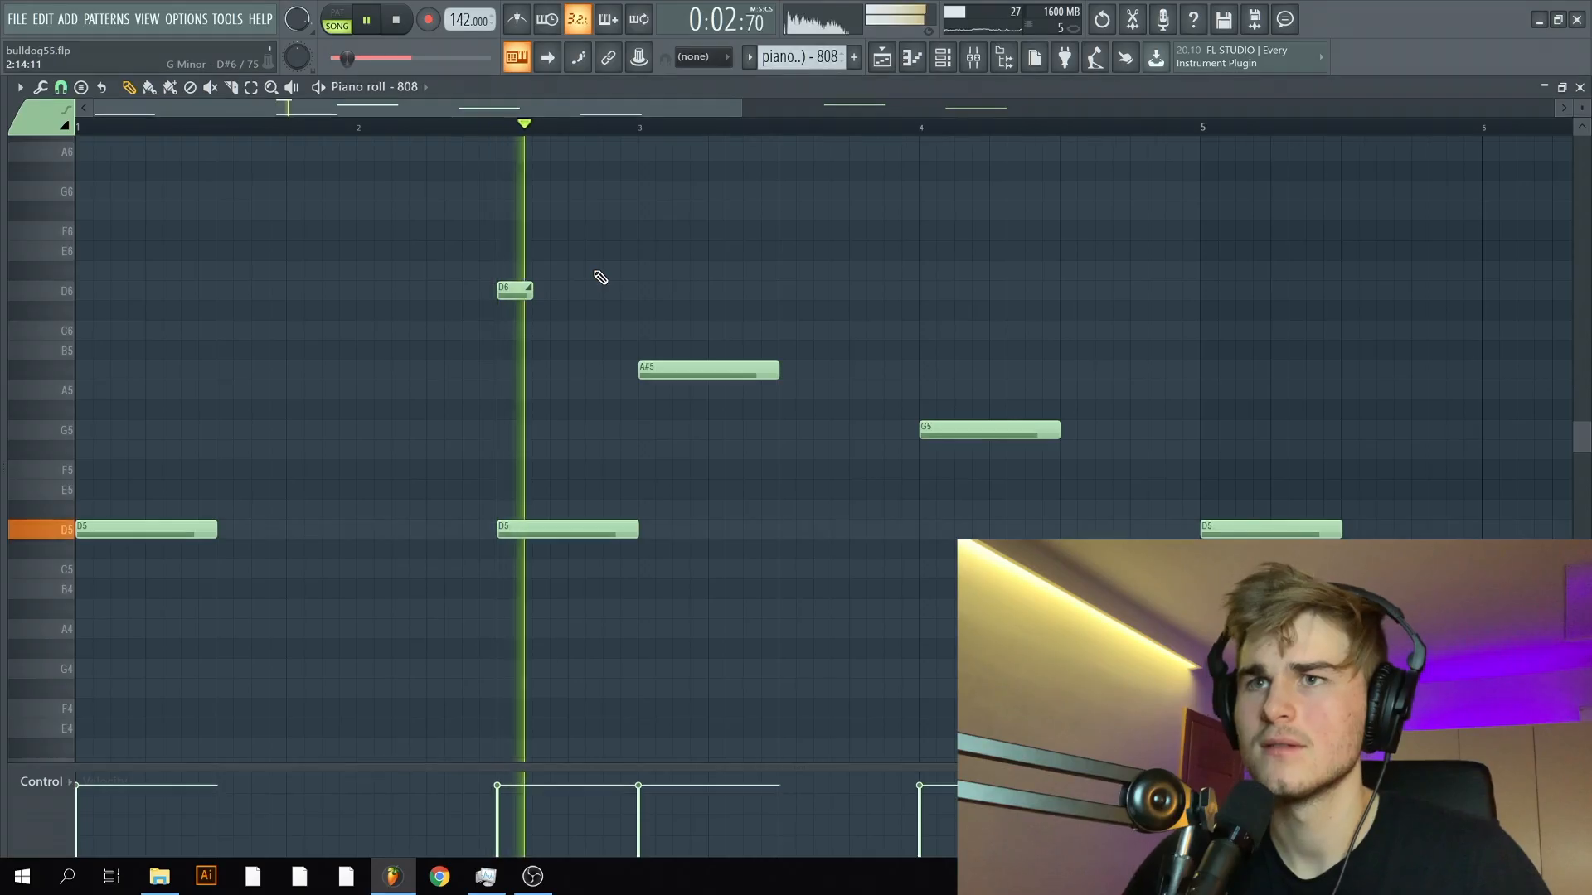
pyautogui.click(584, 332)
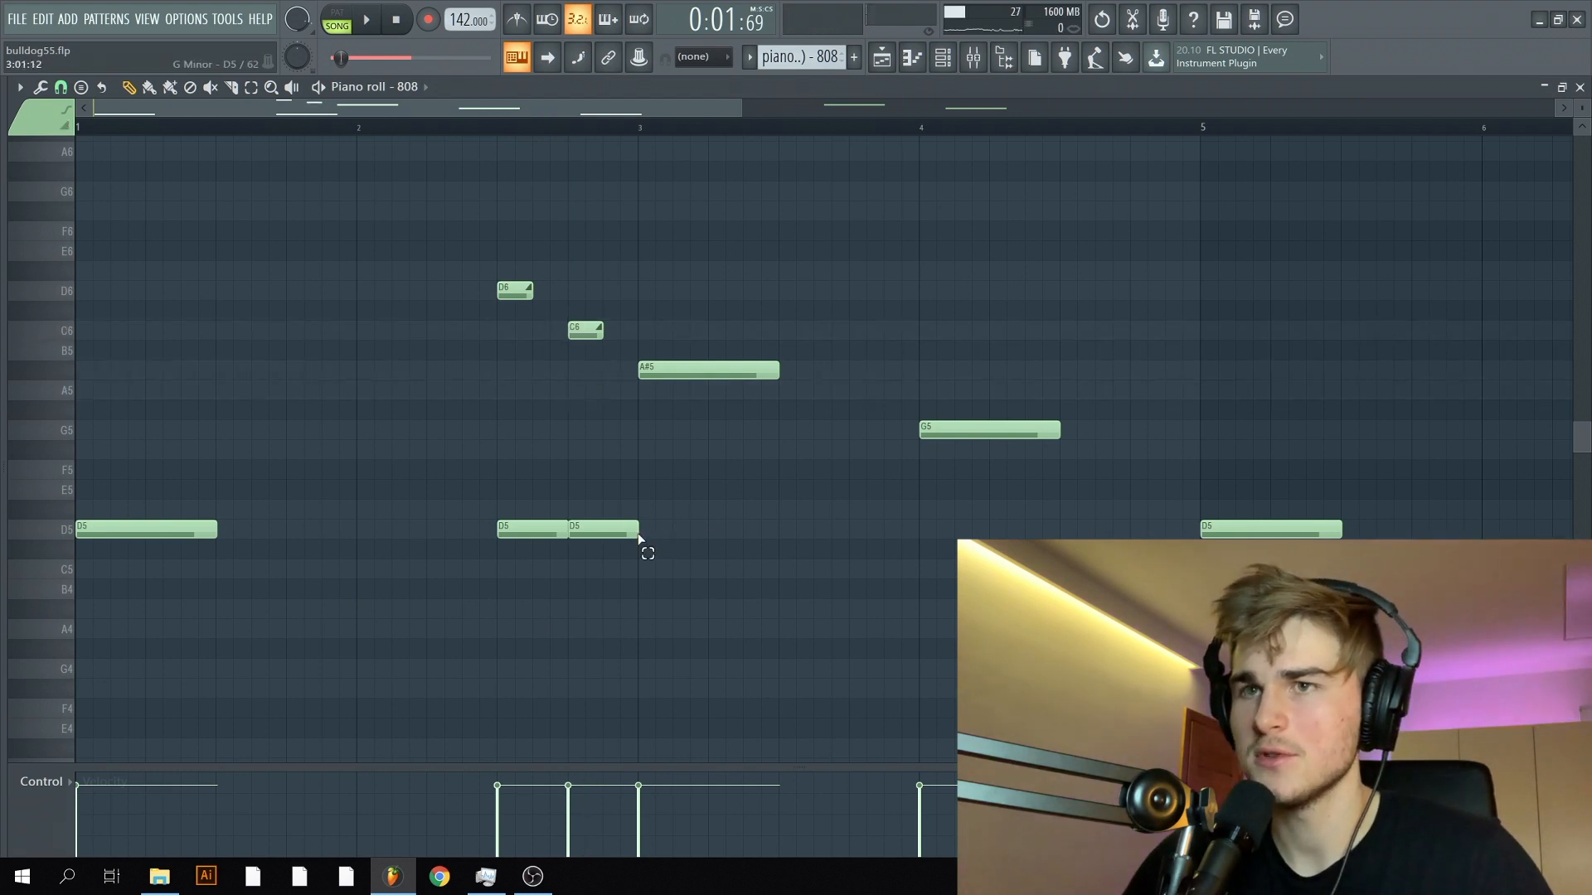
pyautogui.scroll(4, 570, 436)
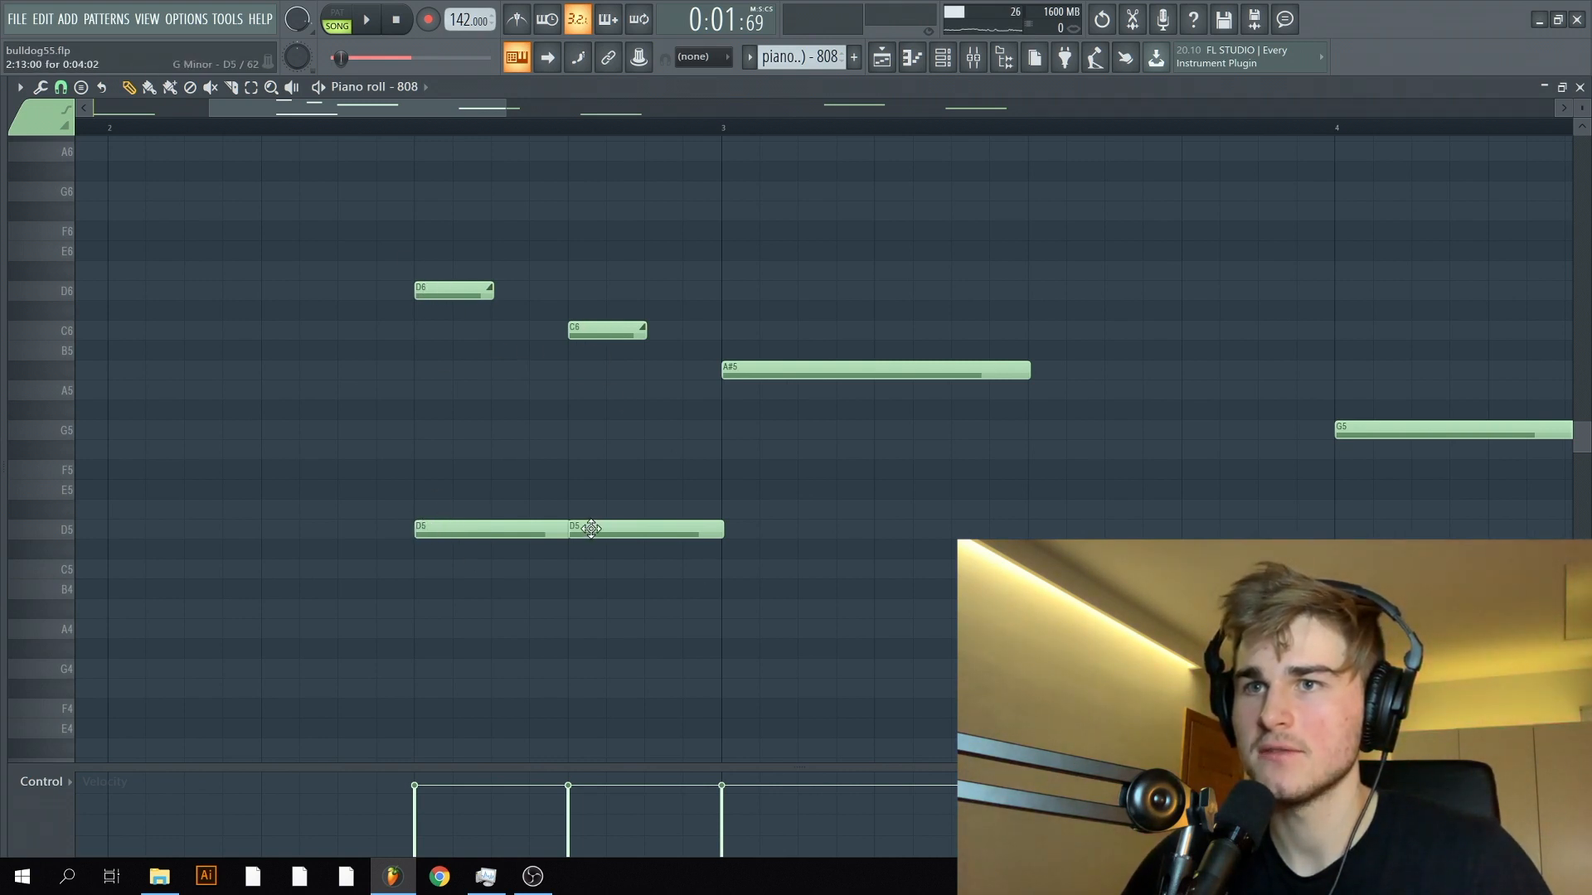
pyautogui.click(415, 131)
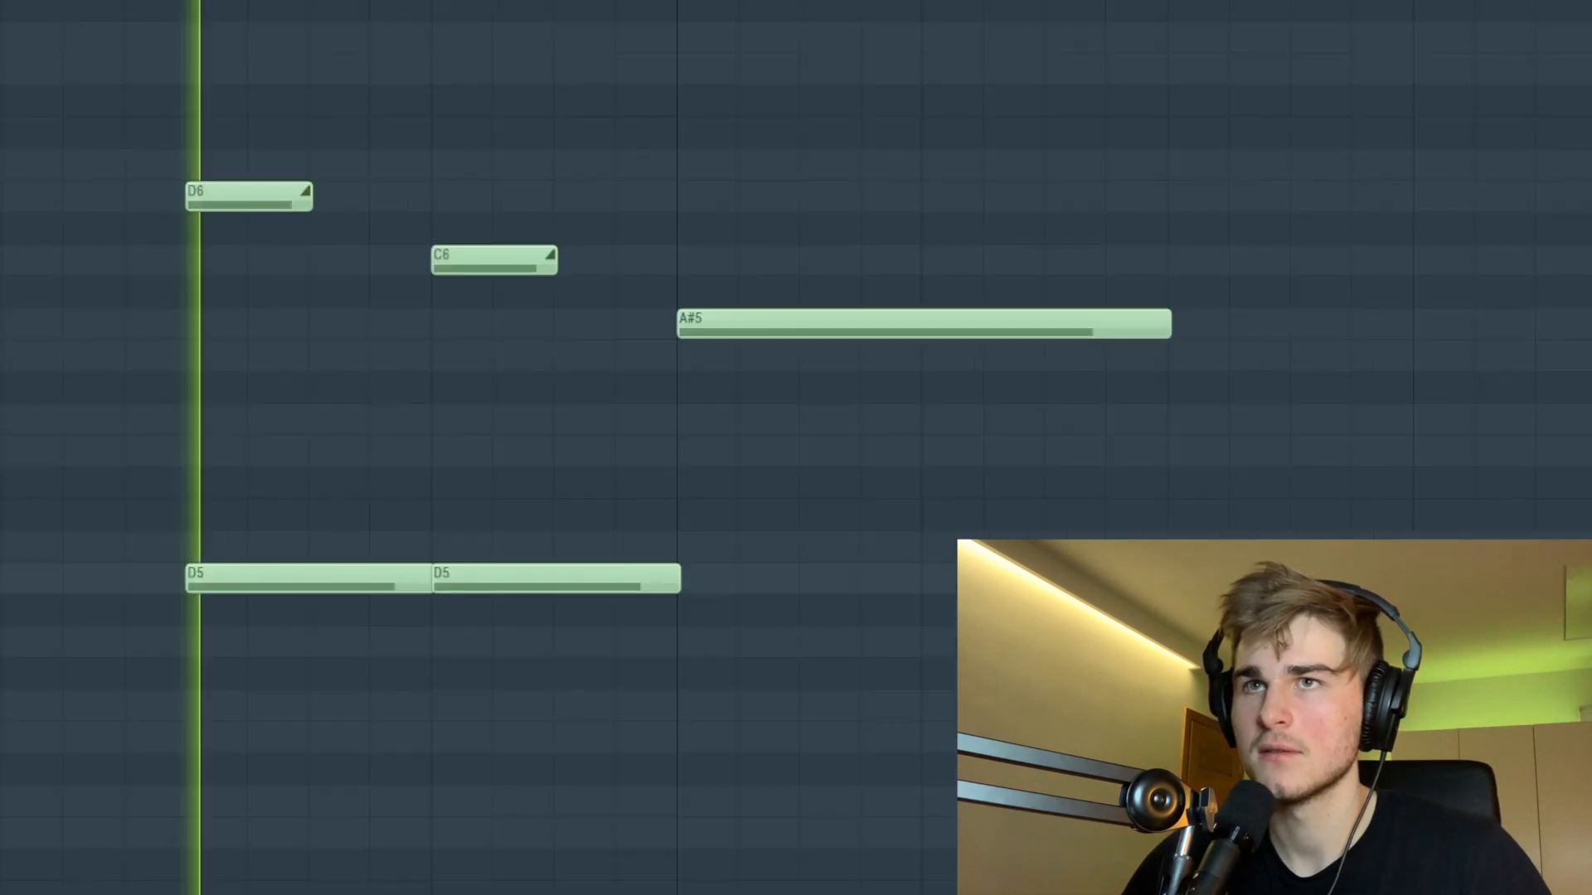
pyautogui.moveTo(568, 130); pyautogui.dragTo(646, 131)
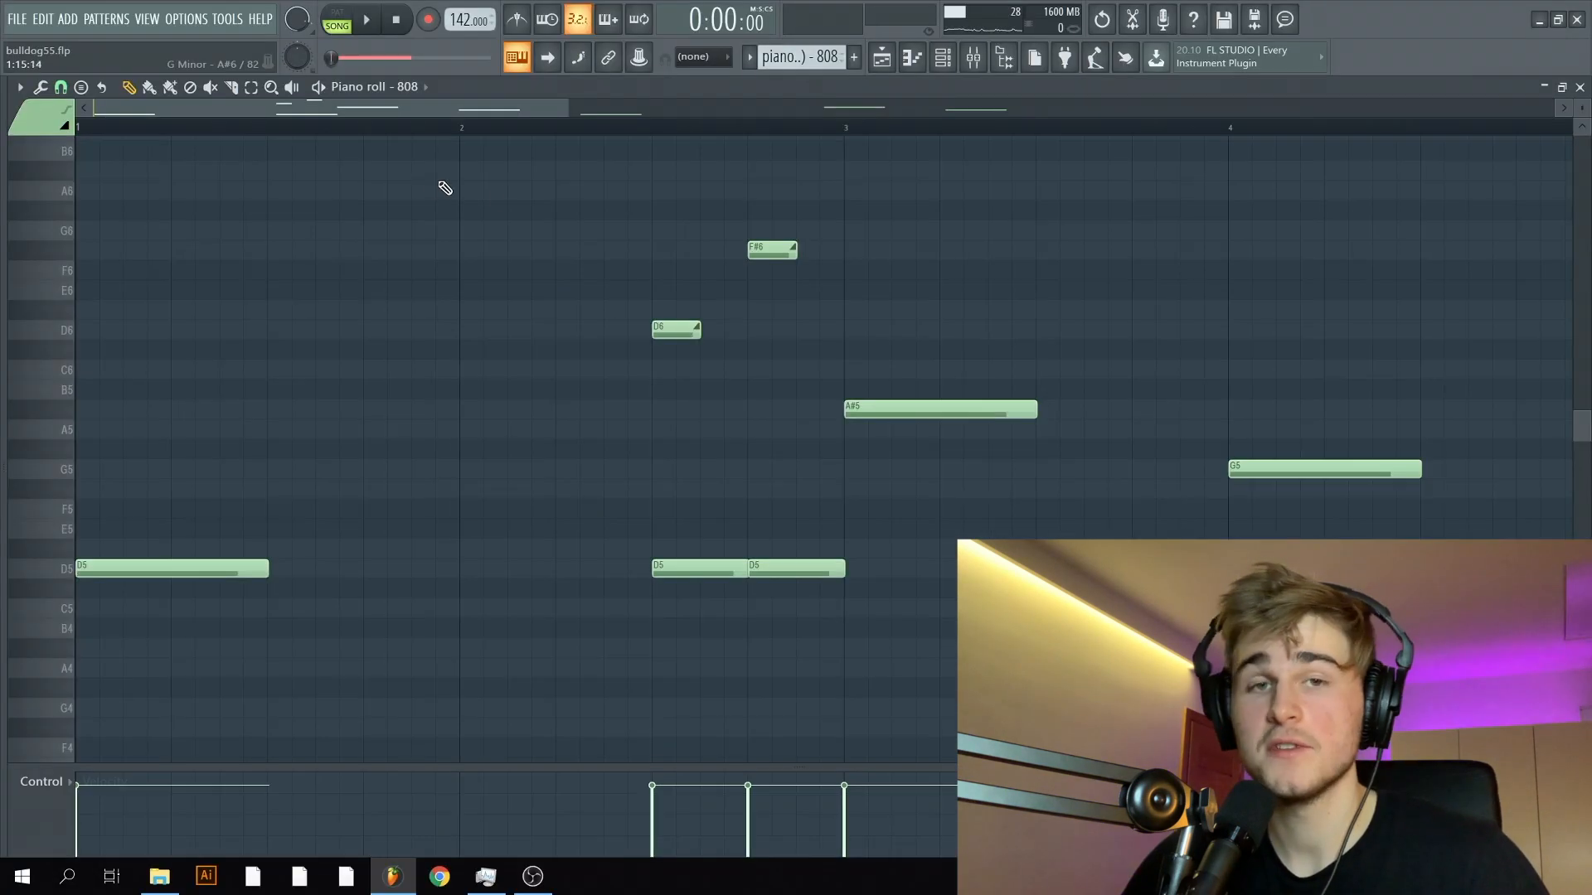
# Step: Set the piano roll's scale highlighting to Minor Natural (Aeolian) and reopen the scale options
pyautogui.click(19, 88)
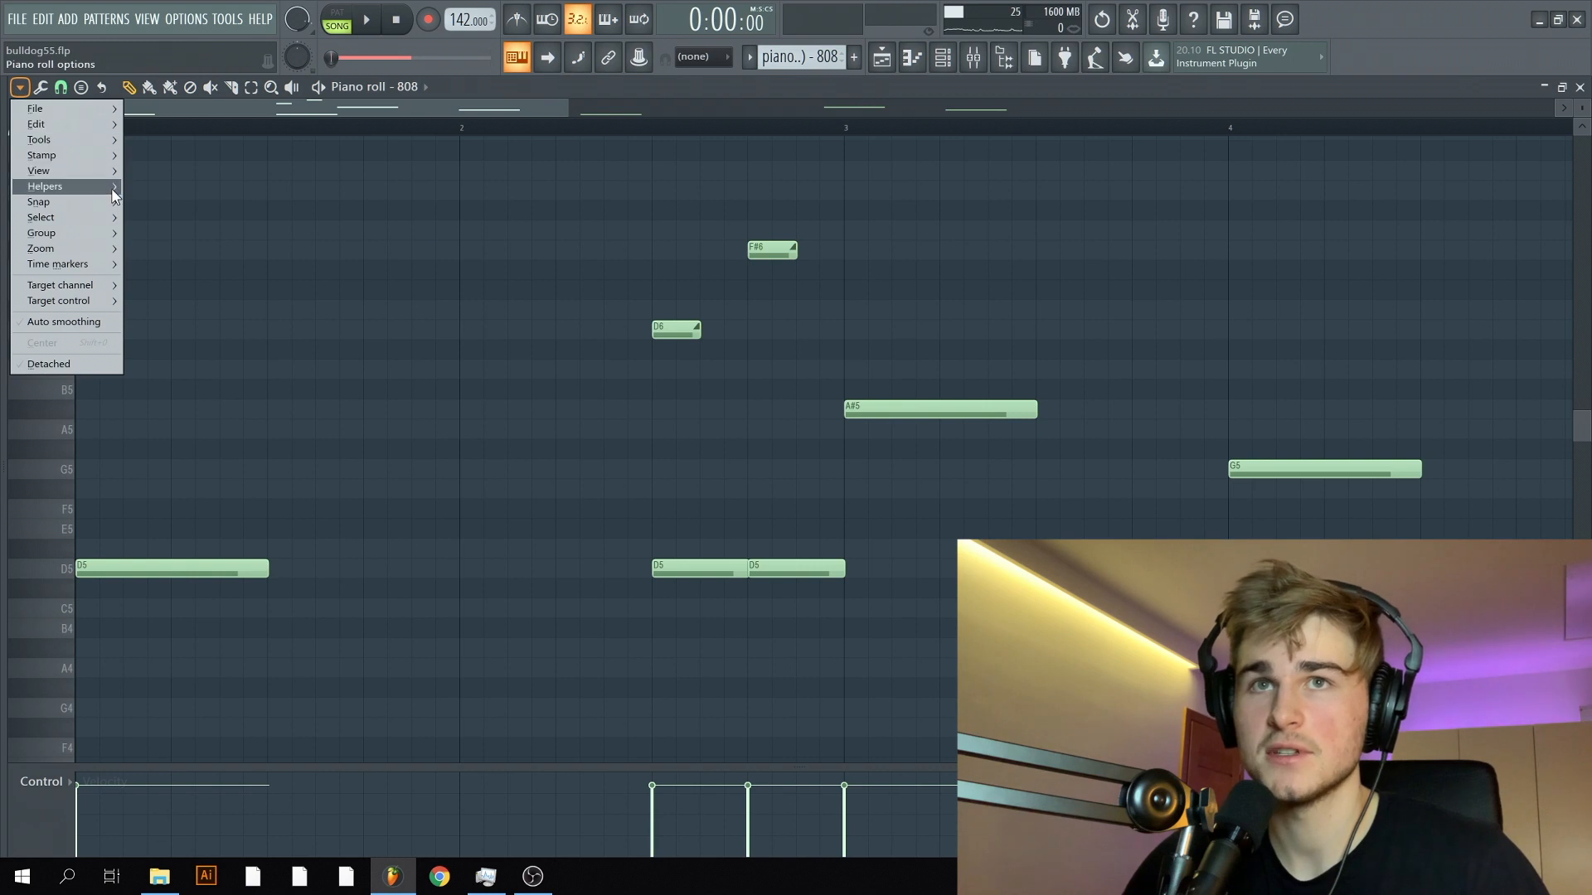
pyautogui.moveTo(114, 190)
pyautogui.moveTo(263, 203)
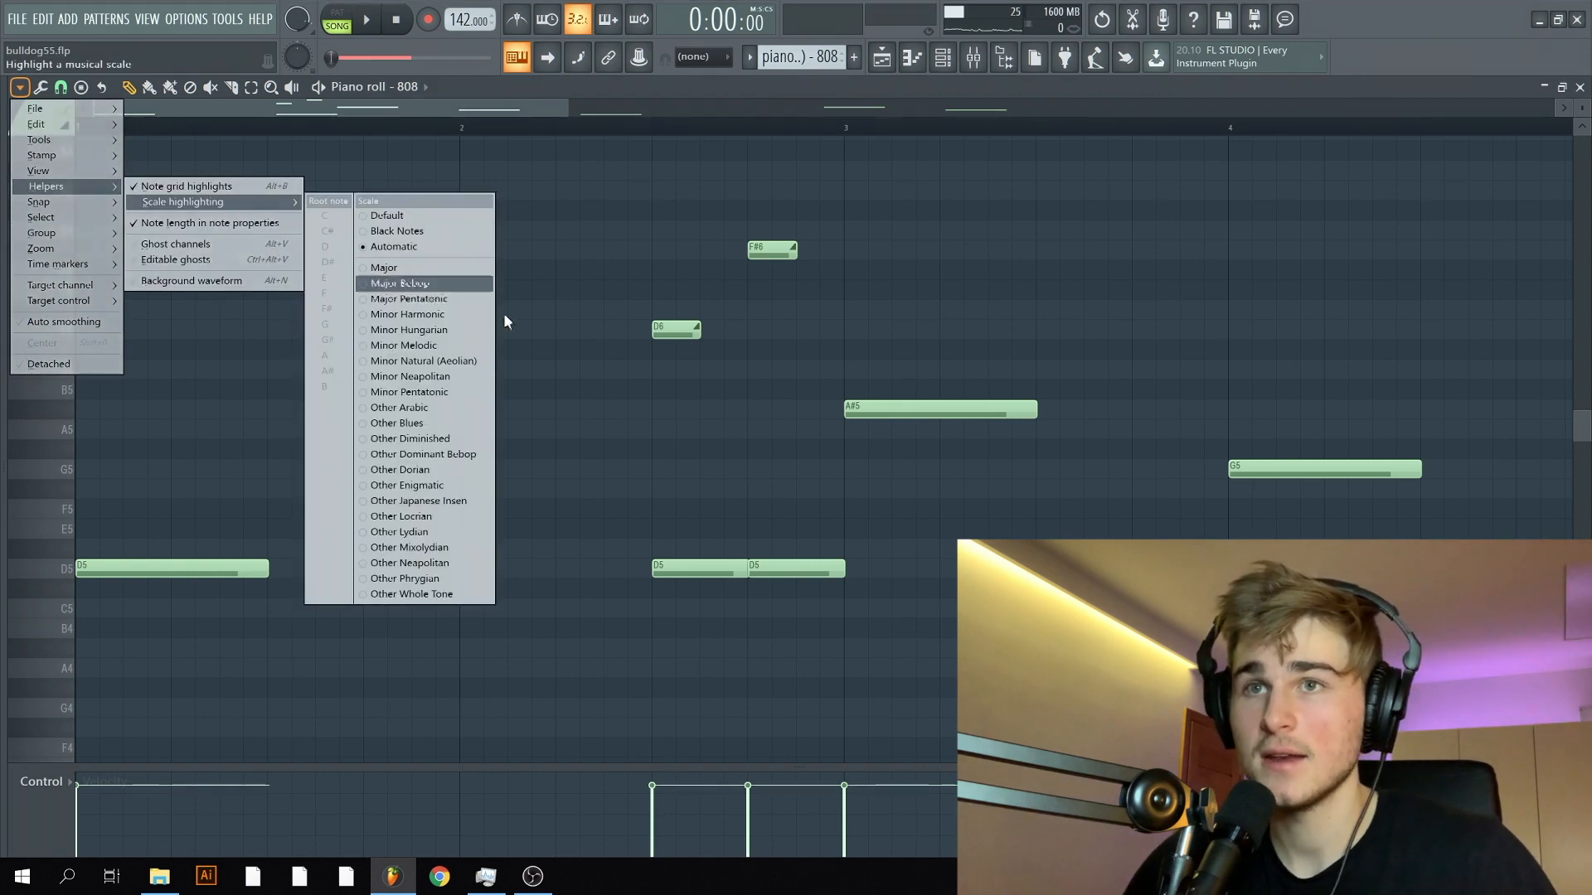
pyautogui.click(441, 361)
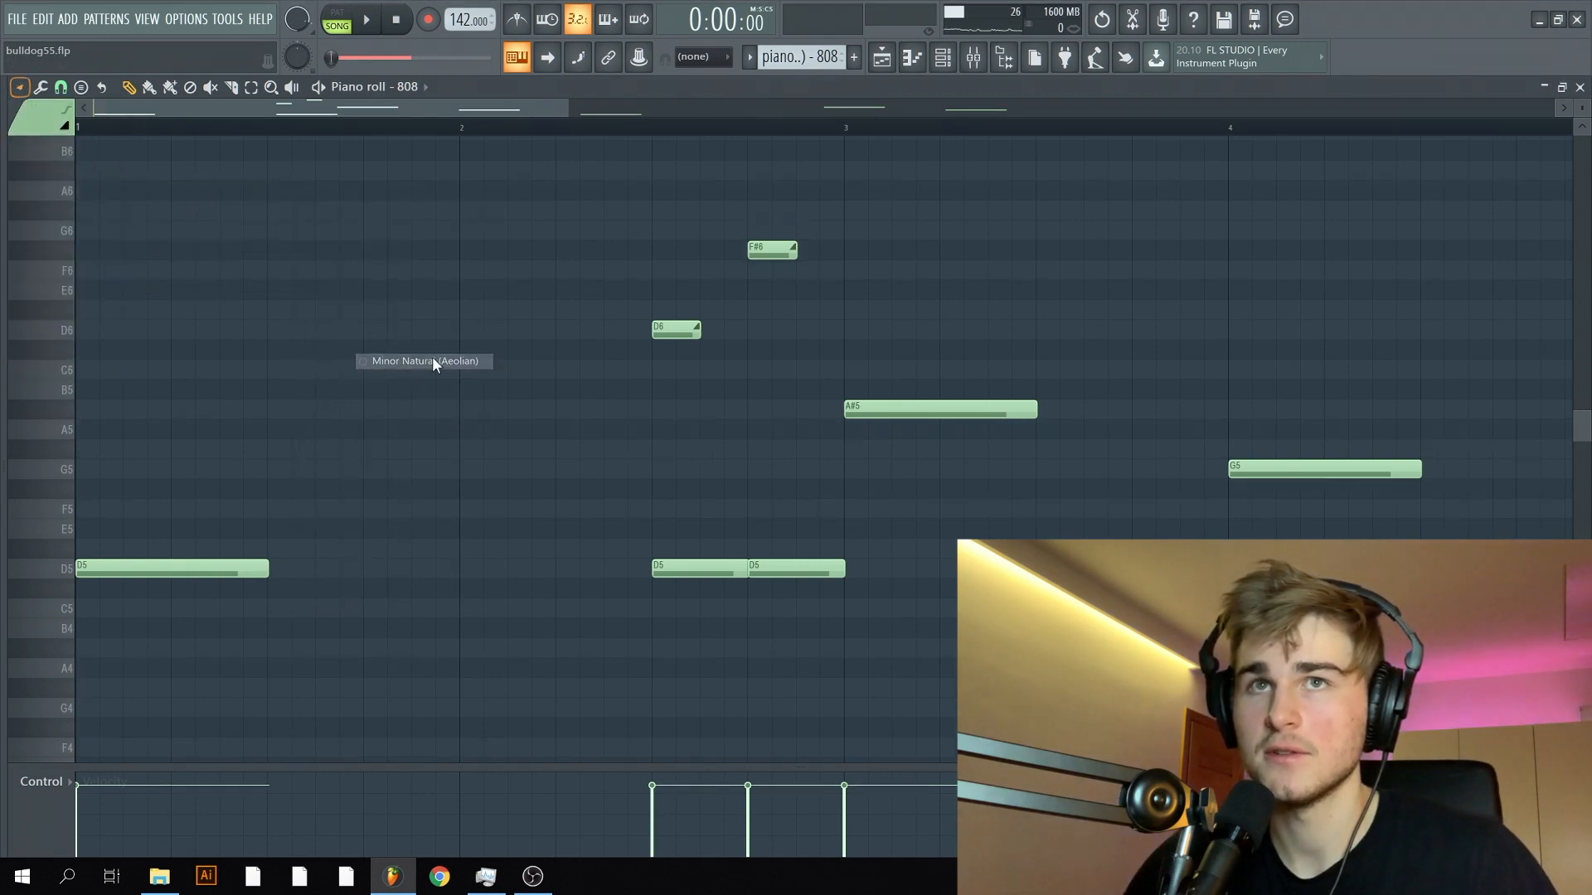
pyautogui.click(19, 88)
pyautogui.moveTo(74, 186)
pyautogui.moveTo(178, 205)
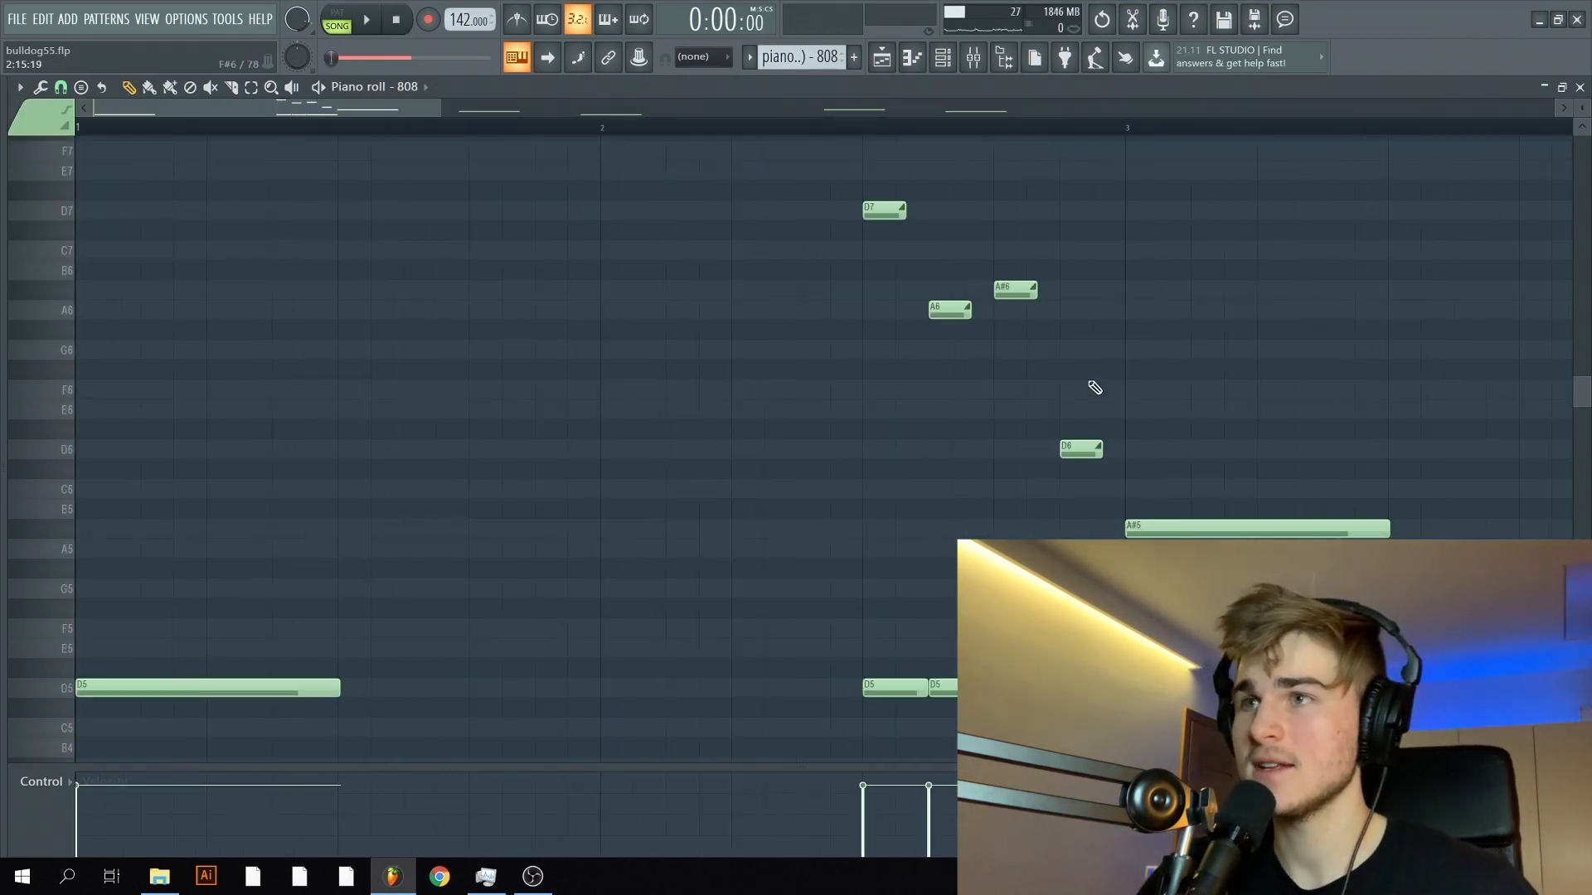
# Step: Select the four slide notes between D7 and D6 in bar 2 and play back the passage
pyautogui.scroll(3, 1118, 485)
pyautogui.moveTo(1147, 500); pyautogui.dragTo(635, 161)
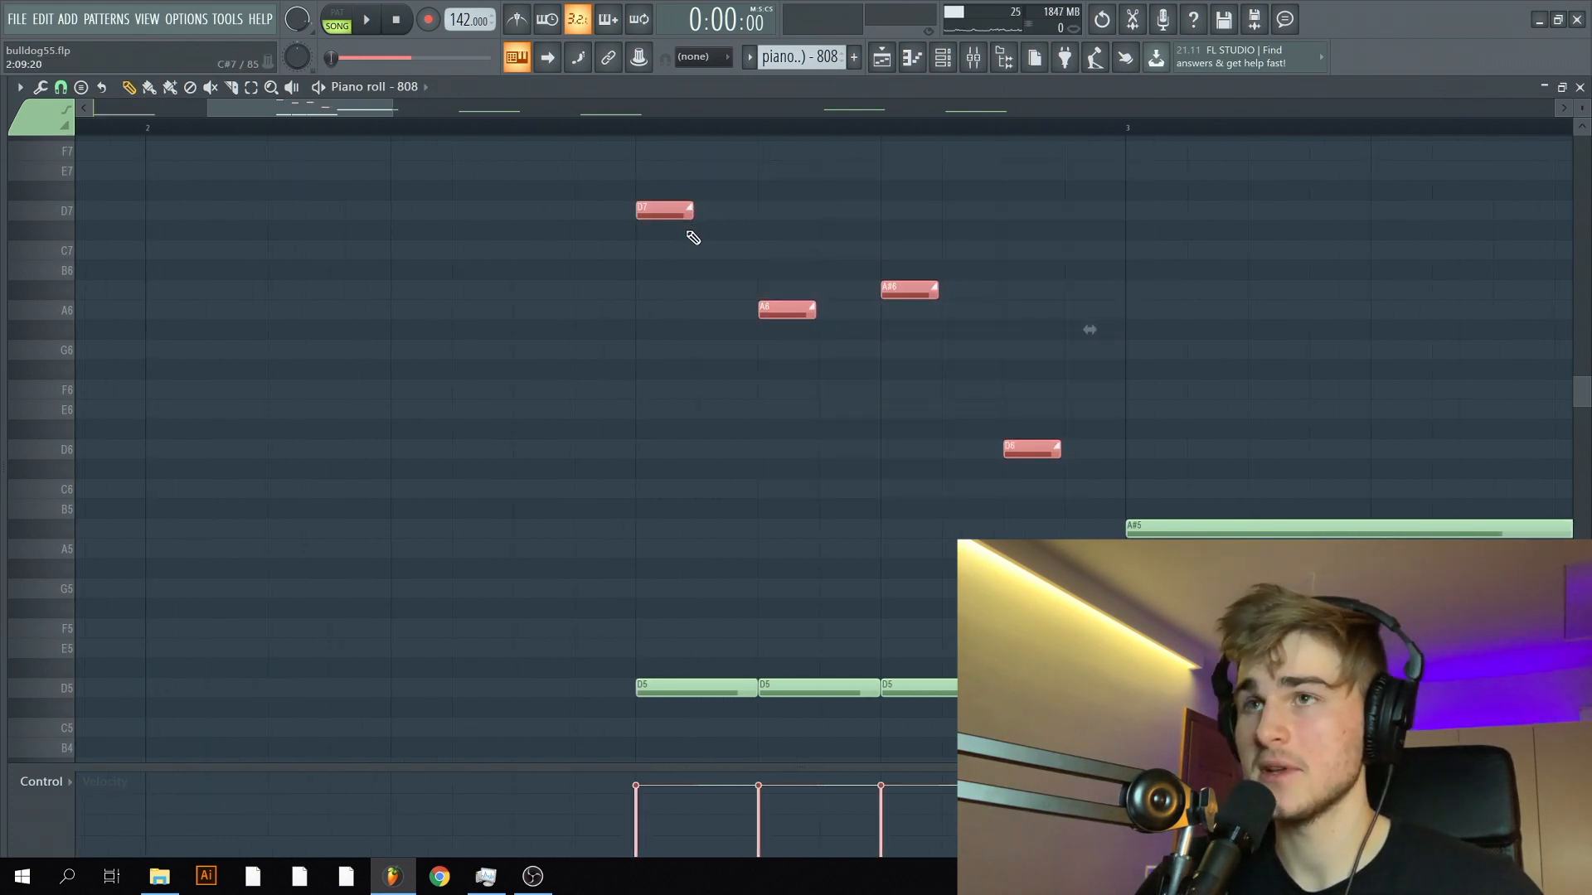
pyautogui.press('space')
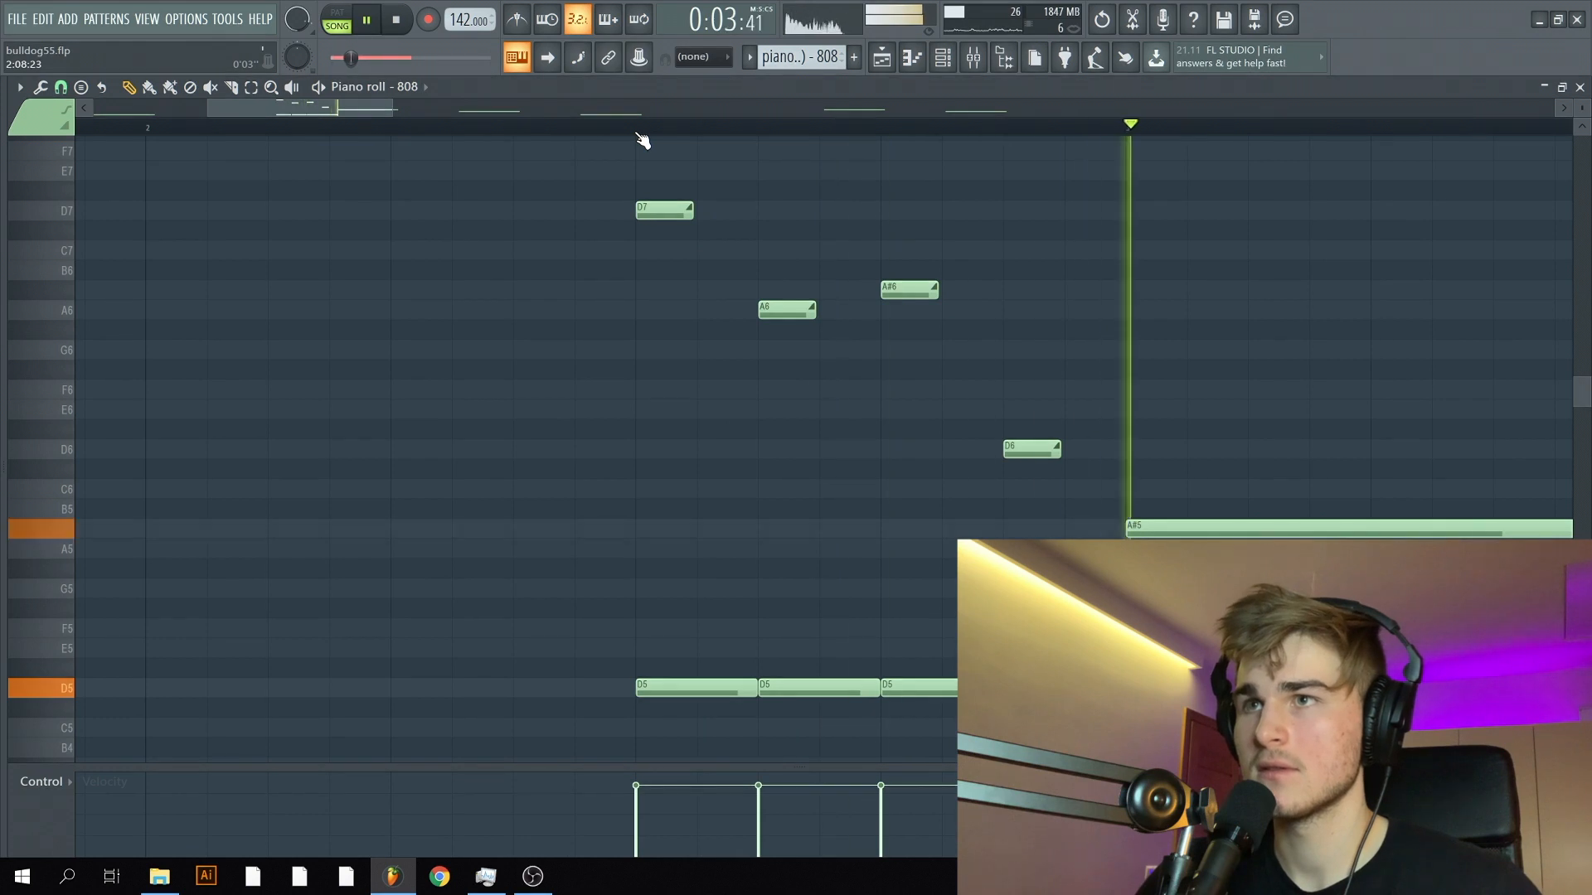
pyautogui.press('space')
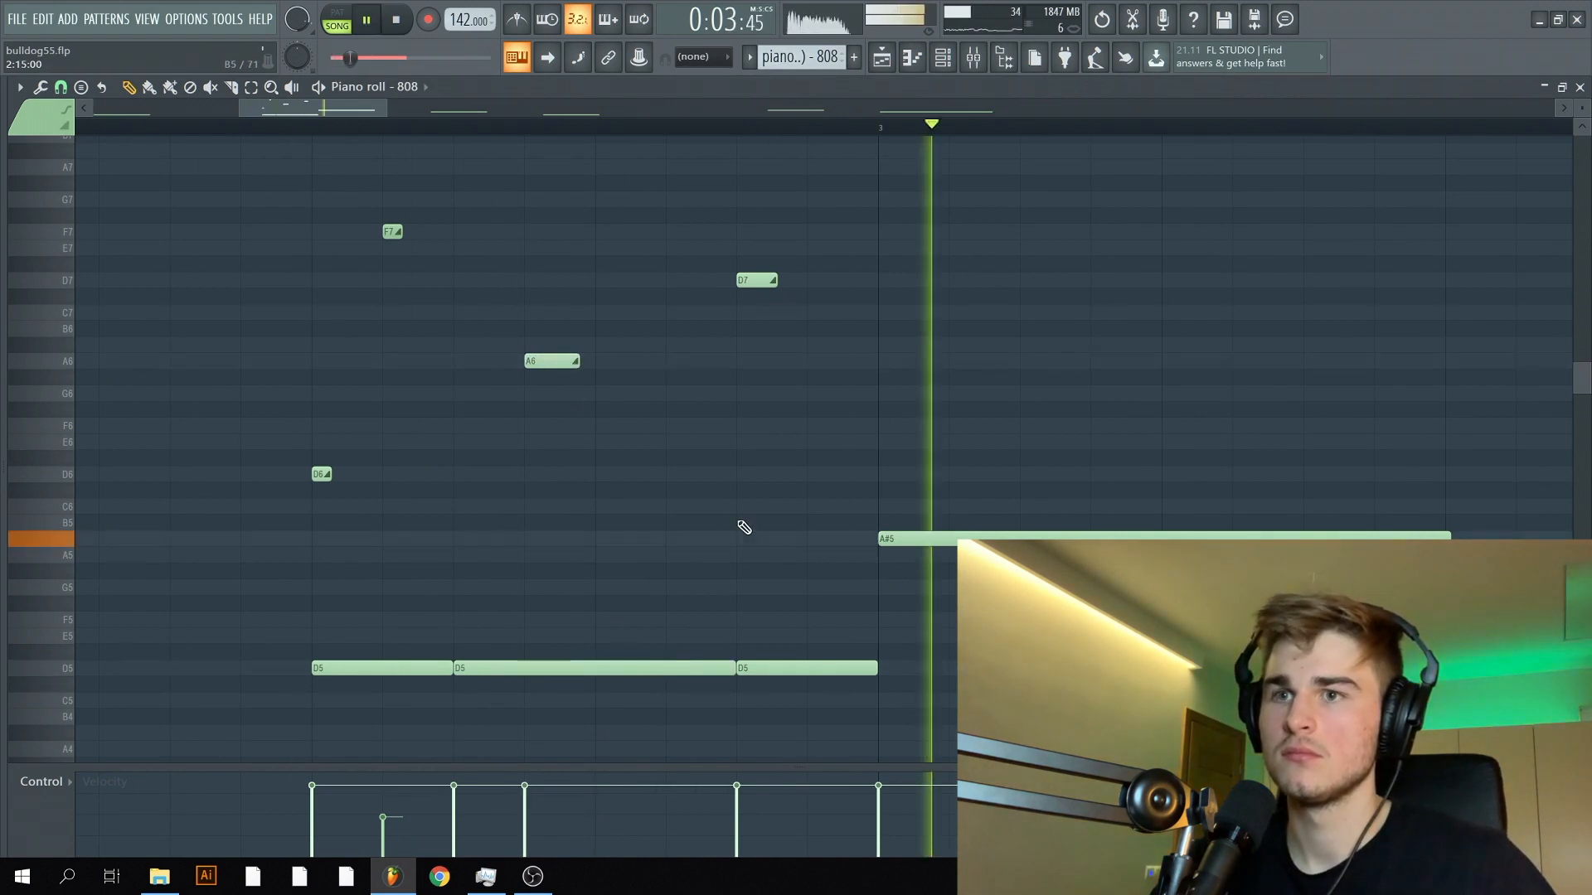
# Step: Move the A6 slide note to the middle of the second D5 note in bar 2 and save the project
pyautogui.moveTo(529, 363); pyautogui.dragTo(599, 363)
pyautogui.hotkey('ctrl', 's')
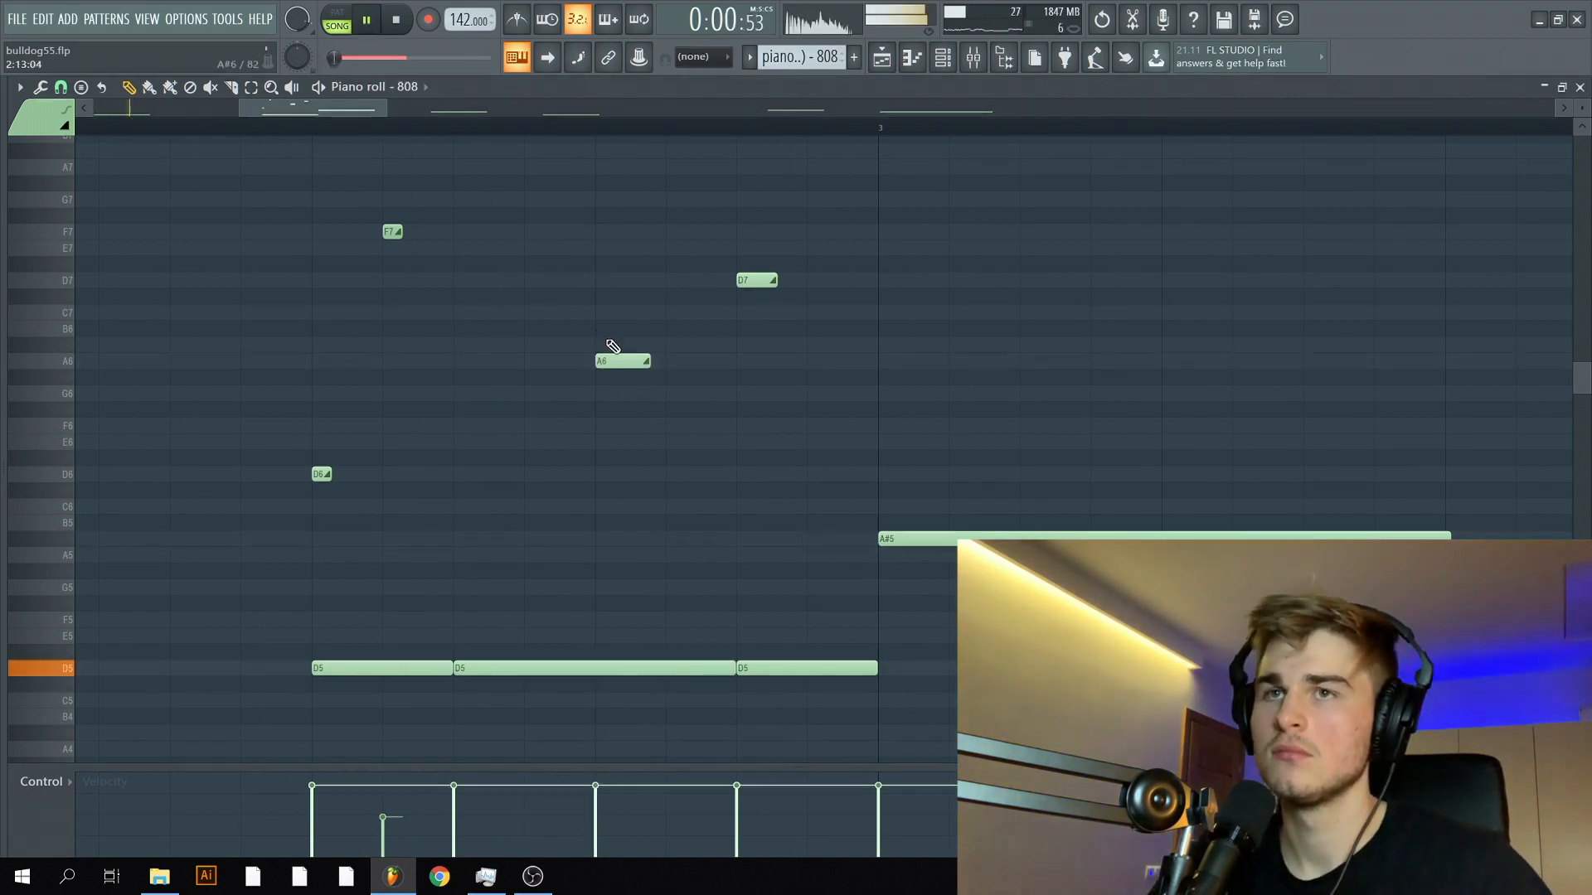
pyautogui.press('space')
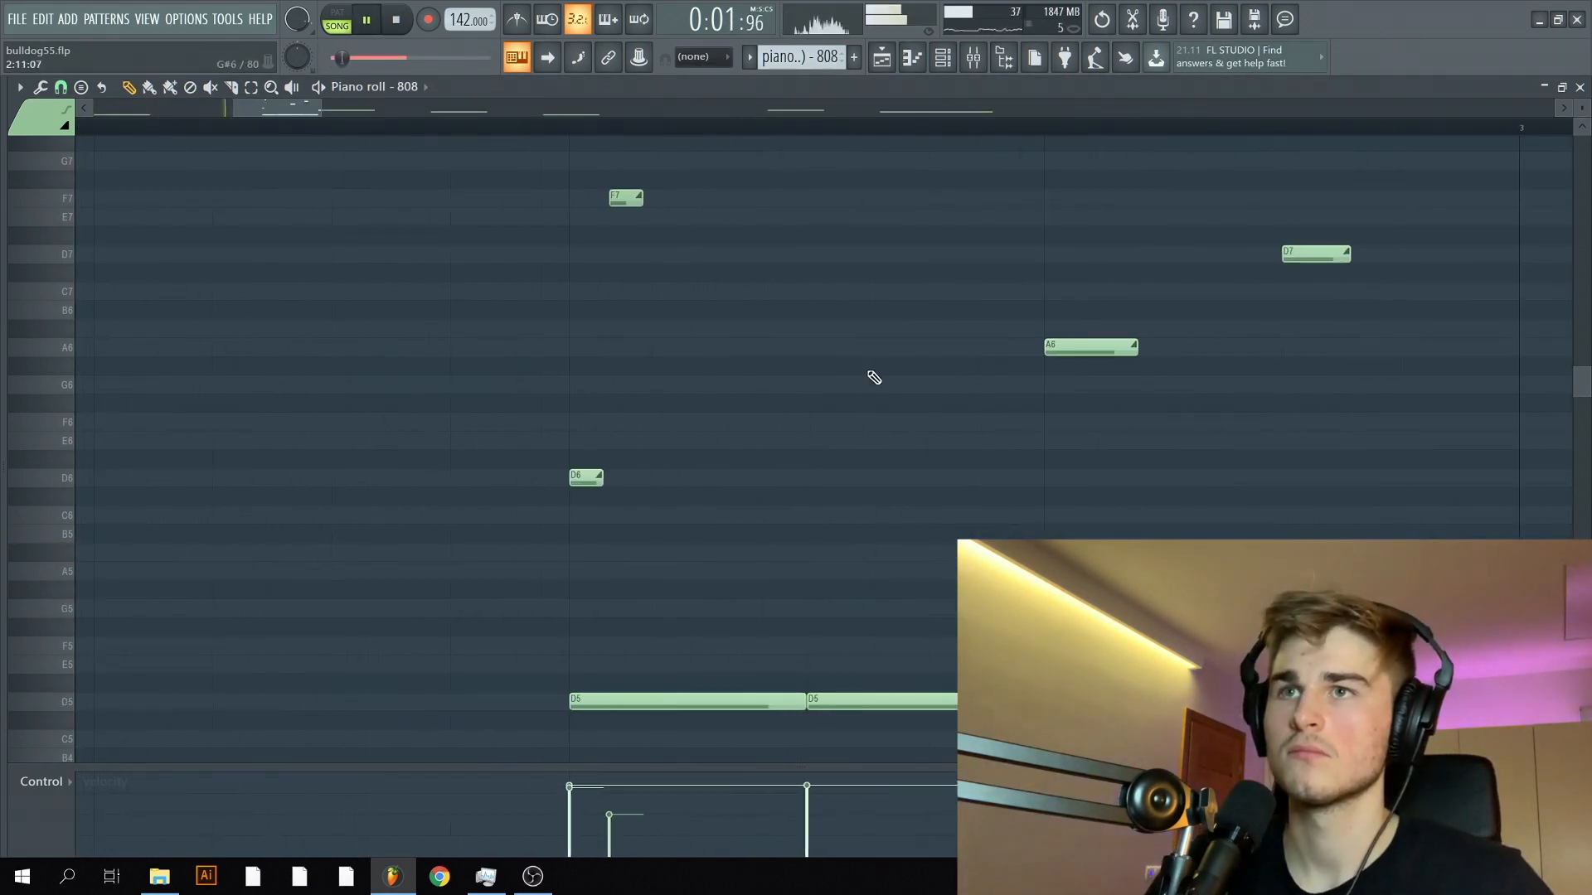
pyautogui.press('space')
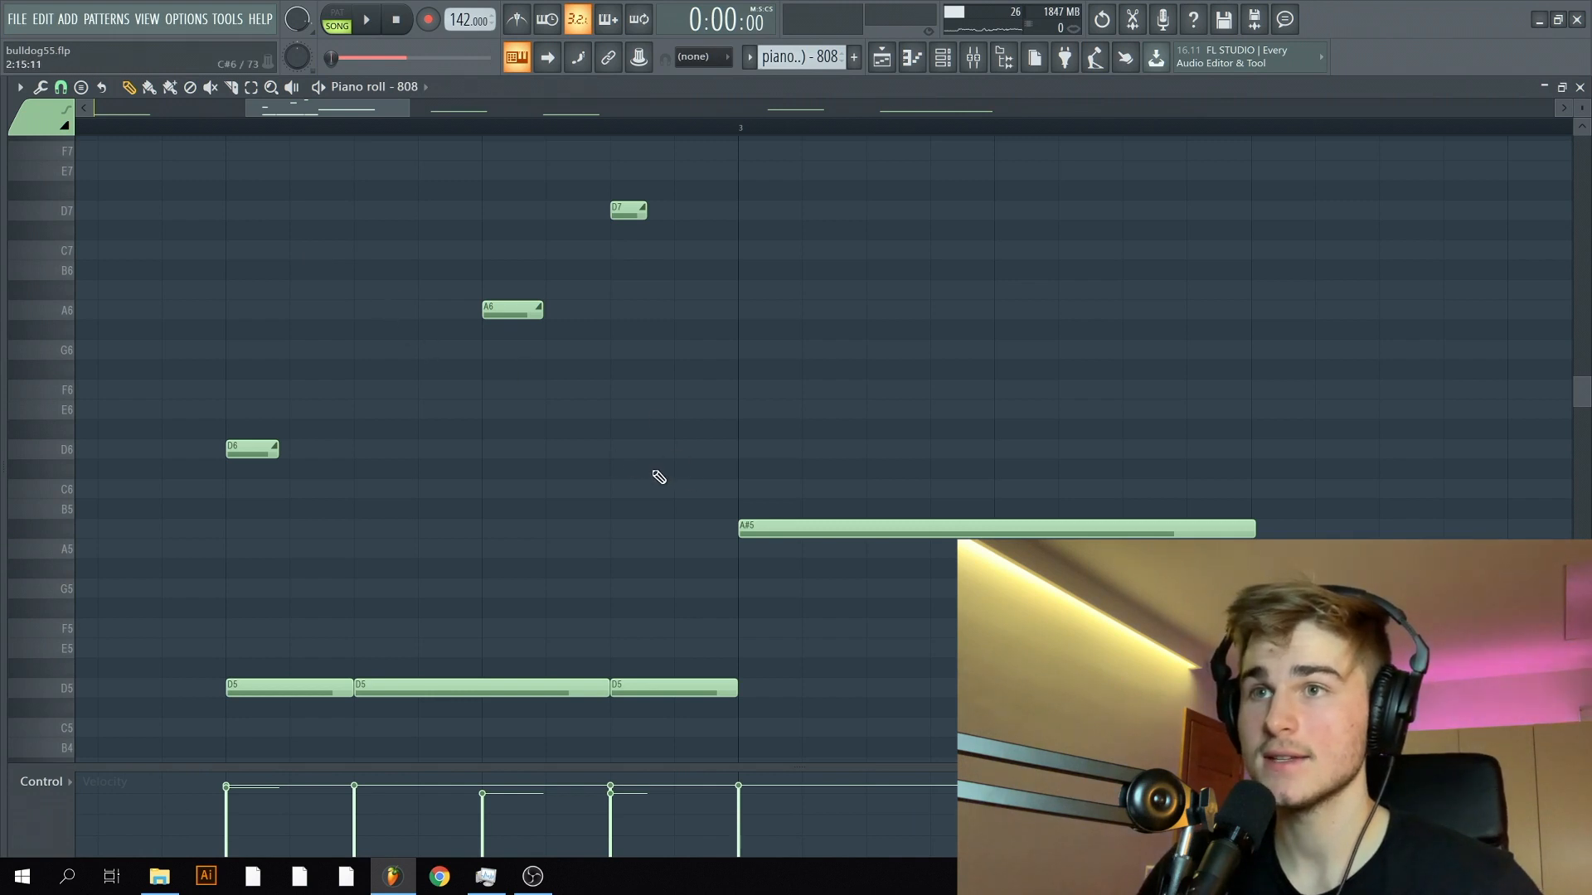
# Step: Examine the panning of the D6, A6 and D7 slide notes during playback and return the control lane to velocity
pyautogui.moveTo(728, 518); pyautogui.dragTo(239, 140)
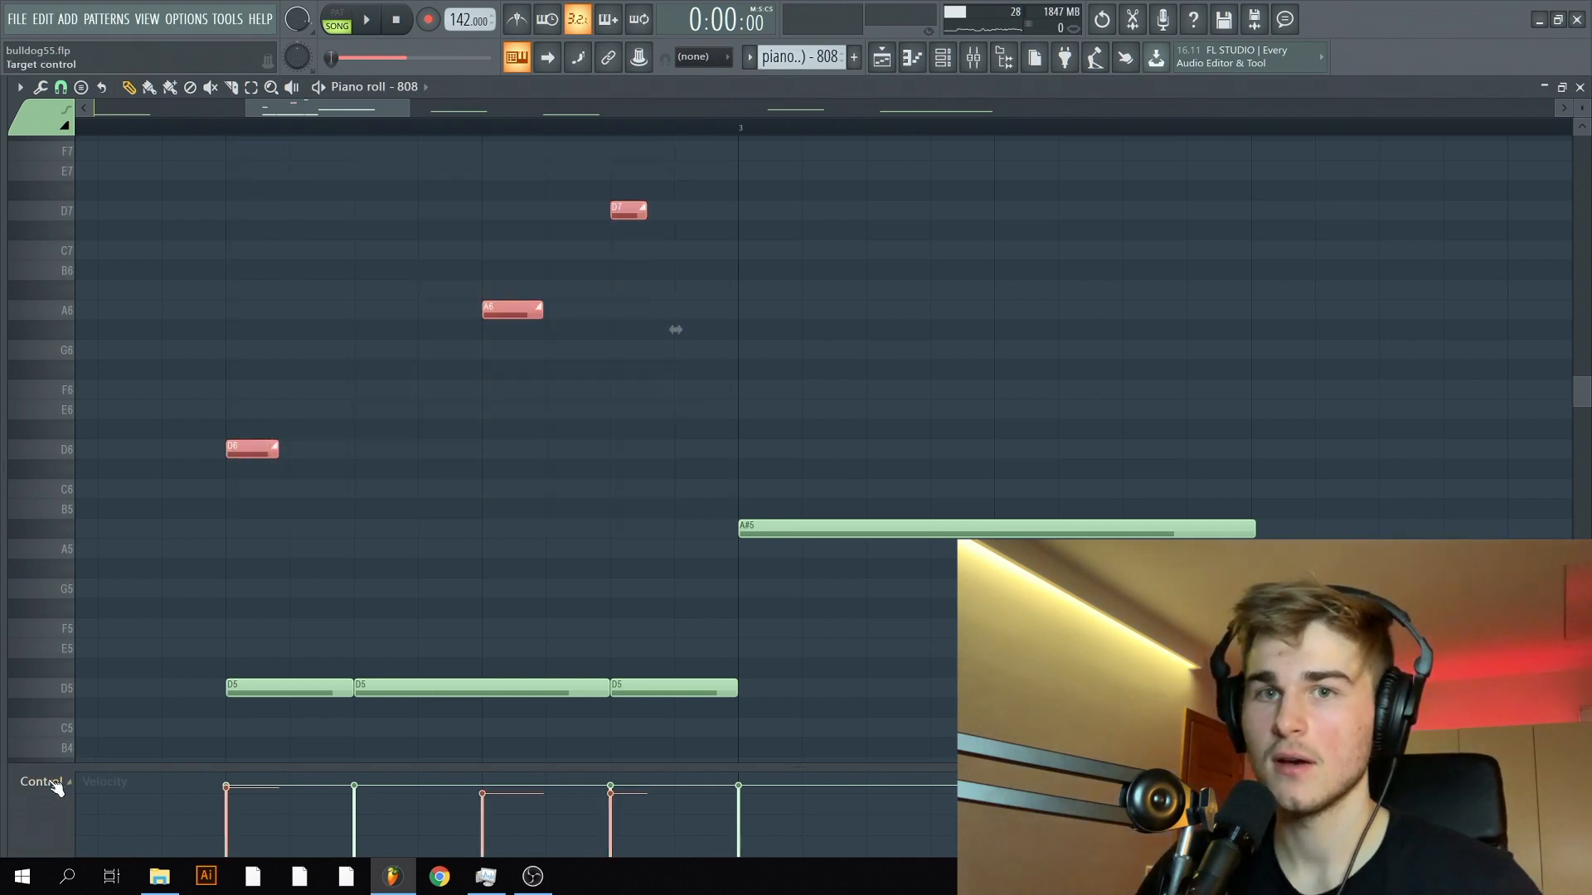
pyautogui.click(55, 784)
pyautogui.click(66, 760)
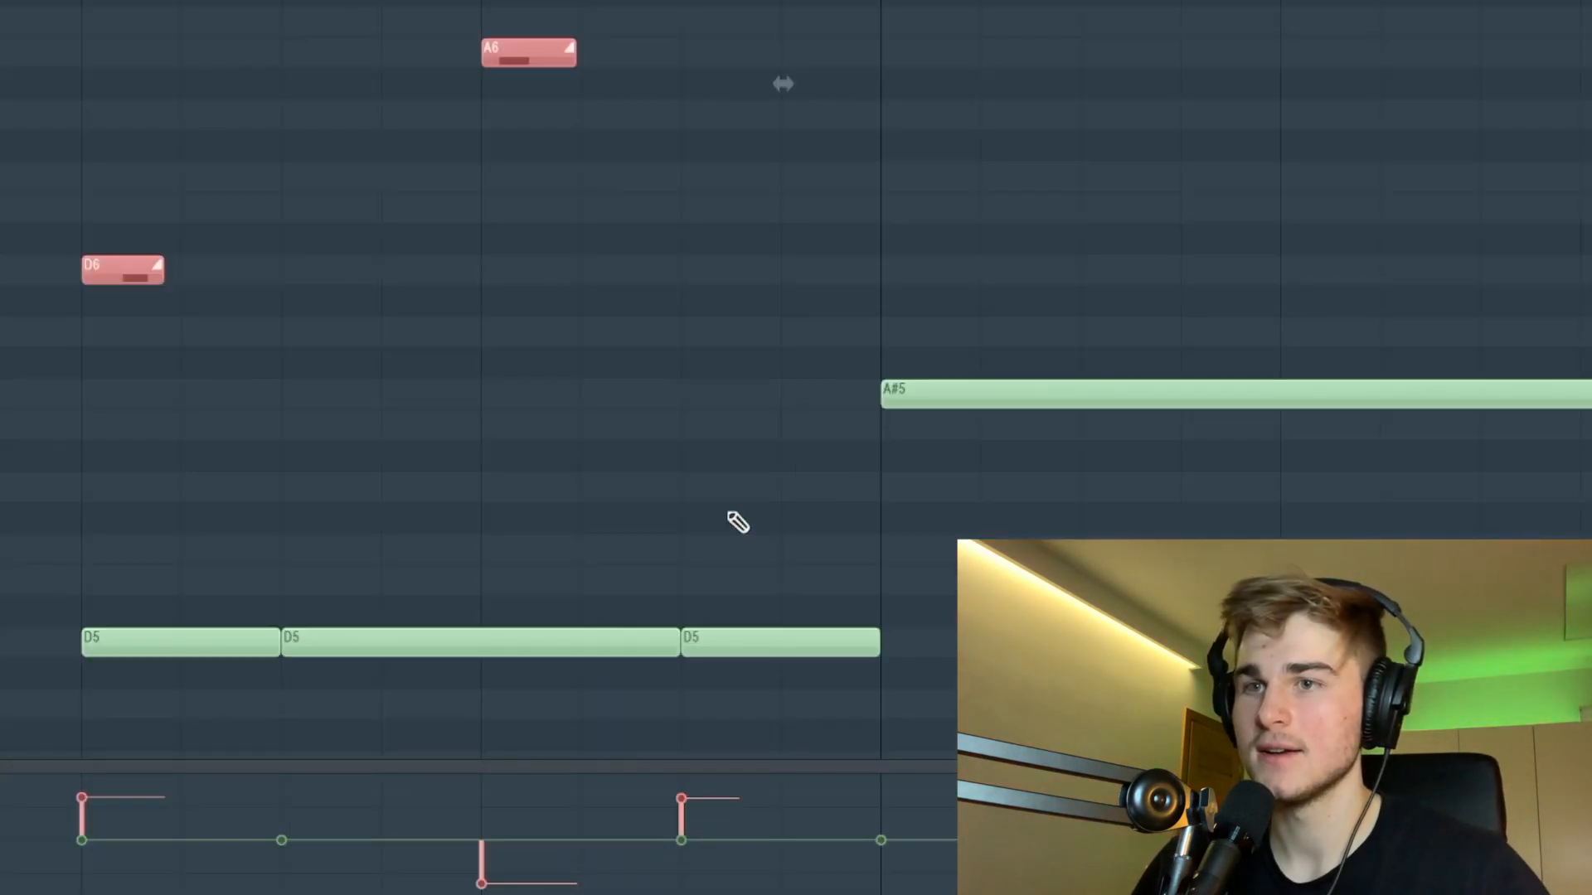
pyautogui.press('space')
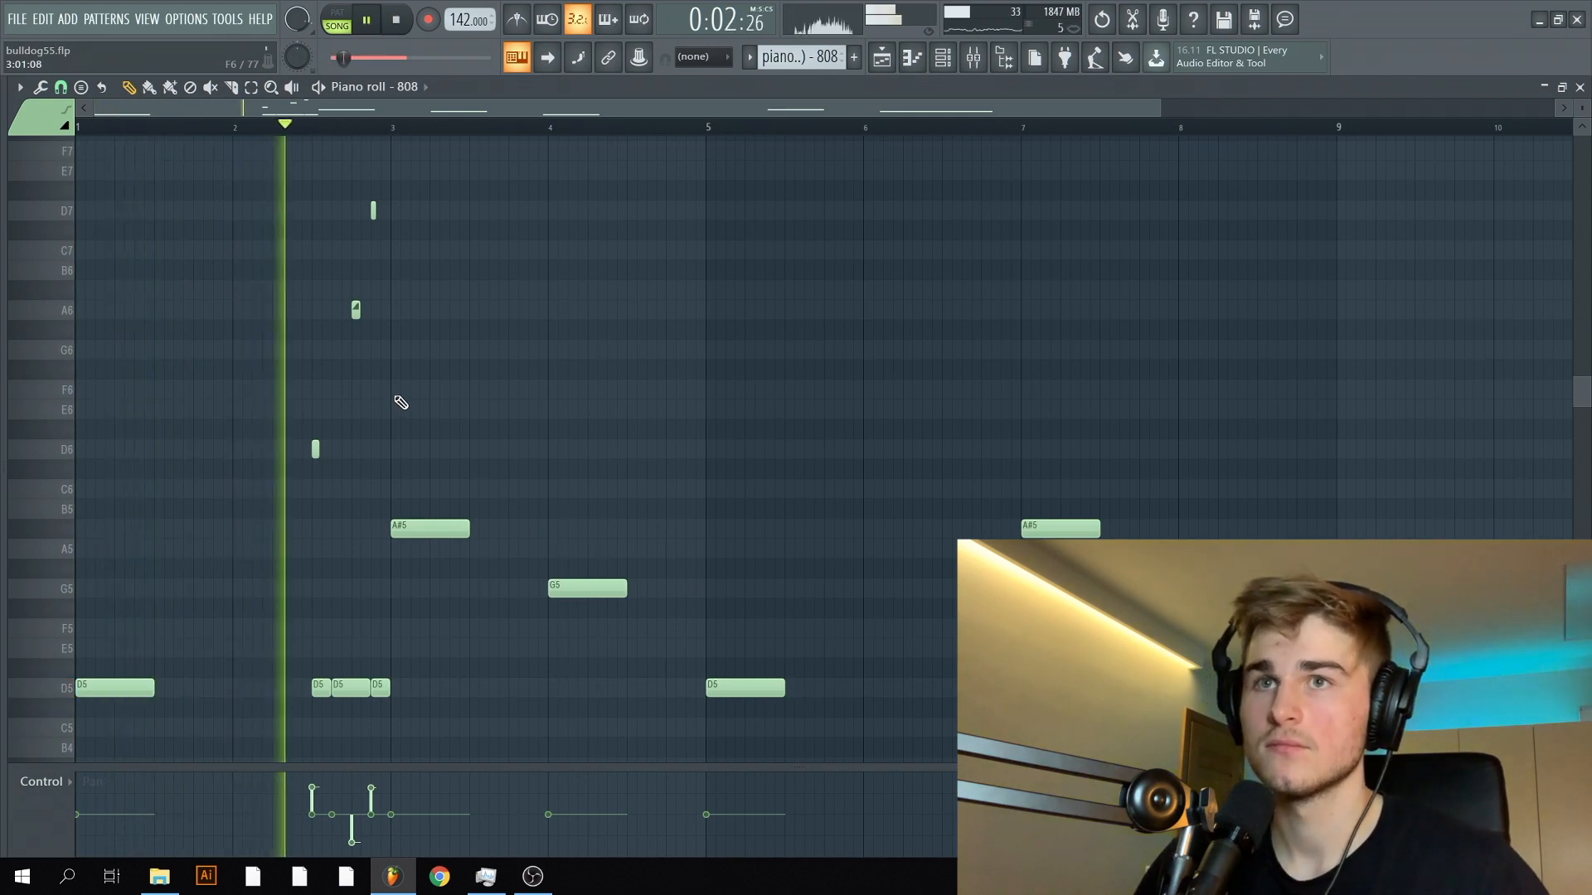
pyautogui.click(65, 790)
pyautogui.click(75, 775)
pyautogui.press('space')
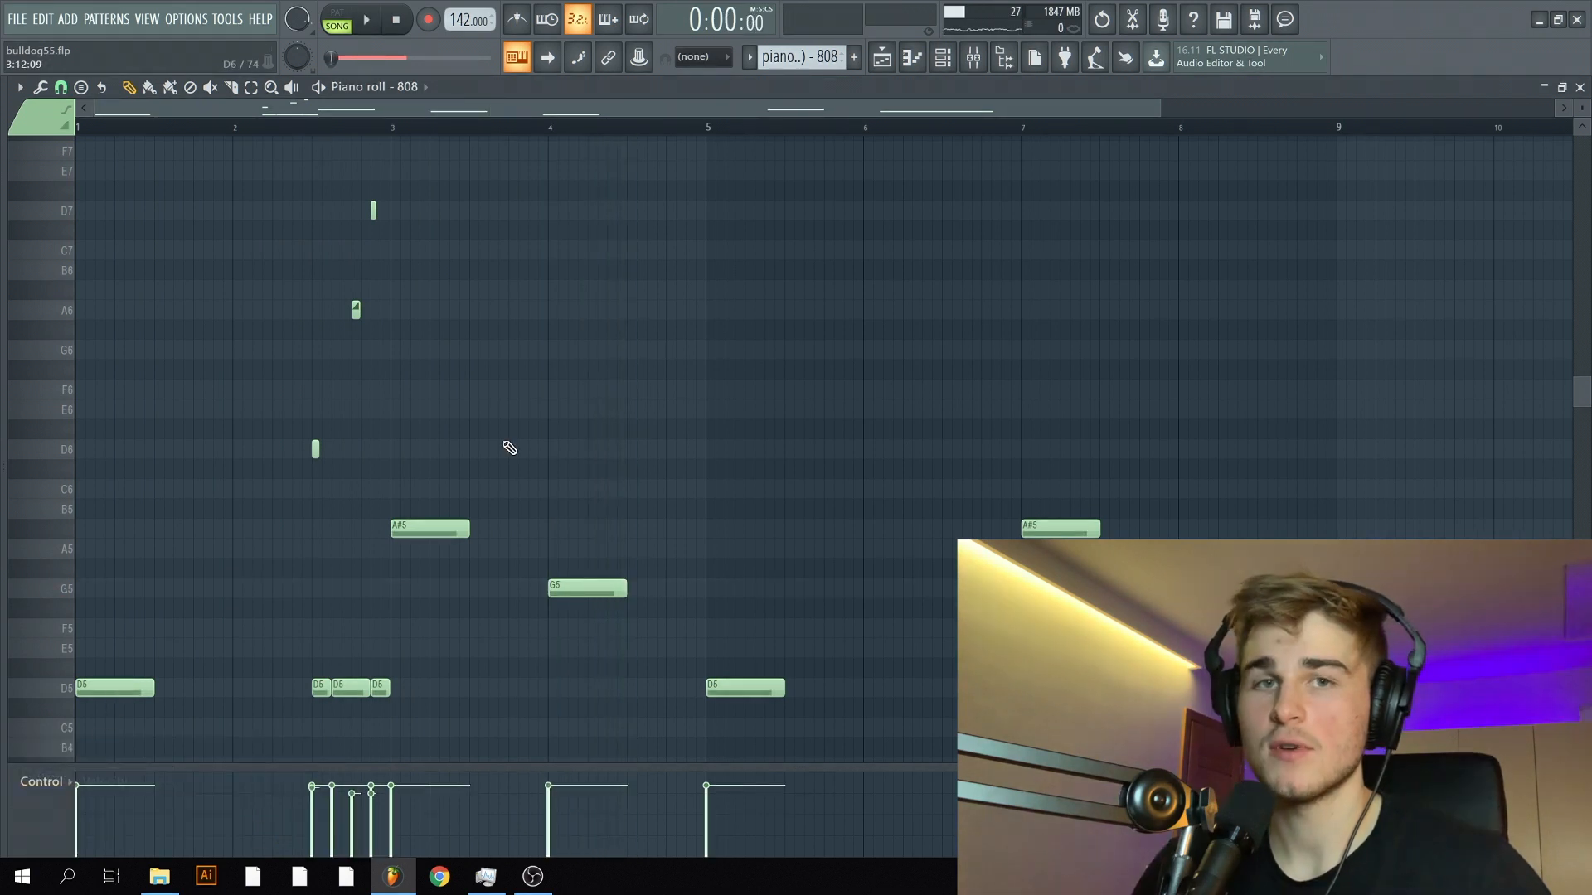
# Step: Play back the last bars of the 808 pattern to check the full-bar G5 note in bar 8
pyautogui.scroll(1, 677, 398)
pyautogui.scroll(-1, 670, 400)
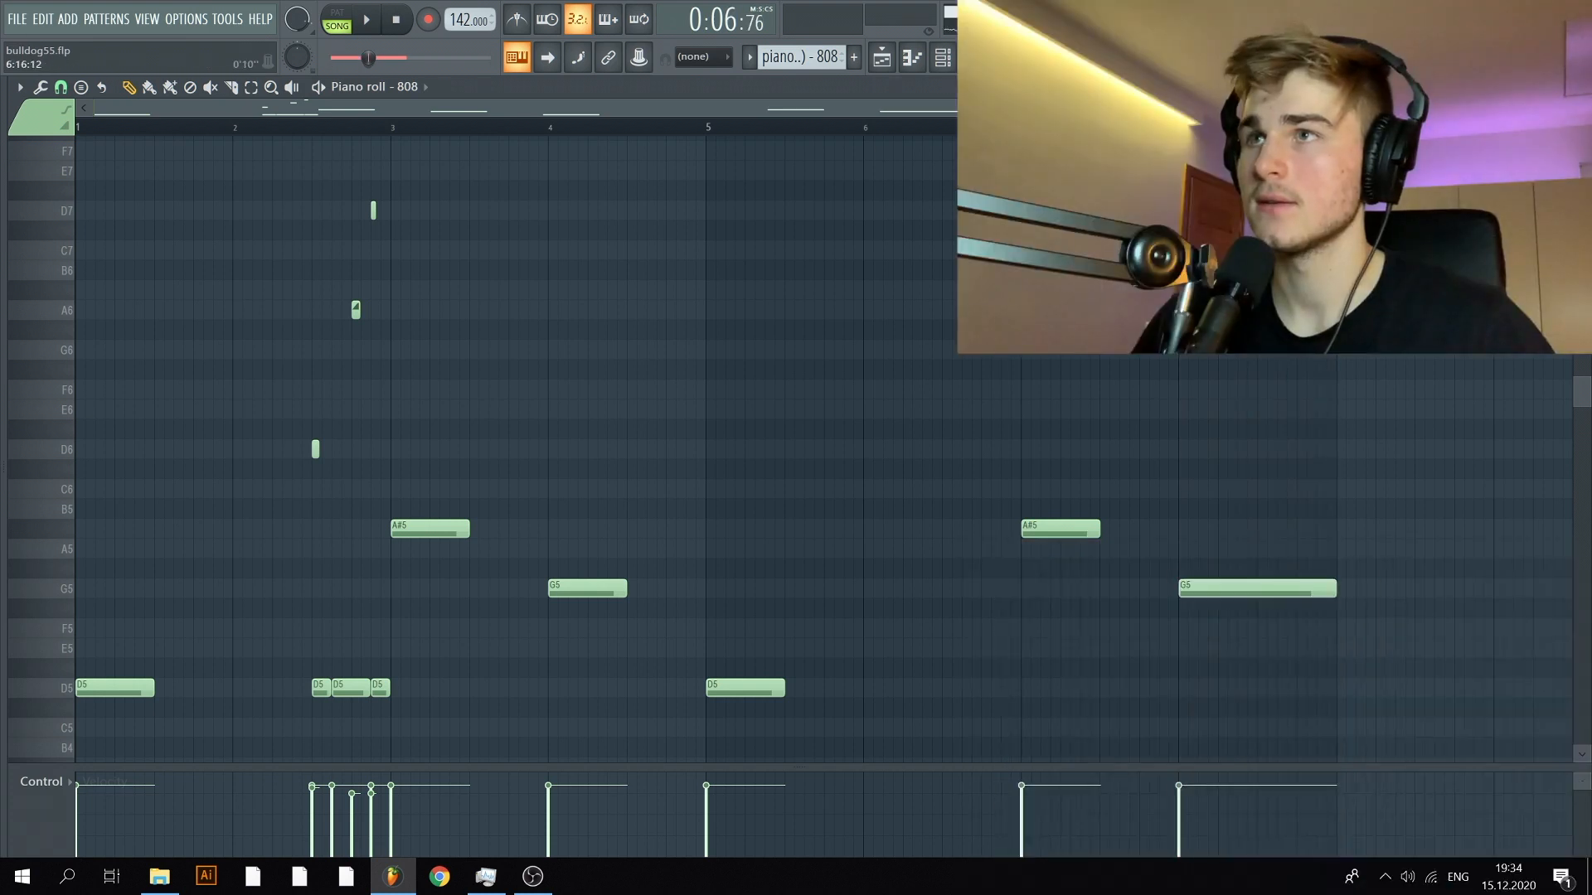
pyautogui.press('space')
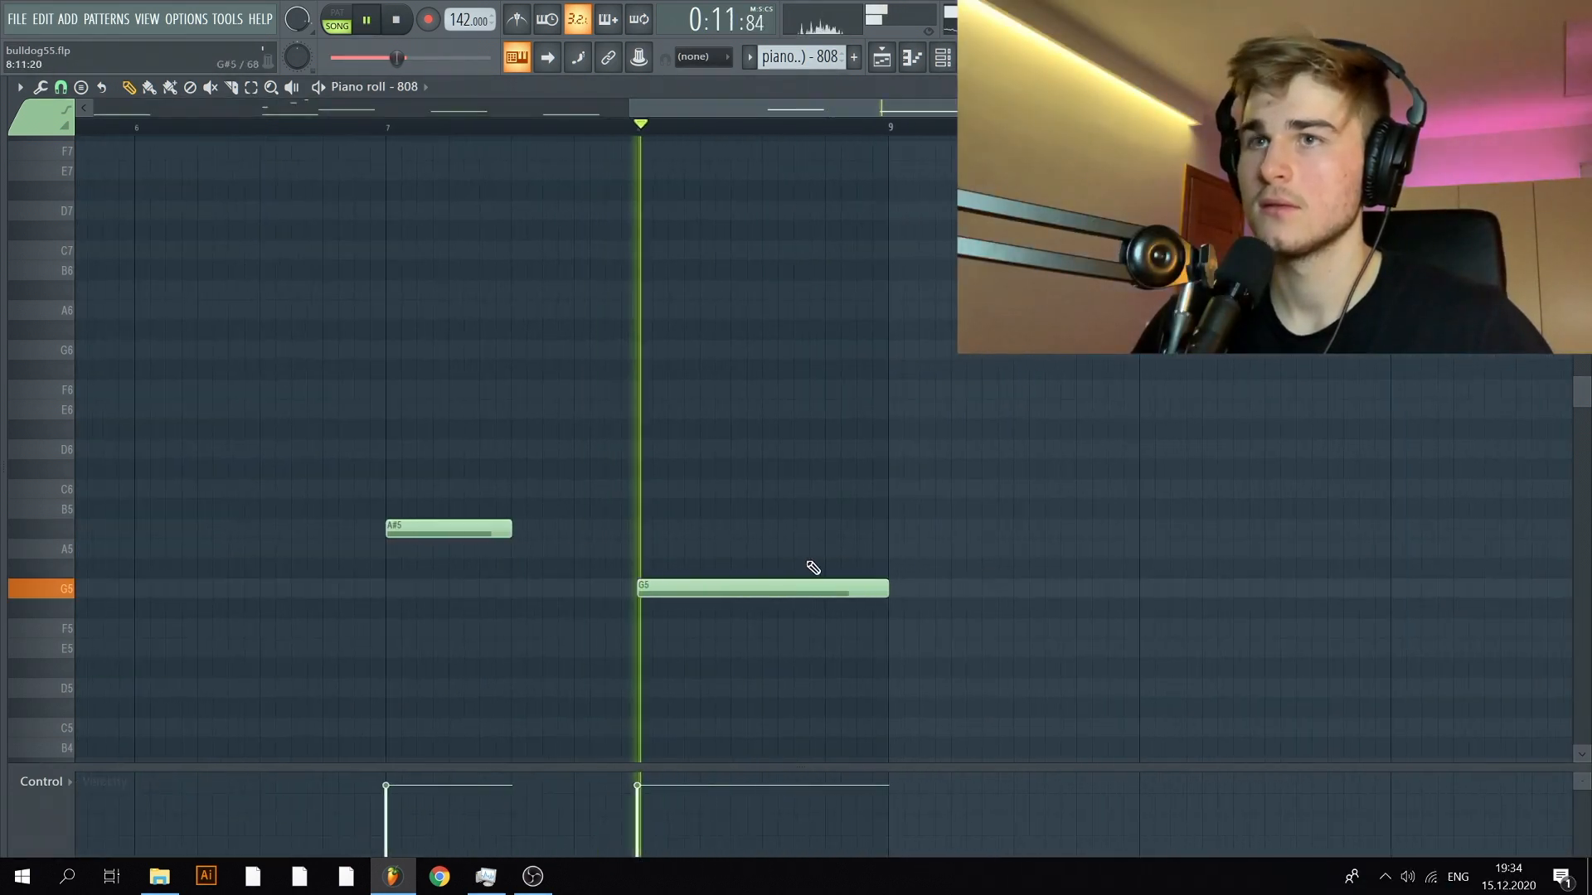
pyautogui.press('space')
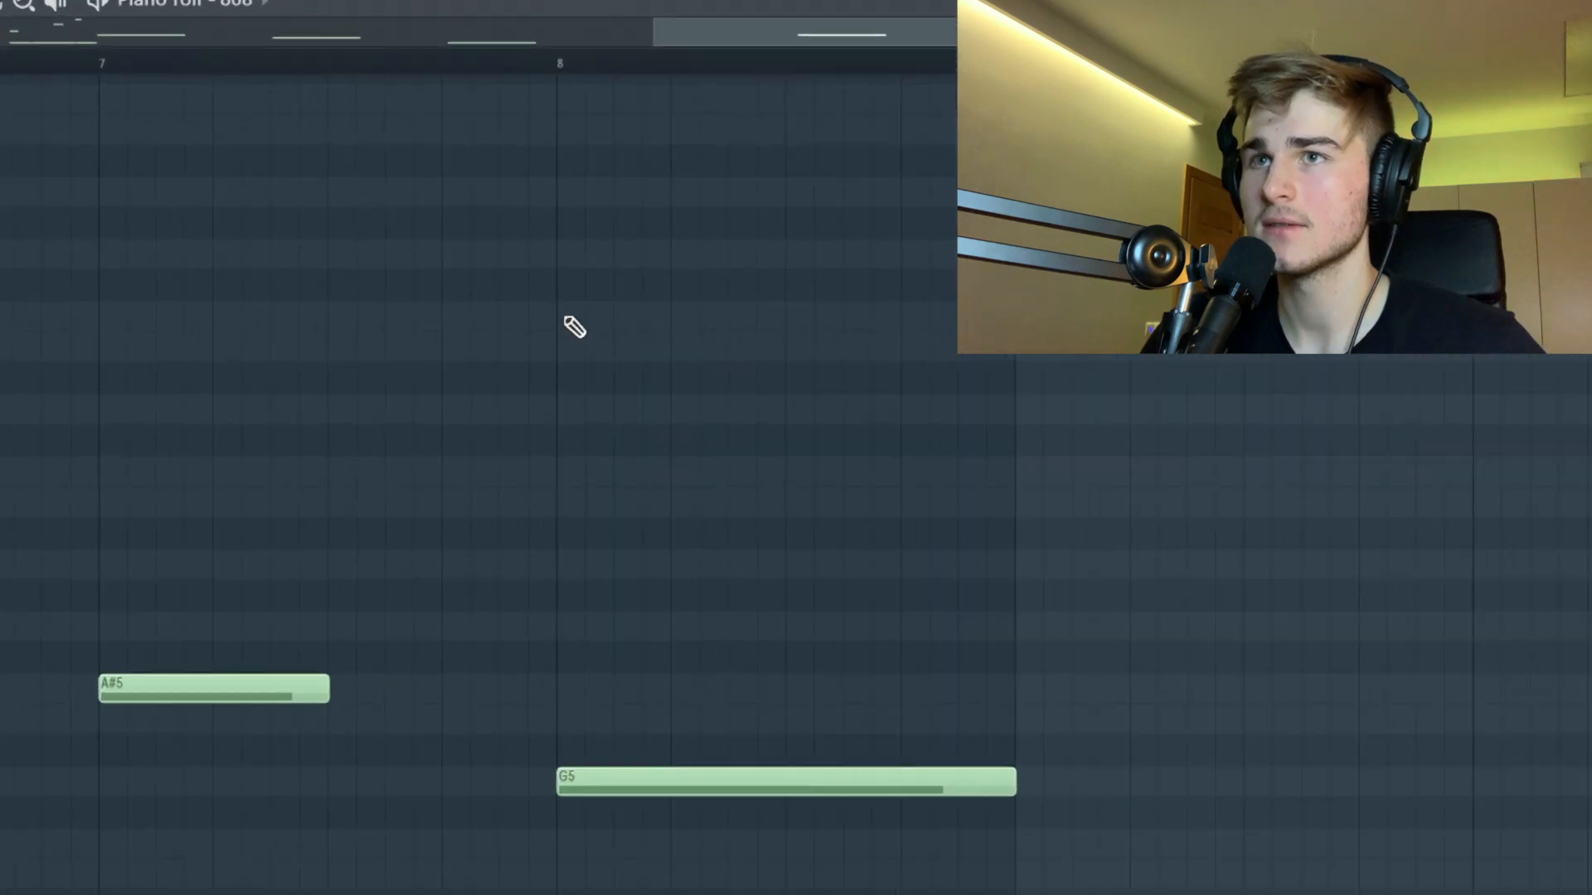
# Step: Delete the trial notes above the G5 note in bar 8
pyautogui.rightClick(663, 347)
pyautogui.rightClick(688, 316)
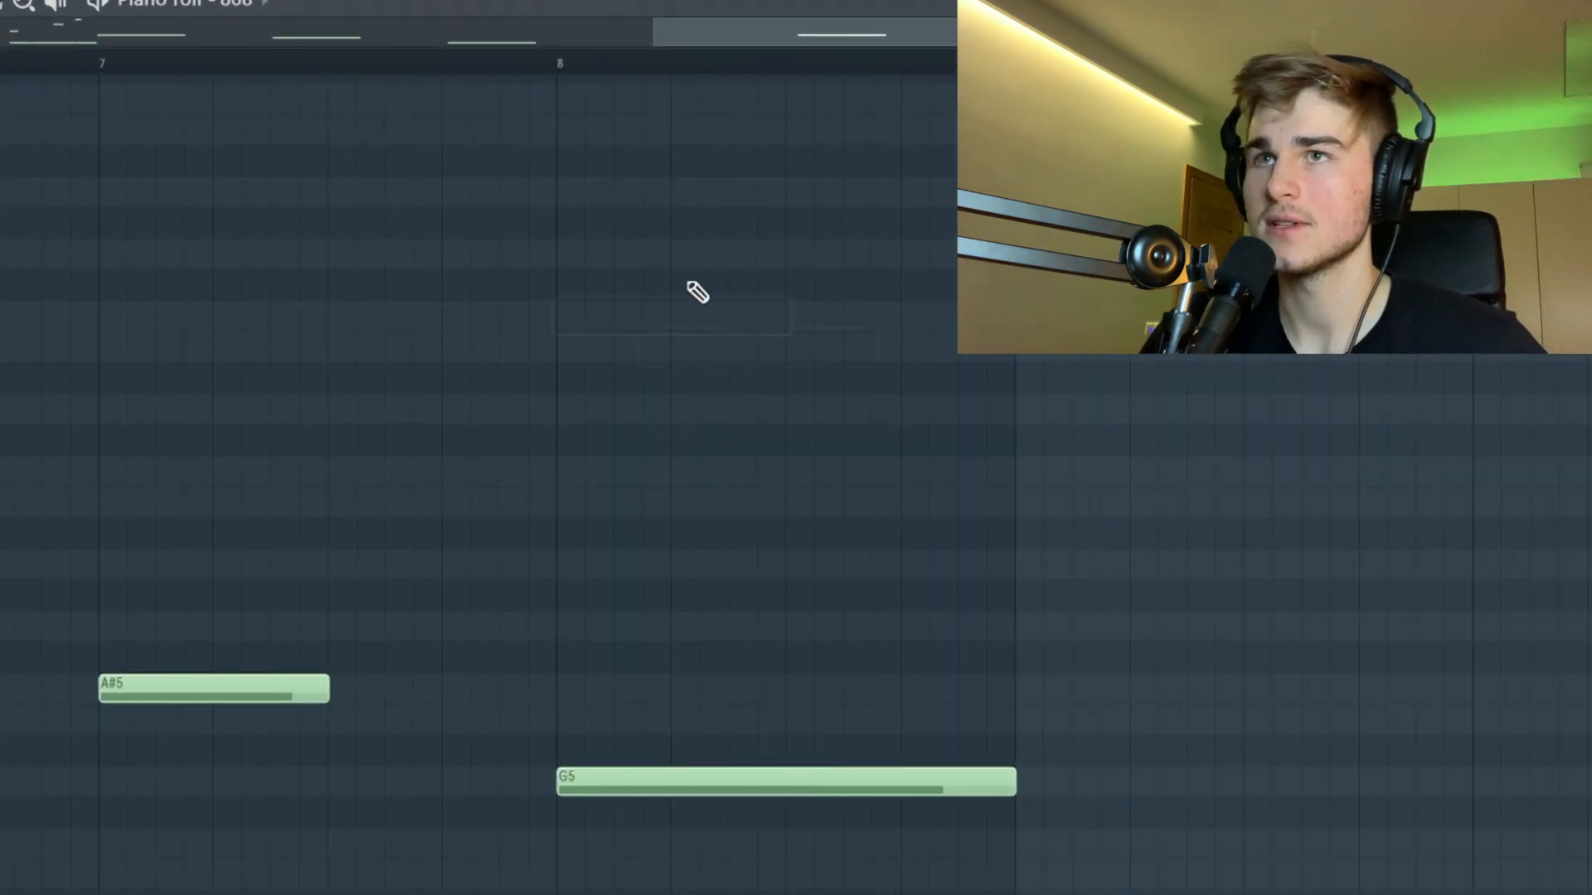
# Step: Split the G5 note in bar 8, add F6, E6, F6, E6 and D6 slide notes above it, and play back the pattern
pyautogui.scroll(4, 609, 273)
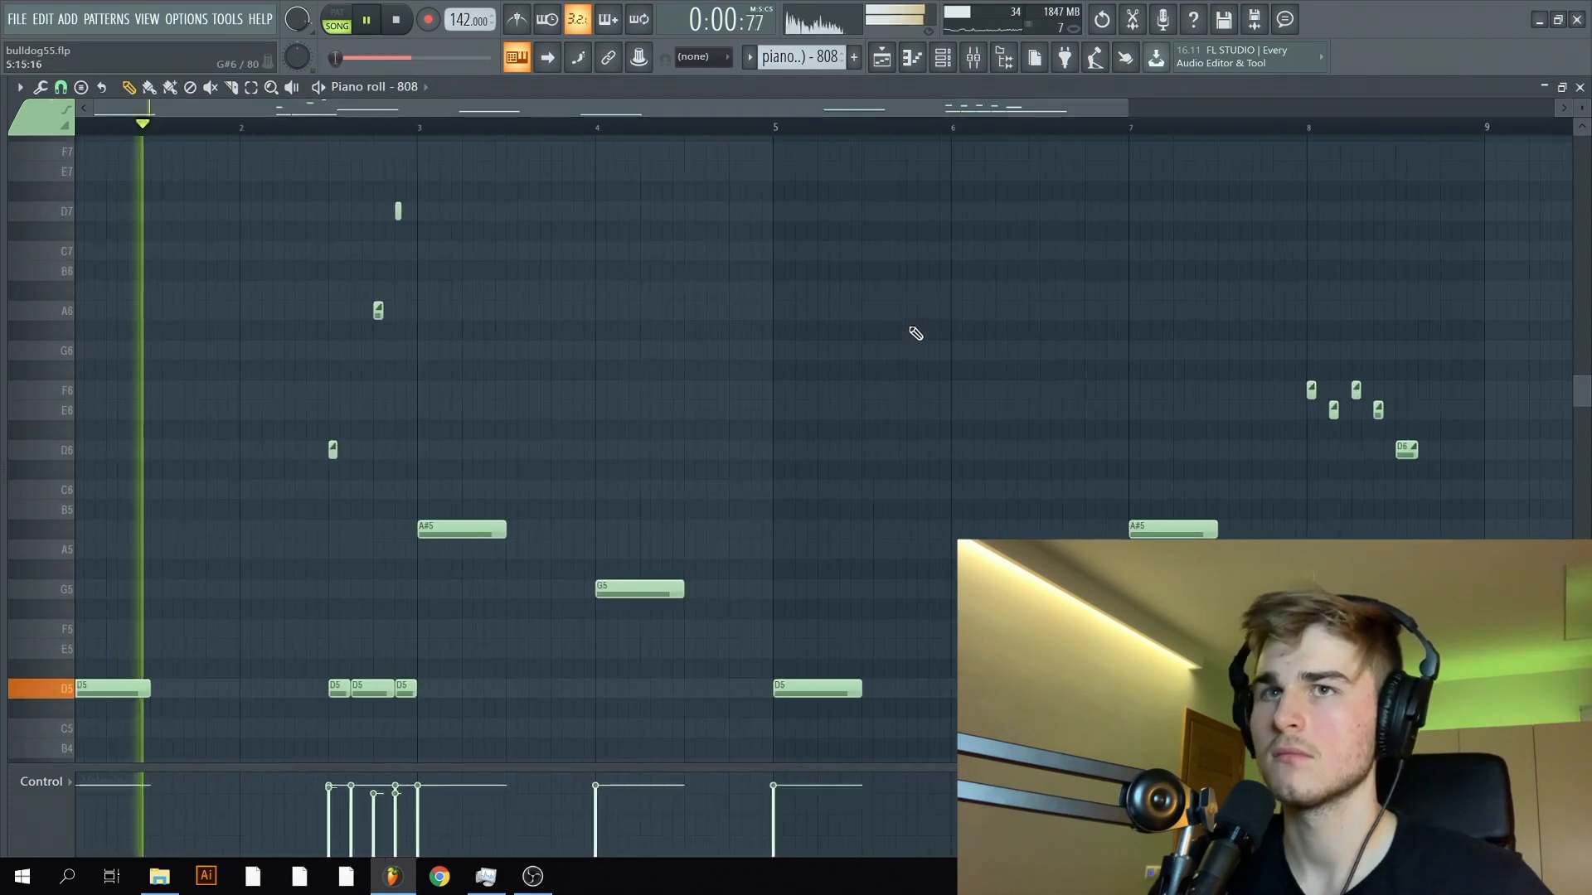
pyautogui.press('space')
pyautogui.scroll(5, 1472, 477)
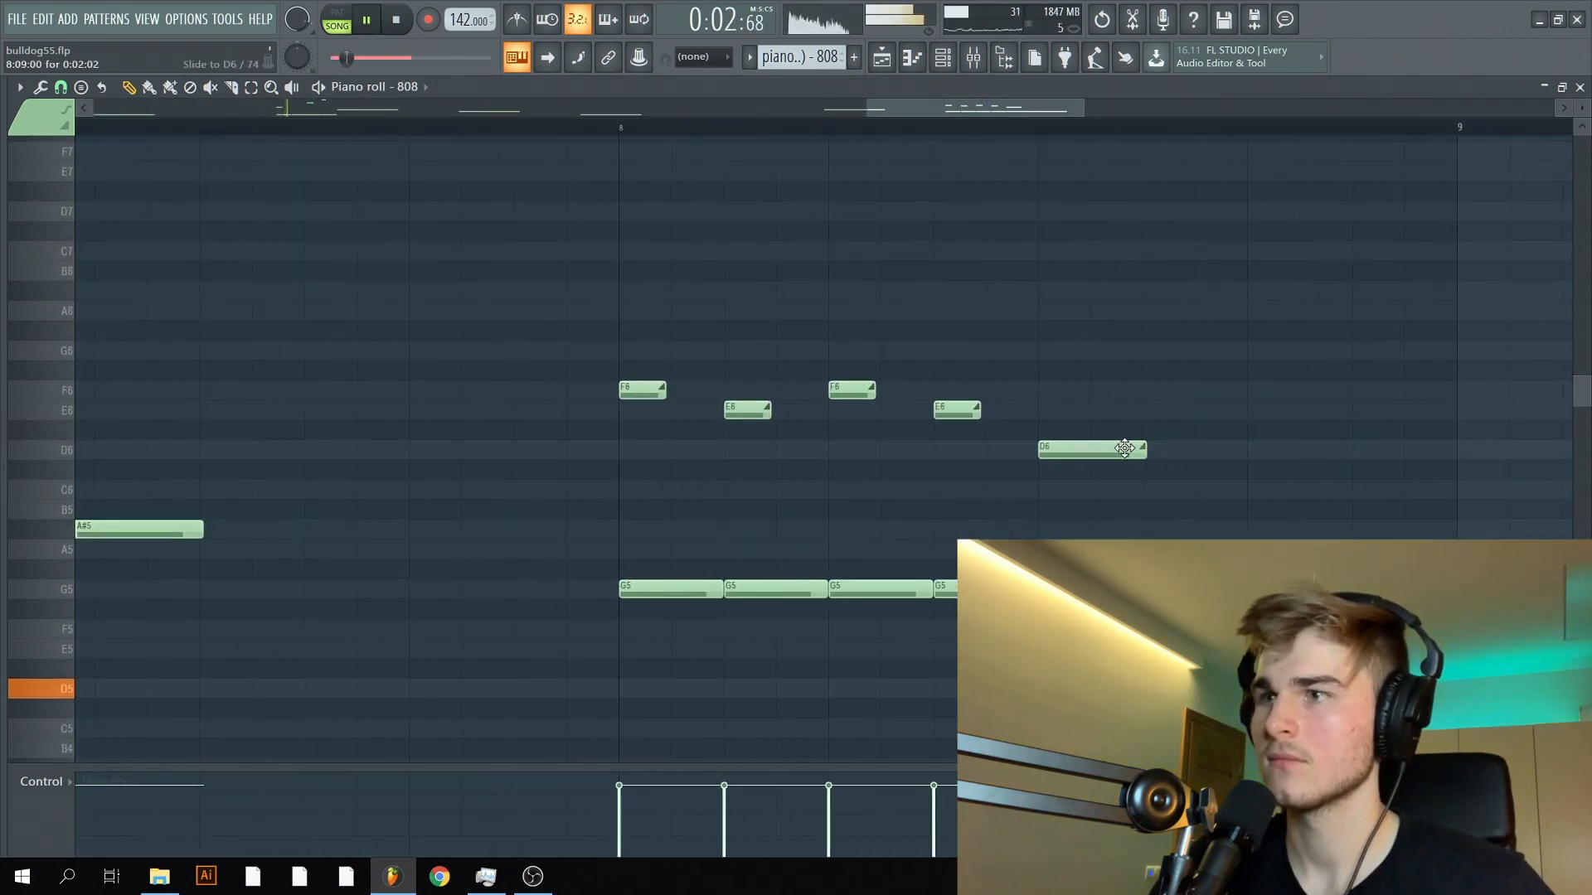
pyautogui.scroll(-4, 1160, 464)
pyautogui.keyDown('ctrl'); pyautogui.rightClick(1310, 519); pyautogui.keyUp('ctrl')
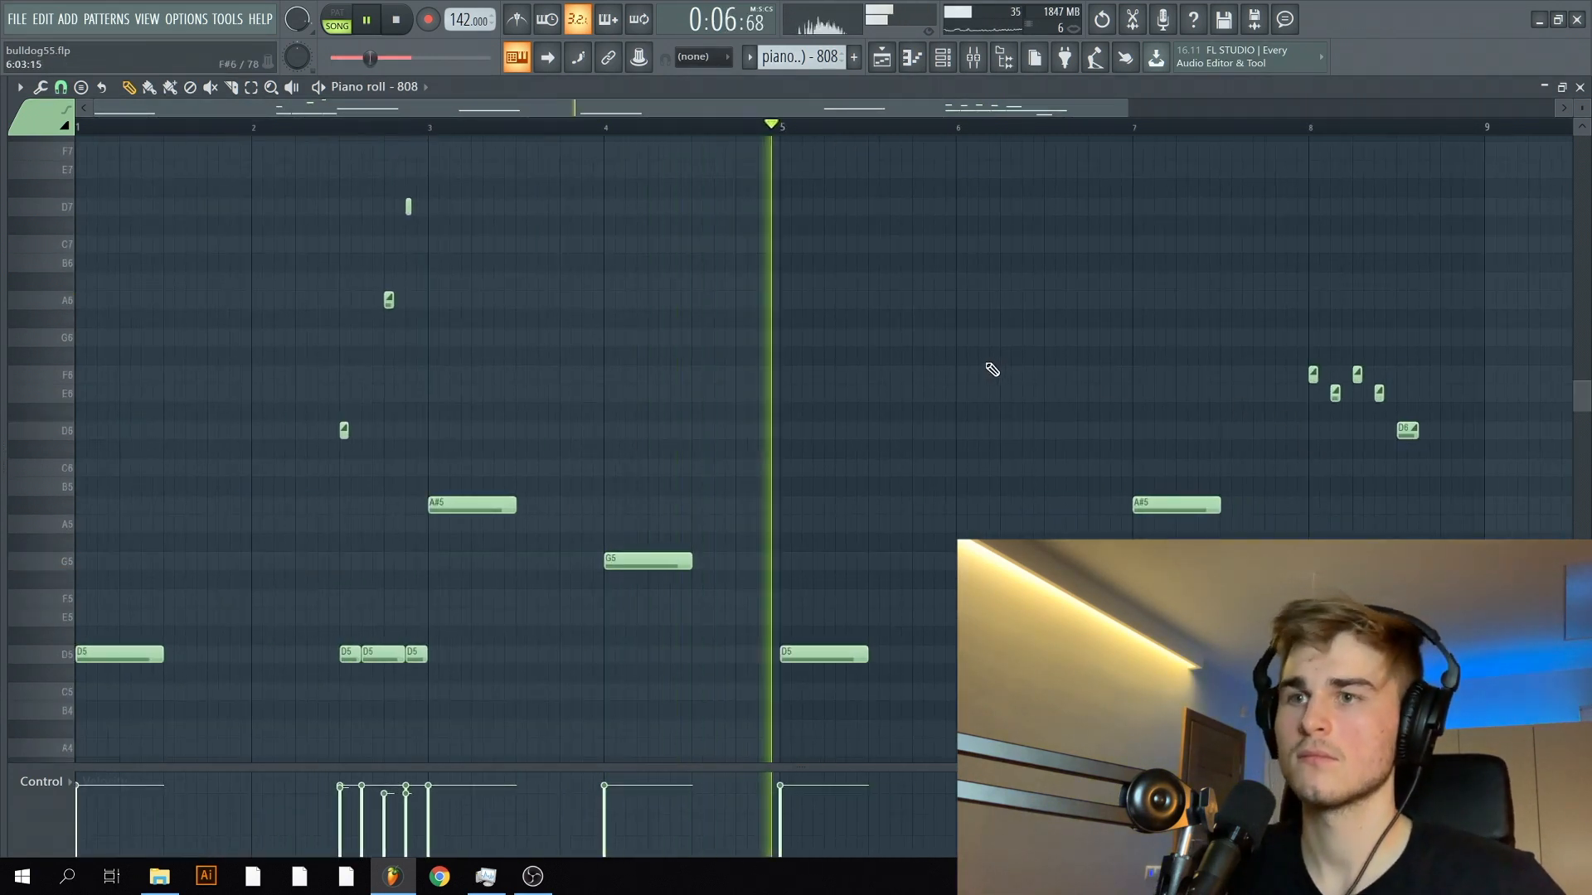
# Step: Duplicate the slide notes from bar 2 into the matching positions in bar 6 and add the D5 notes beneath them
pyautogui.moveTo(414, 663); pyautogui.dragTo(285, 179)
pyautogui.press('space')
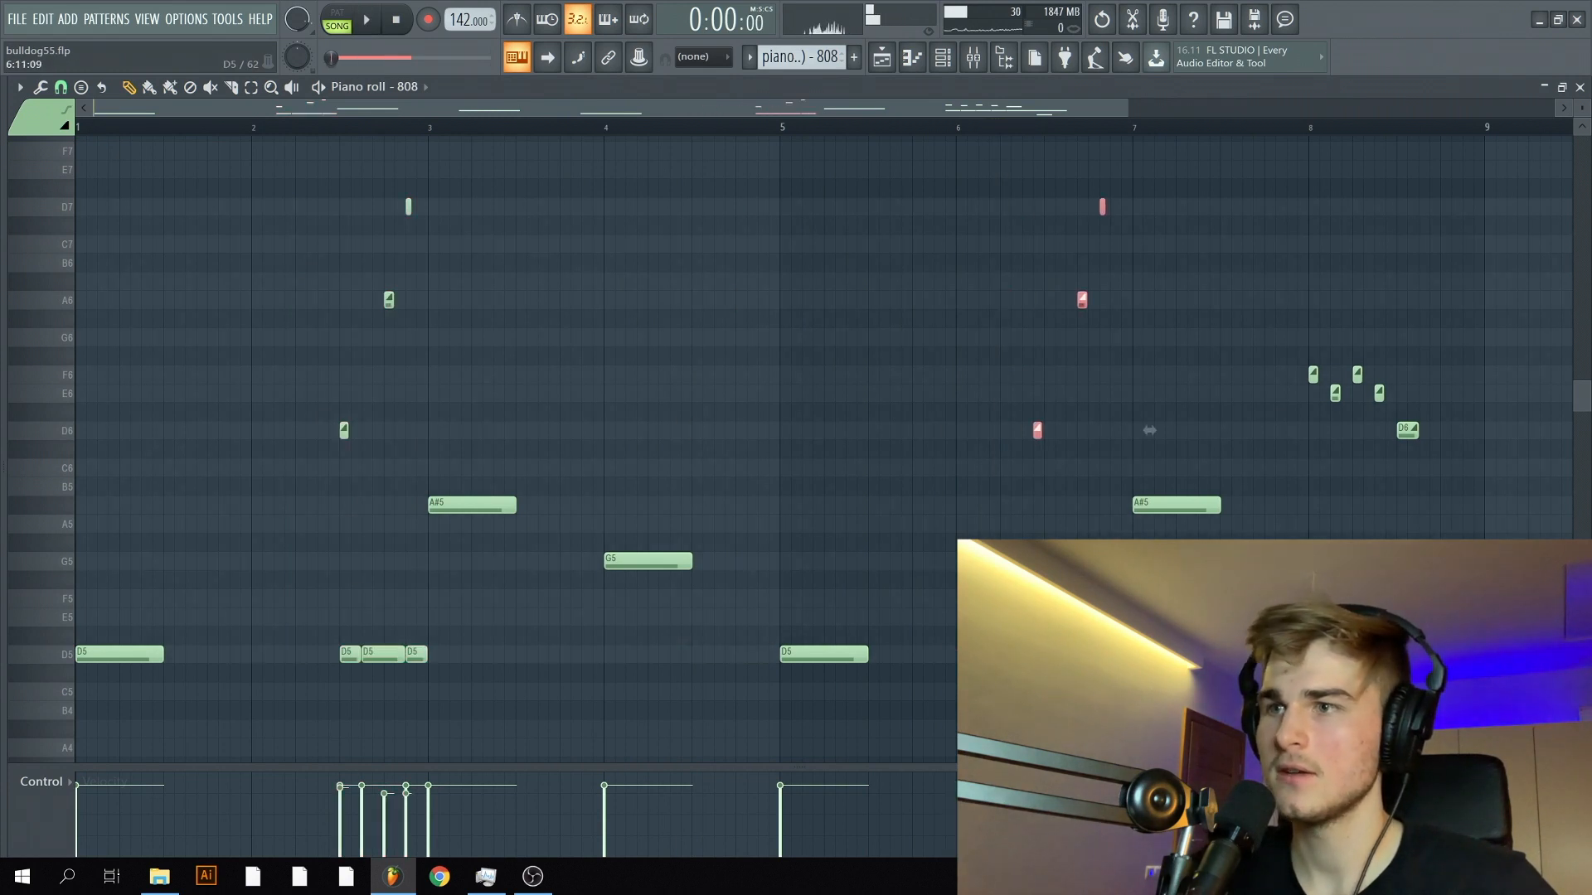
pyautogui.scroll(4, 1161, 431)
pyautogui.scroll(-4, 1160, 430)
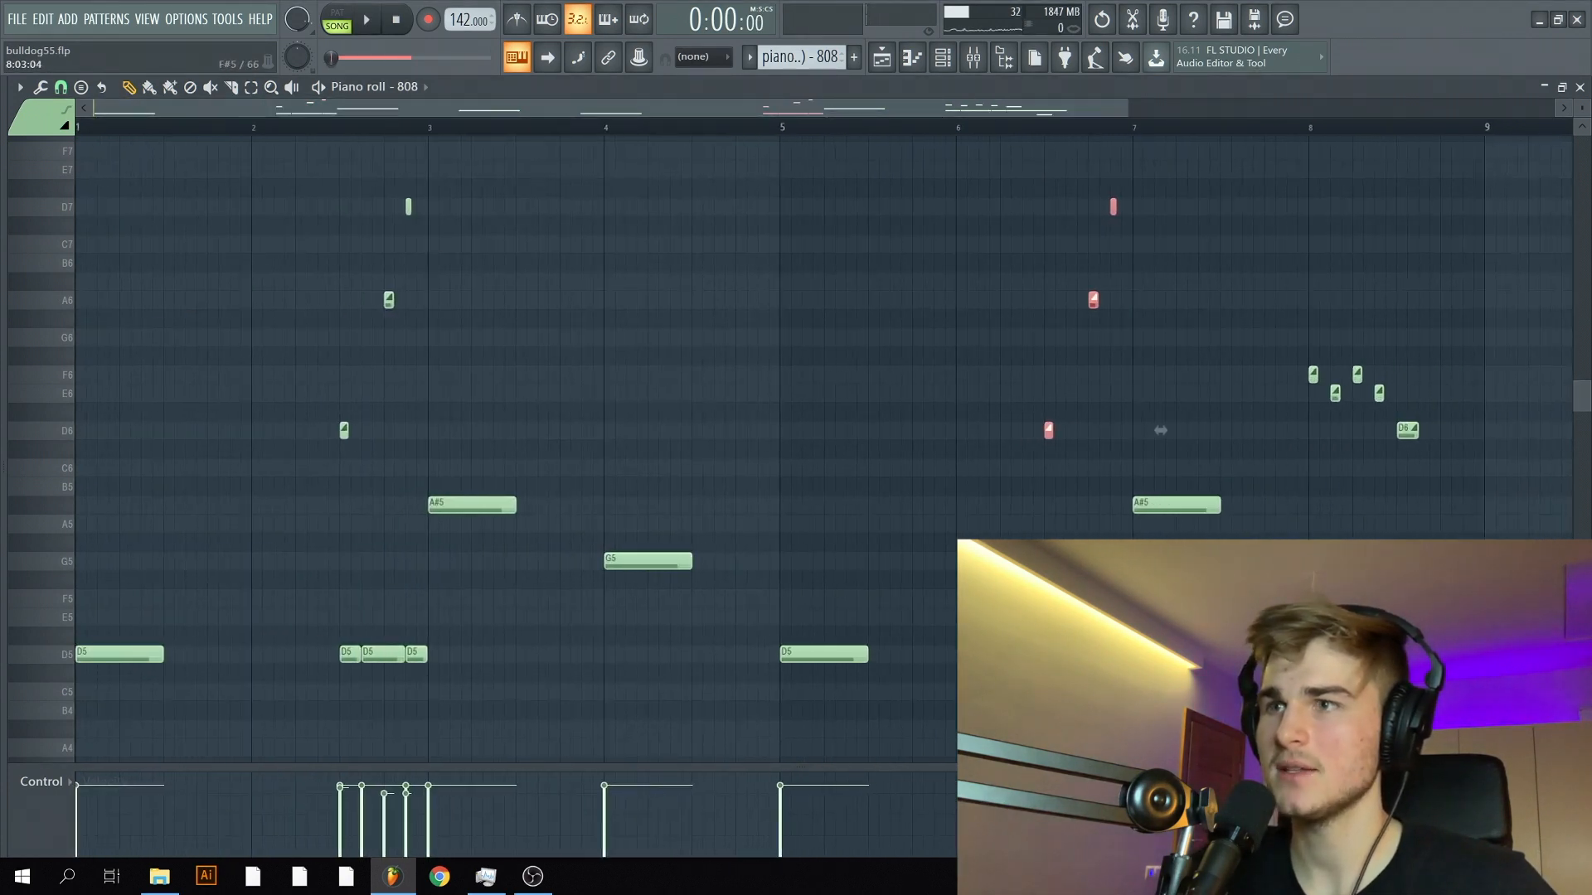
pyautogui.click(1026, 654)
# Step: Set the three slide notes in bar 6 to D7, A#6 and G6 while checking them in playback
pyautogui.scroll(2, 1025, 654)
pyautogui.scroll(2, 1026, 654)
pyautogui.scroll(2, 1260, 497)
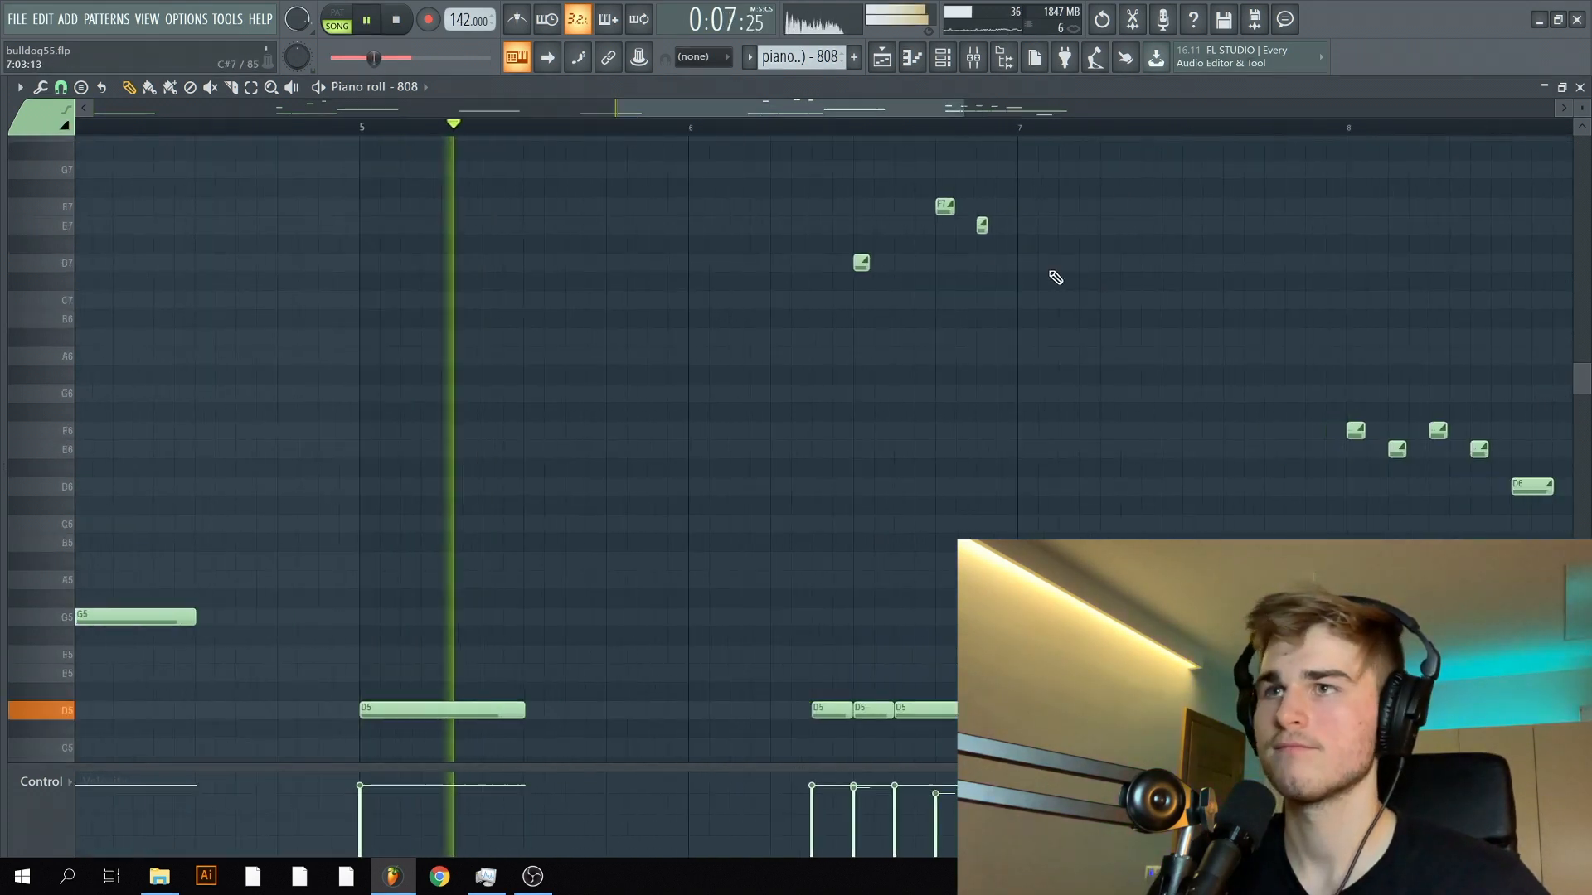
pyautogui.moveTo(982, 251); pyautogui.dragTo(851, 329)
pyautogui.click(992, 325)
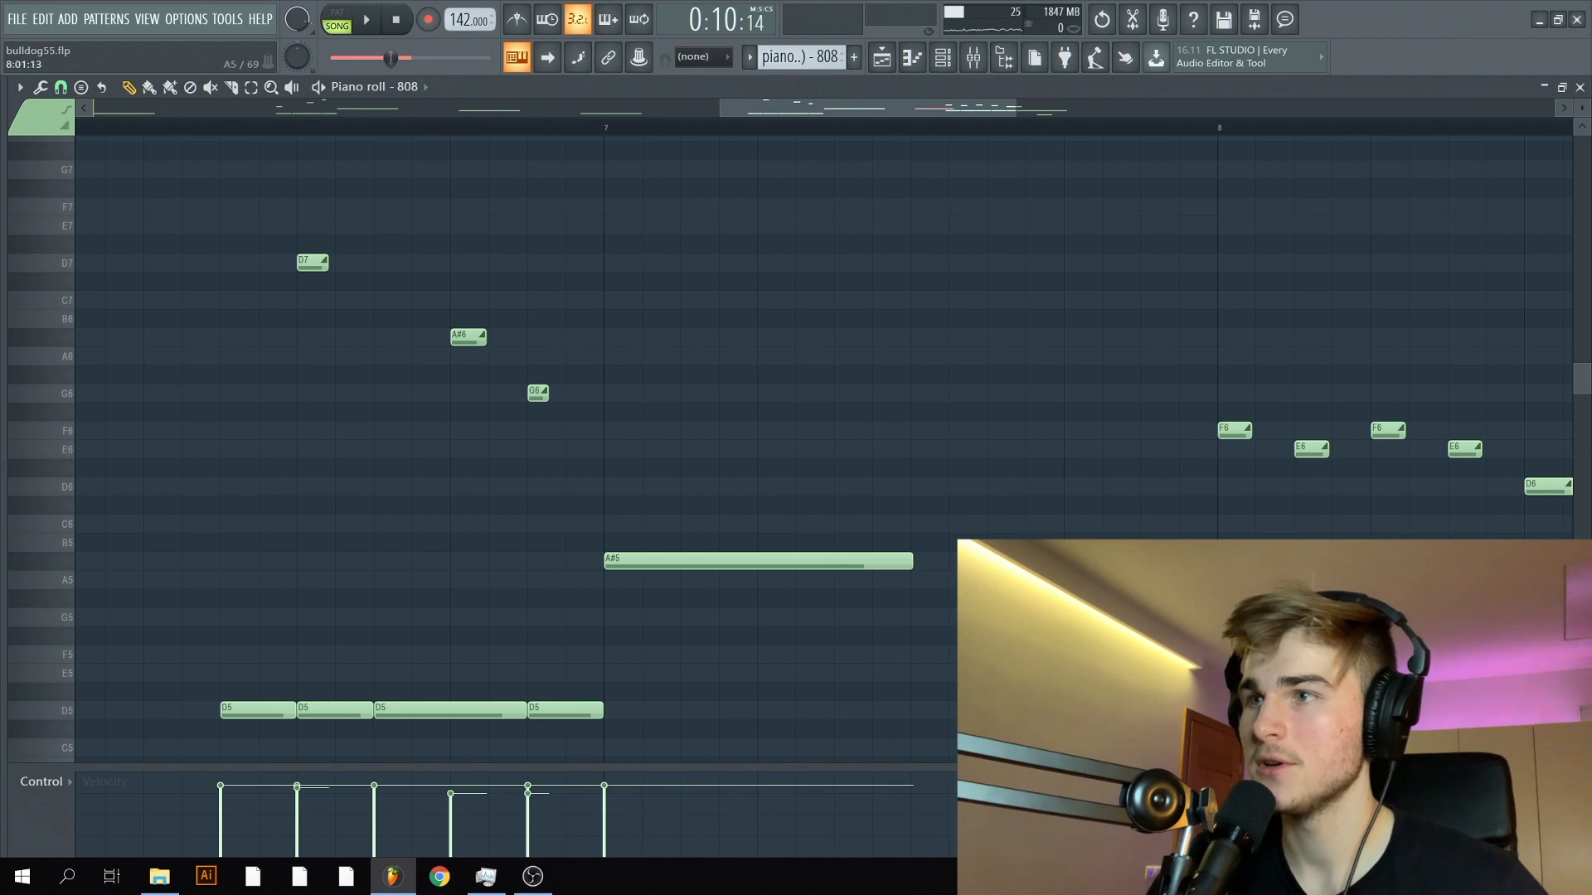
# Step: Add a one-beat A#5 note at the end of bar 7 and chop it into short notes with the default chopper pattern
pyautogui.scroll(-2, 1211, 581)
pyautogui.scroll(4, 1210, 577)
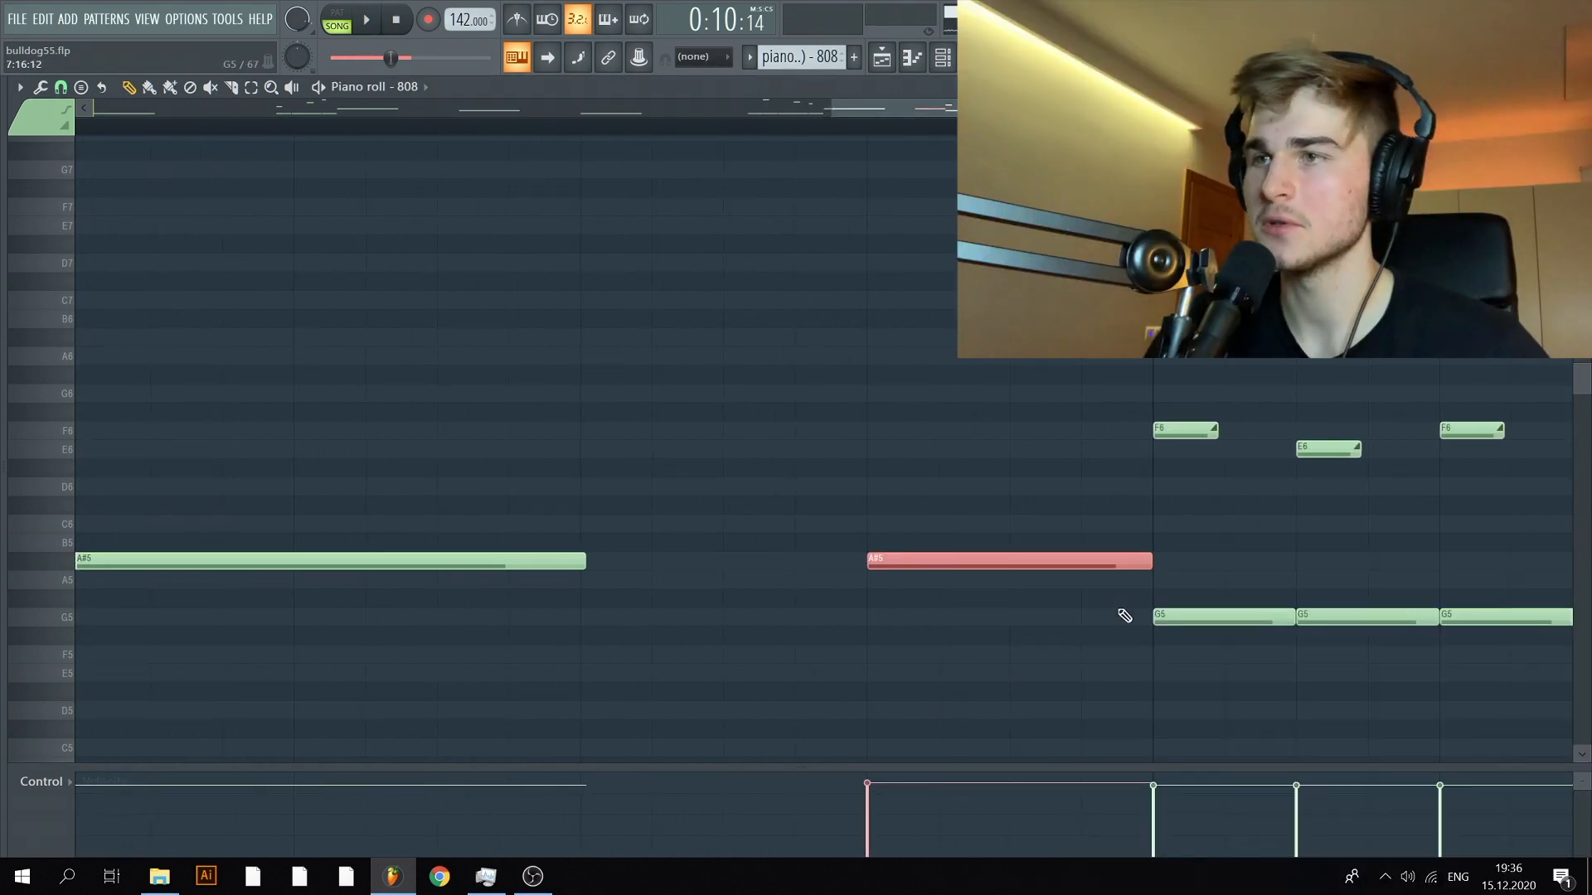
pyautogui.scroll(-2, 1124, 615)
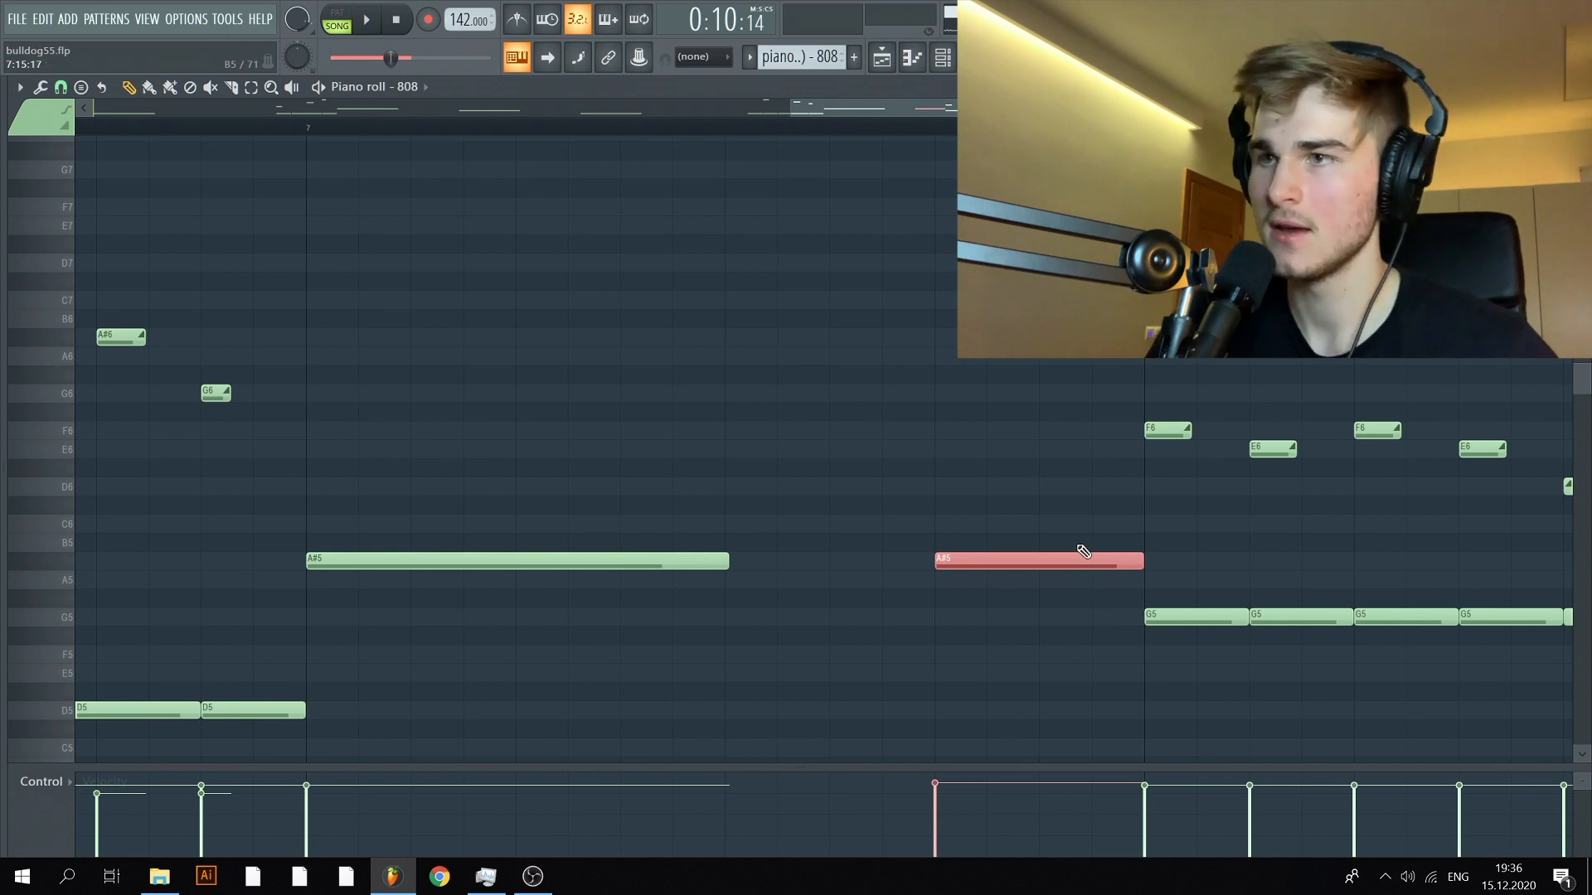
pyautogui.hotkey('ctrl', 'u')
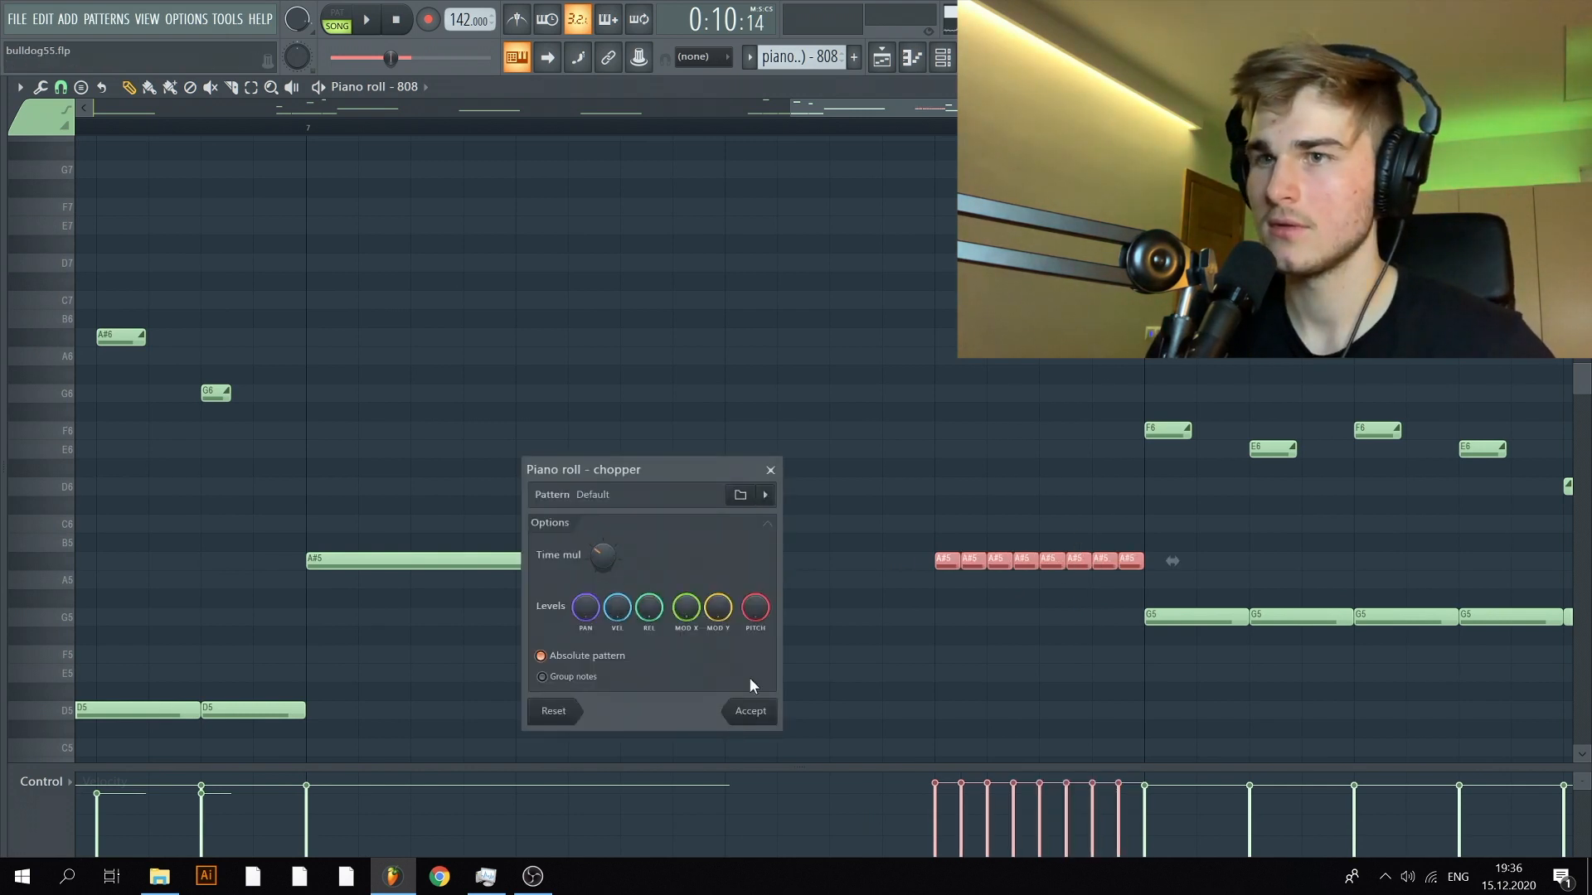
pyautogui.click(763, 713)
# Step: Shrink the chopped notes to half a beat just before bar 8, move them to G5, and play back the transition
pyautogui.press('space')
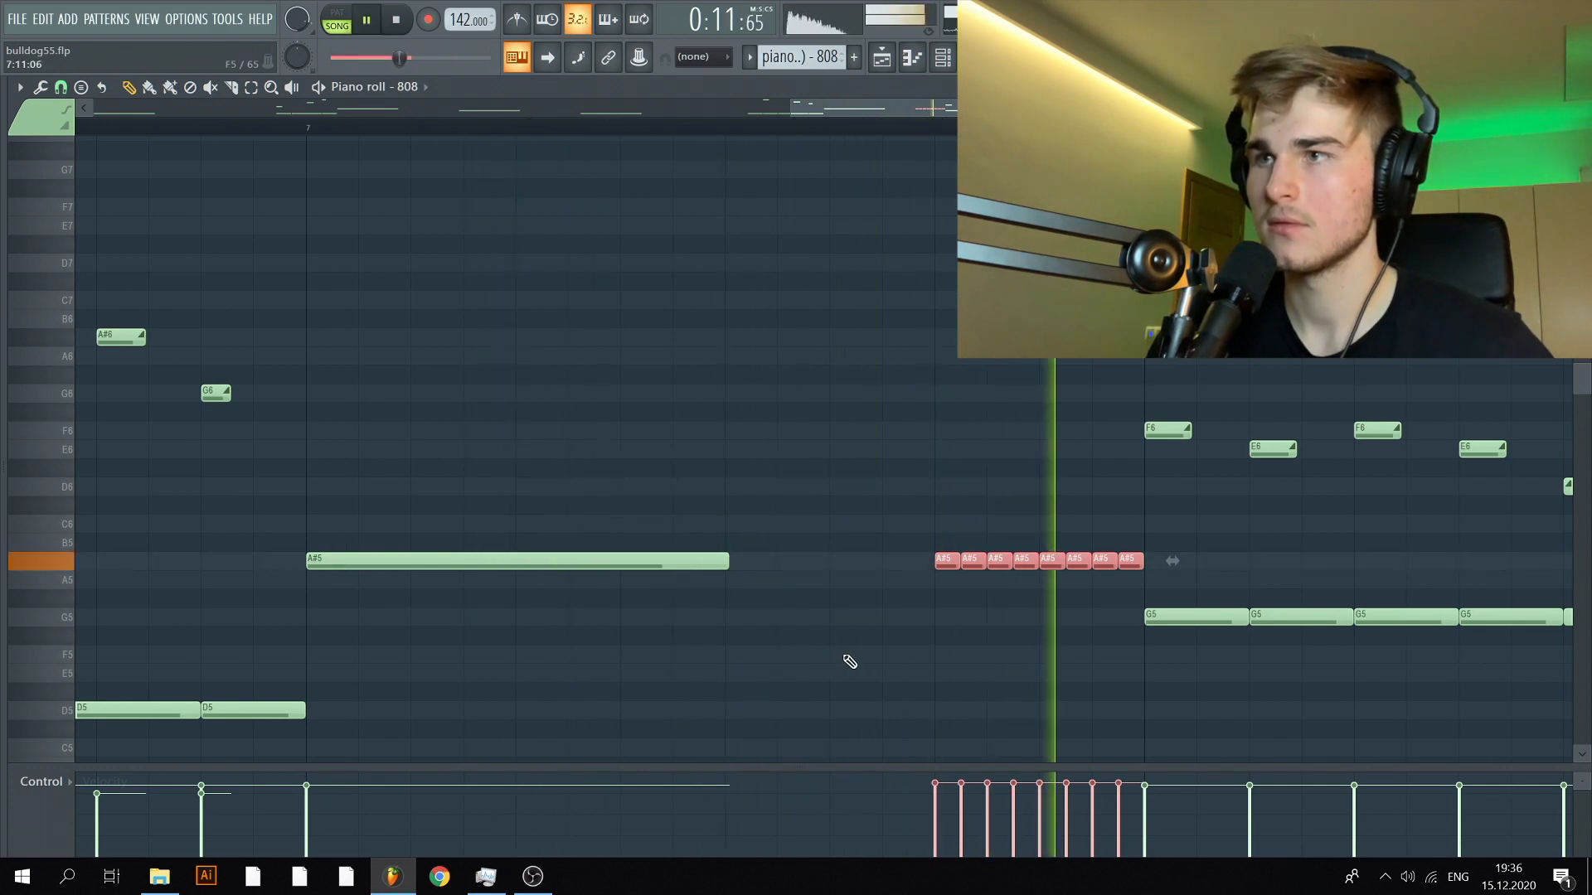
pyautogui.hotkey('ctrl', 'd')
pyautogui.press('space')
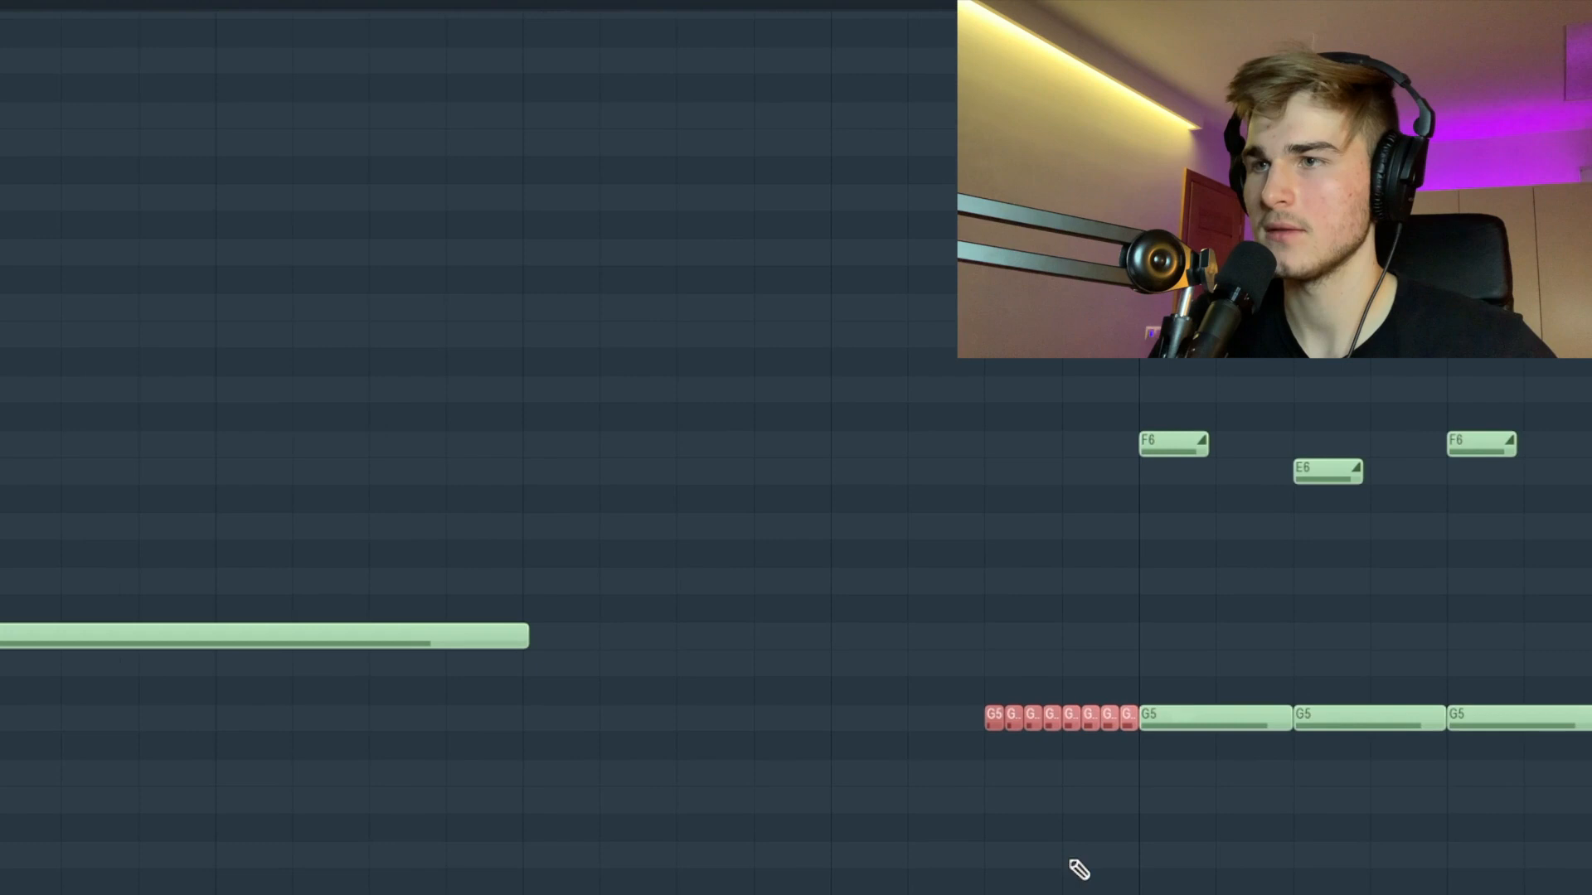
pyautogui.press('space')
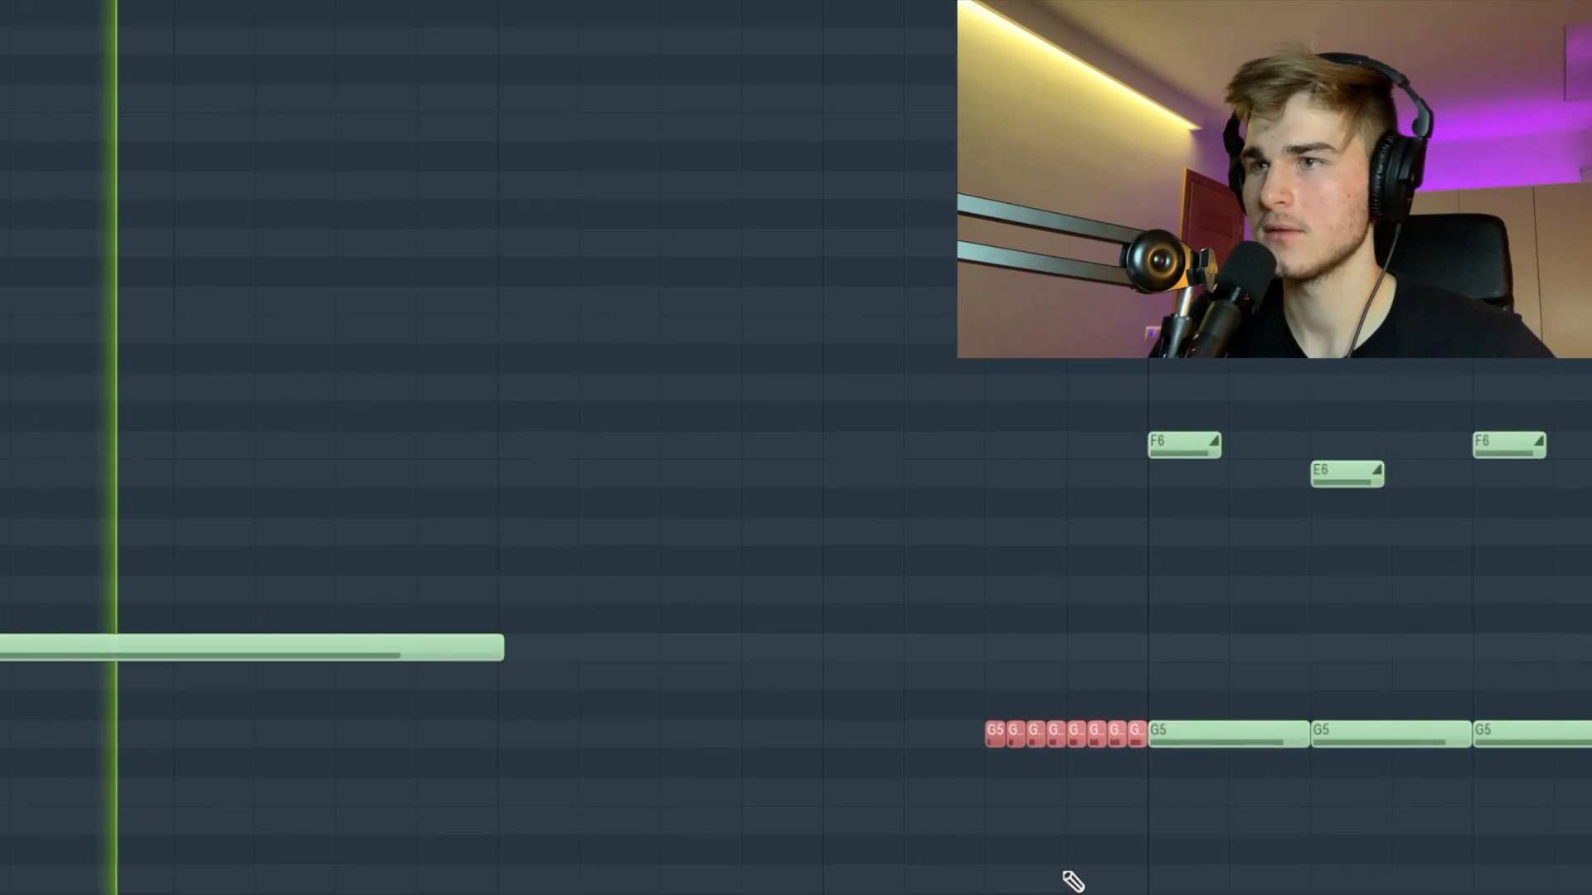
pyautogui.scroll(-3, 1074, 883)
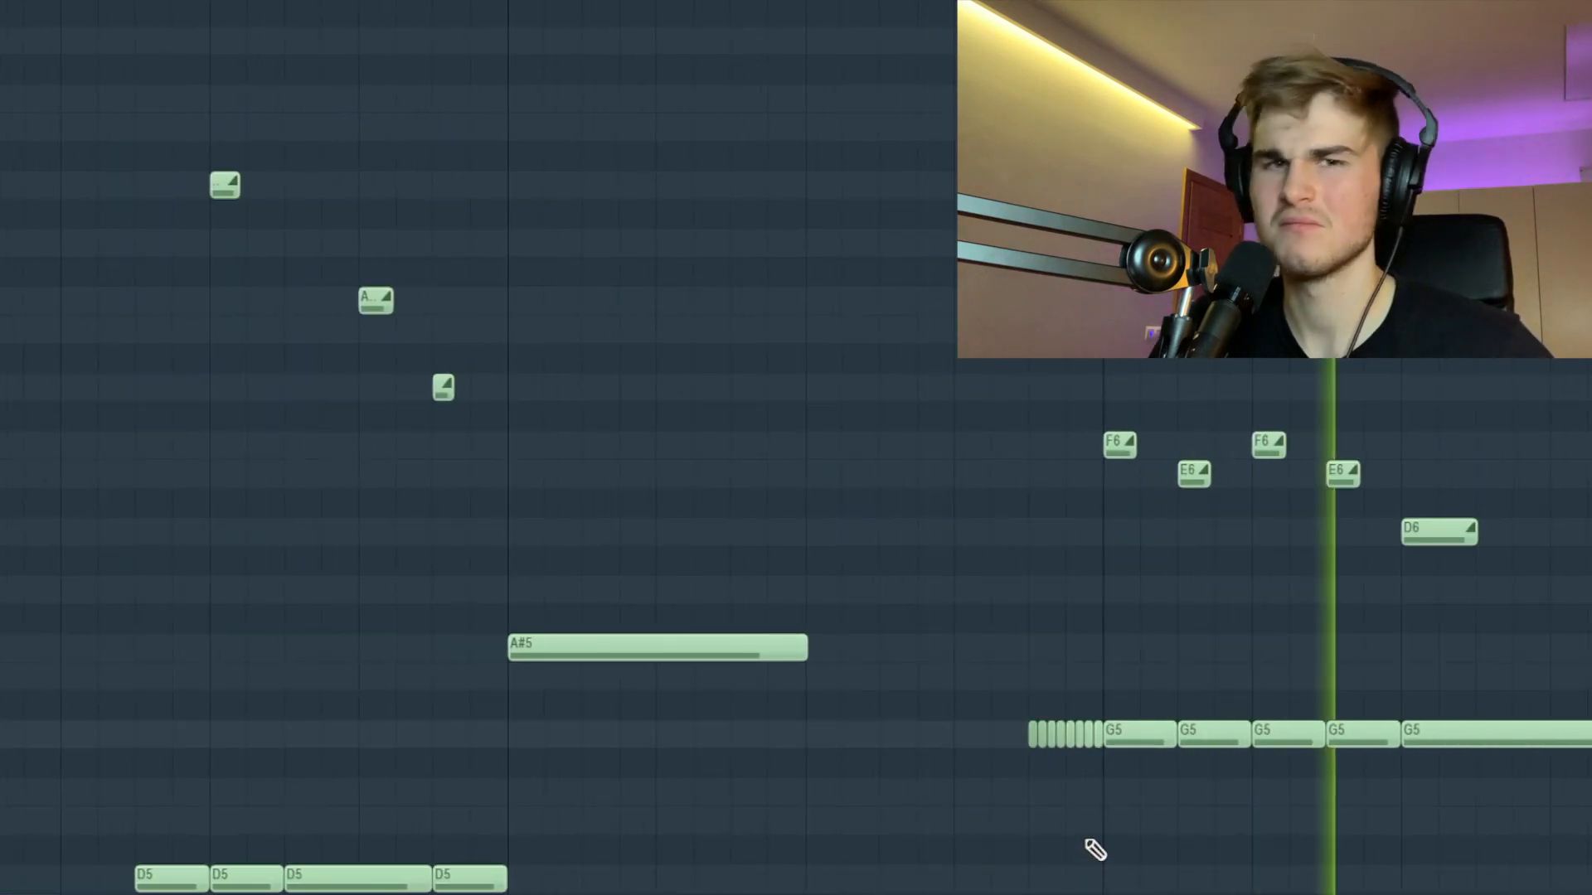
# Step: Move the chopped notes before bar 8 to F6 with rising velocities and add a C5 slide note over the last G5 note
pyautogui.scroll(4, 1194, 835)
pyautogui.keyDown('ctrl'); pyautogui.click(957, 745); pyautogui.keyUp('ctrl')
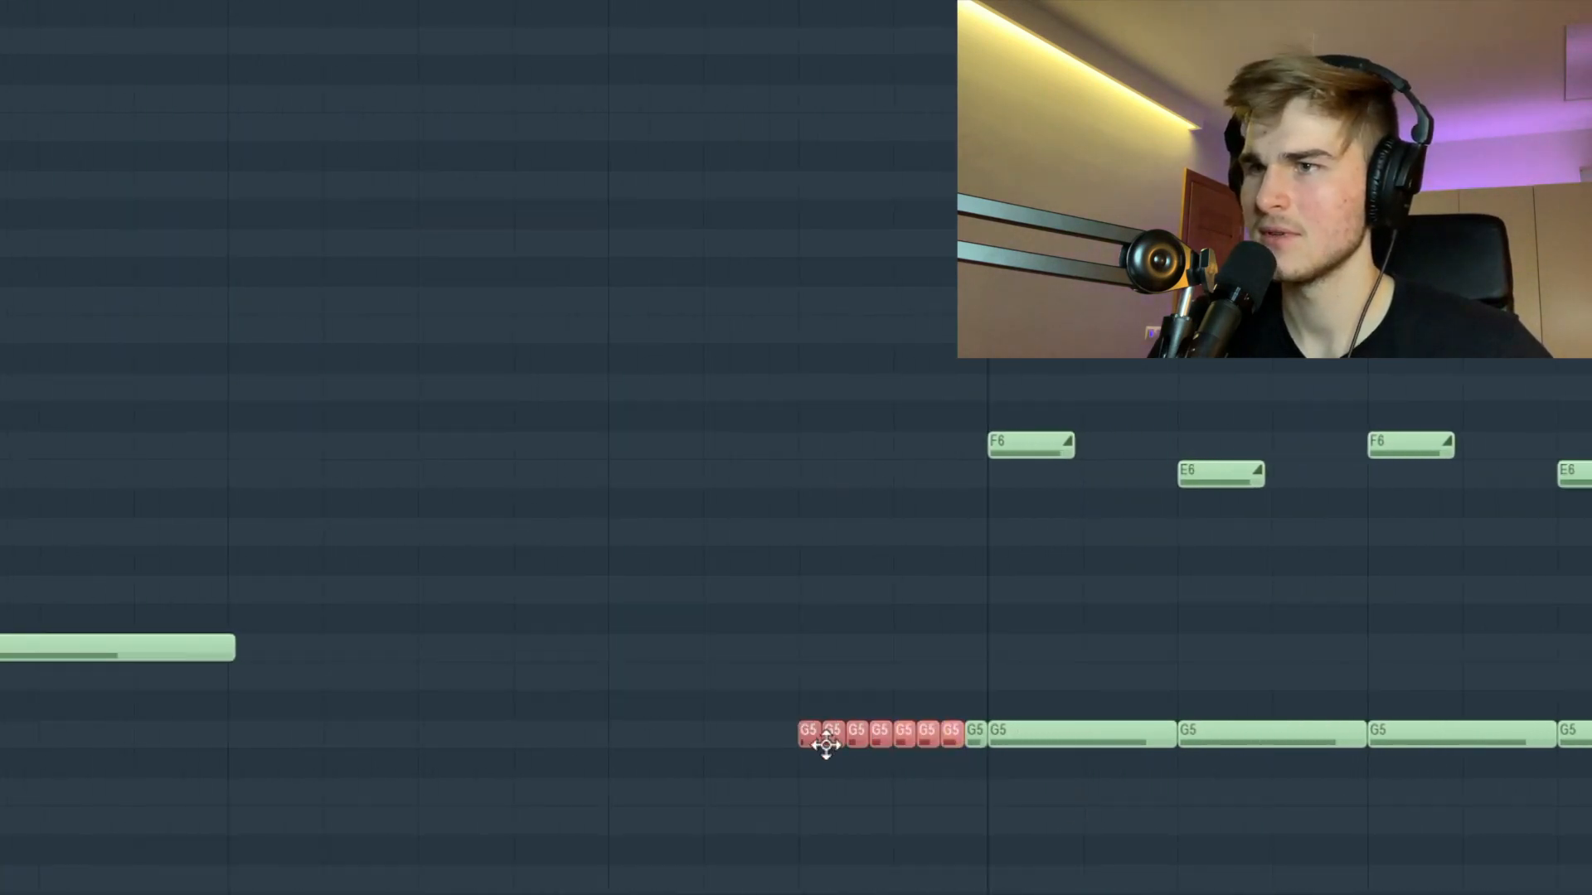
pyautogui.moveTo(970, 771); pyautogui.dragTo(825, 675)
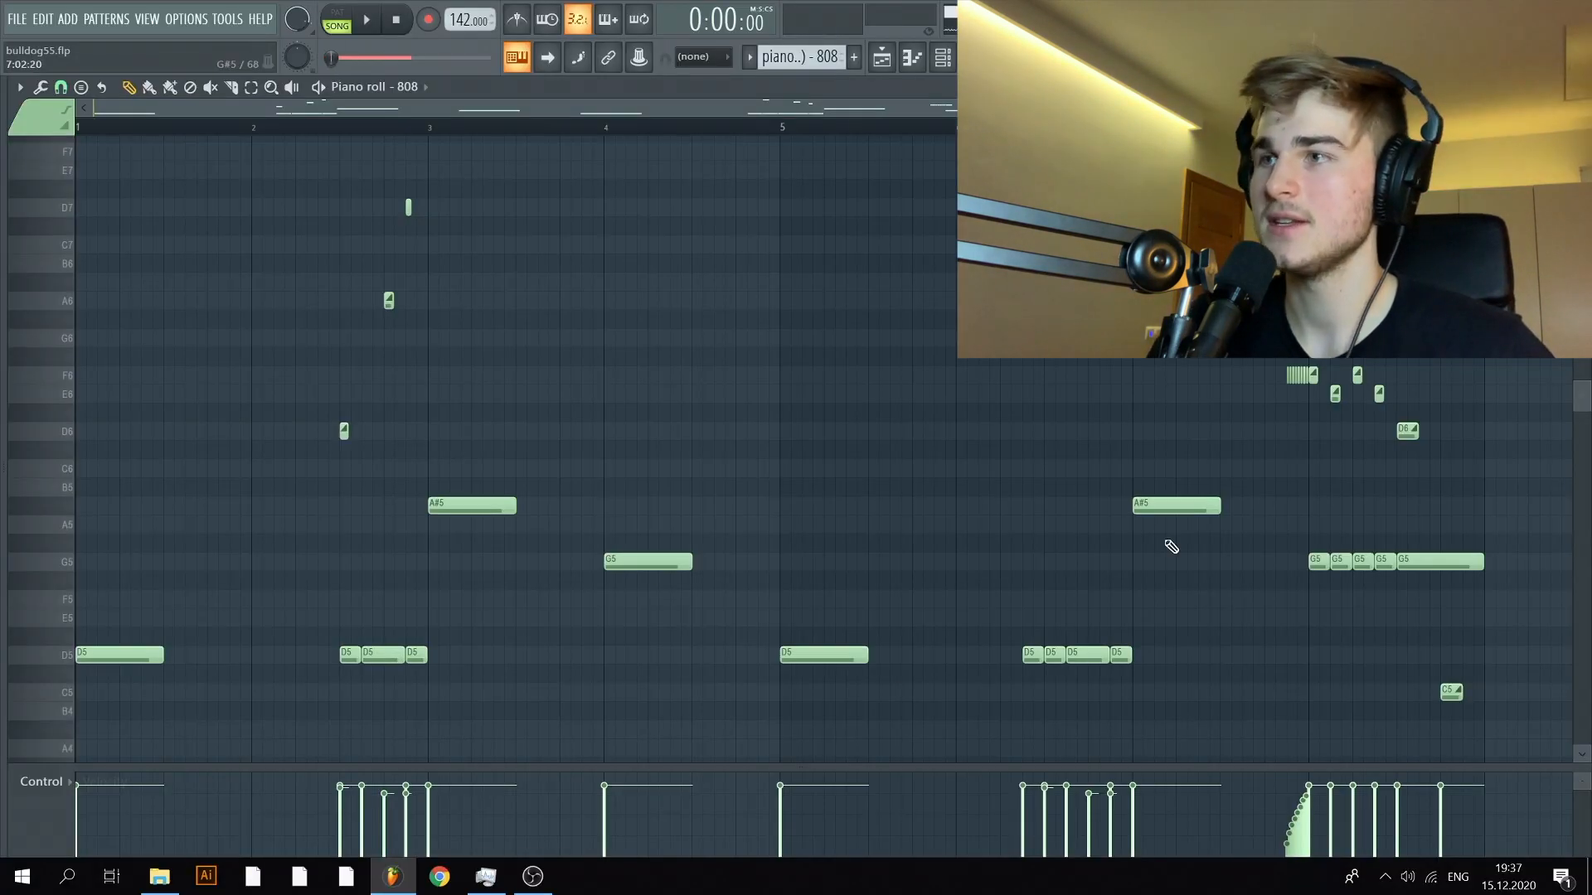
pyautogui.scroll(5, 1535, 693)
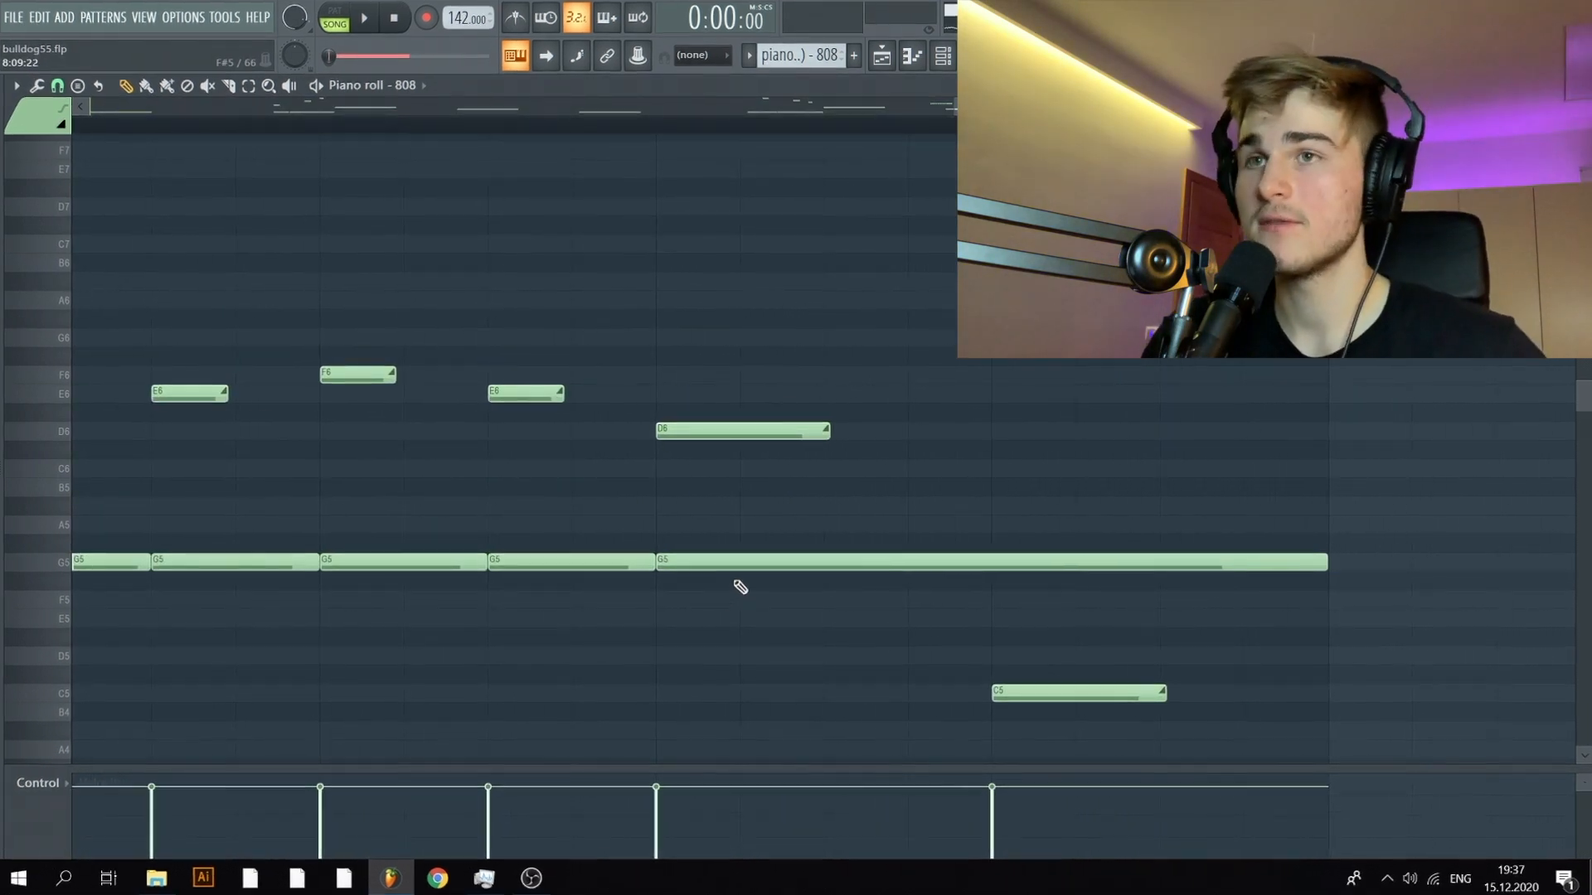
pyautogui.scroll(-3, 729, 548)
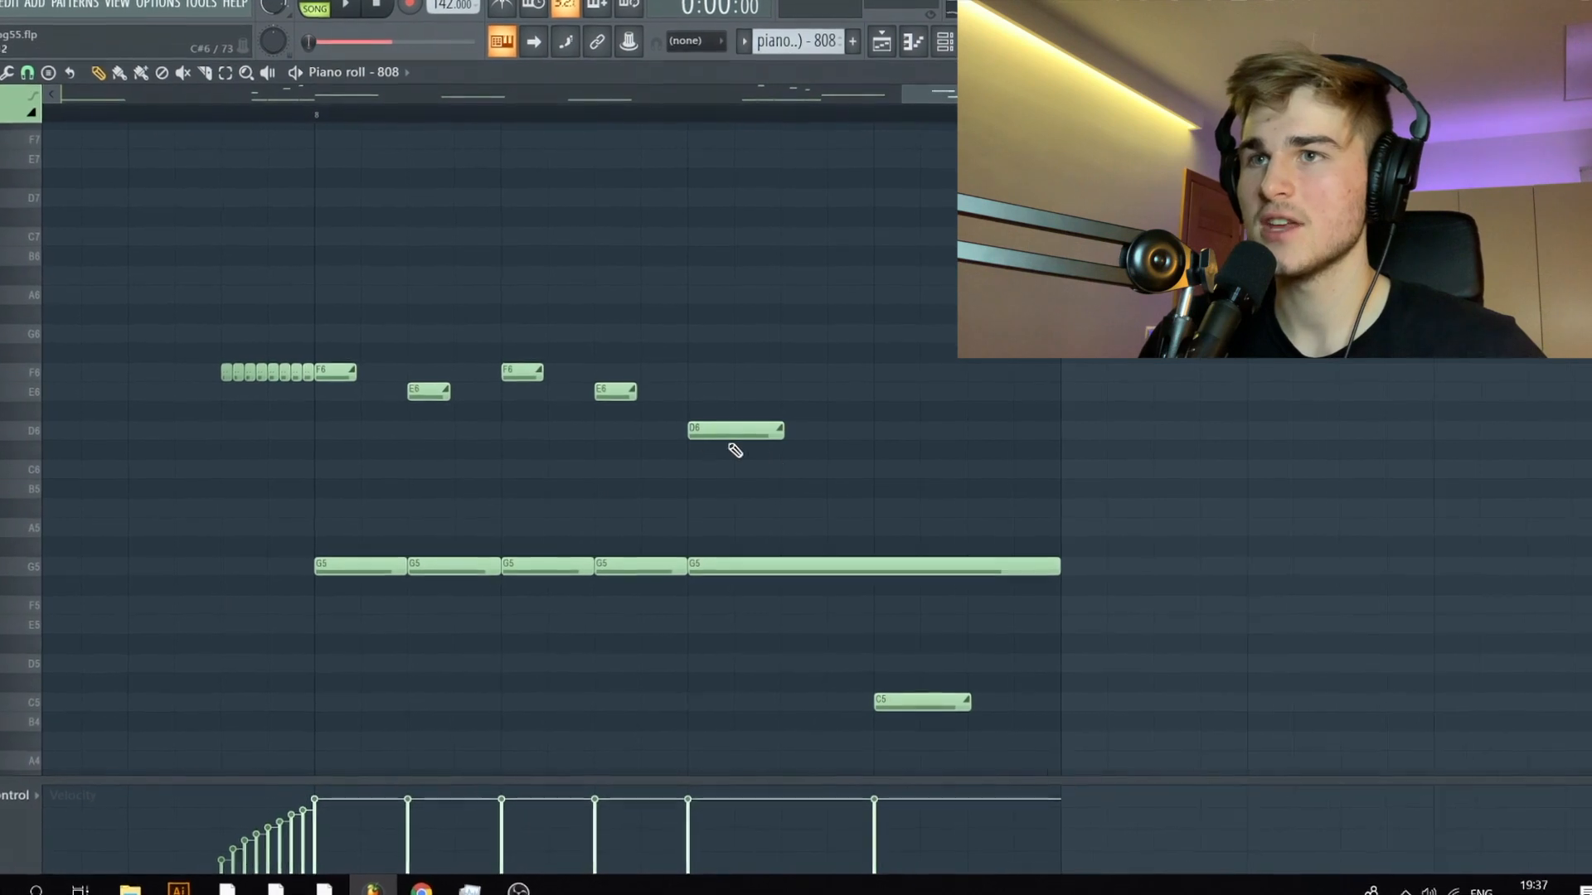
# Step: Unmute the kick and hihat tracks in the playlist and play the arrangement with the 808
pyautogui.click(303, 104)
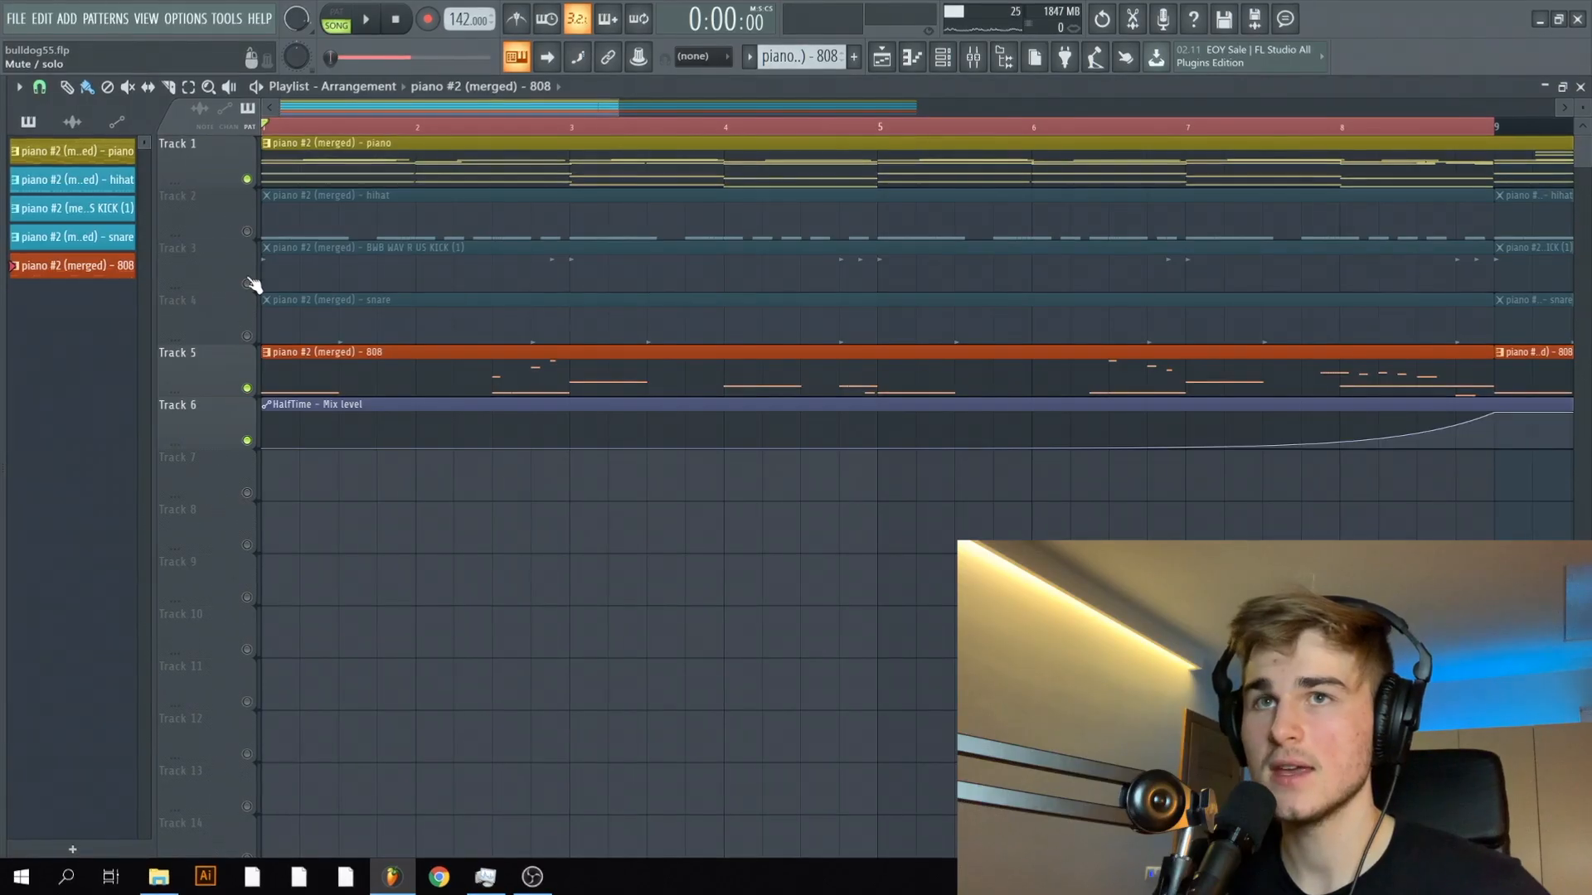
pyautogui.click(246, 284)
pyautogui.click(246, 232)
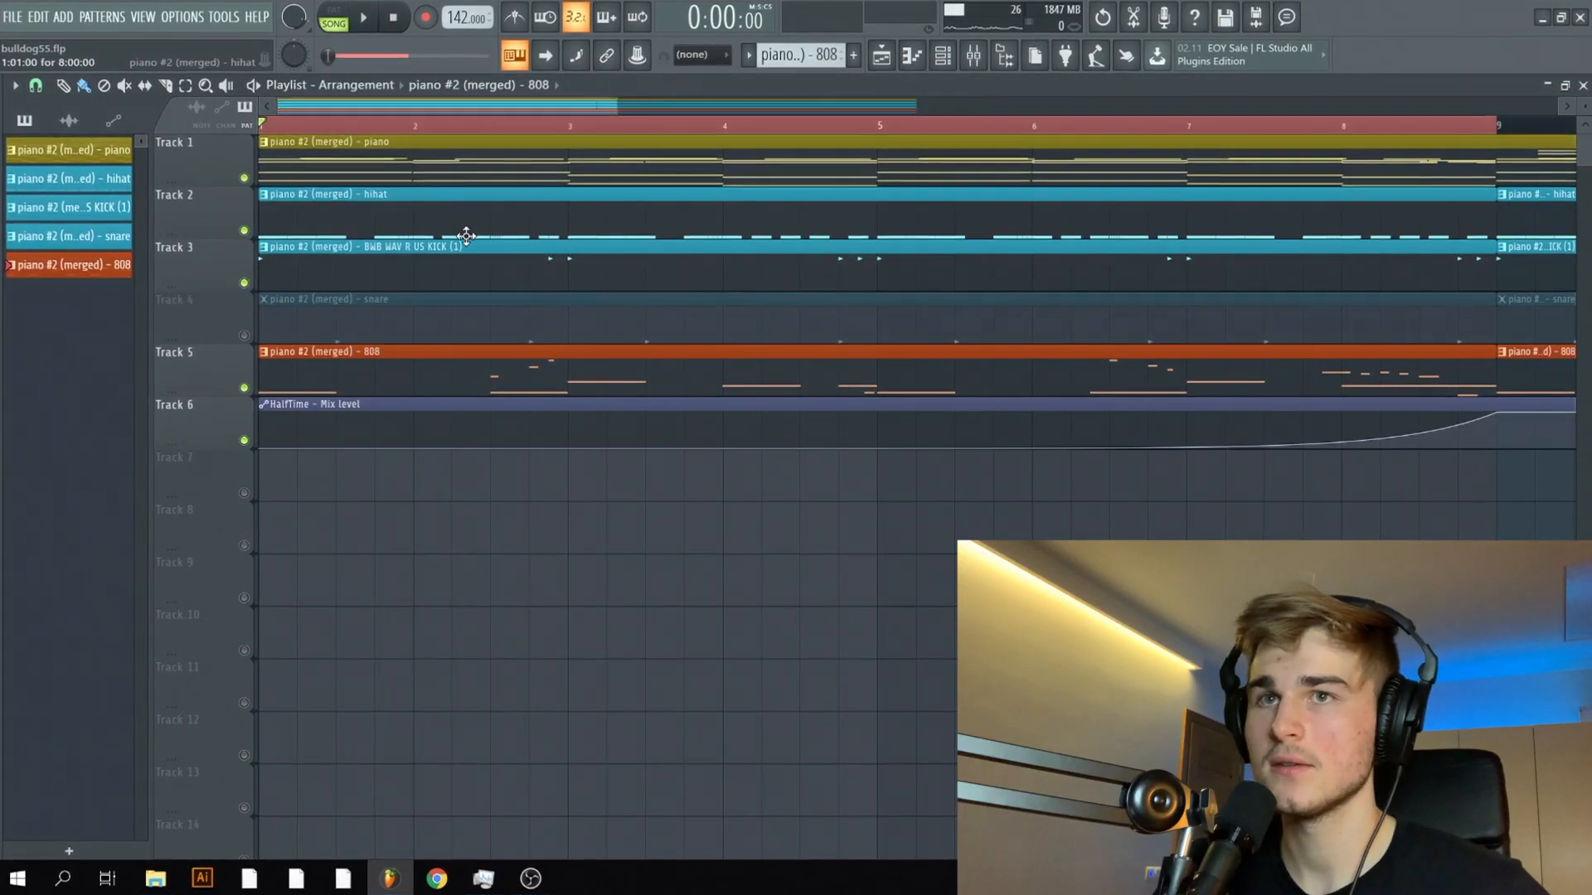
pyautogui.press('space')
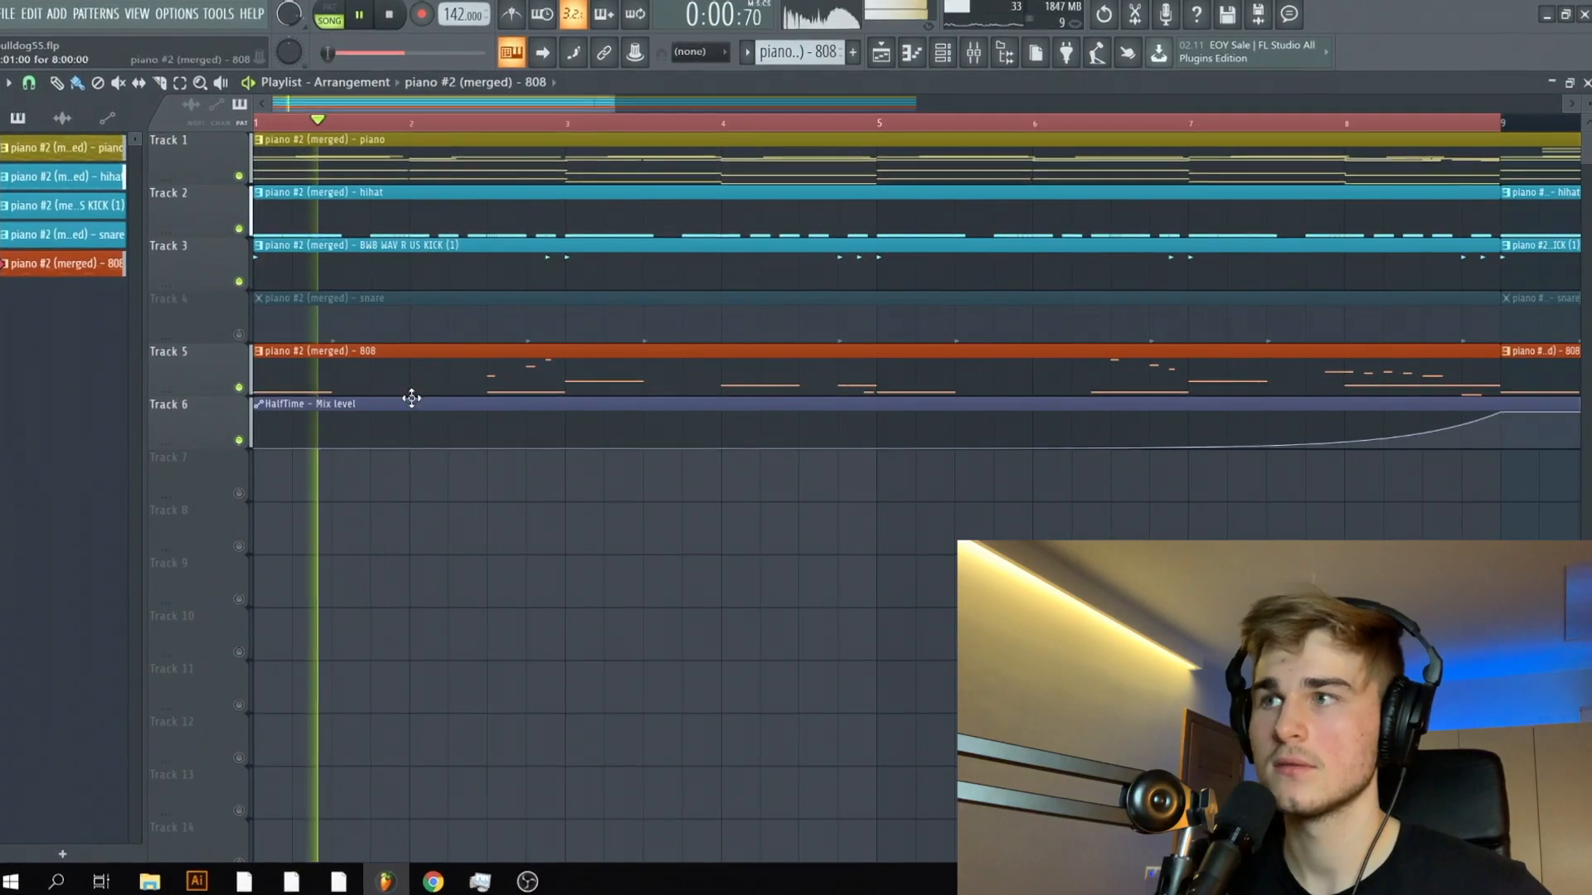
# Step: Display the note panning of the selected F6, E6 and D6 slide notes in bar 8 of the 808 and play them back
pyautogui.scroll(-2, 431, 586)
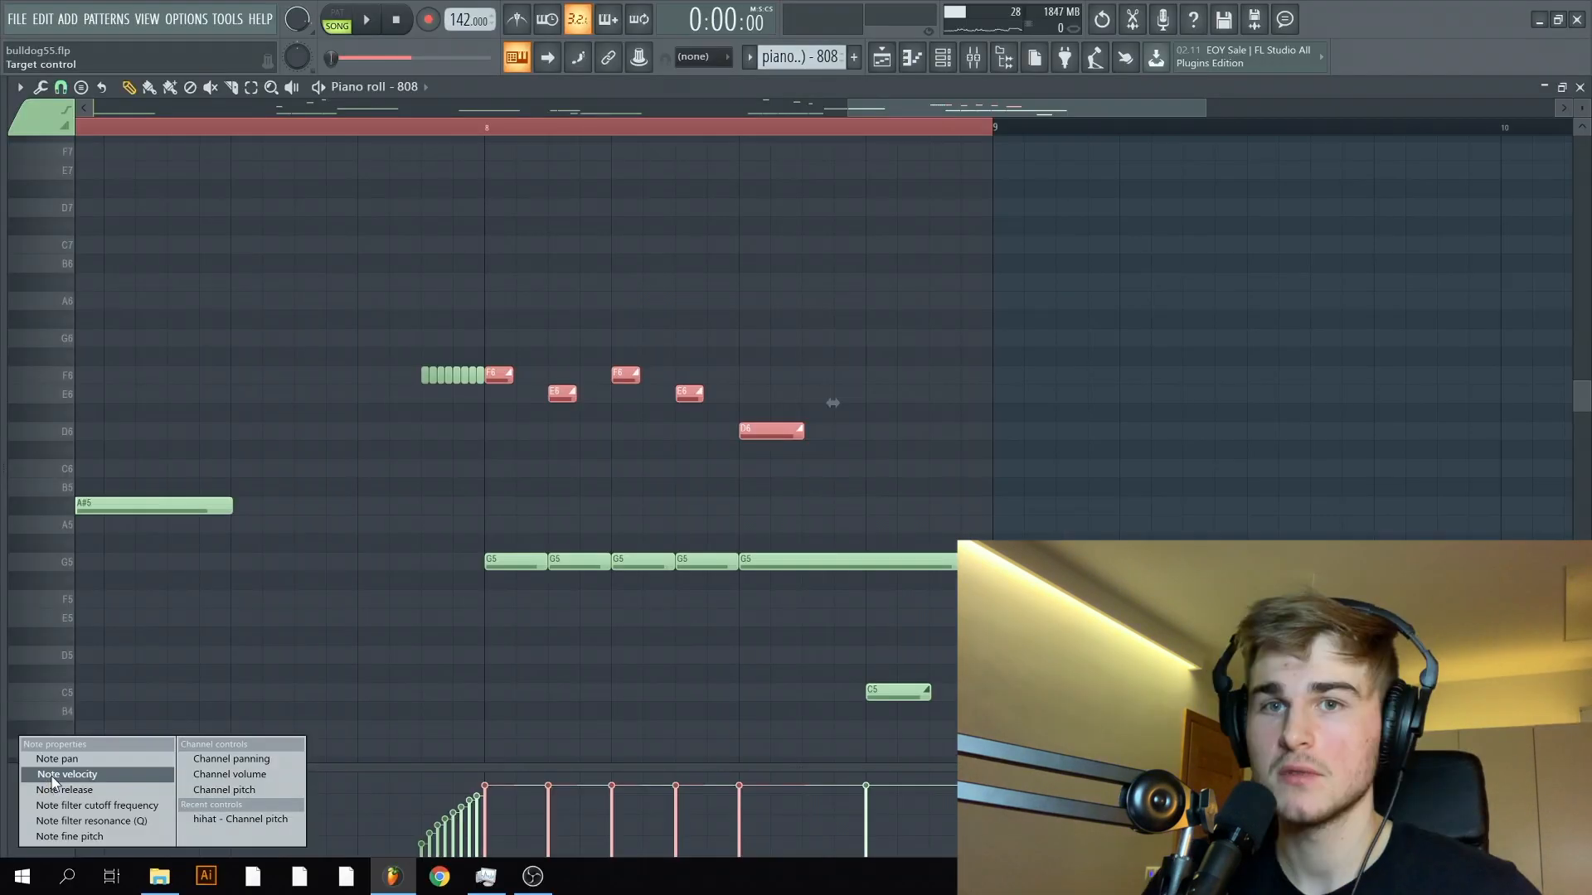
pyautogui.click(58, 754)
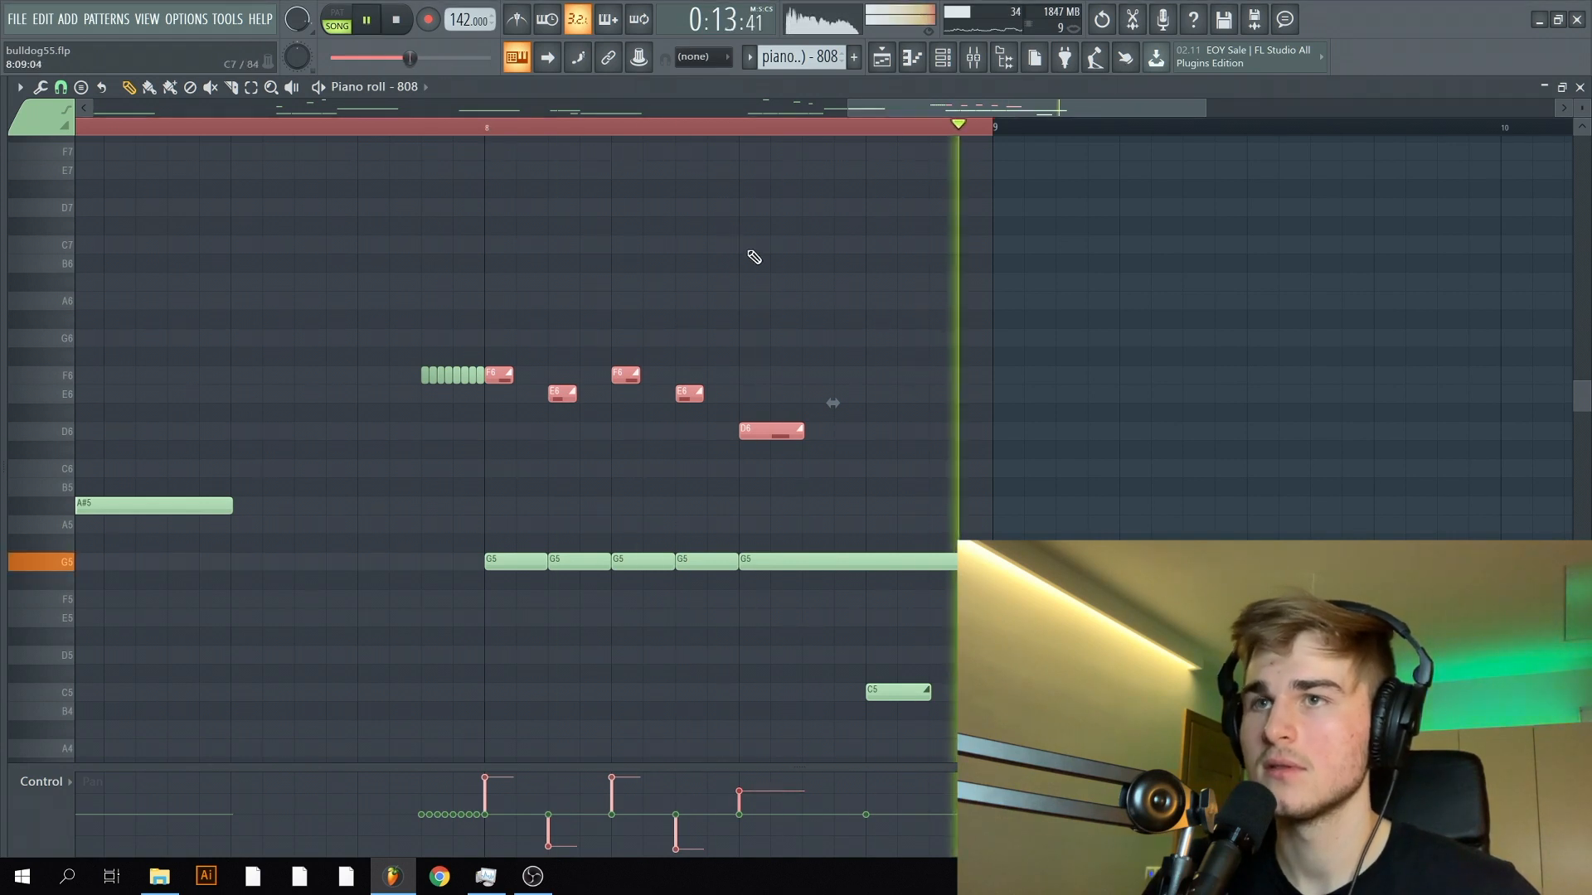
pyautogui.press('space')
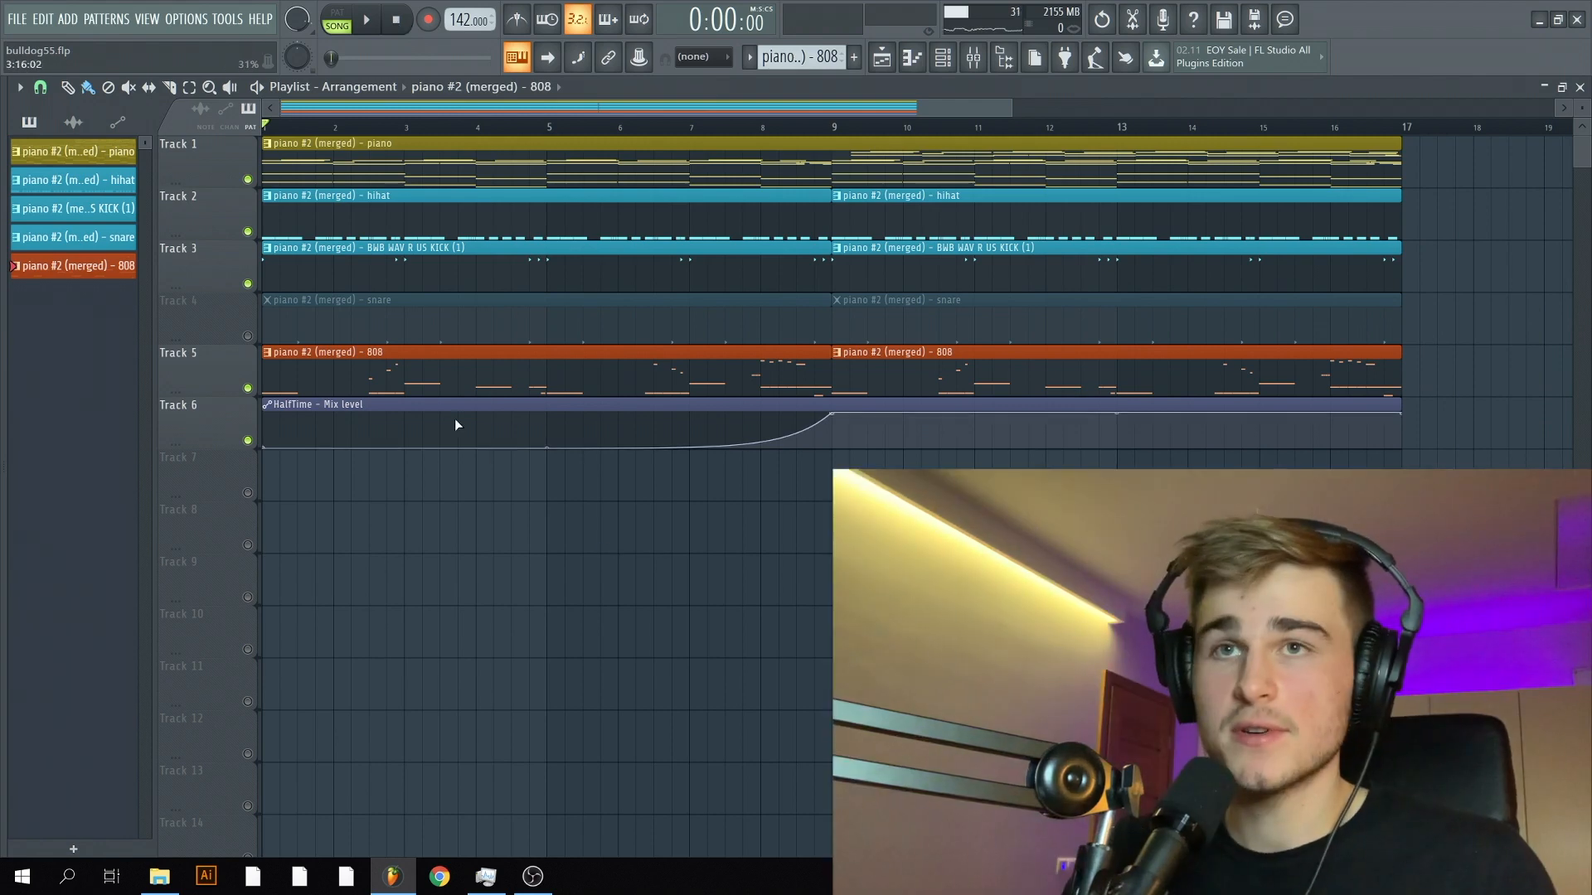
# Step: Open the snare pattern in the piano roll and inspect the sample settings of the snare channel
pyautogui.doubleClick(263, 336)
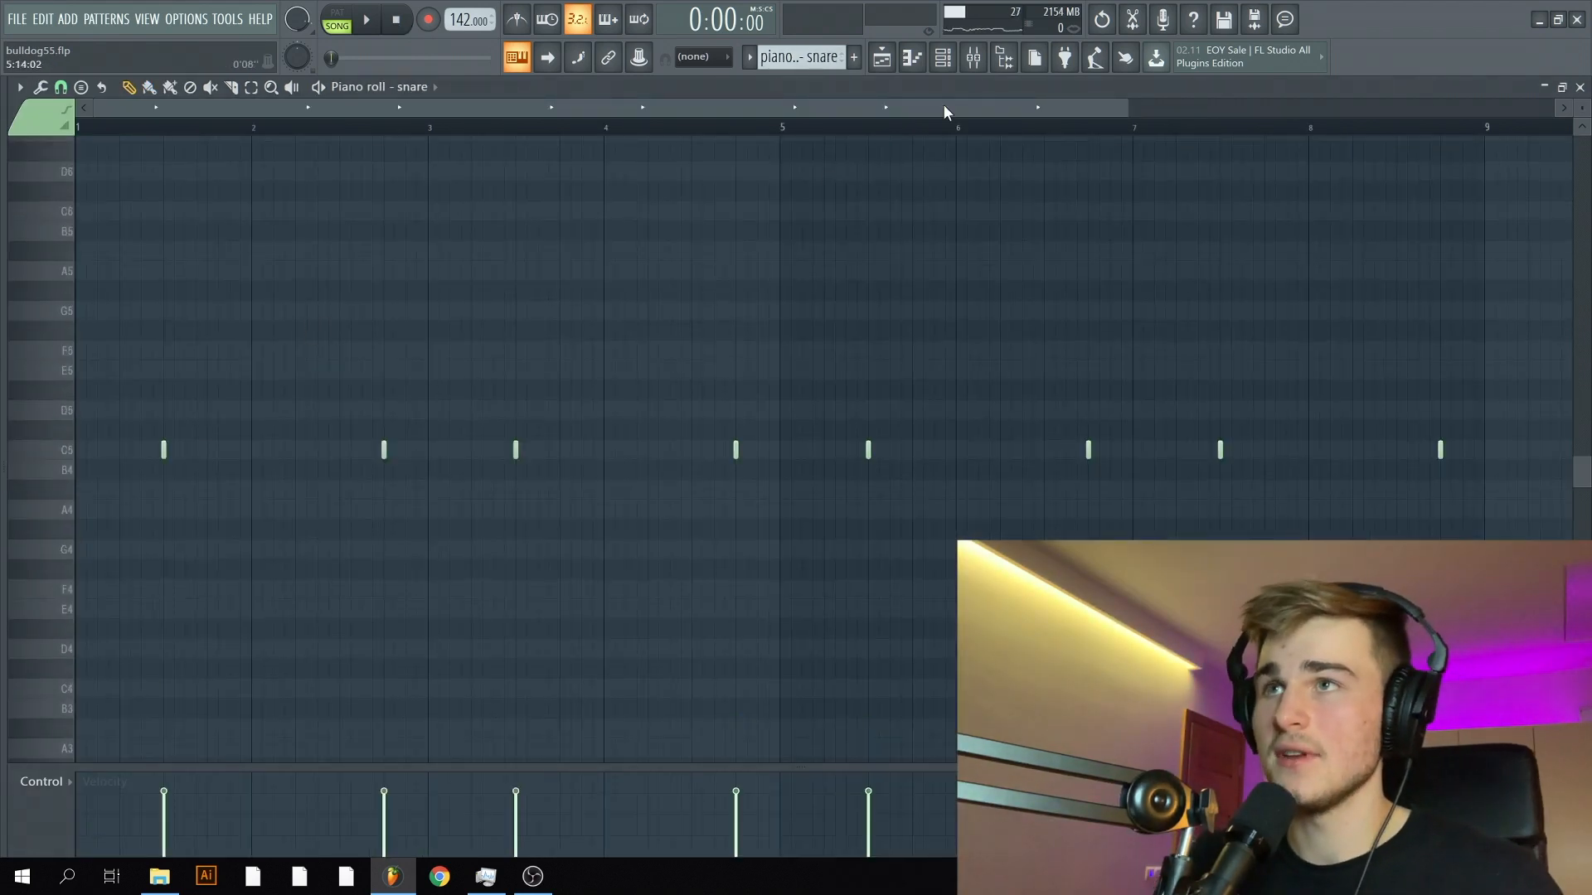
pyautogui.click(954, 65)
pyautogui.click(412, 740)
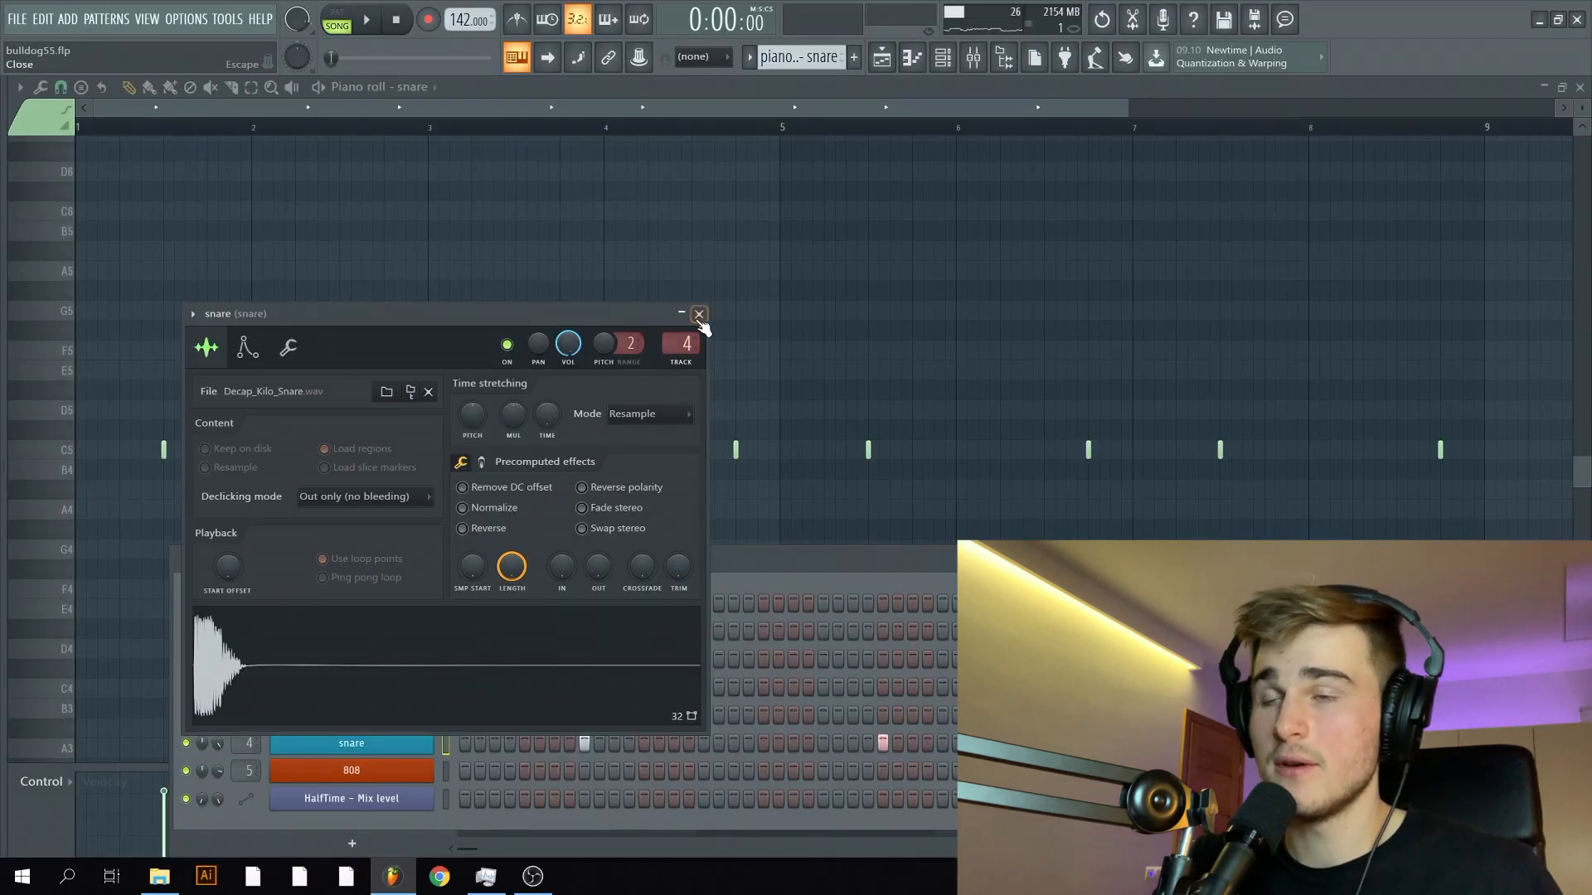
pyautogui.click(699, 315)
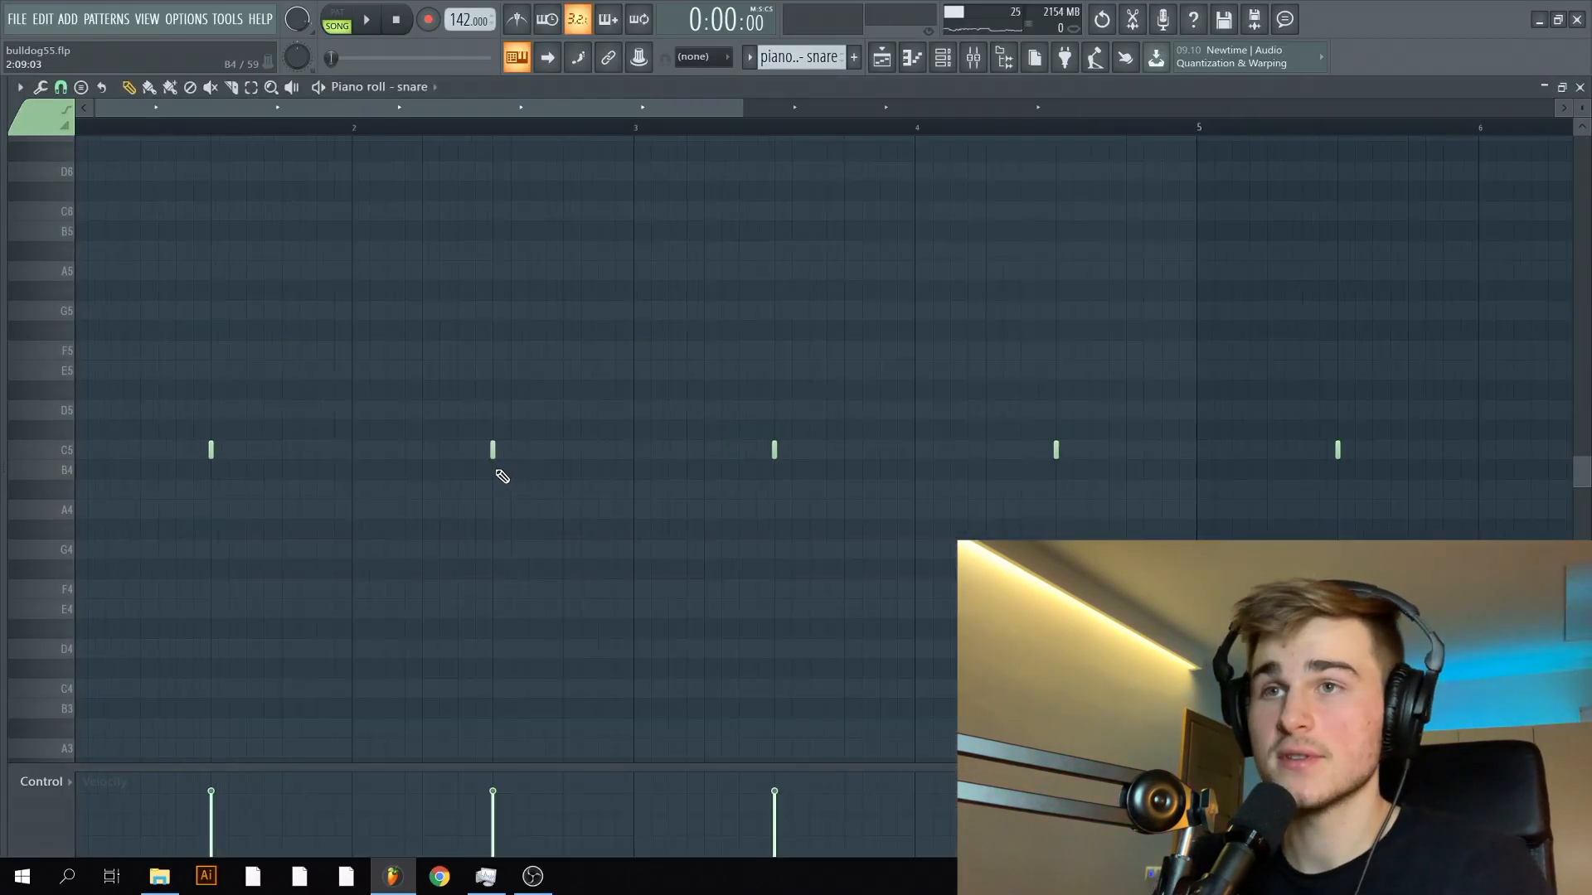
# Step: Move the snare hits in every second bar to beat 4 and add an extra hit at the end of bar 6 during playback
pyautogui.press('space')
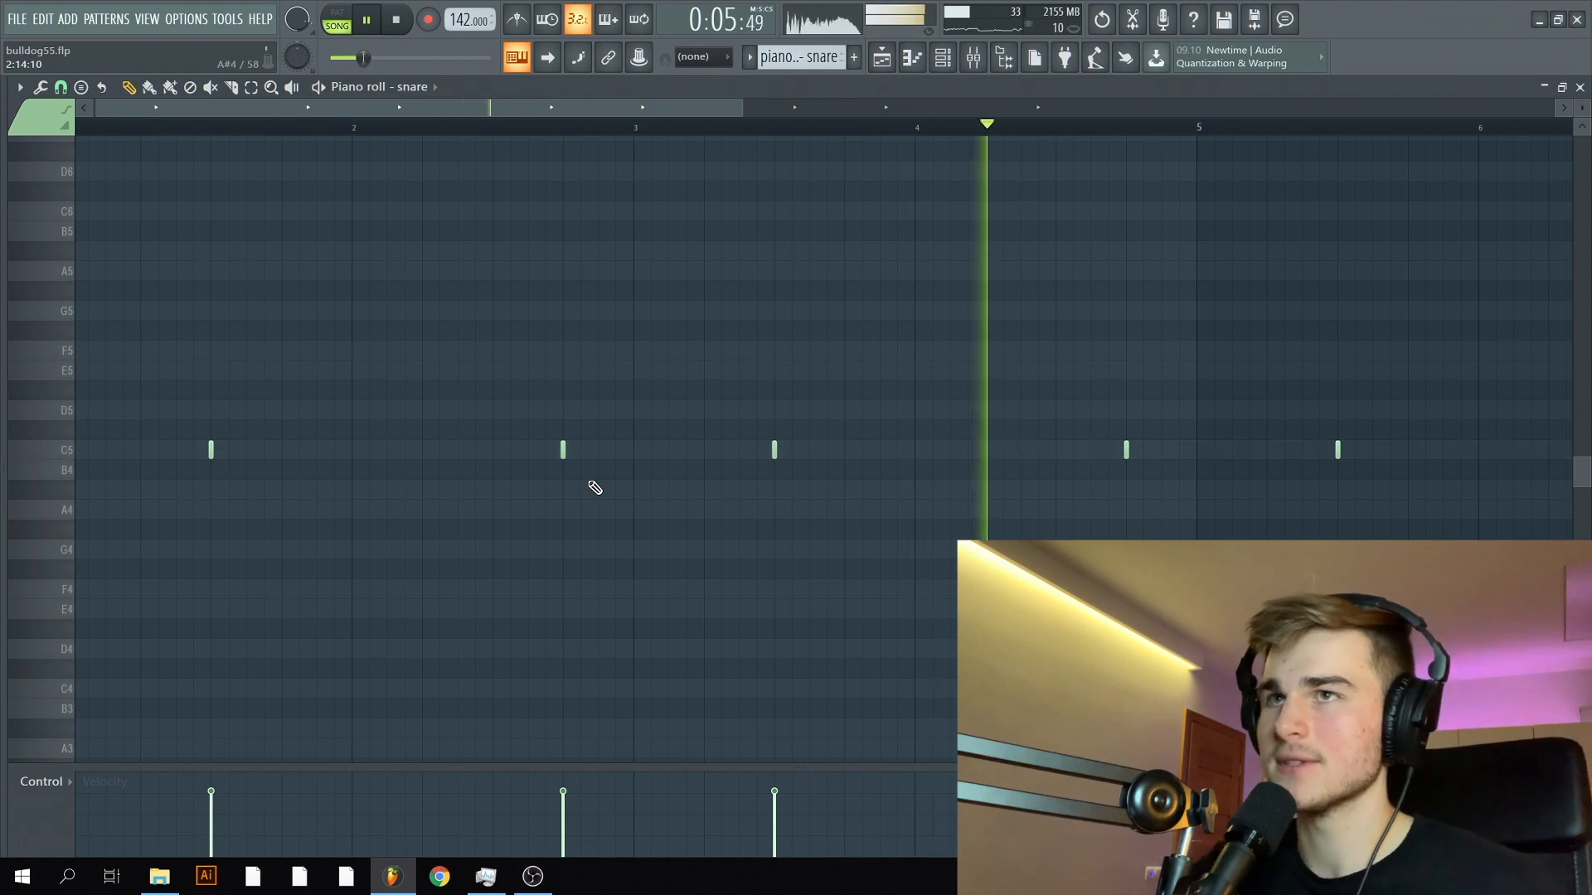
pyautogui.scroll(-3, 580, 494)
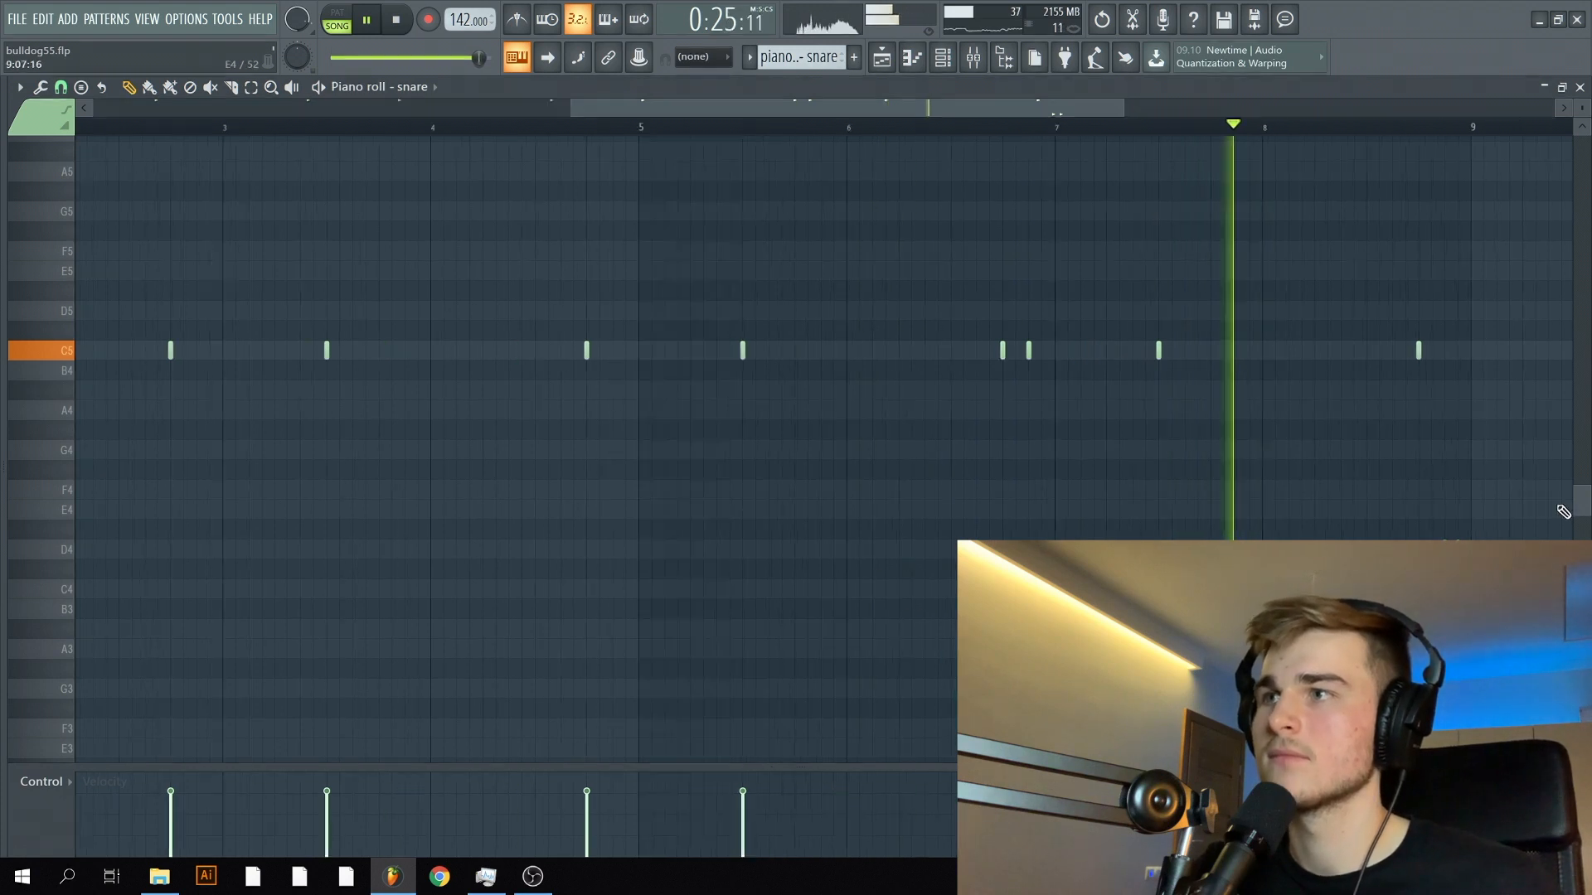
pyautogui.scroll(4, 1413, 476)
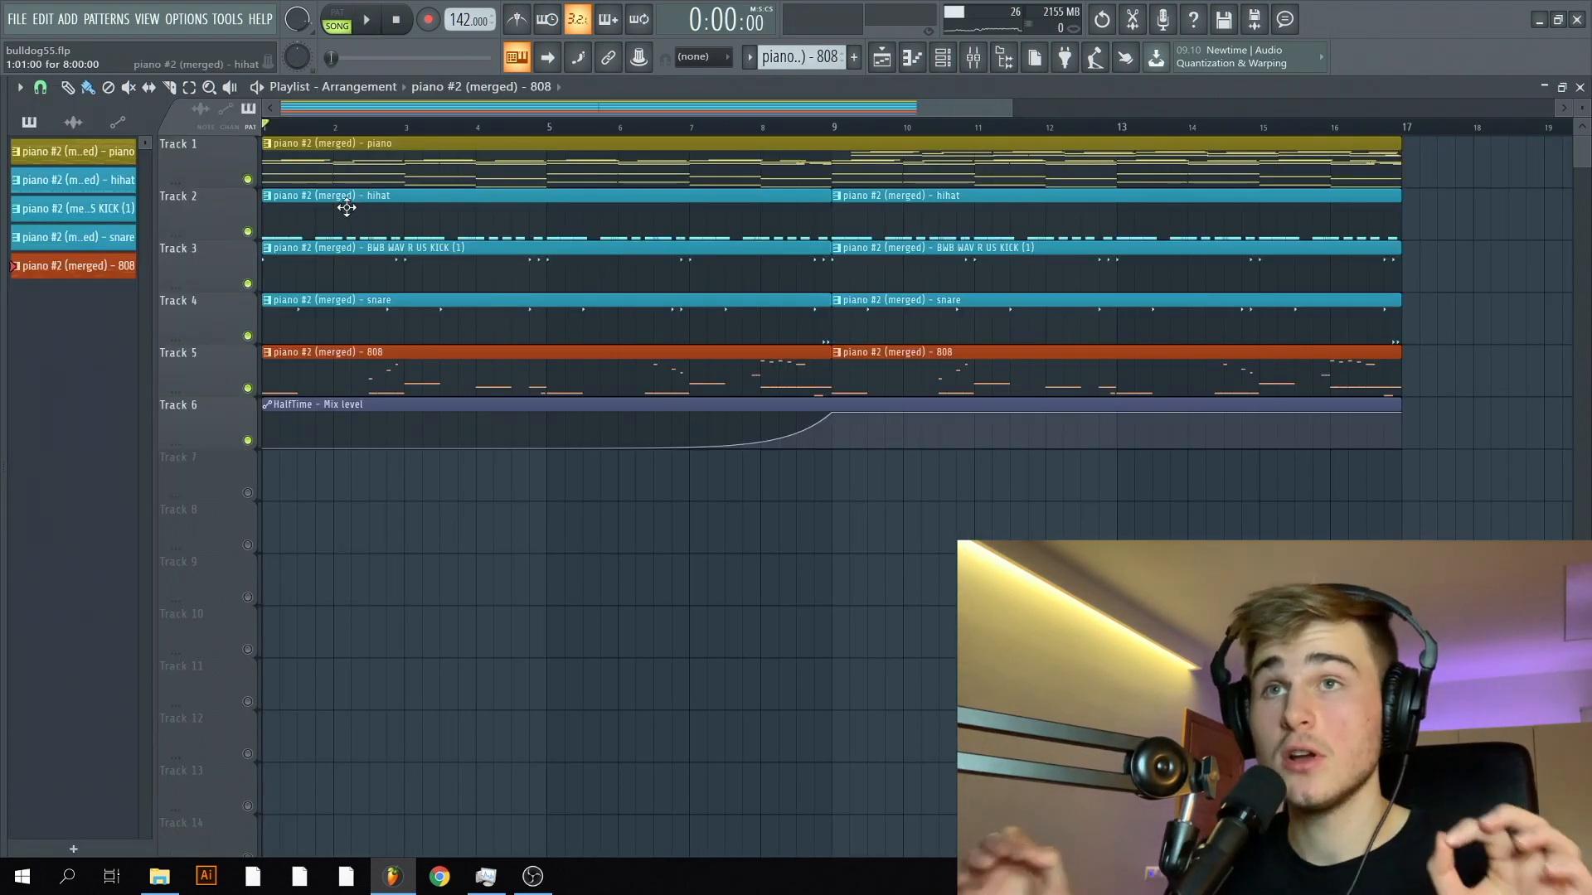
# Step: Slice the drum and 808 clips at bar 3, delete the 808 and kick from the first two bars, and play the intro
pyautogui.scroll(2, 338, 233)
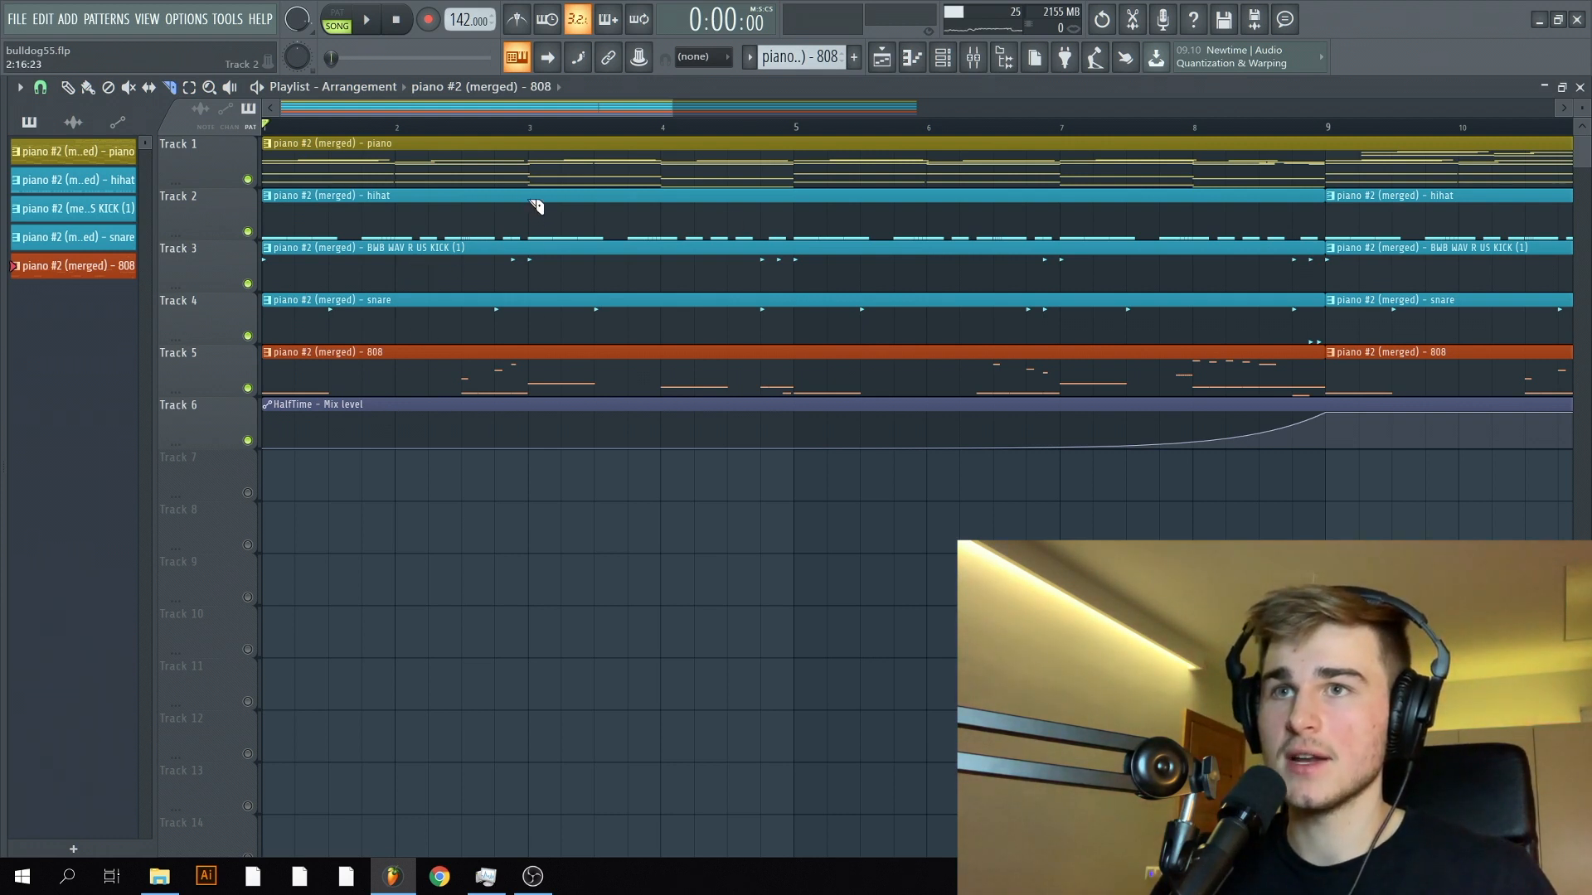
pyautogui.rightClick(437, 370)
pyautogui.rightClick(295, 271)
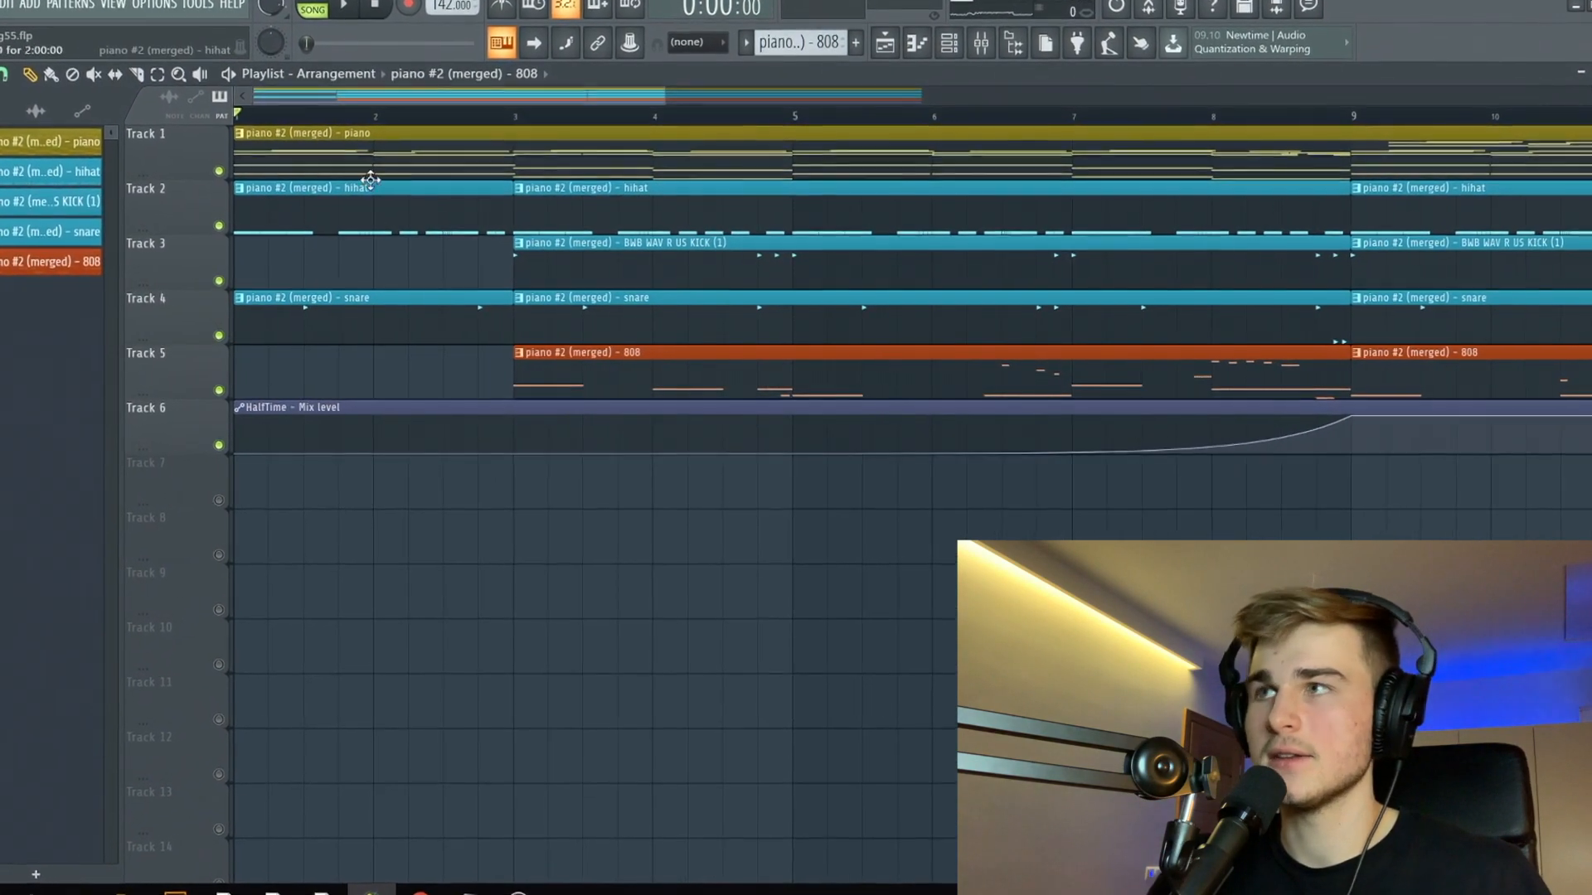
pyautogui.press('space')
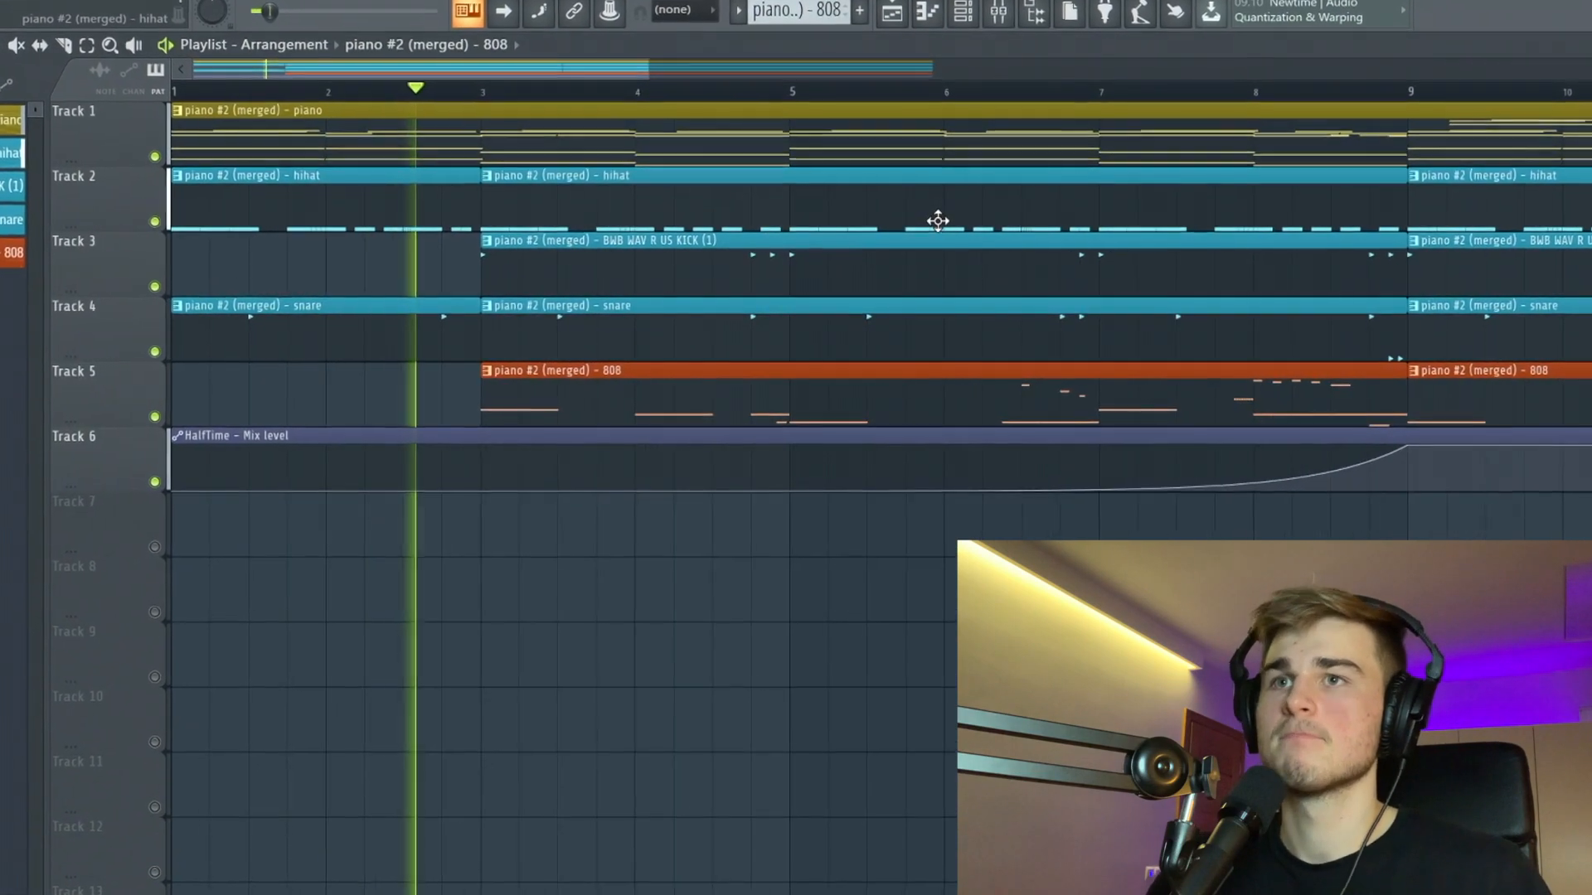
# Step: Shorten the intro hihat clip so it ends halfway through bar 2
pyautogui.scroll(-4, 939, 219)
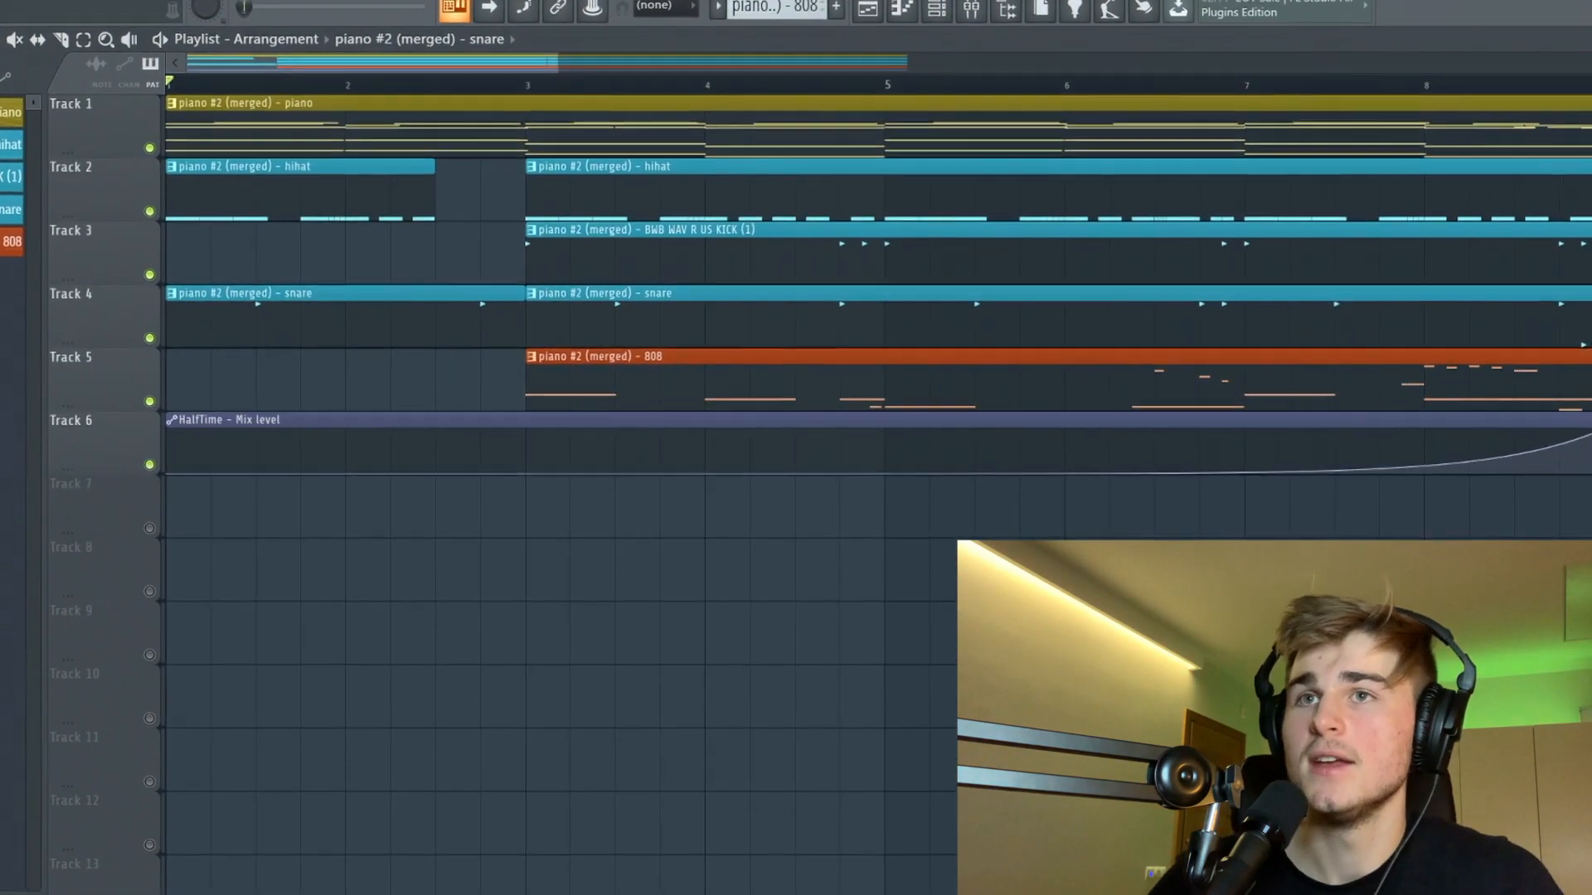
pyautogui.scroll(3, 504, 281)
pyautogui.scroll(-4, 507, 258)
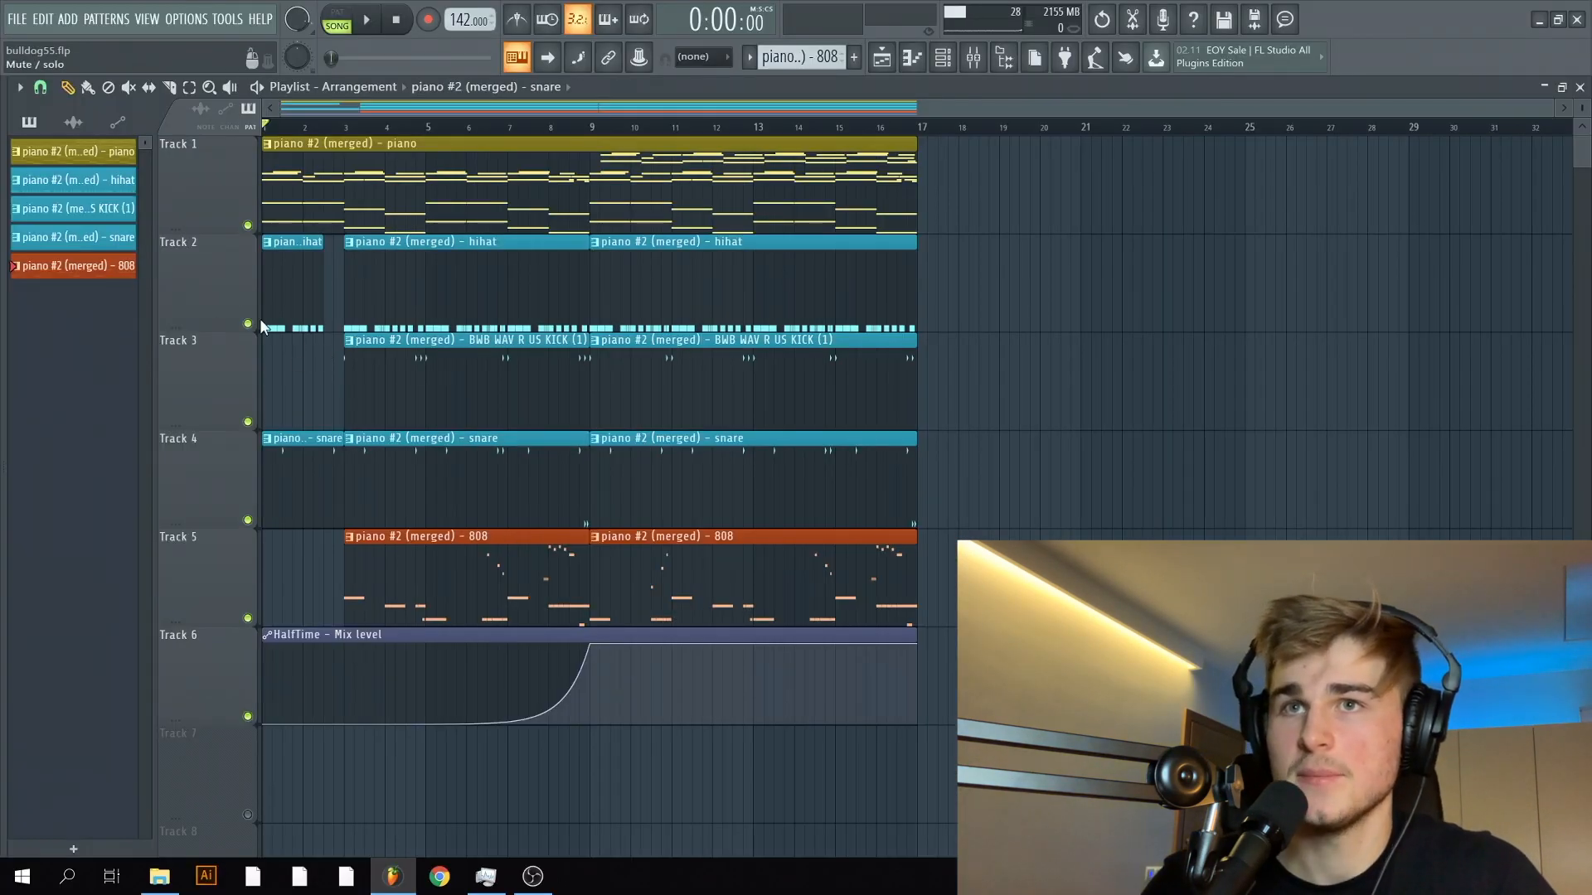
# Step: Duplicate the arrangement, keeping only eight-bar drum and 808 copies at bar 17, and repeat the piano clip from bar 17
pyautogui.hotkey('ctrl', 'a')
pyautogui.hotkey('ctrl', 'b')
pyautogui.rightClick(1077, 191)
pyautogui.rightClick(937, 680)
pyautogui.moveTo(1326, 287); pyautogui.dragTo(999, 286)
pyautogui.keyDown('ctrl'); pyautogui.click(605, 162); pyautogui.keyUp('ctrl')
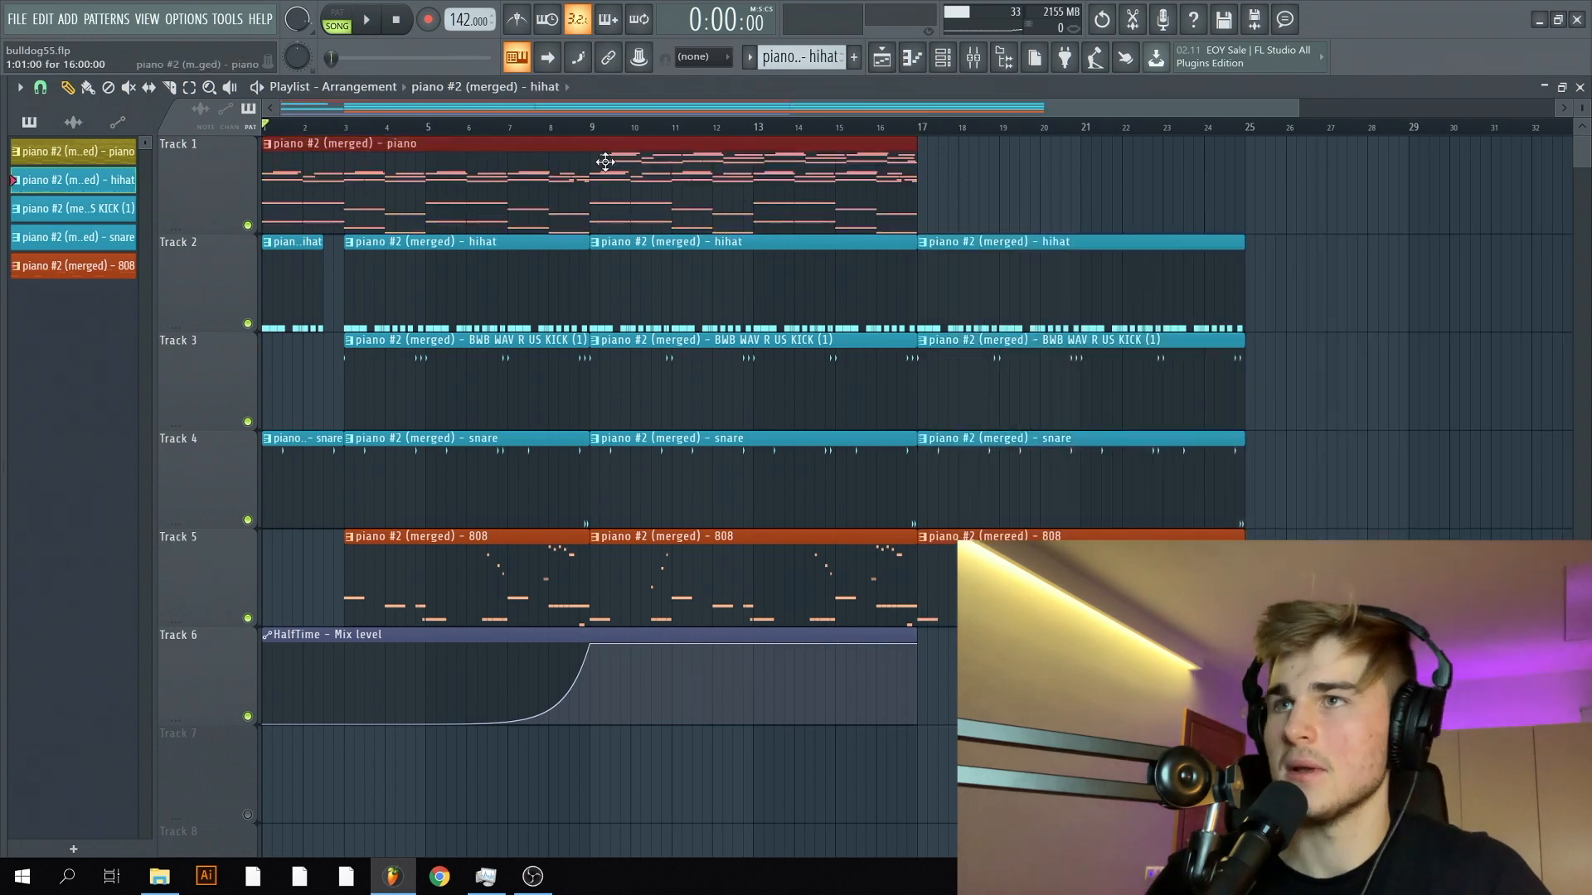
pyautogui.hotkey('ctrl', 'b')
# Step: Move the HalfTime automation clip to bar 9 and delete the drum and 808 copies after bar 17
pyautogui.keyDown('ctrl'); pyautogui.click(1321, 288); pyautogui.keyUp('ctrl')
pyautogui.moveTo(319, 635); pyautogui.dragTo(647, 635)
pyautogui.moveTo(1277, 277); pyautogui.dragTo(937, 580)
pyautogui.press('Delete')
# Step: Shift the hihat, kick, snare and 808 clips eight bars so the drums begin at bar 9, and play the song
pyautogui.moveTo(937, 278); pyautogui.dragTo(365, 680)
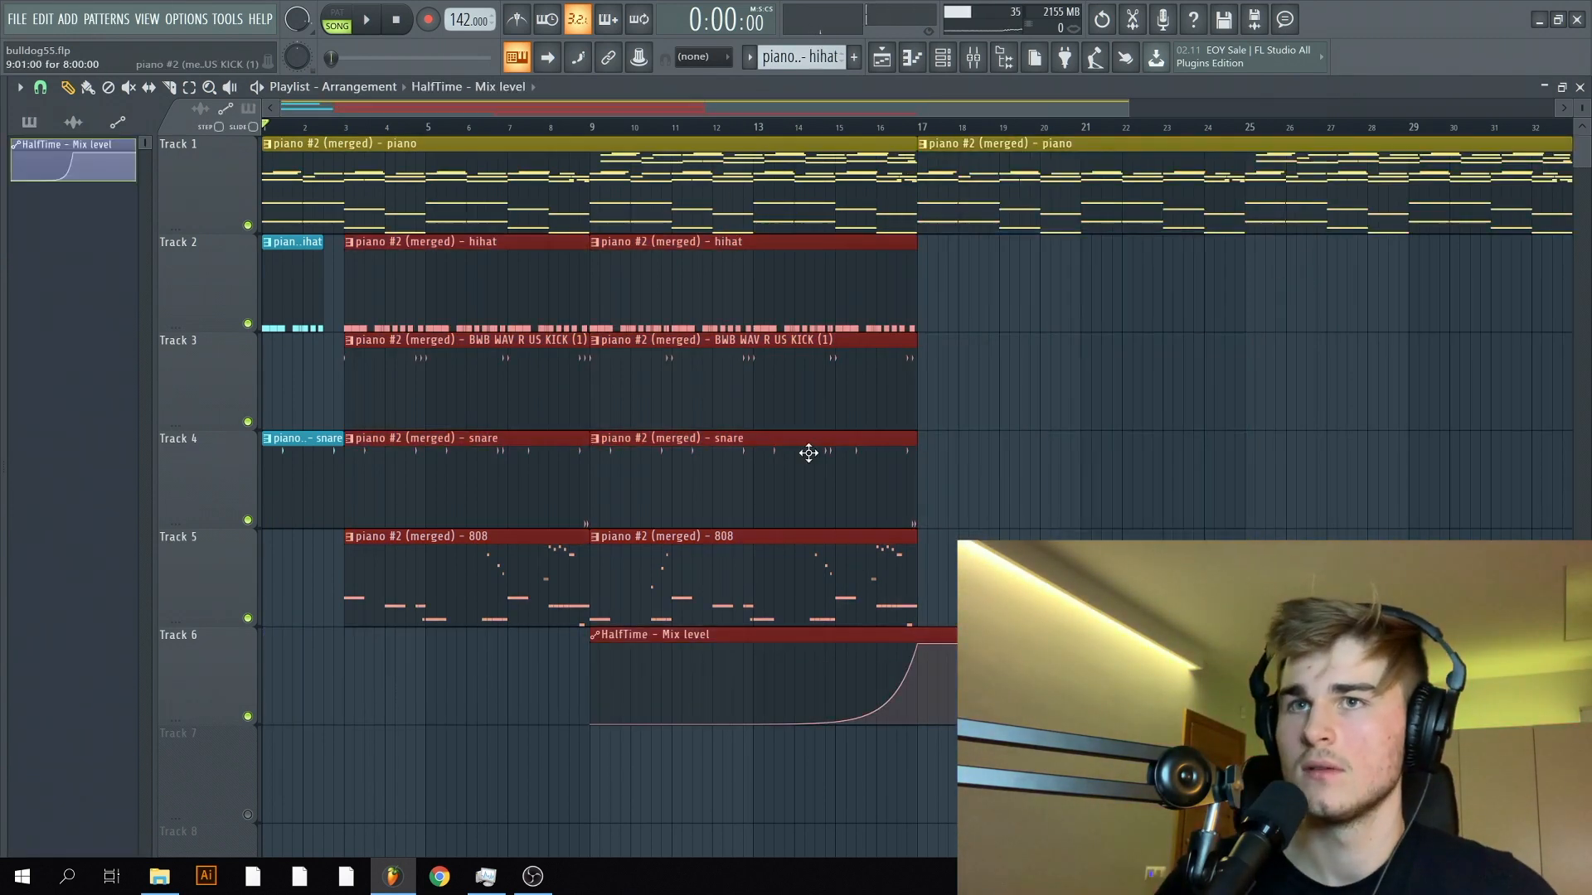
pyautogui.moveTo(936, 581); pyautogui.dragTo(282, 278)
pyautogui.moveTo(630, 286); pyautogui.dragTo(958, 286)
pyautogui.hotkey('ctrl', 'd')
pyautogui.press('space')
pyautogui.scroll(2, 617, 563)
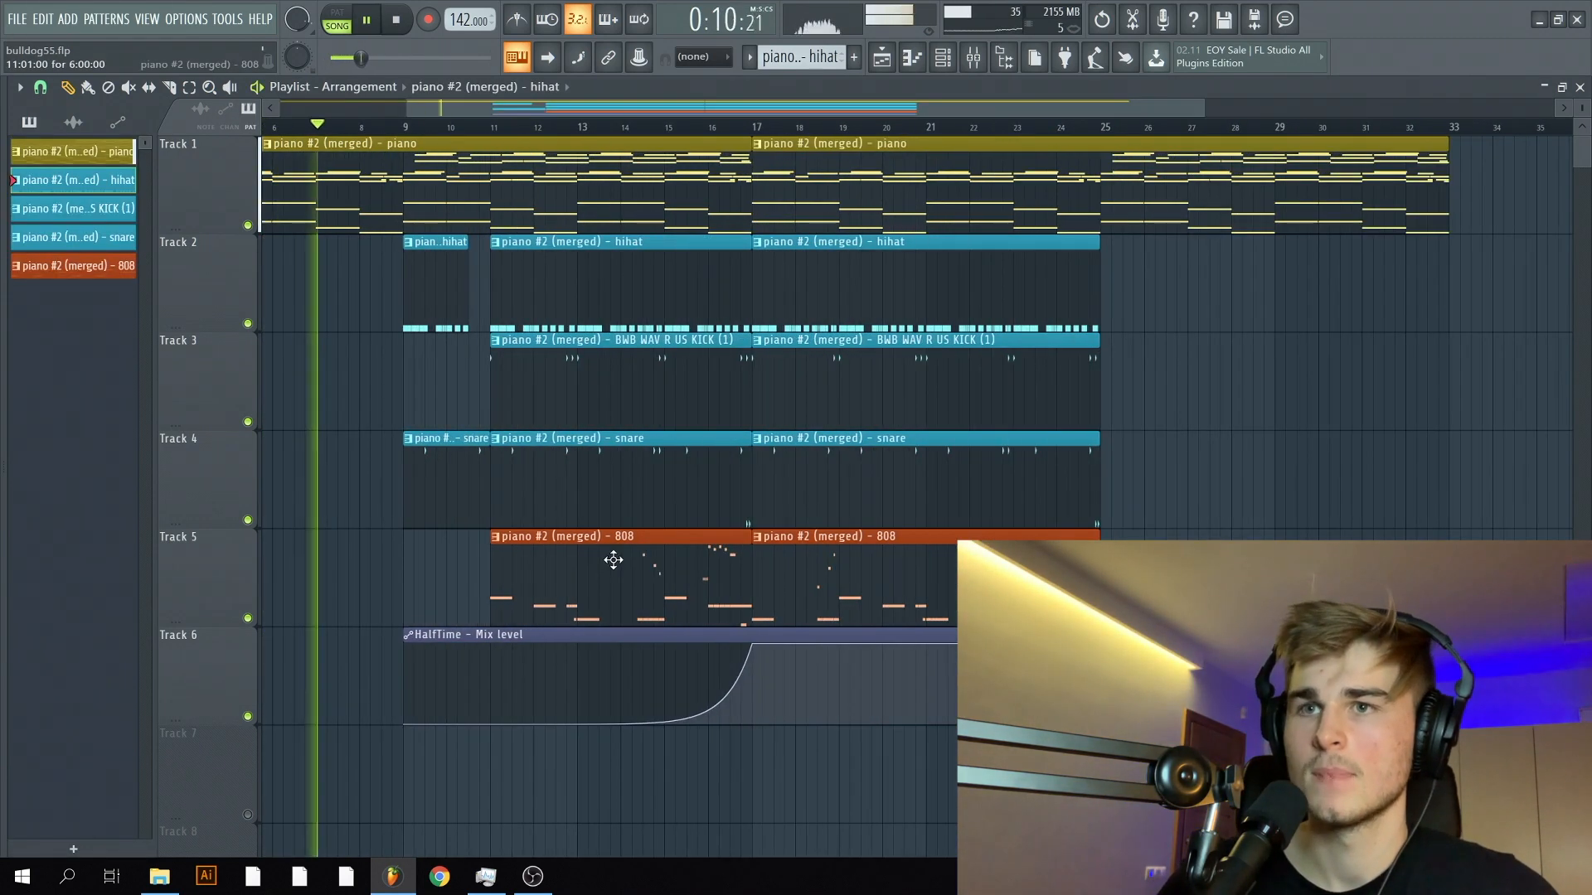
# Step: Delete the 808 and kick clips between bars 11 and 17 and stop playback
pyautogui.rightClick(614, 561)
pyautogui.rightClick(663, 393)
pyautogui.scroll(-2, 547, 348)
pyautogui.press('space')
# Step: Shorten the first piano clip to eight bars, place a copy at bar 9, and play from there
pyautogui.moveTo(697, 191); pyautogui.dragTo(481, 191)
pyautogui.click(493, 191)
pyautogui.click(485, 128)
pyautogui.press('space')
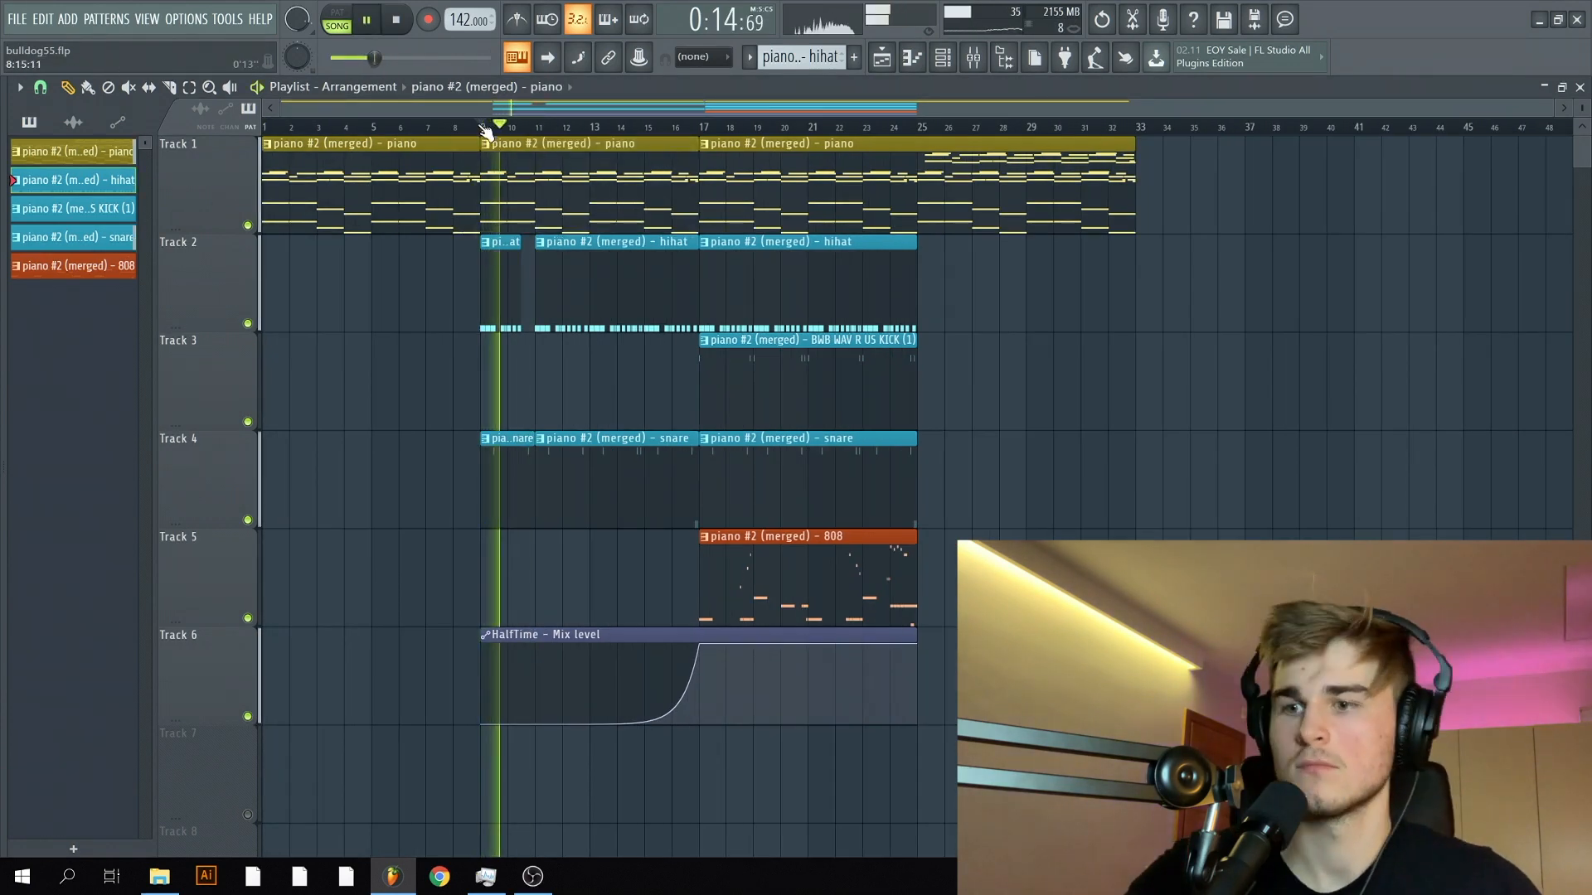
# Step: Move the HalfTime automation clip to bar 1 and extend it to bar 25 while playing from the beginning
pyautogui.press('space')
pyautogui.click(264, 128)
pyautogui.press('space')
pyautogui.press('space')
pyautogui.moveTo(498, 636); pyautogui.dragTo(279, 636)
pyautogui.press('space')
pyautogui.moveTo(698, 636); pyautogui.dragTo(914, 636)
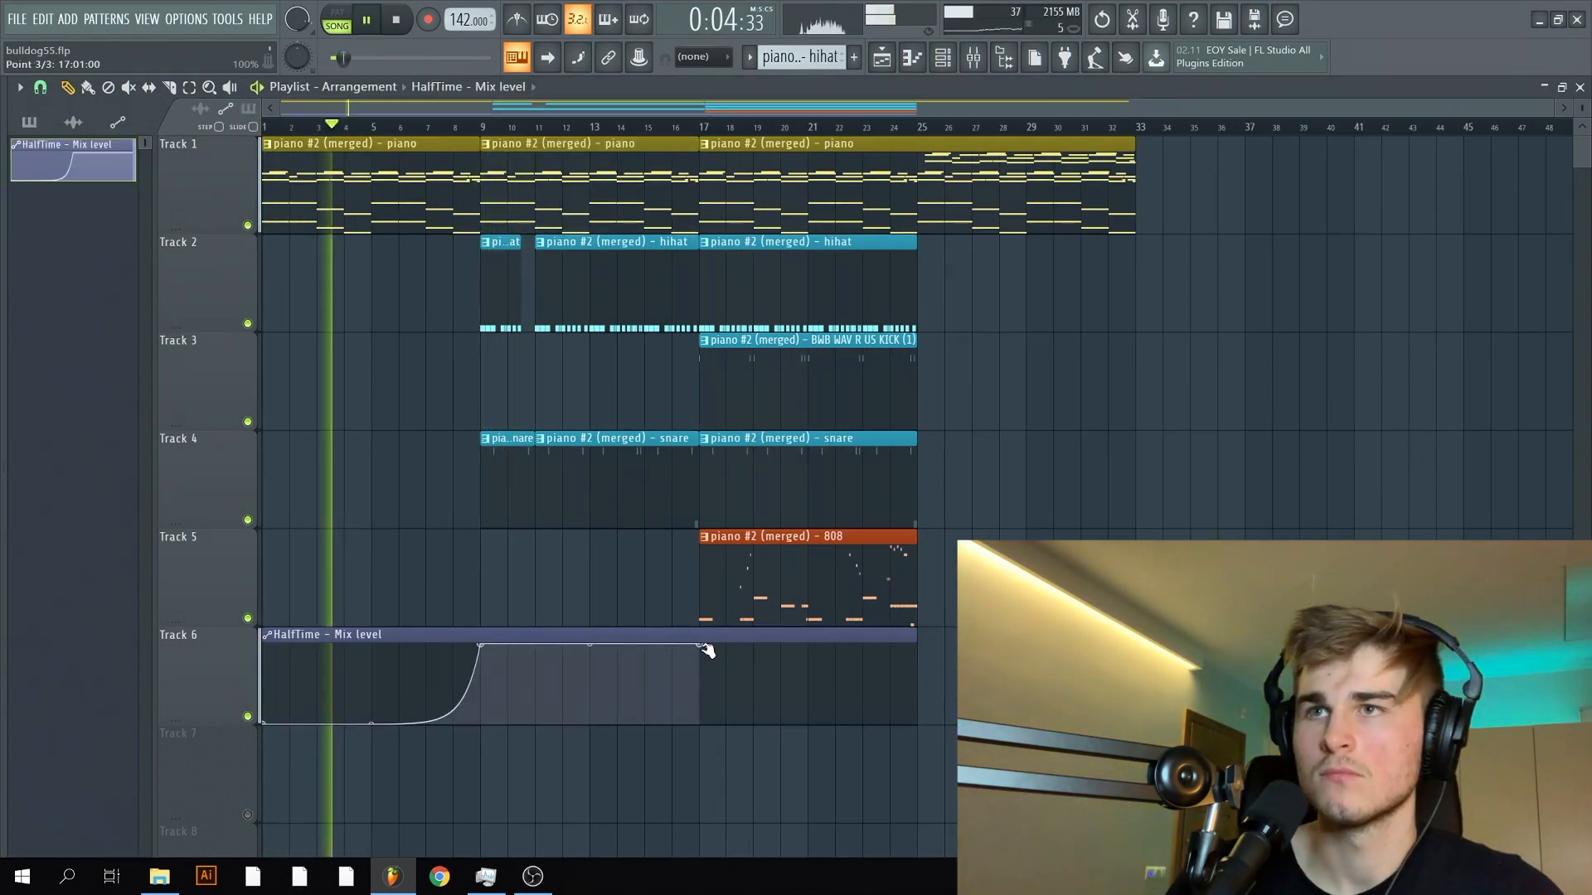
# Step: Shorten the hihat and snare clips before the drop so they end halfway through bar 16
pyautogui.scroll(4, 692, 356)
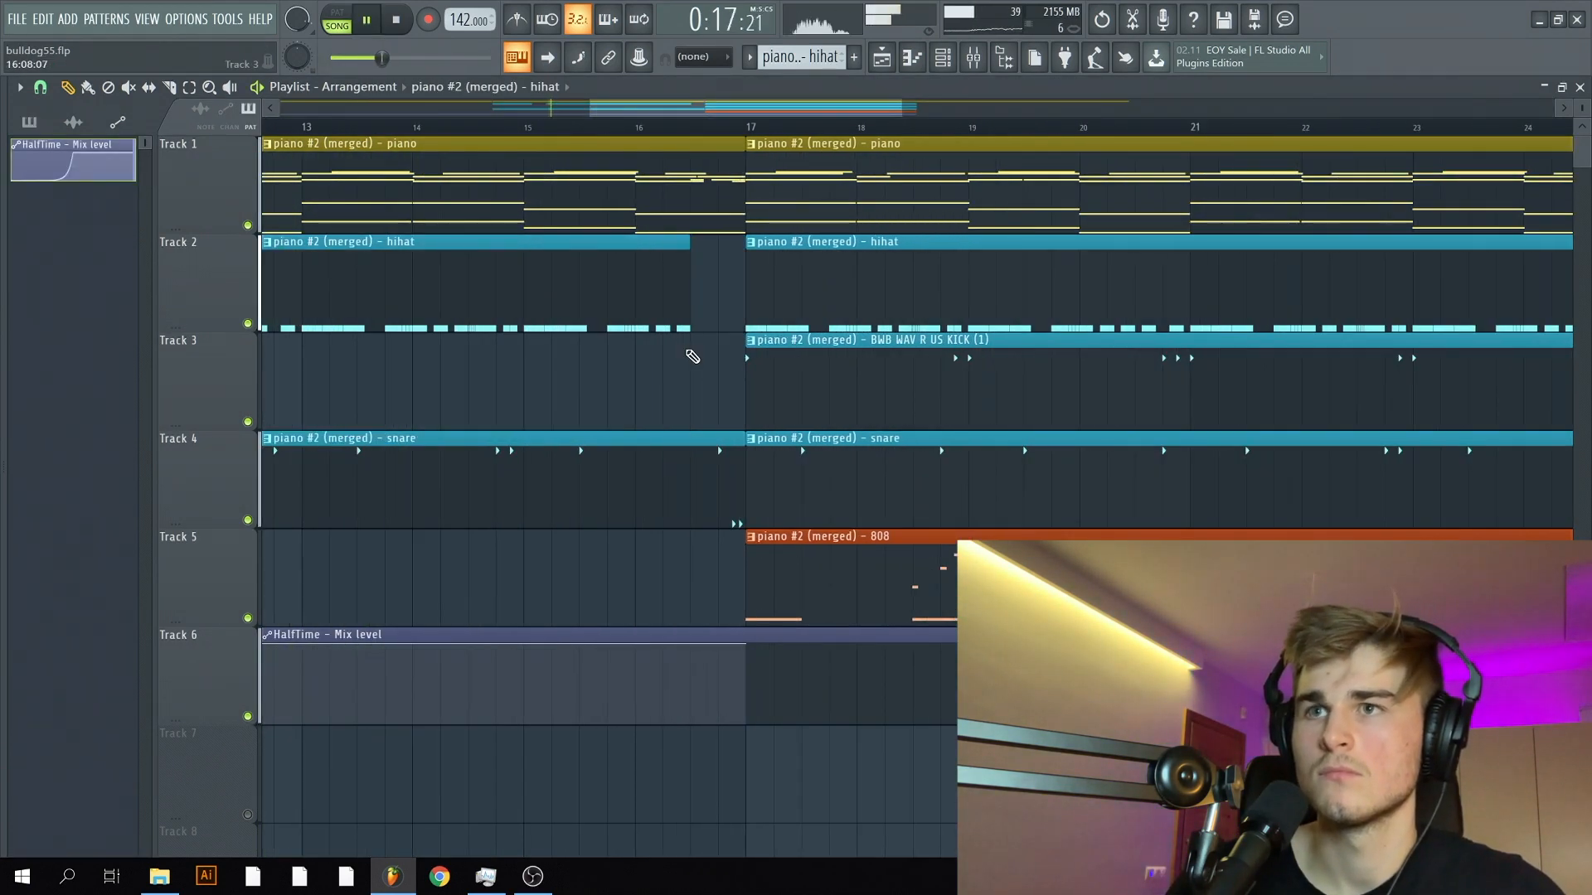
pyautogui.moveTo(743, 481); pyautogui.dragTo(690, 481)
pyautogui.scroll(-3, 949, 464)
pyautogui.scroll(4, 945, 464)
pyautogui.scroll(-4, 710, 458)
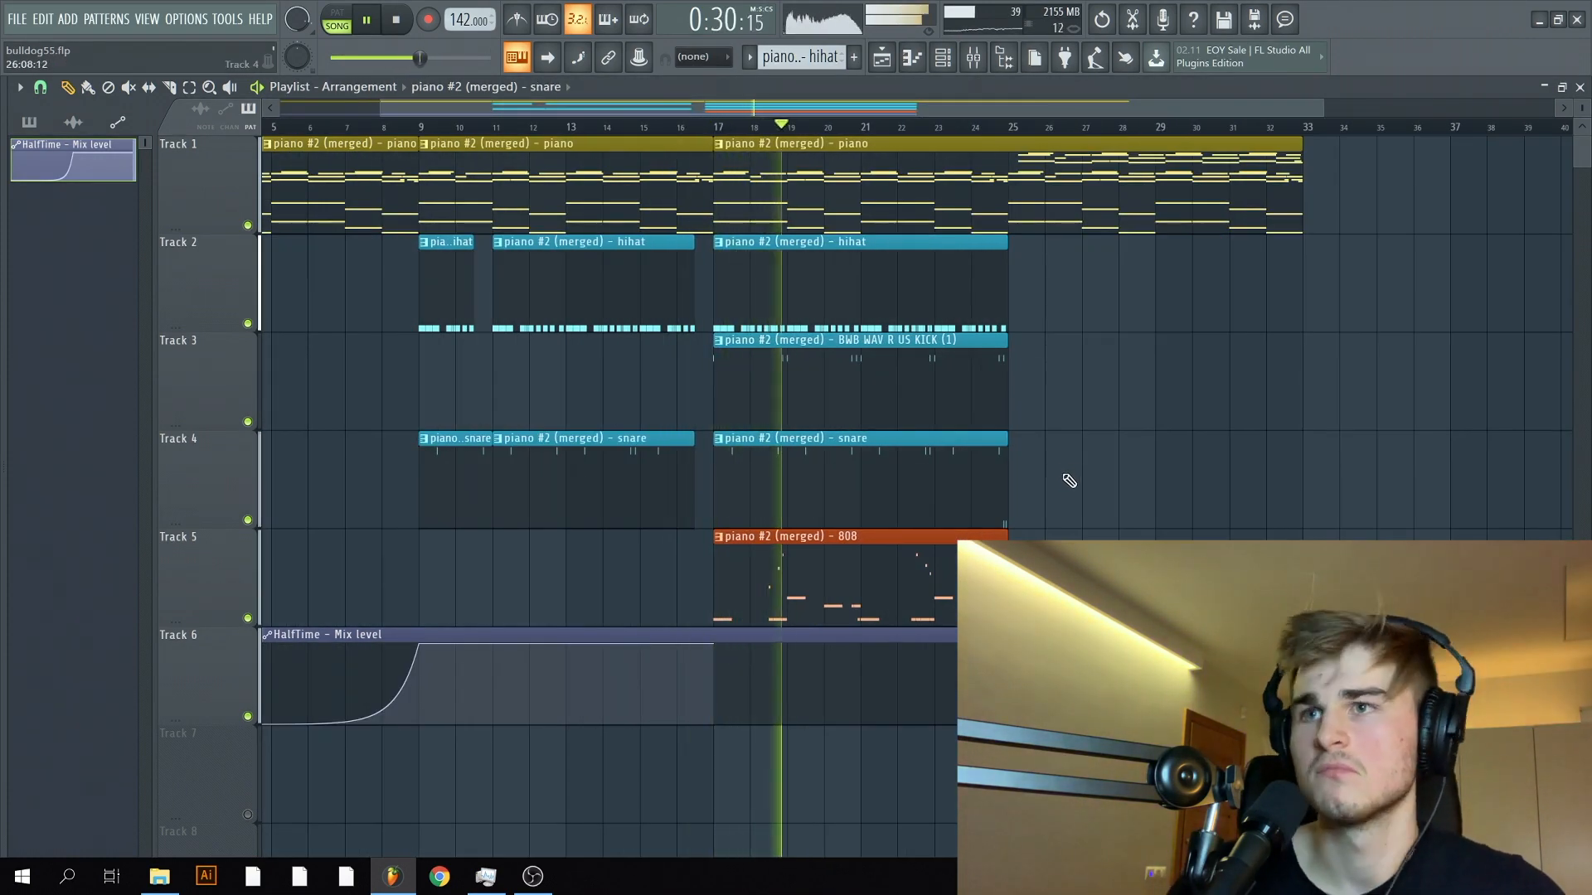
# Step: Add HalfTime automation points that drop the mix level to zero at bar 17 and hold it until bar 25
pyautogui.scroll(-2, 835, 643)
pyautogui.click(479, 128)
pyautogui.rightClick(701, 723)
pyautogui.rightClick(915, 723)
pyautogui.click(685, 128)
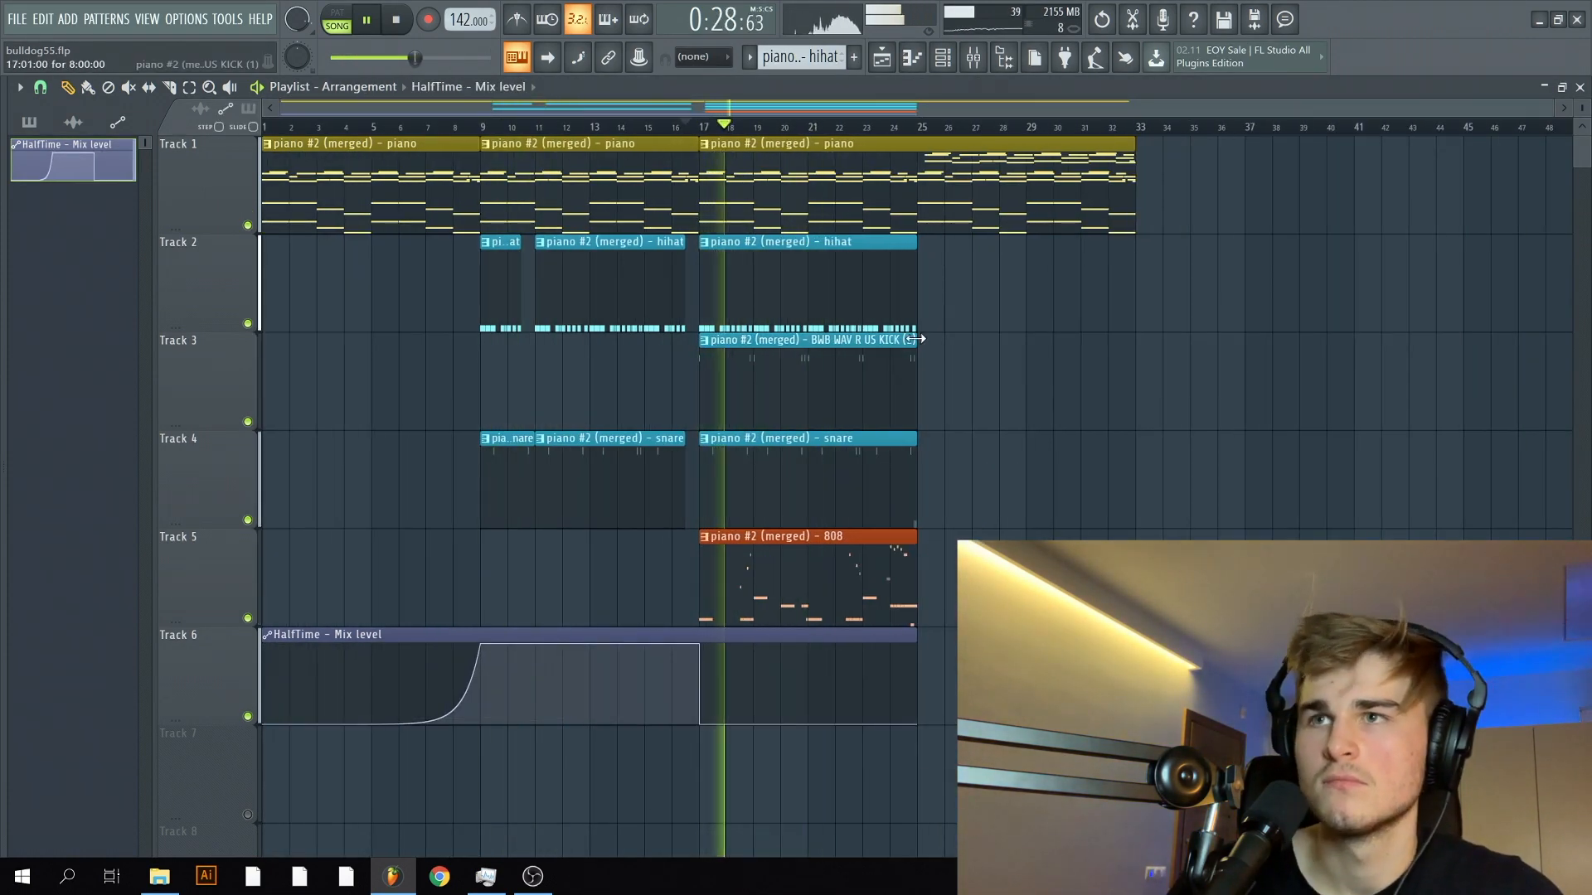
# Step: Play the drop from bar 17 and duplicate its hihat, kick, snare and 808 clips to bar 25
pyautogui.click(264, 127)
pyautogui.click(395, 23)
pyautogui.click(700, 127)
pyautogui.press('space')
pyautogui.scroll(2, 1185, 464)
pyautogui.moveTo(859, 588); pyautogui.dragTo(647, 282)
pyautogui.moveTo(685, 299); pyautogui.dragTo(983, 299)
pyautogui.keyDown('ctrl'); pyautogui.click(1197, 373); pyautogui.keyUp('ctrl')
pyautogui.scroll(-2, 1196, 373)
pyautogui.scroll(4, 1243, 465)
# Step: Shape the HalfTime automation to rise to full level at bar 25, hold it through bar 33, and stop playback
pyautogui.moveTo(627, 724); pyautogui.dragTo(627, 645)
pyautogui.moveTo(423, 684); pyautogui.dragTo(423, 724)
pyautogui.rightClick(971, 644)
pyautogui.moveTo(626, 636); pyautogui.dragTo(1035, 645)
pyautogui.scroll(2, 763, 581)
pyautogui.scroll(-1, 763, 580)
pyautogui.scroll(1, 763, 580)
pyautogui.click(396, 21)
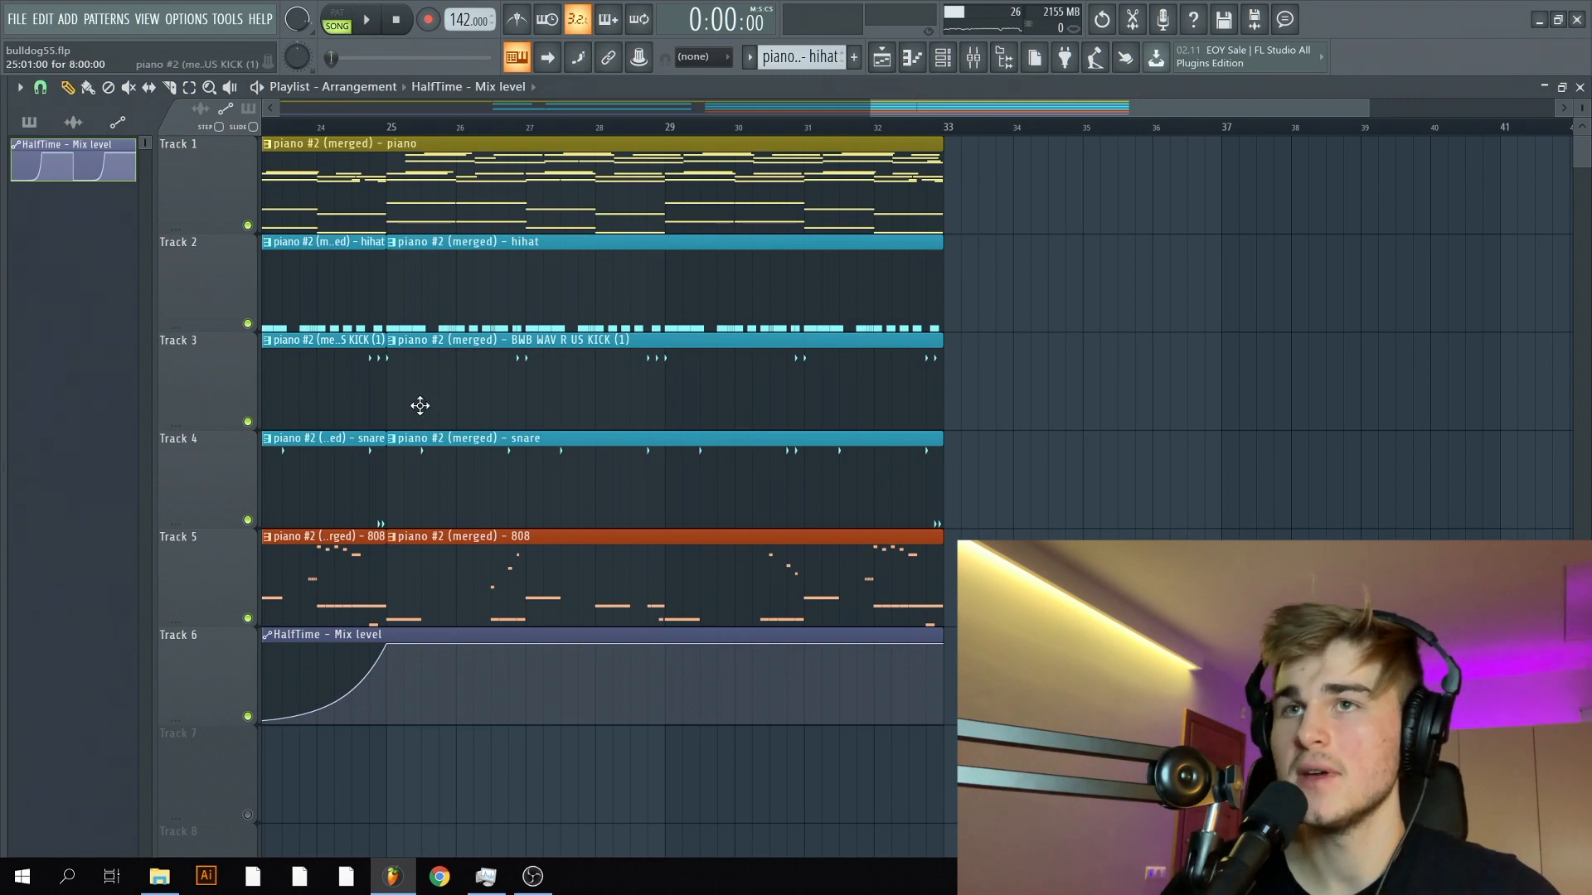
# Step: Make the kick clip that starts at bar 25 a unique pattern
pyautogui.scroll(-2, 995, 390)
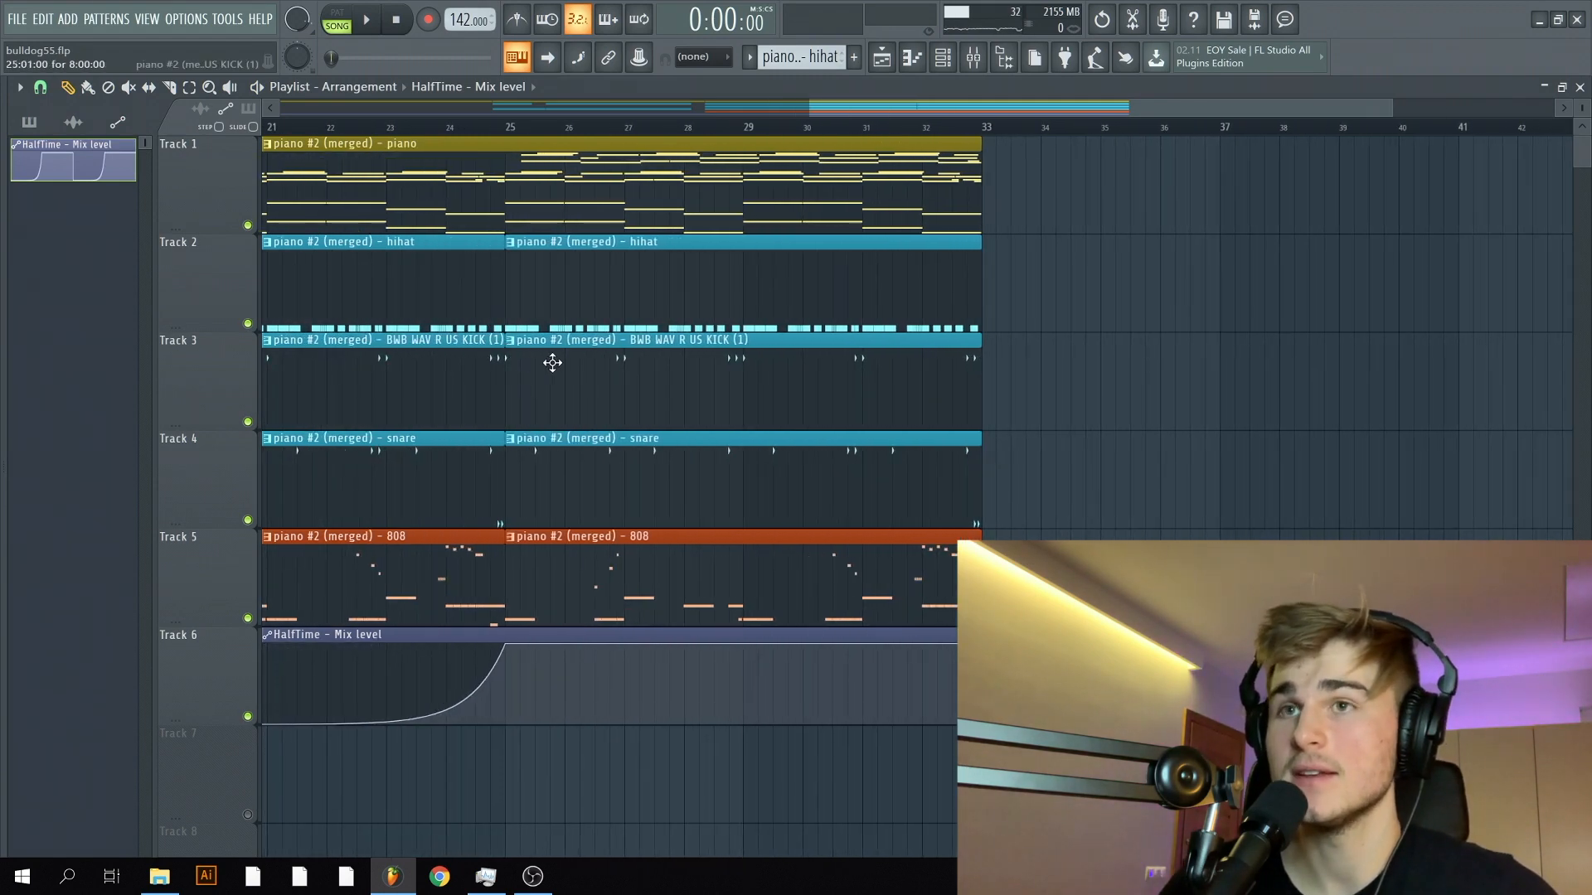
pyautogui.click(514, 346)
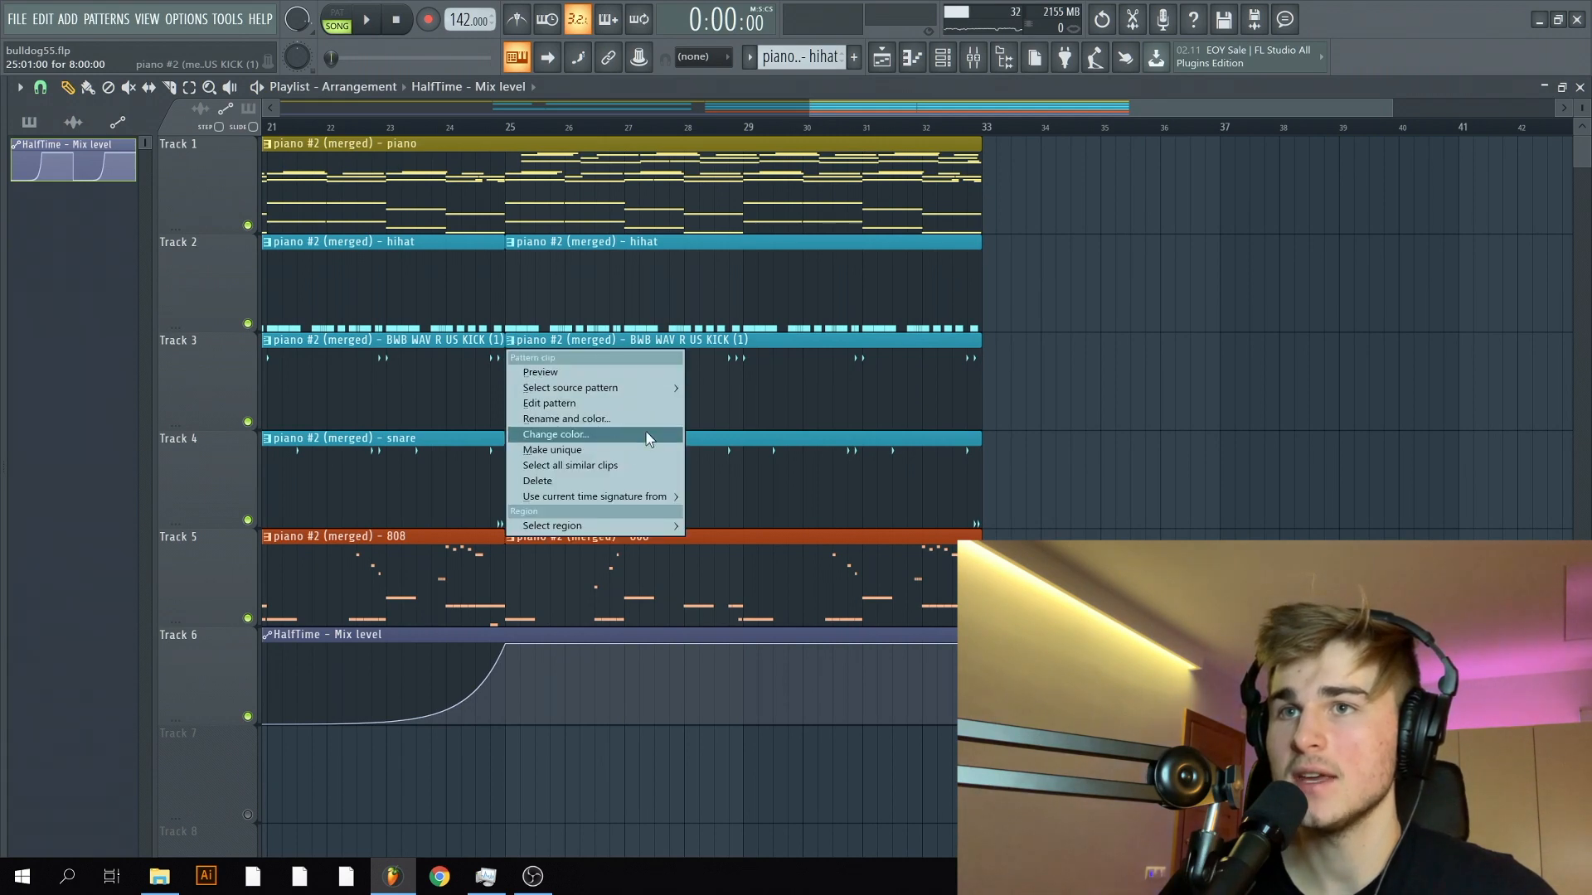
pyautogui.click(580, 435)
pyautogui.scroll(4, 984, 462)
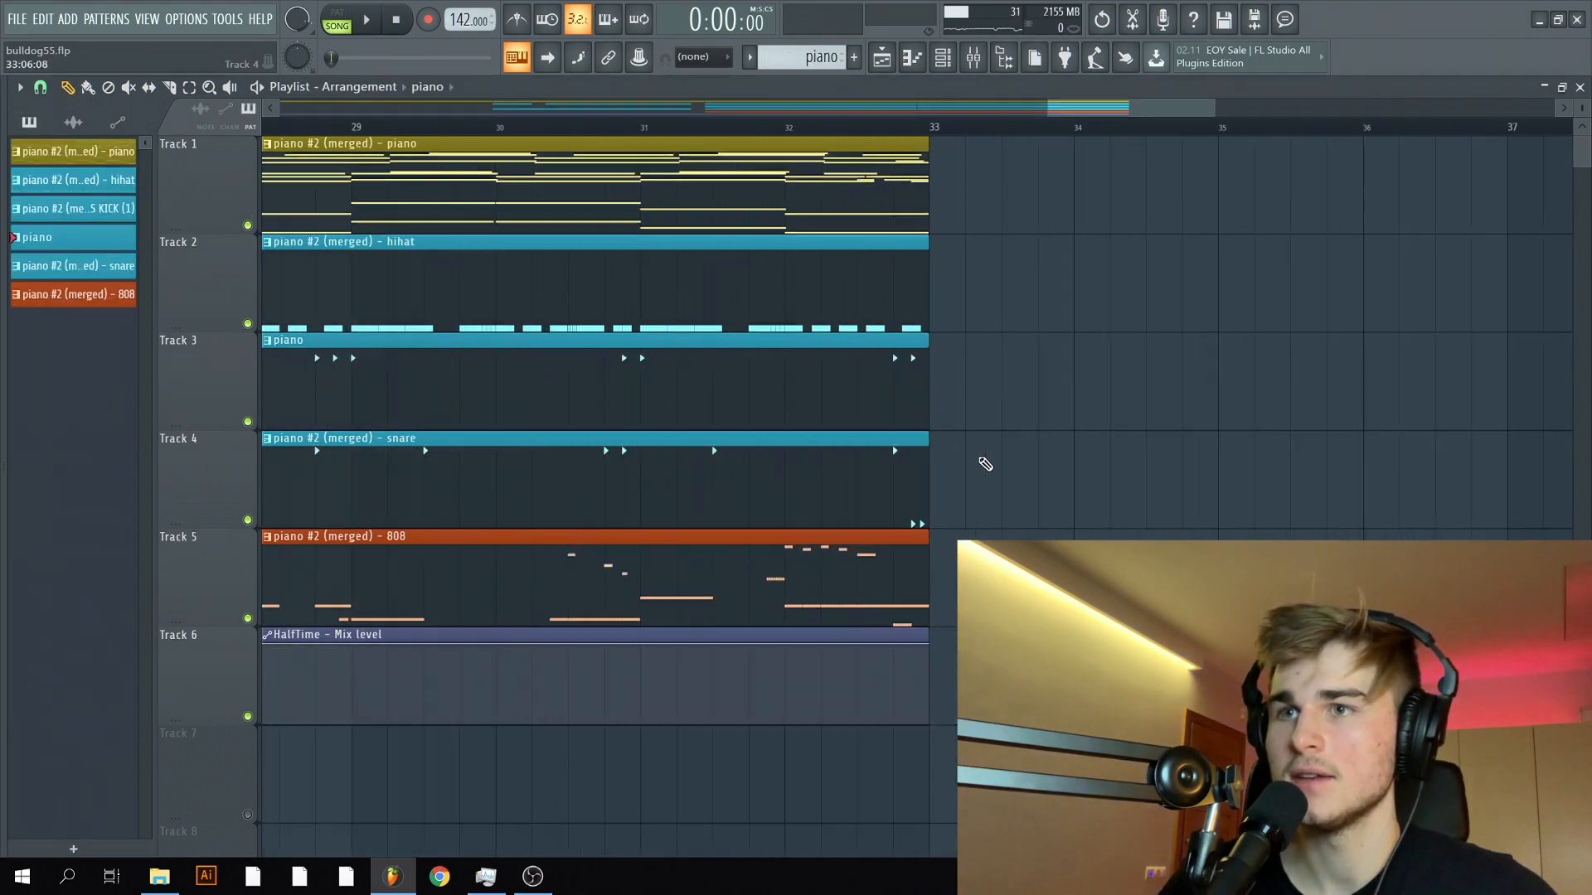
# Step: Rework the last bar of the unique kick pattern into a hit on every beat and play bar 32 to check it
pyautogui.moveTo(701, 133); pyautogui.dragTo(904, 133)
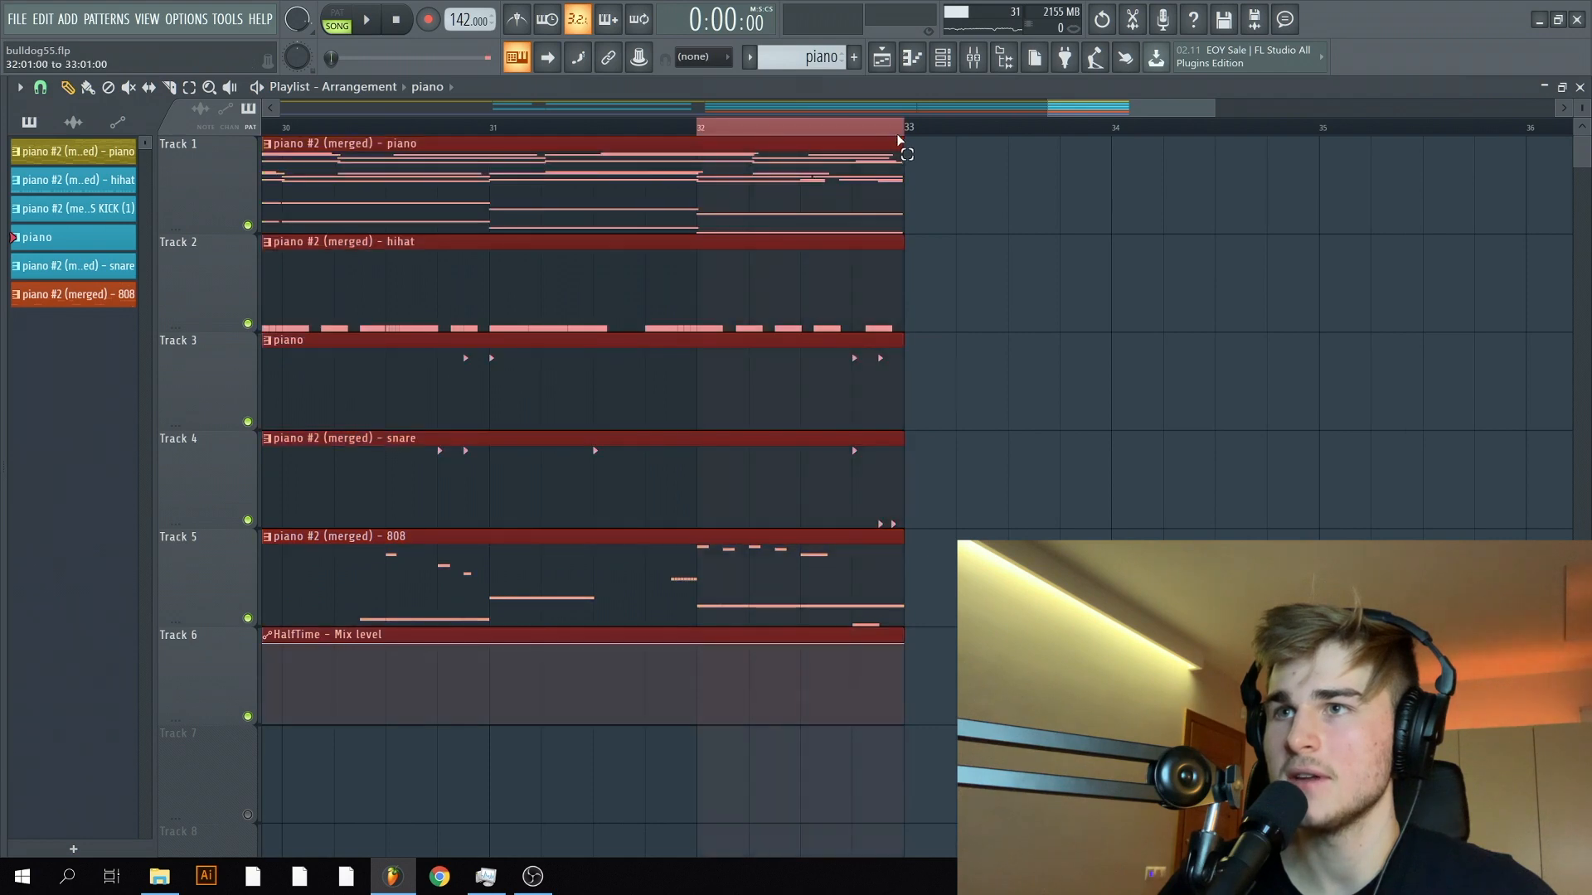
pyautogui.doubleClick(817, 352)
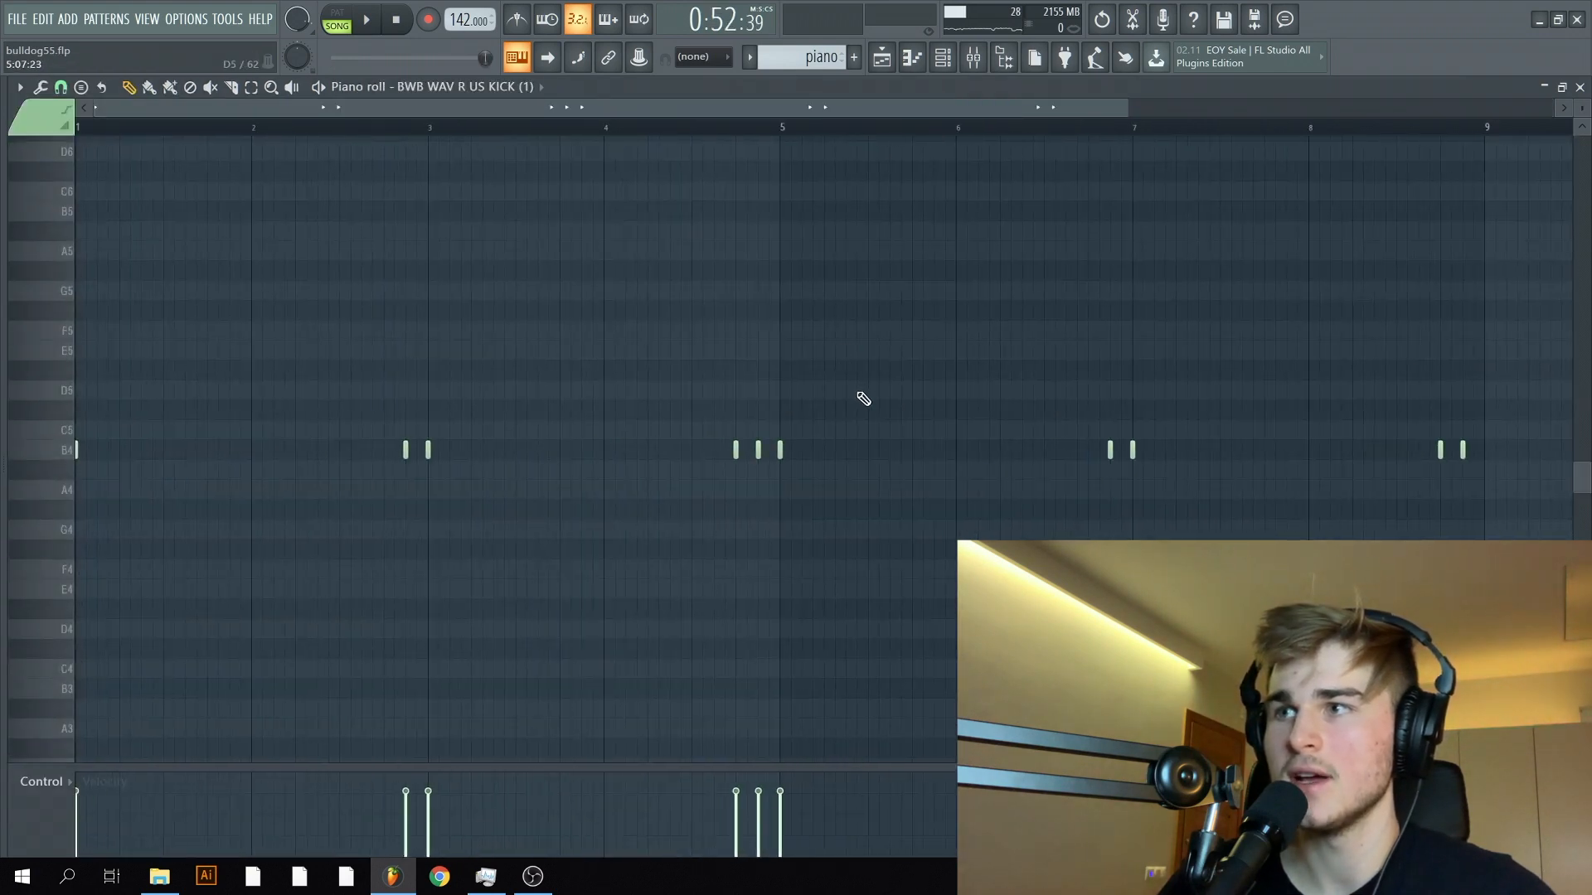
pyautogui.scroll(4, 1455, 488)
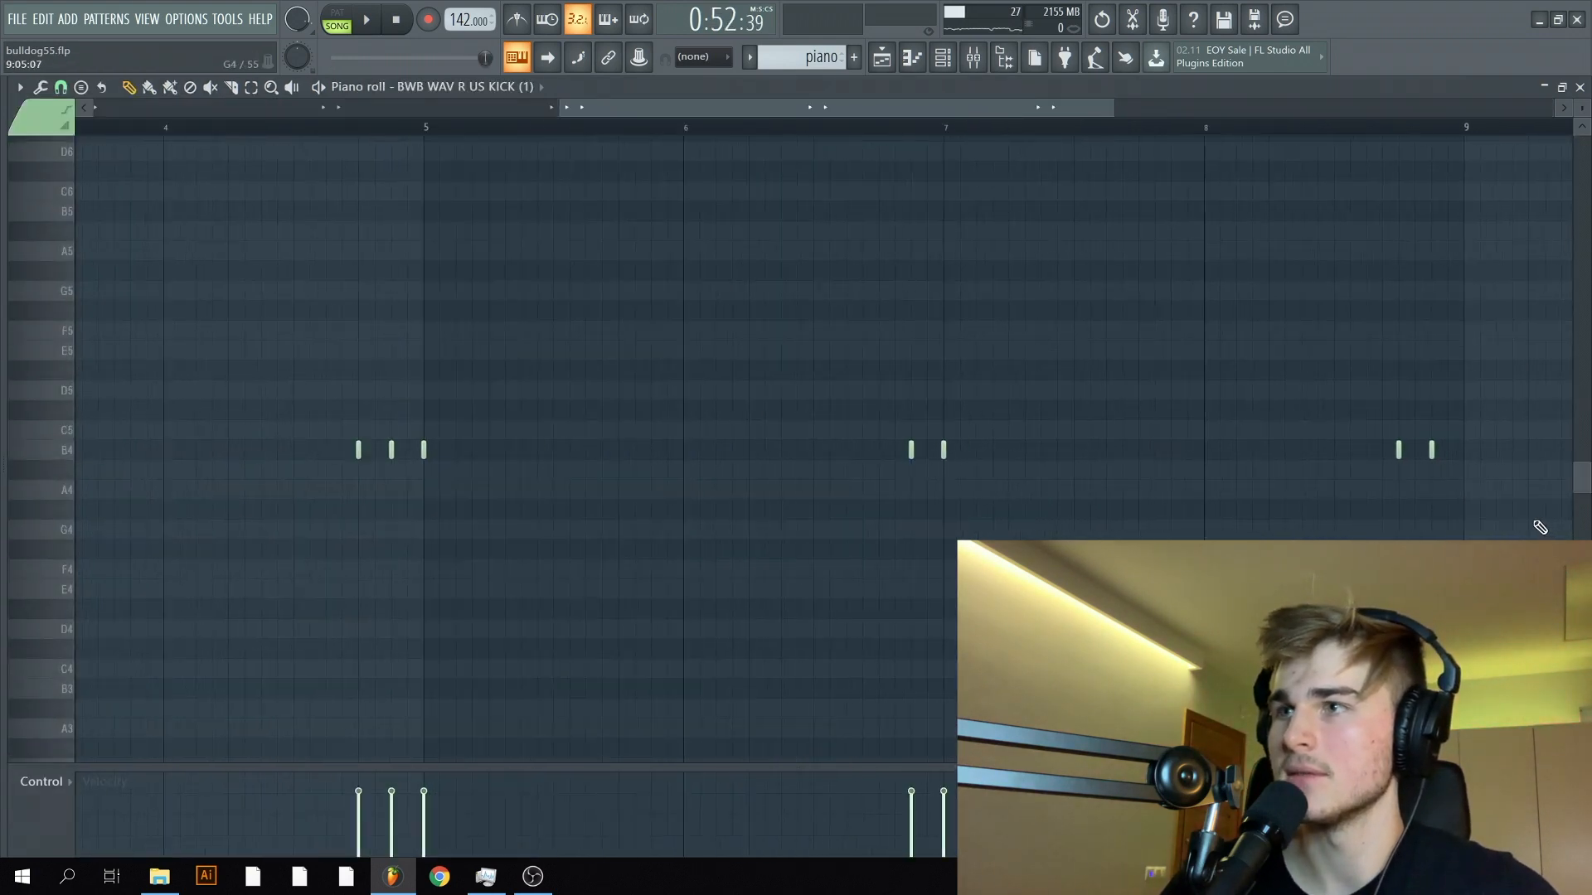
pyautogui.press('space')
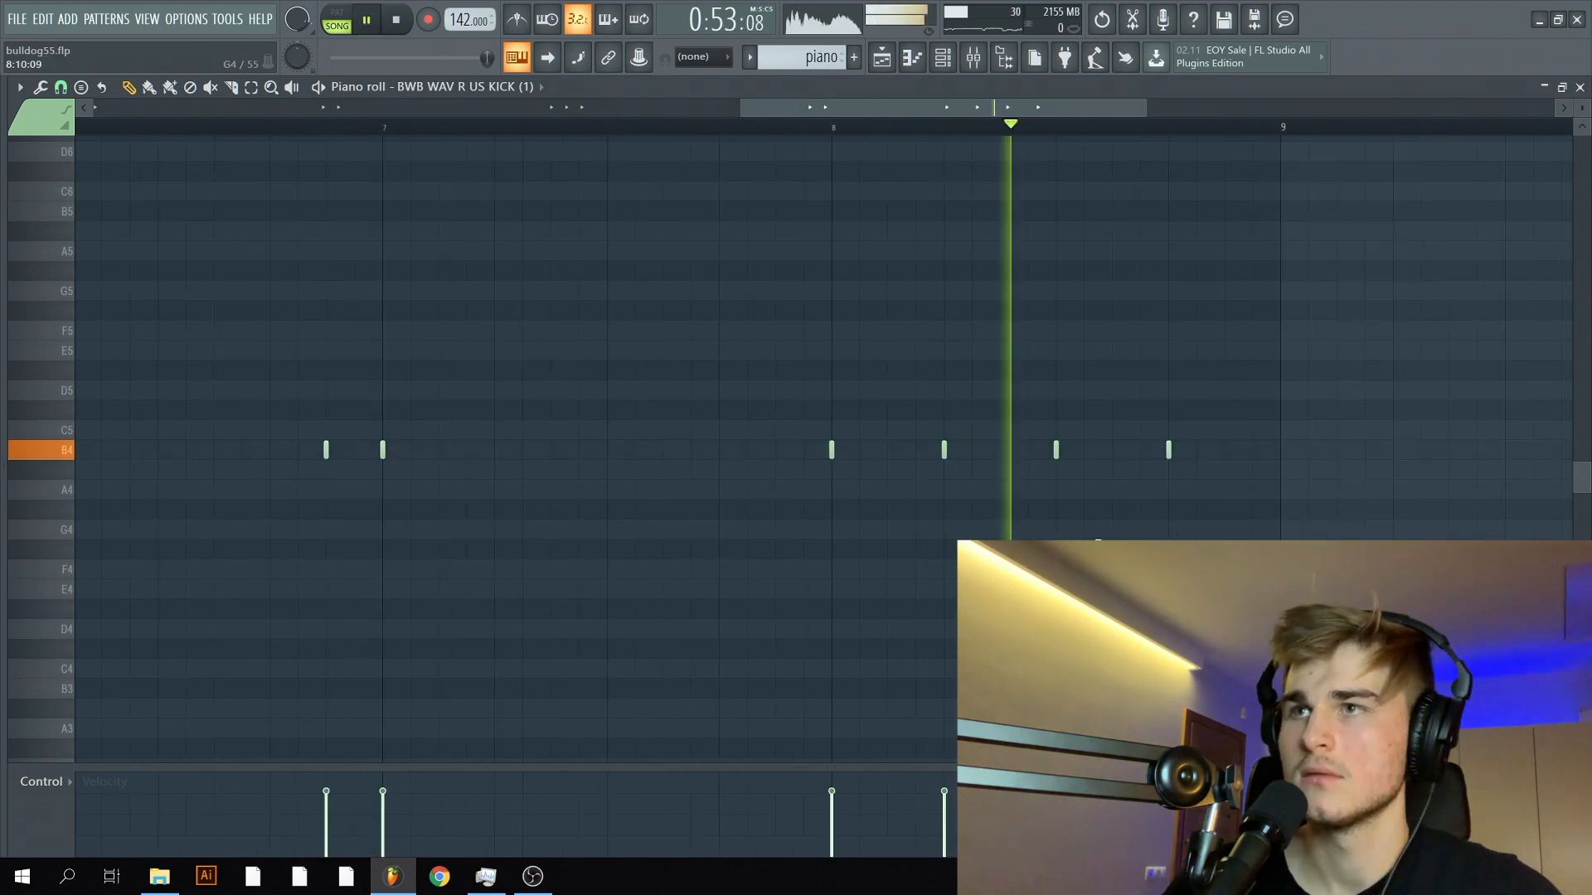
pyautogui.press('space')
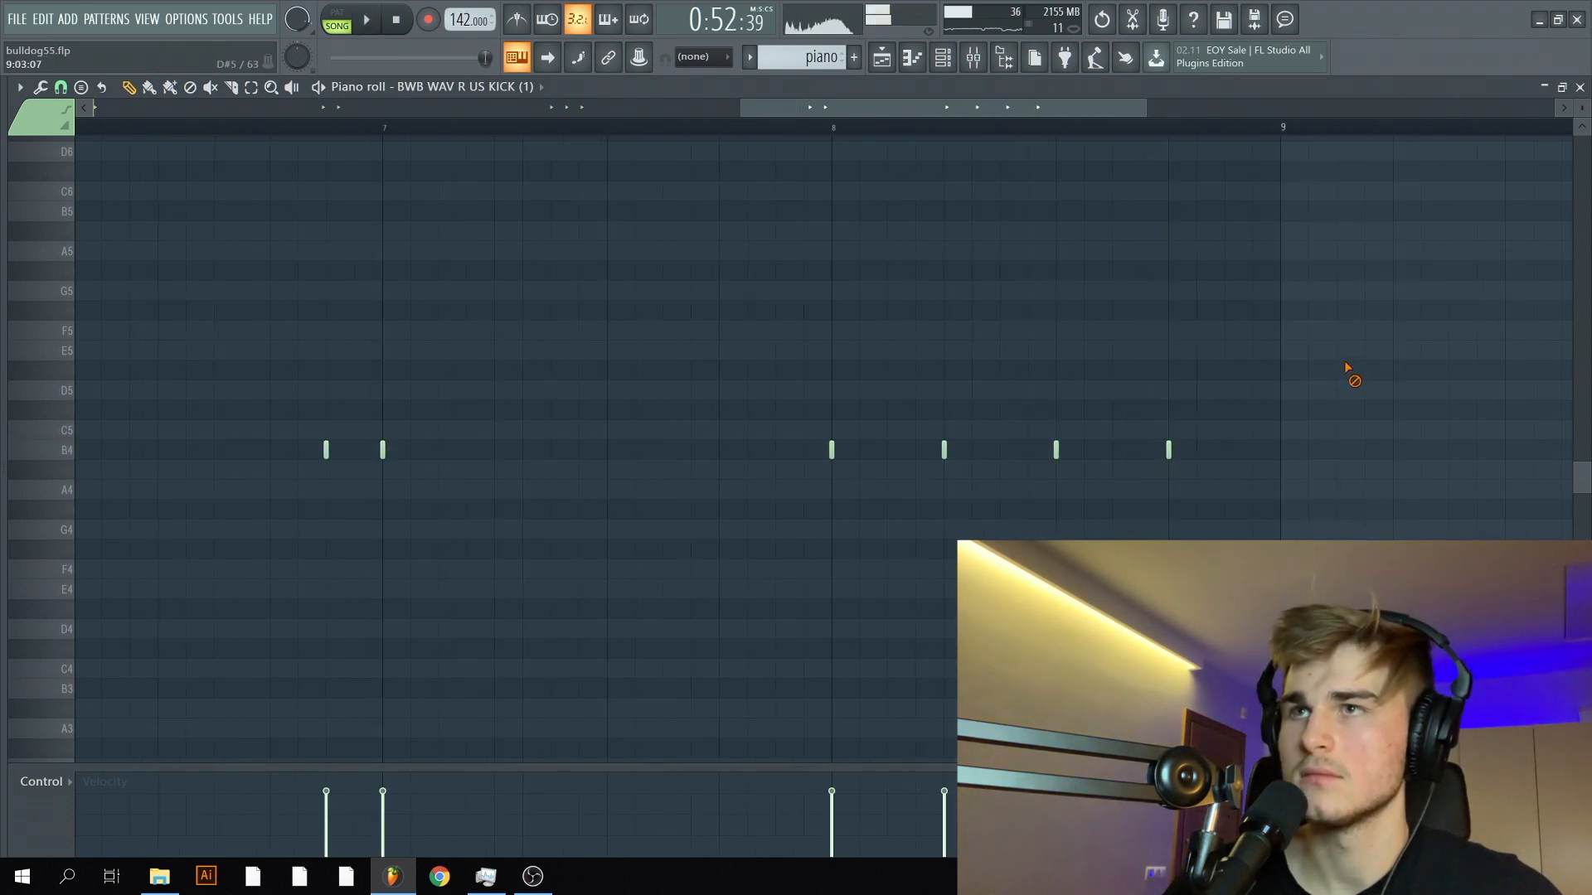
pyautogui.click(1580, 88)
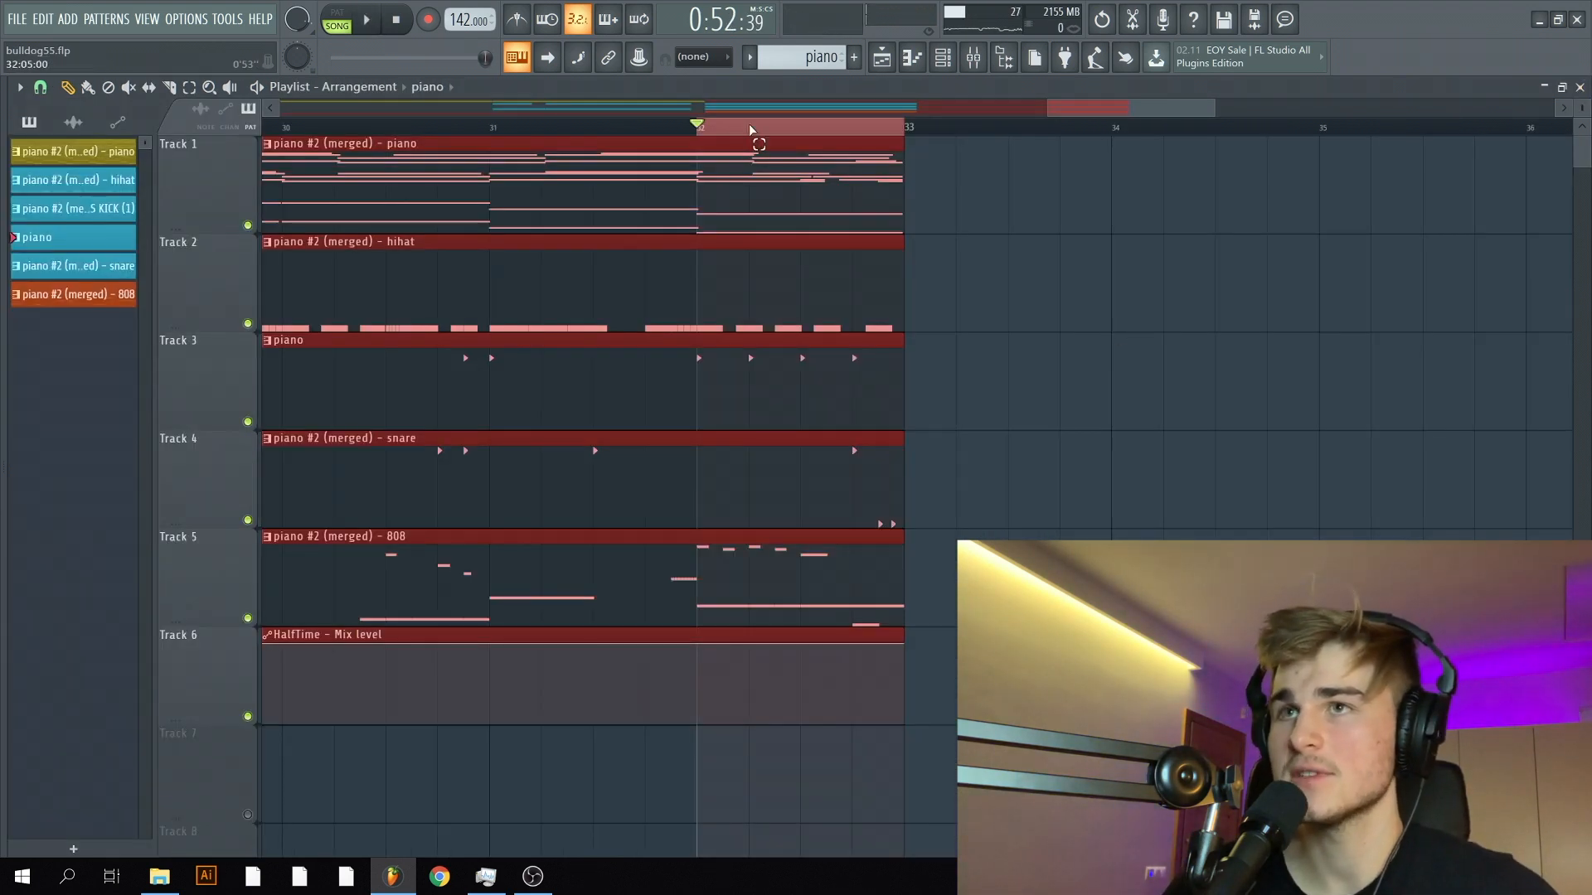
# Step: Set the playback range to bars 33 to 41, where the subbas clip on Track 7 begins
pyautogui.scroll(-6, 750, 130)
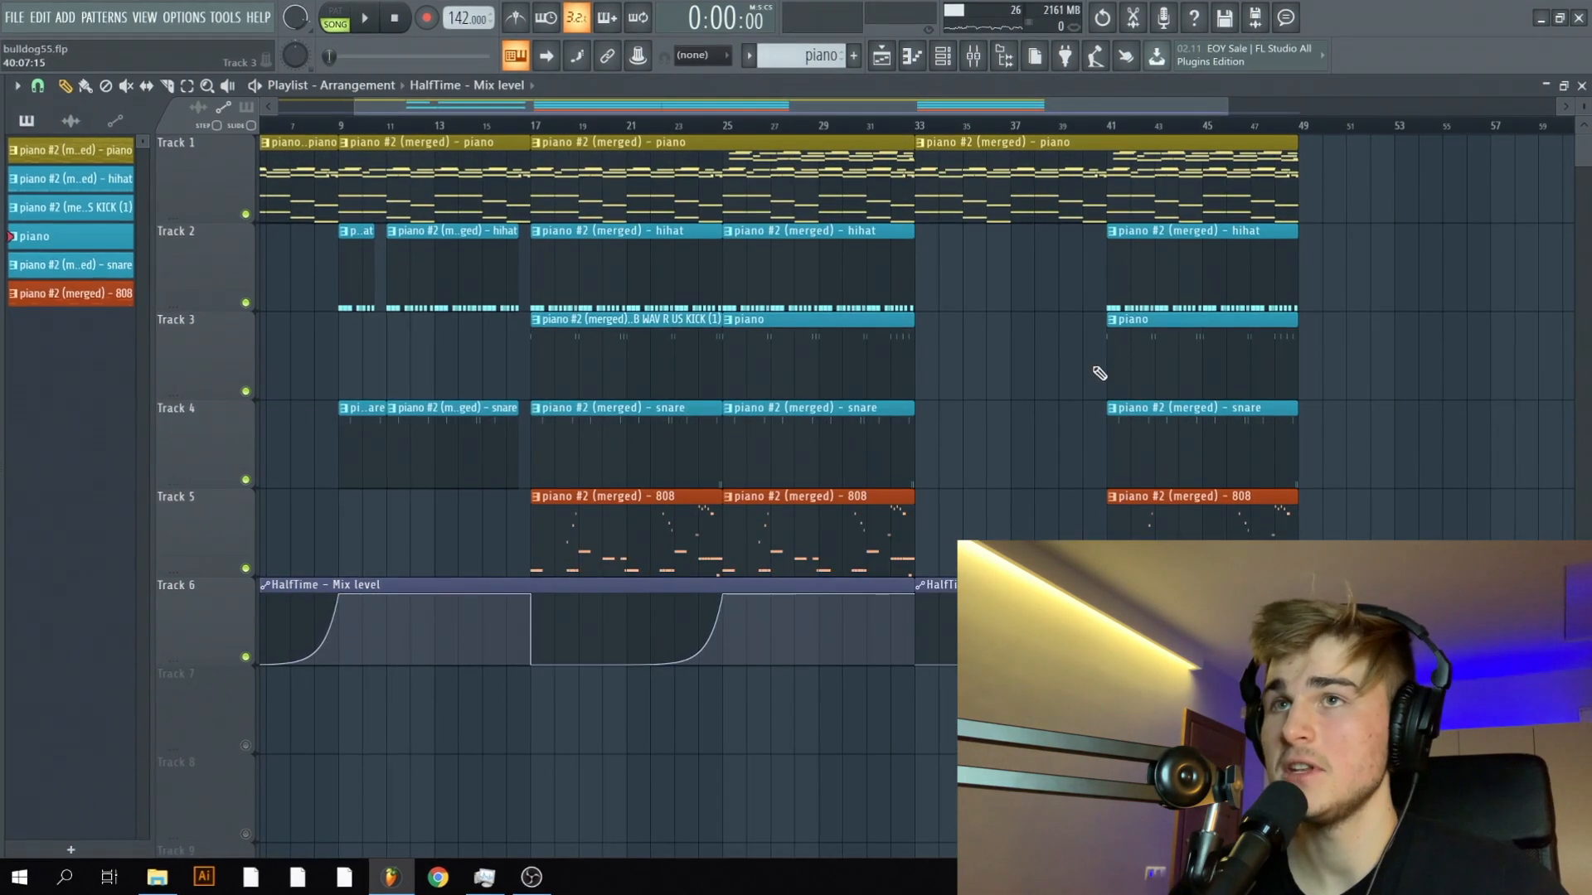
pyautogui.hscroll(4, 1100, 373)
pyautogui.scroll(-2, 750, 130)
pyautogui.hotkey('alt', 'F8')
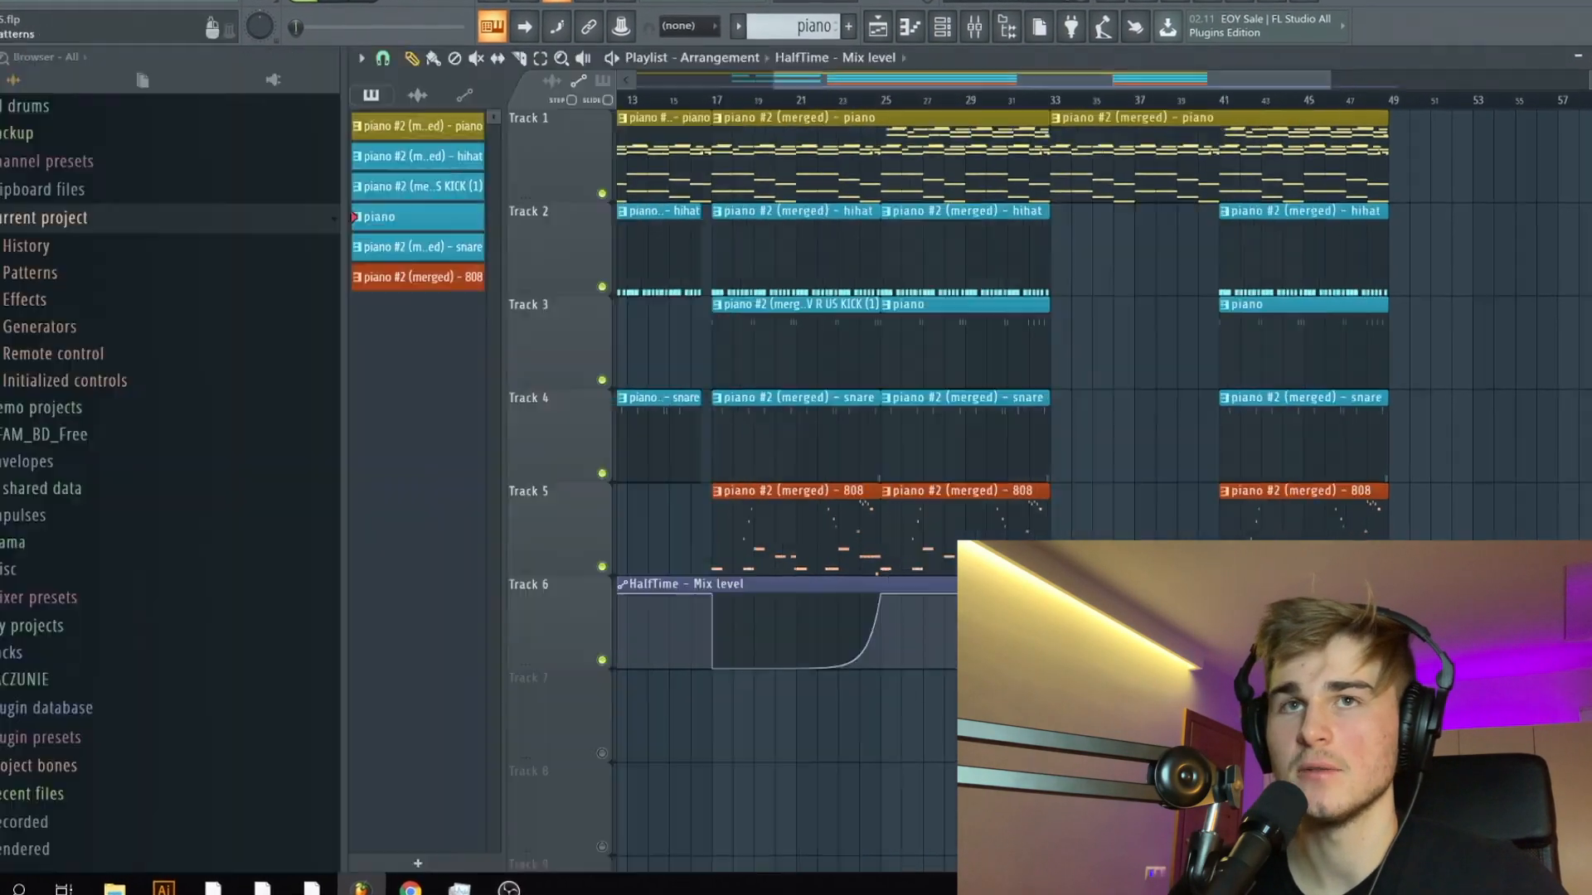
pyautogui.hotkey('alt', 'F8')
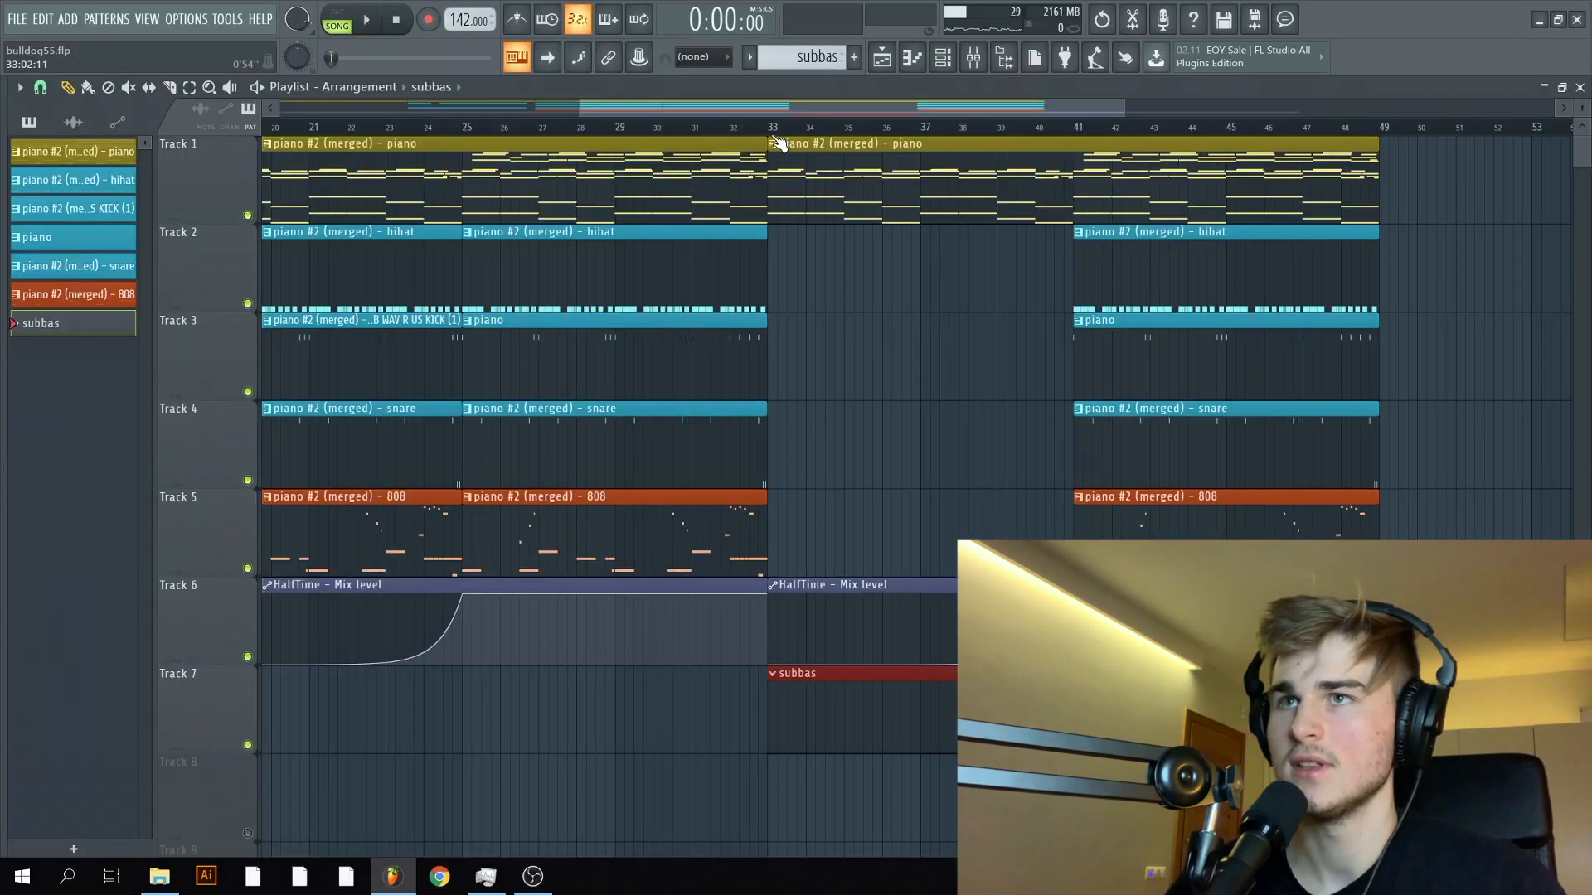
pyautogui.moveTo(779, 145); pyautogui.dragTo(1077, 143)
pyautogui.scroll(2, 1053, 145)
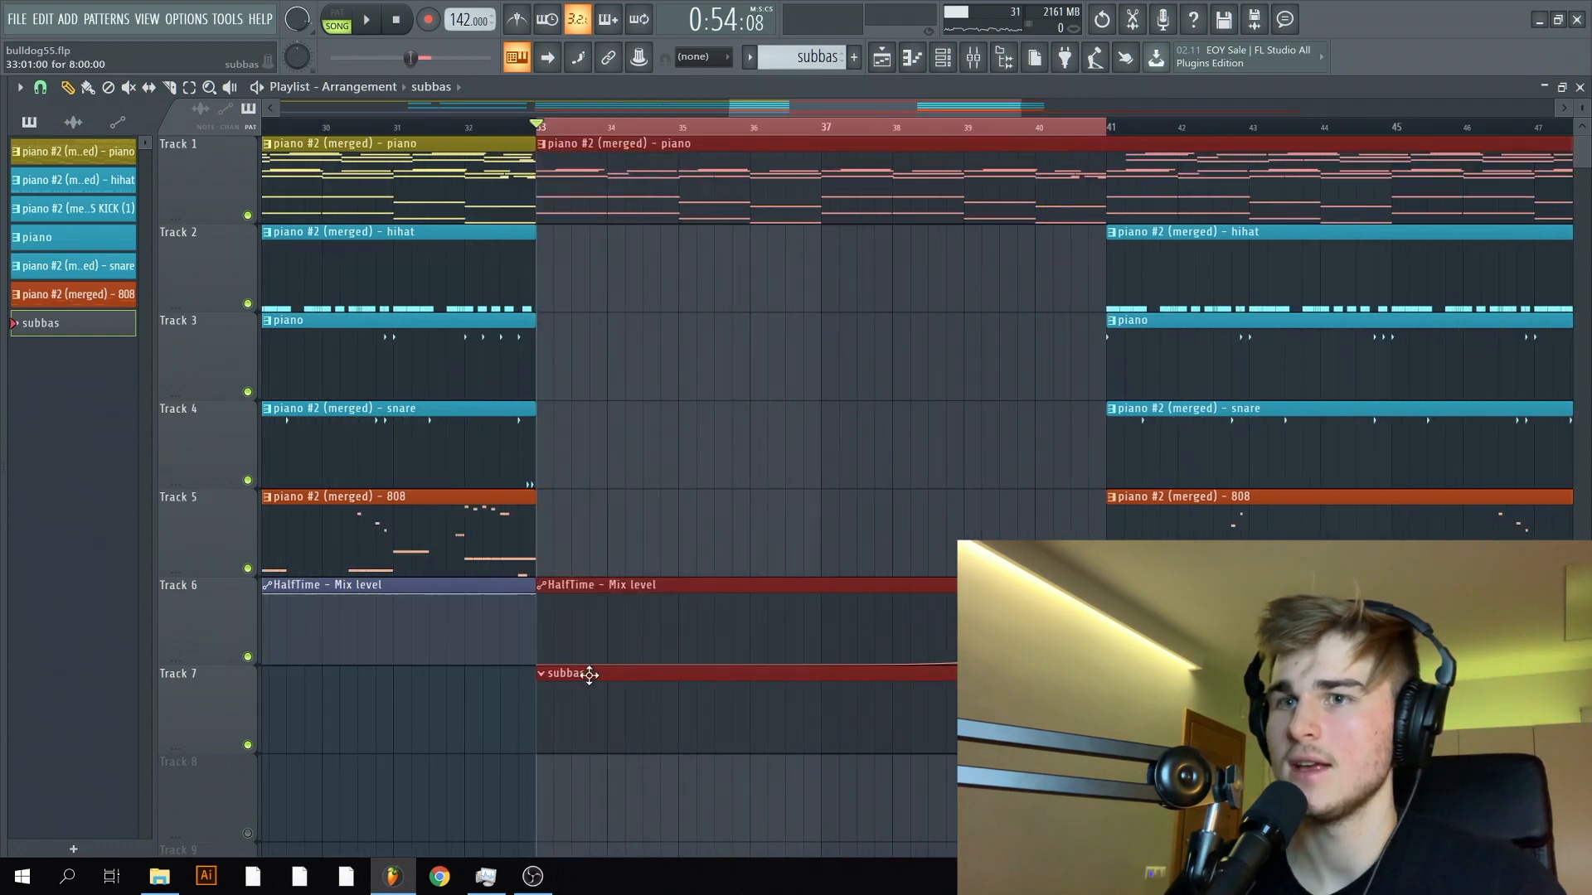
# Step: Open the Serum channel's window, set oscillator A to 13 unison voices and adjust its detune
pyautogui.click(943, 56)
pyautogui.click(404, 623)
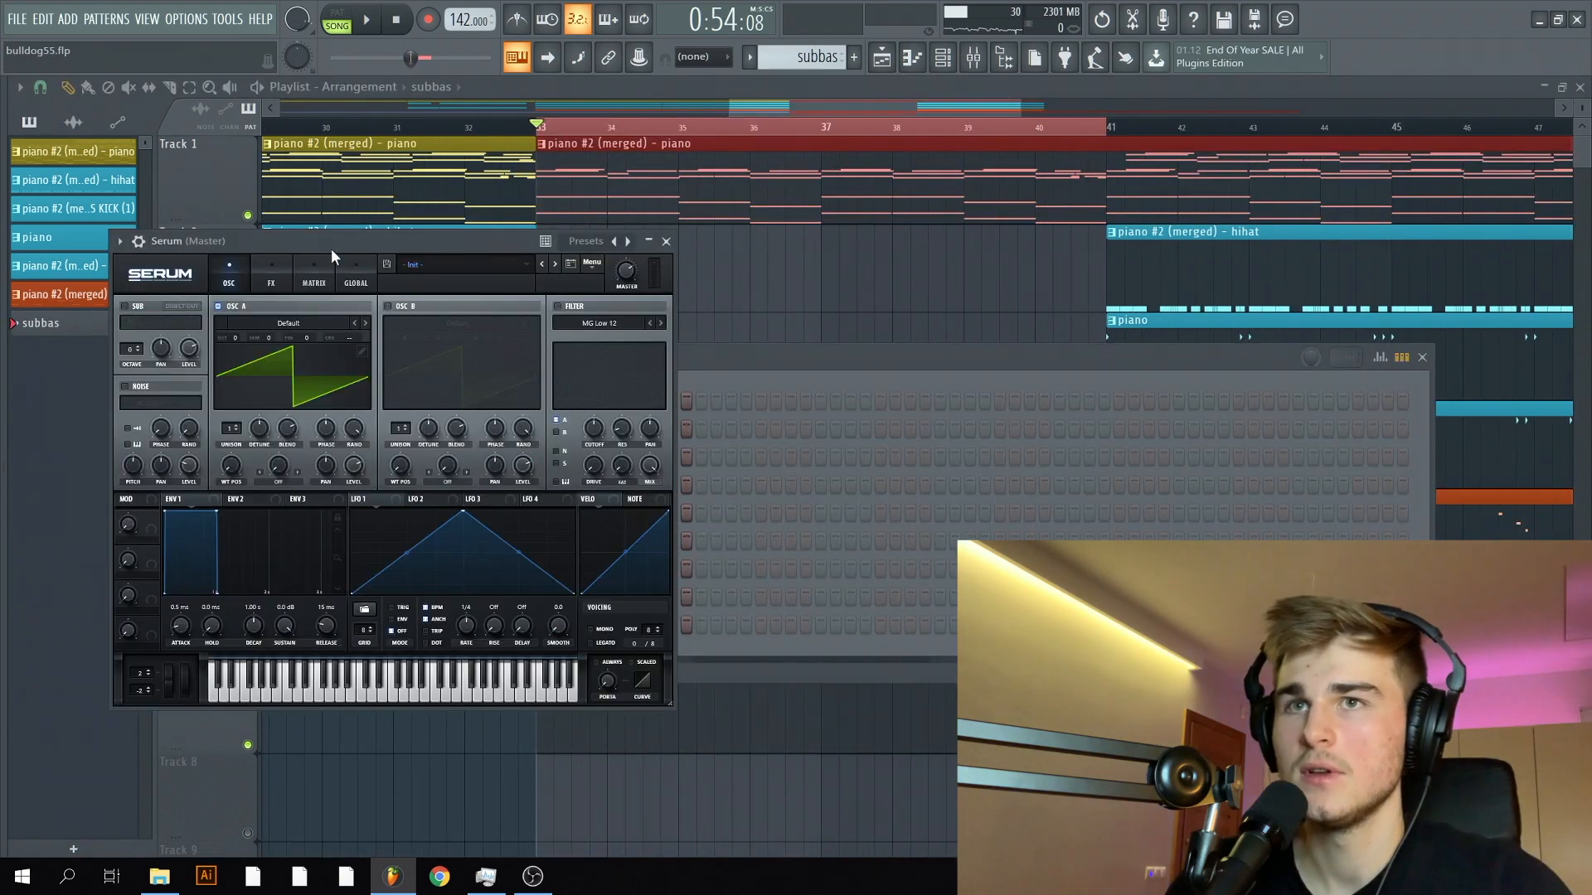
pyautogui.moveTo(331, 249); pyautogui.dragTo(896, 281)
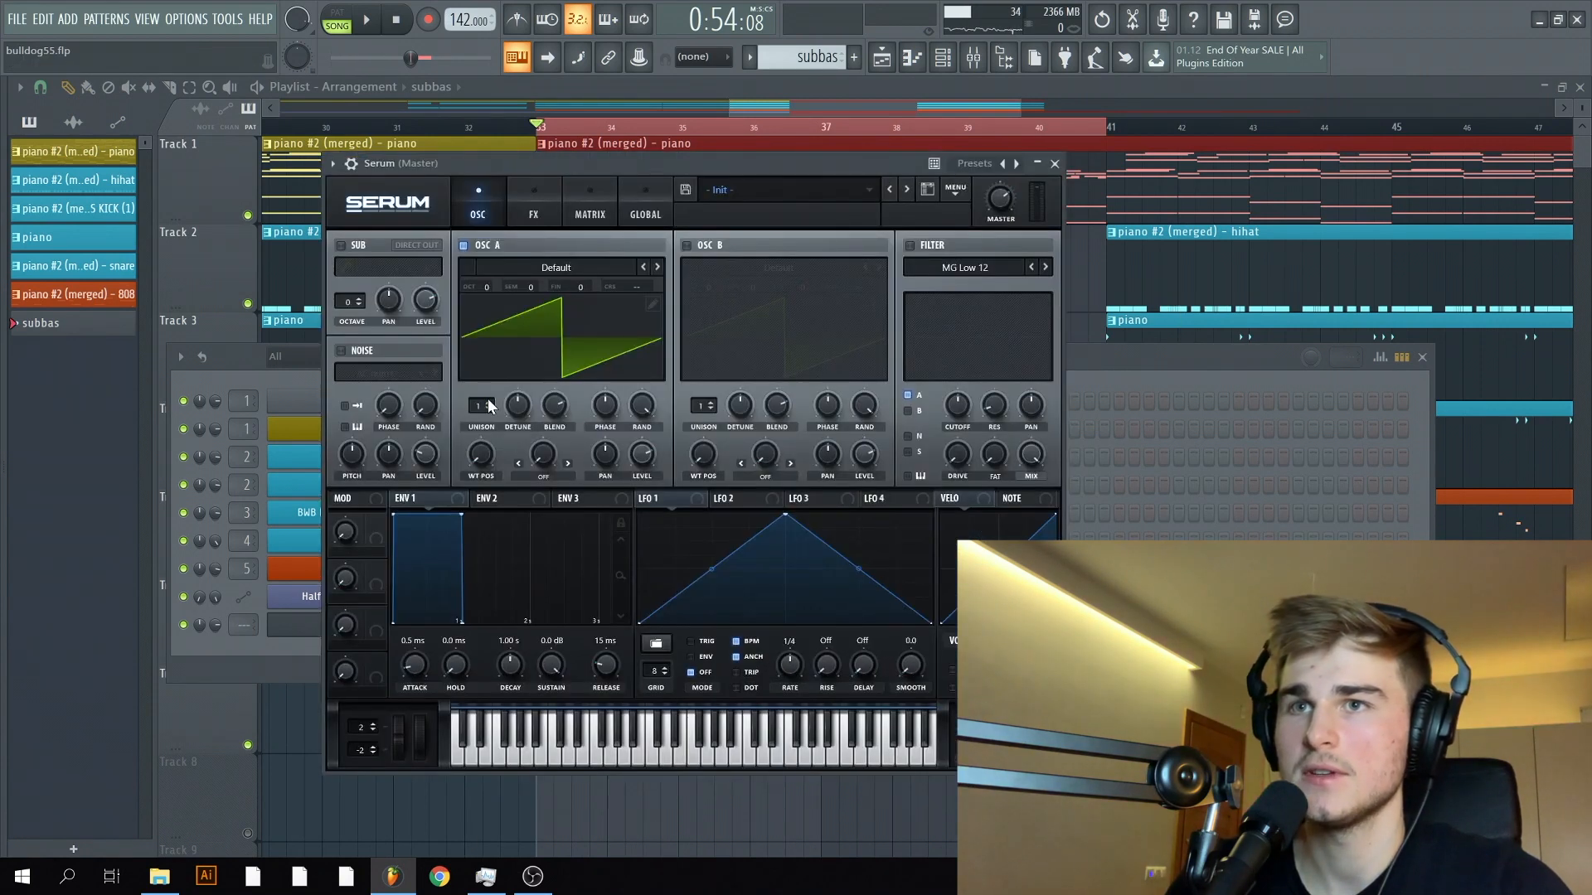
pyautogui.scroll(12, 489, 402)
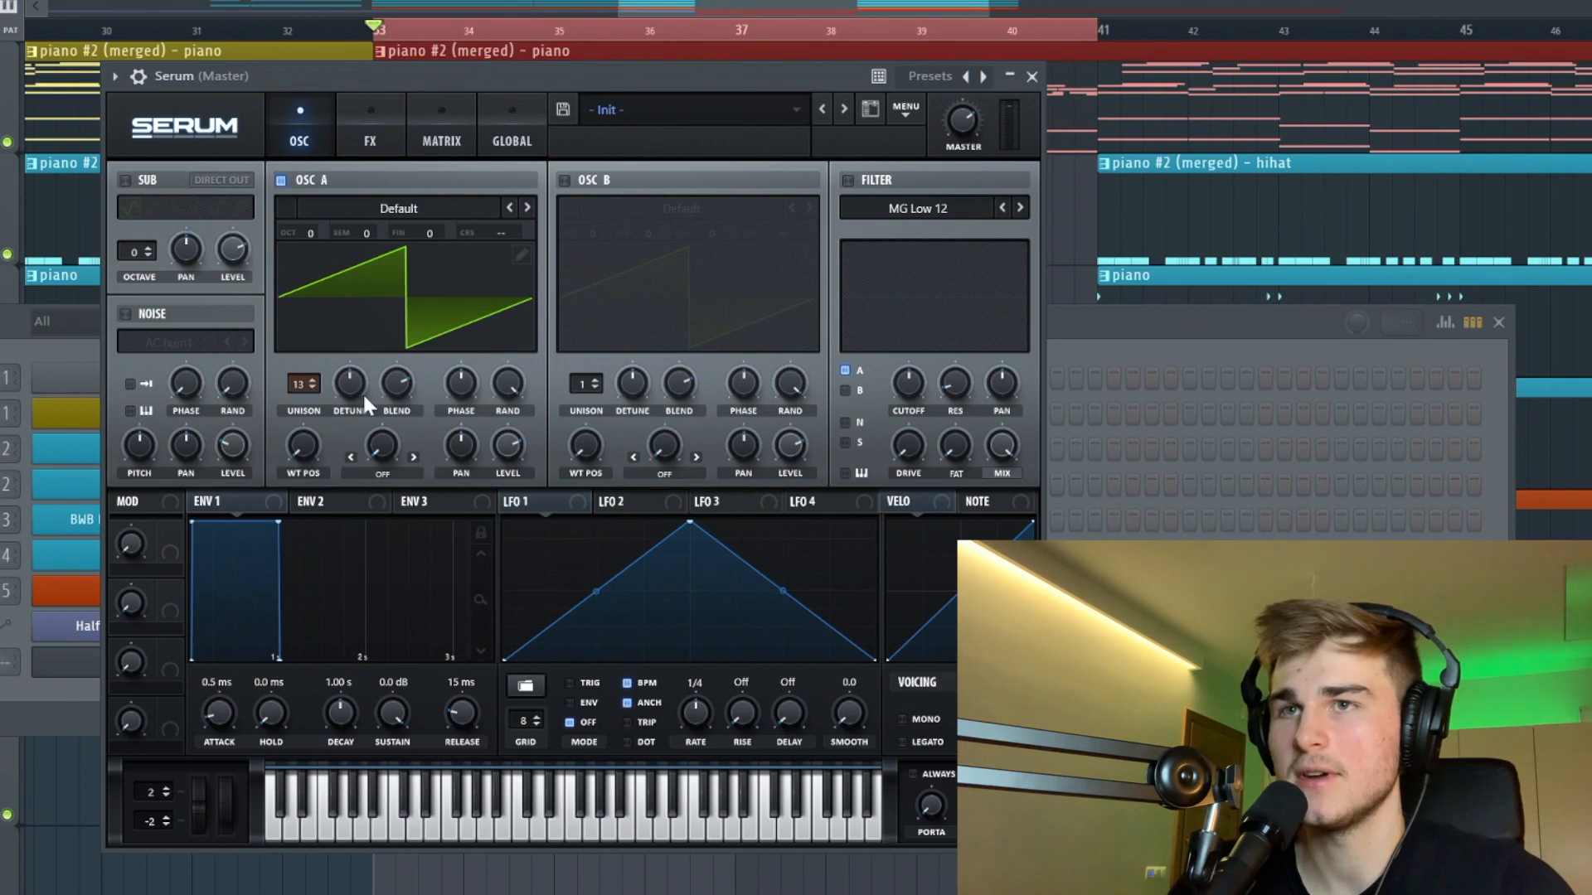
pyautogui.moveTo(361, 391); pyautogui.dragTo(351, 402)
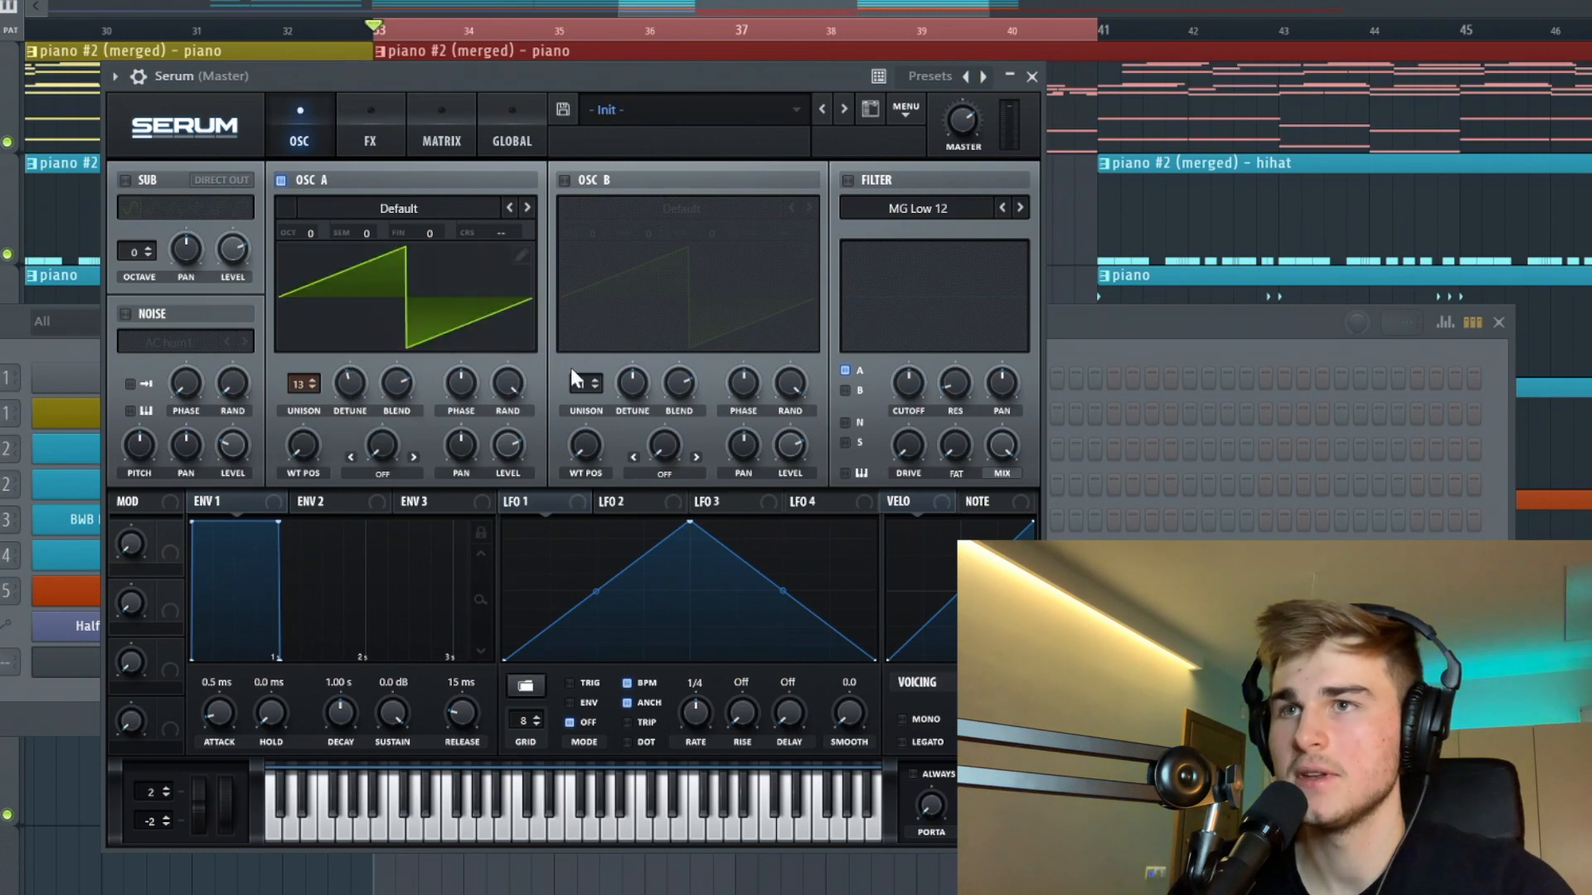
# Step: Enable Serum's MG Low 12 filter, adjust its cutoff and raise the drive
pyautogui.click(848, 180)
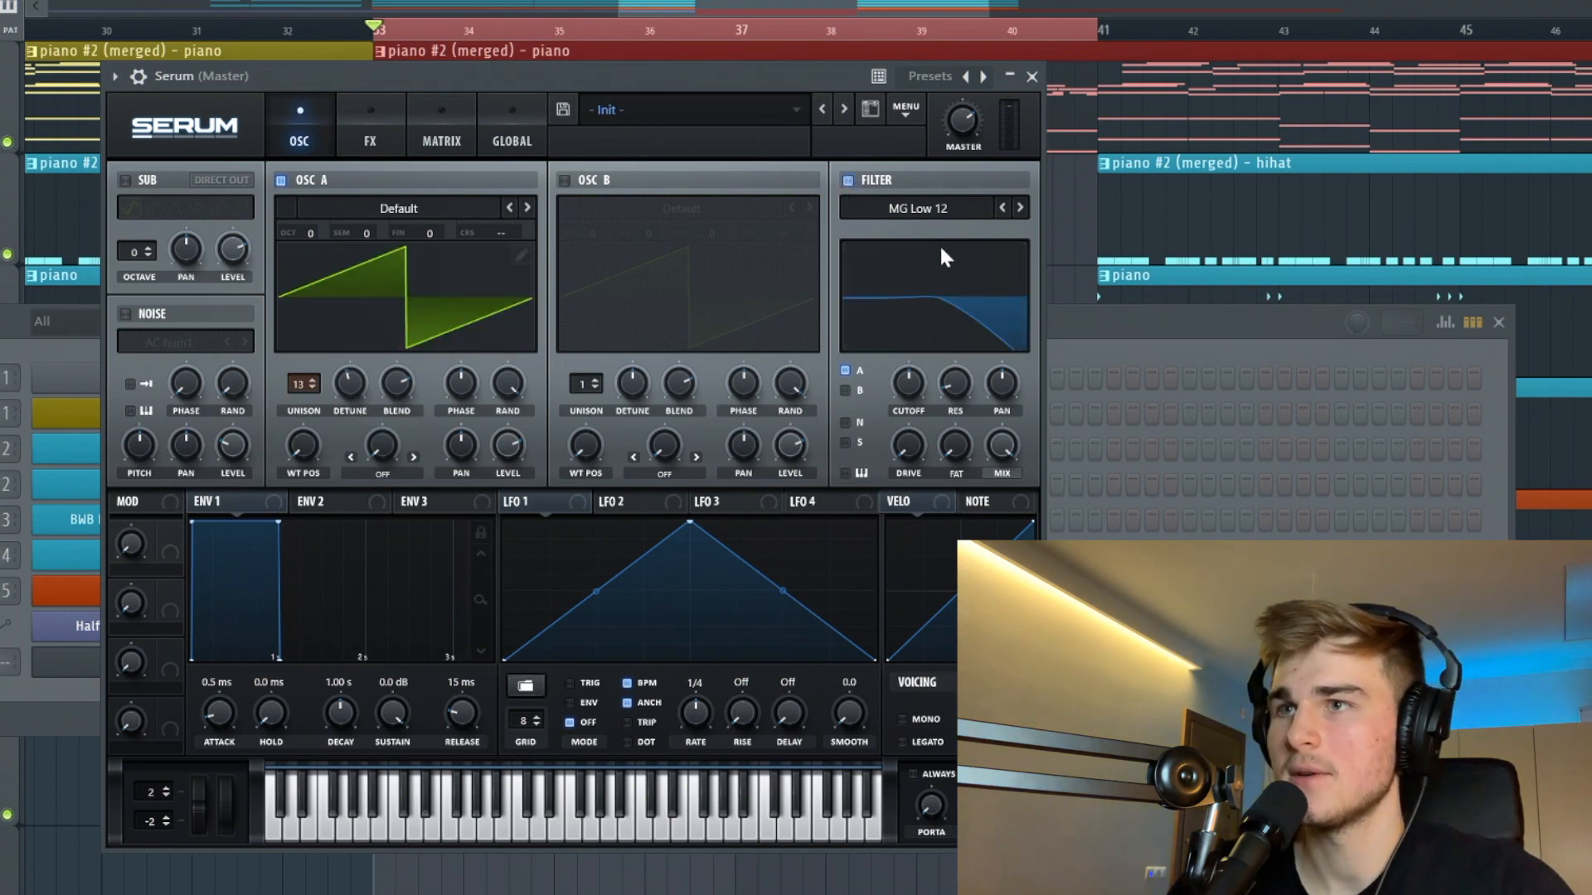
pyautogui.moveTo(895, 383); pyautogui.dragTo(907, 385)
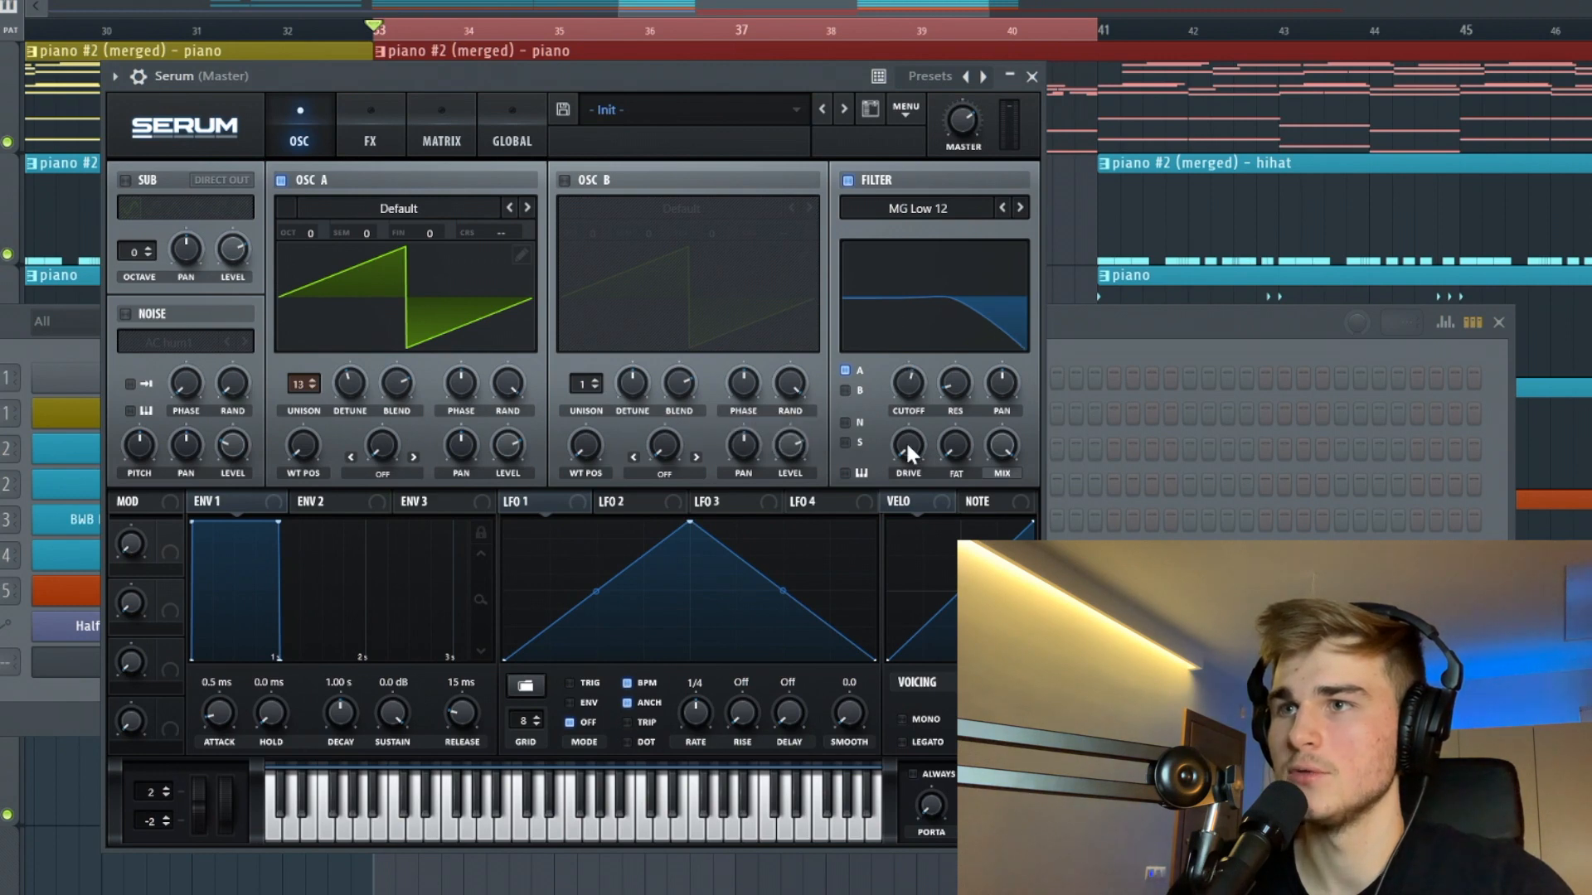
pyautogui.moveTo(909, 448); pyautogui.dragTo(899, 400)
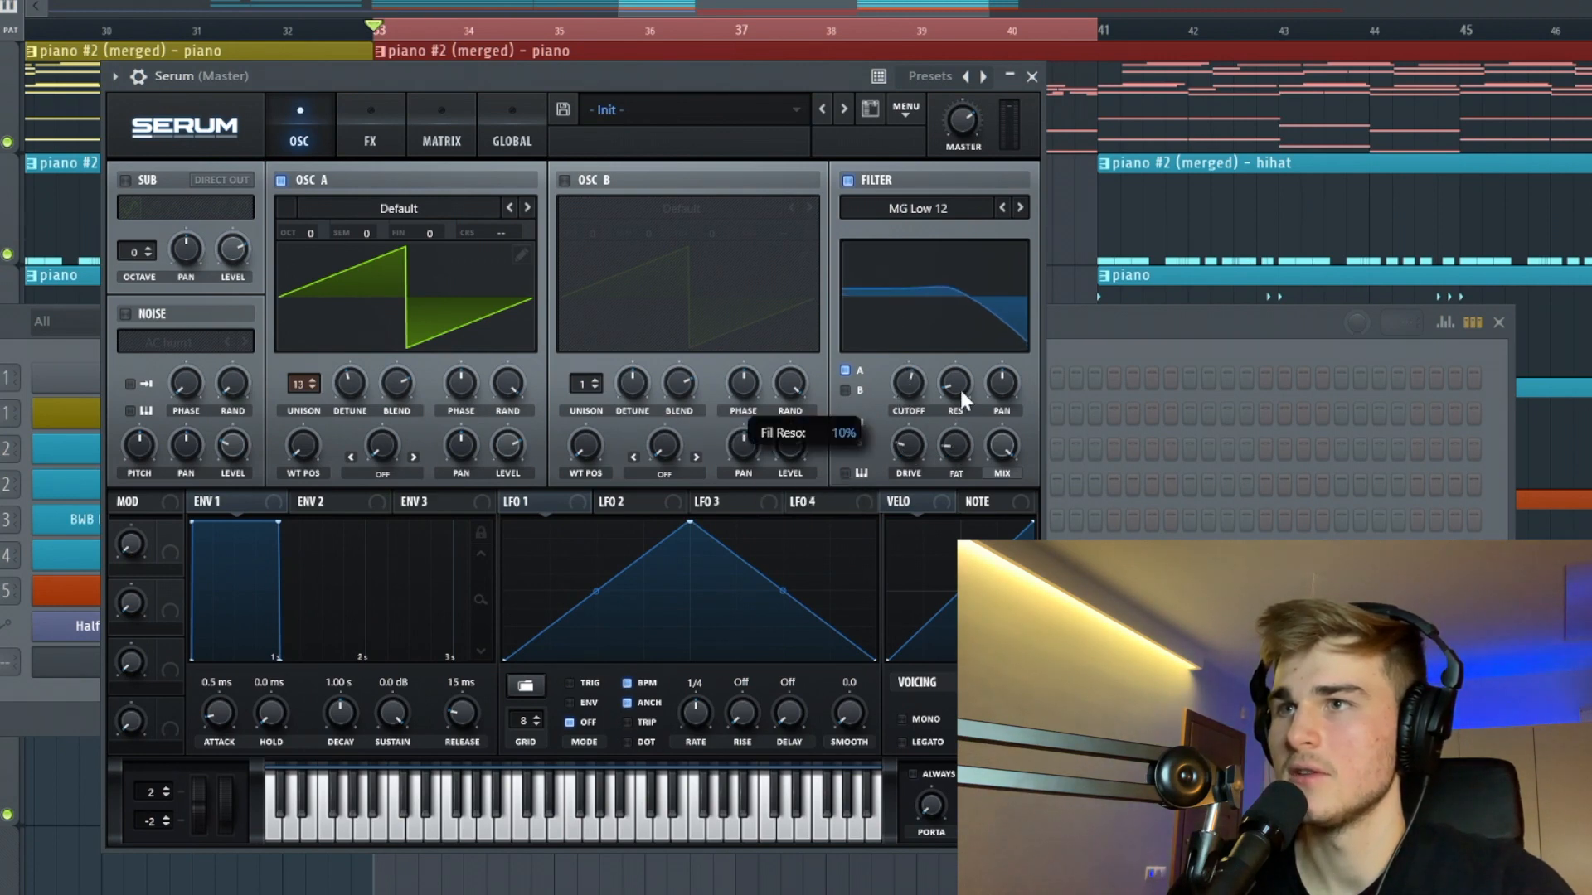
pyautogui.moveTo(914, 376); pyautogui.dragTo(913, 395)
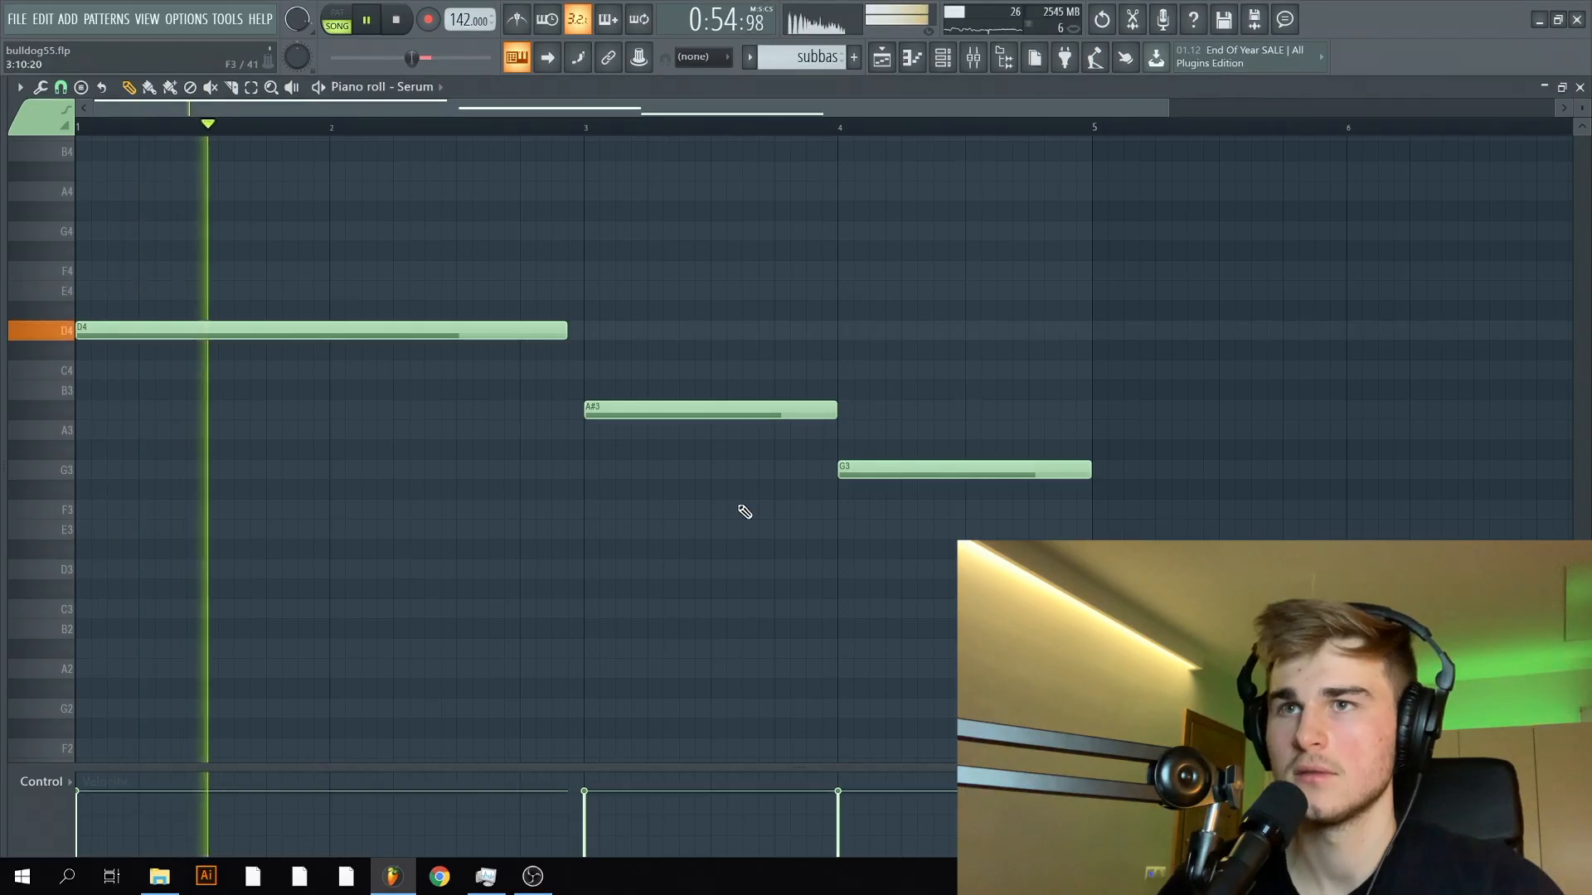
# Step: Lengthen the subbas's D4 note to reach bar 3, and set Serum to mono voicing with an adjusted portamento during playback
pyautogui.moveTo(578, 338); pyautogui.dragTo(586, 337)
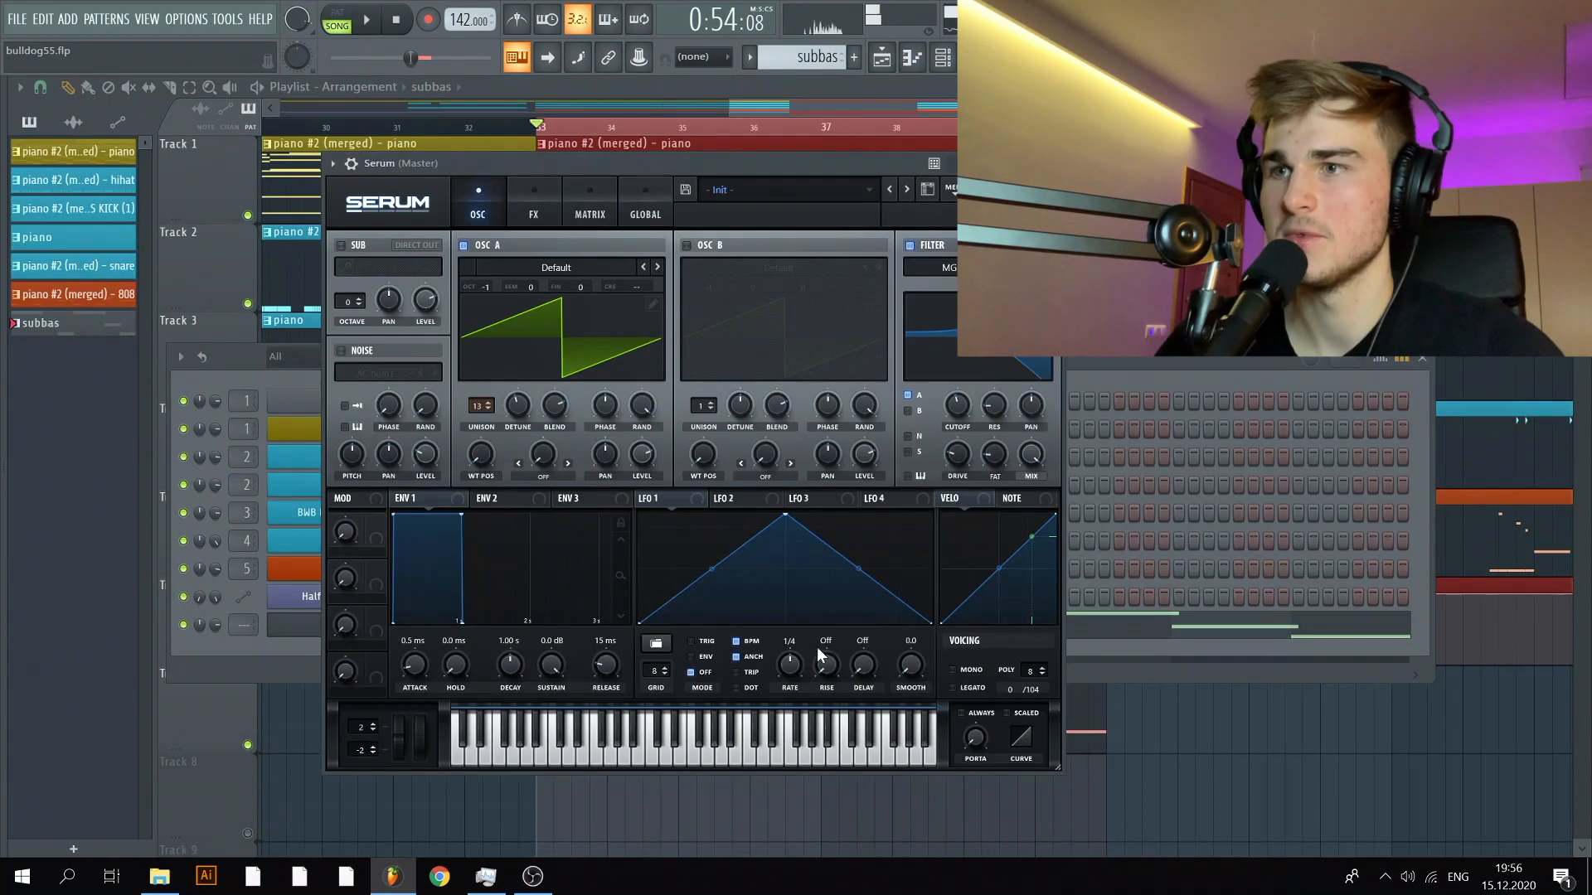
pyautogui.click(953, 670)
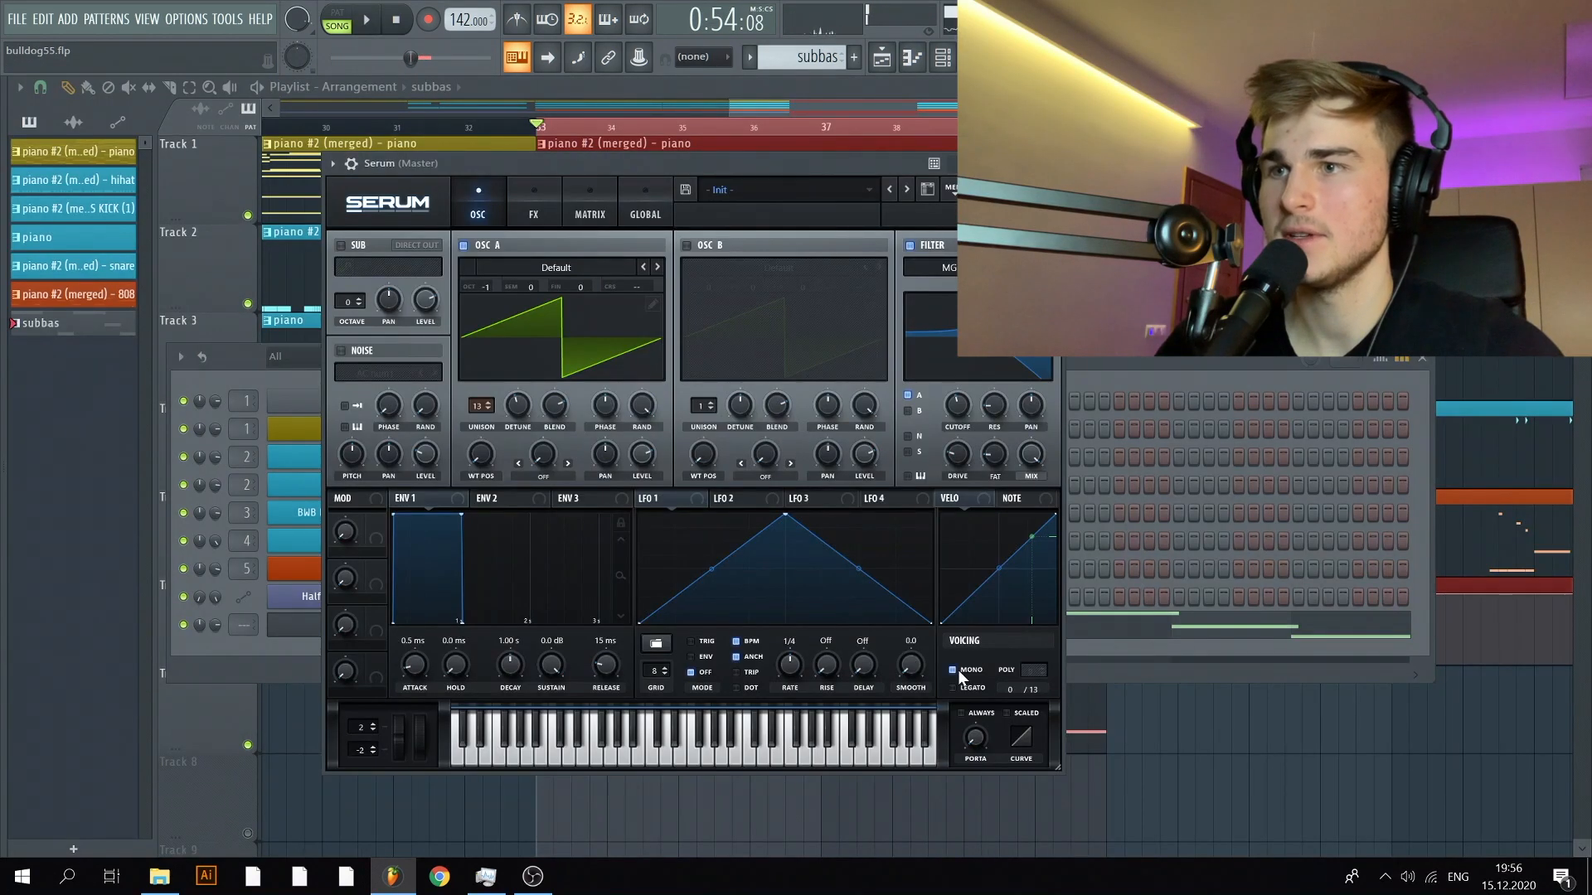
pyautogui.click(962, 715)
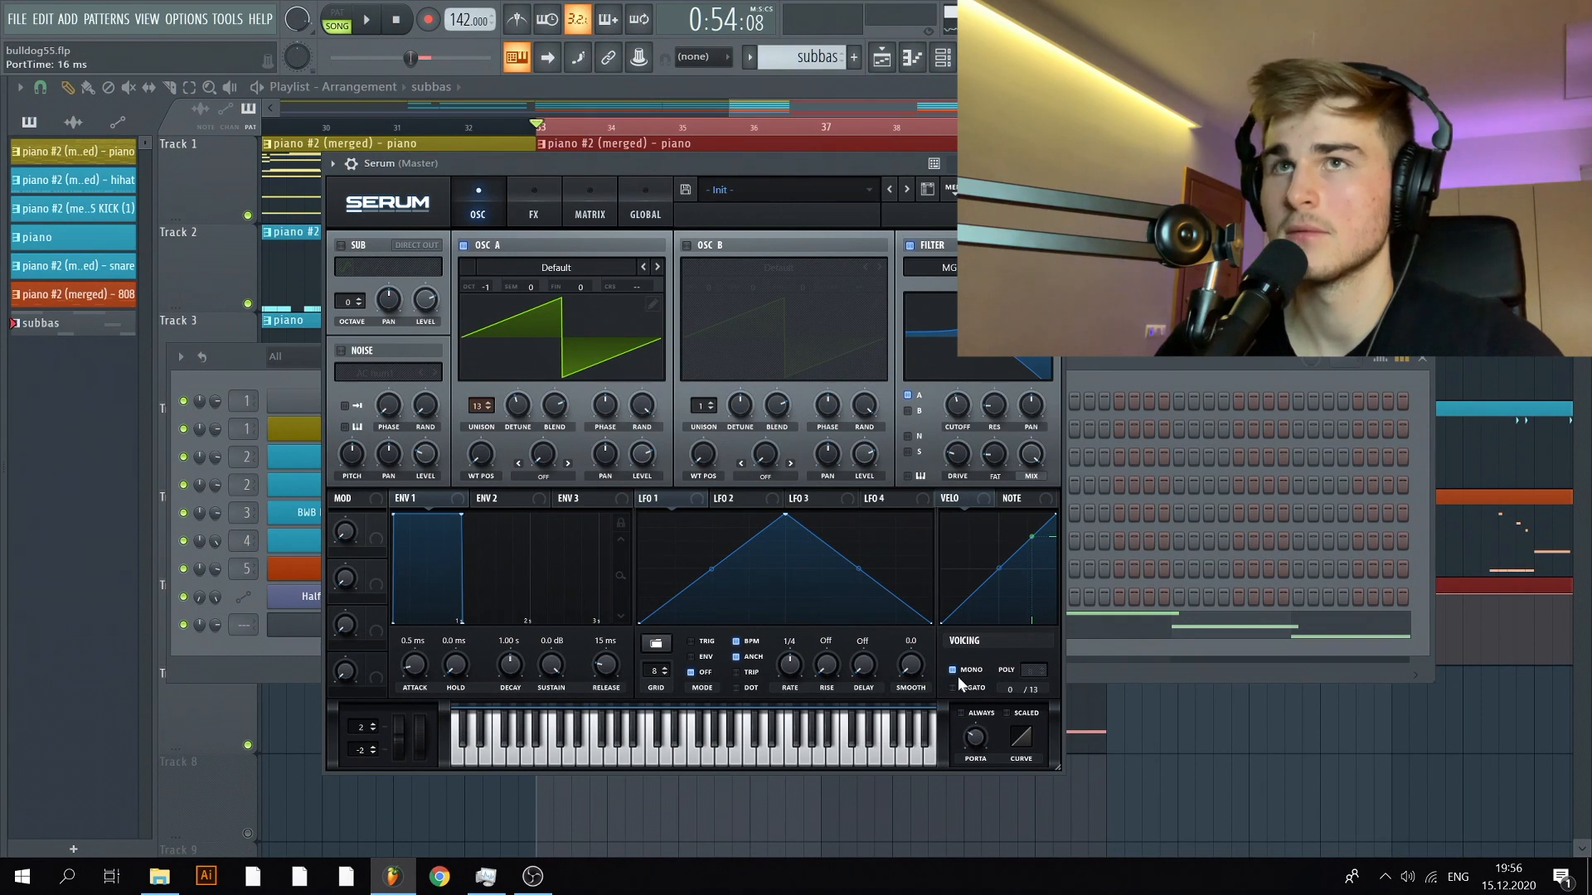
pyautogui.press('space')
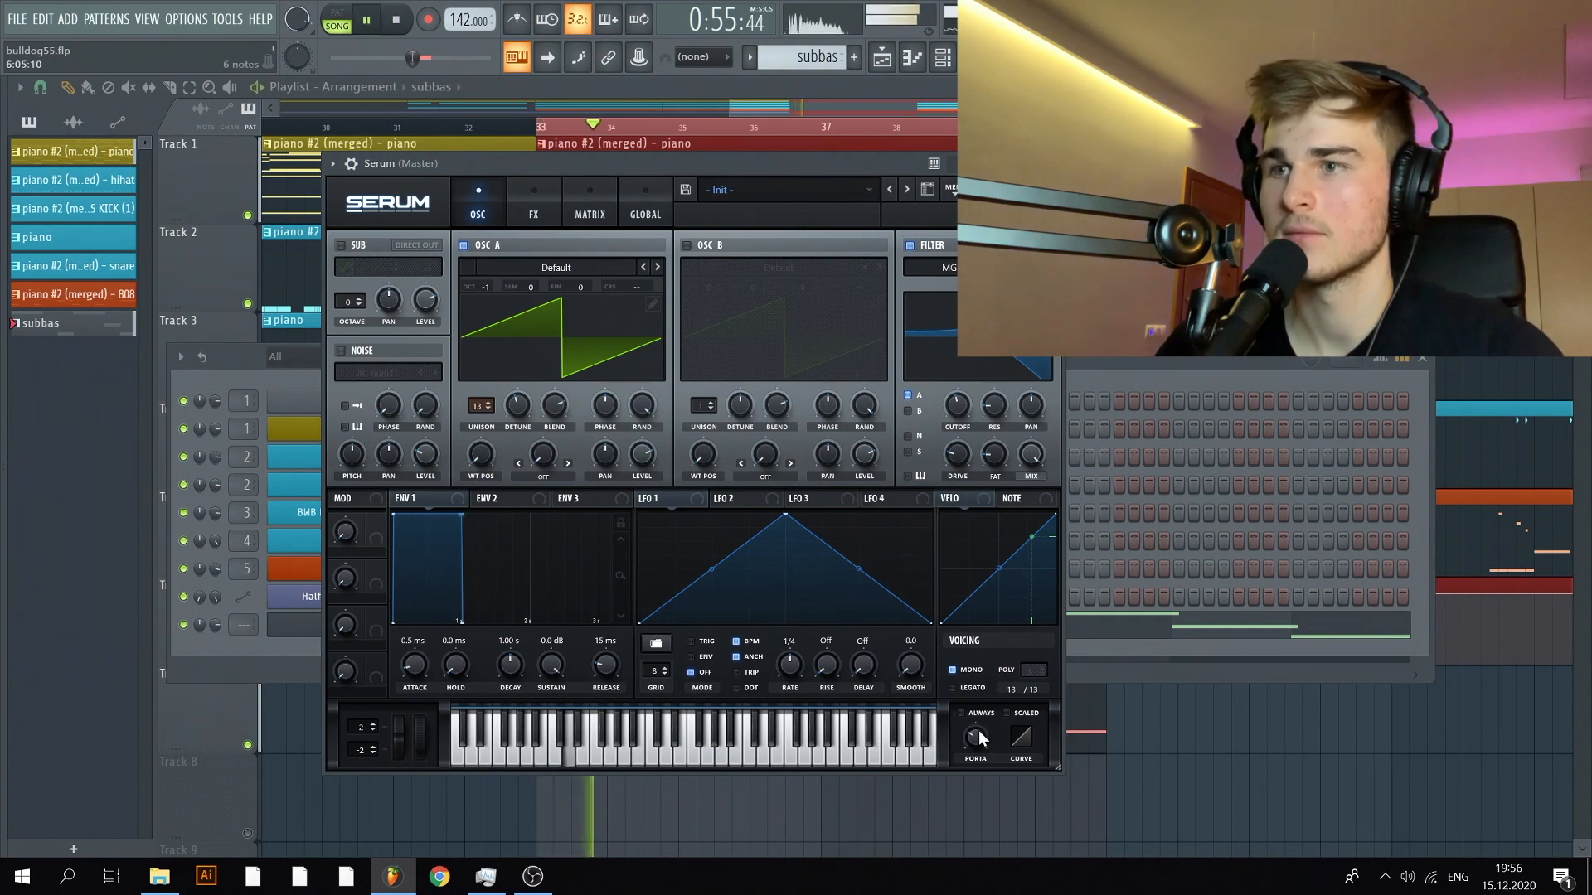
pyautogui.moveTo(979, 731); pyautogui.dragTo(978, 725)
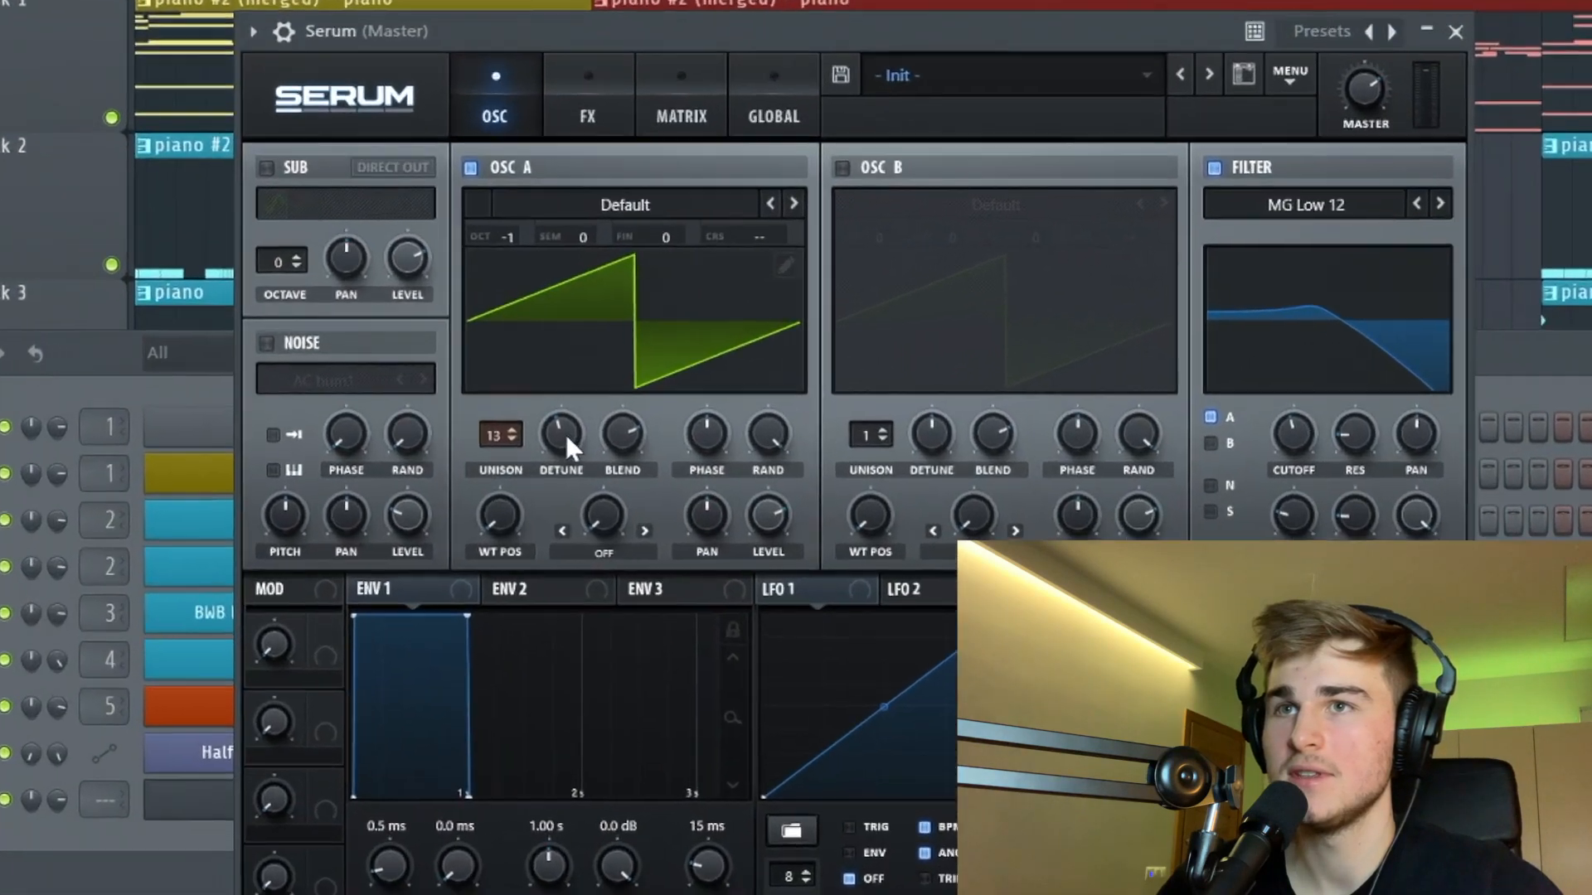
# Step: Switch Serum's filter to MG Low 18, set the cutoff to about 358 Hz and the filter fat to 28% during playback
pyautogui.moveTo(565, 435); pyautogui.dragTo(626, 440)
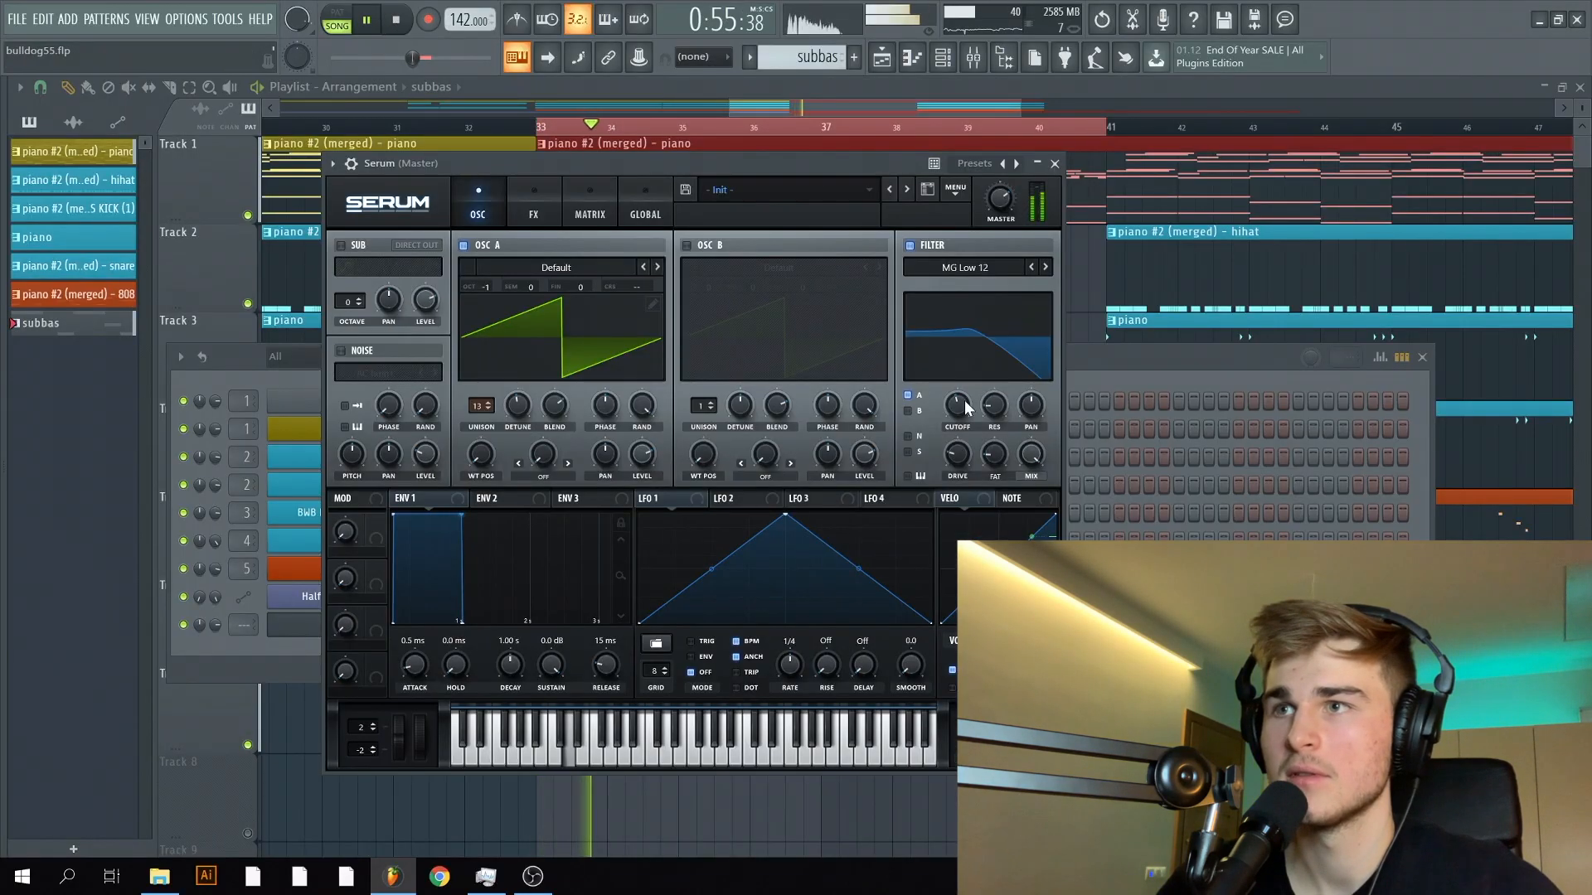
pyautogui.moveTo(964, 401)
pyautogui.mouseDown()
pyautogui.moveTo(964, 420)
pyautogui.moveTo(947, 383)
pyautogui.moveTo(958, 403)
pyautogui.mouseUp()
pyautogui.click(1045, 267)
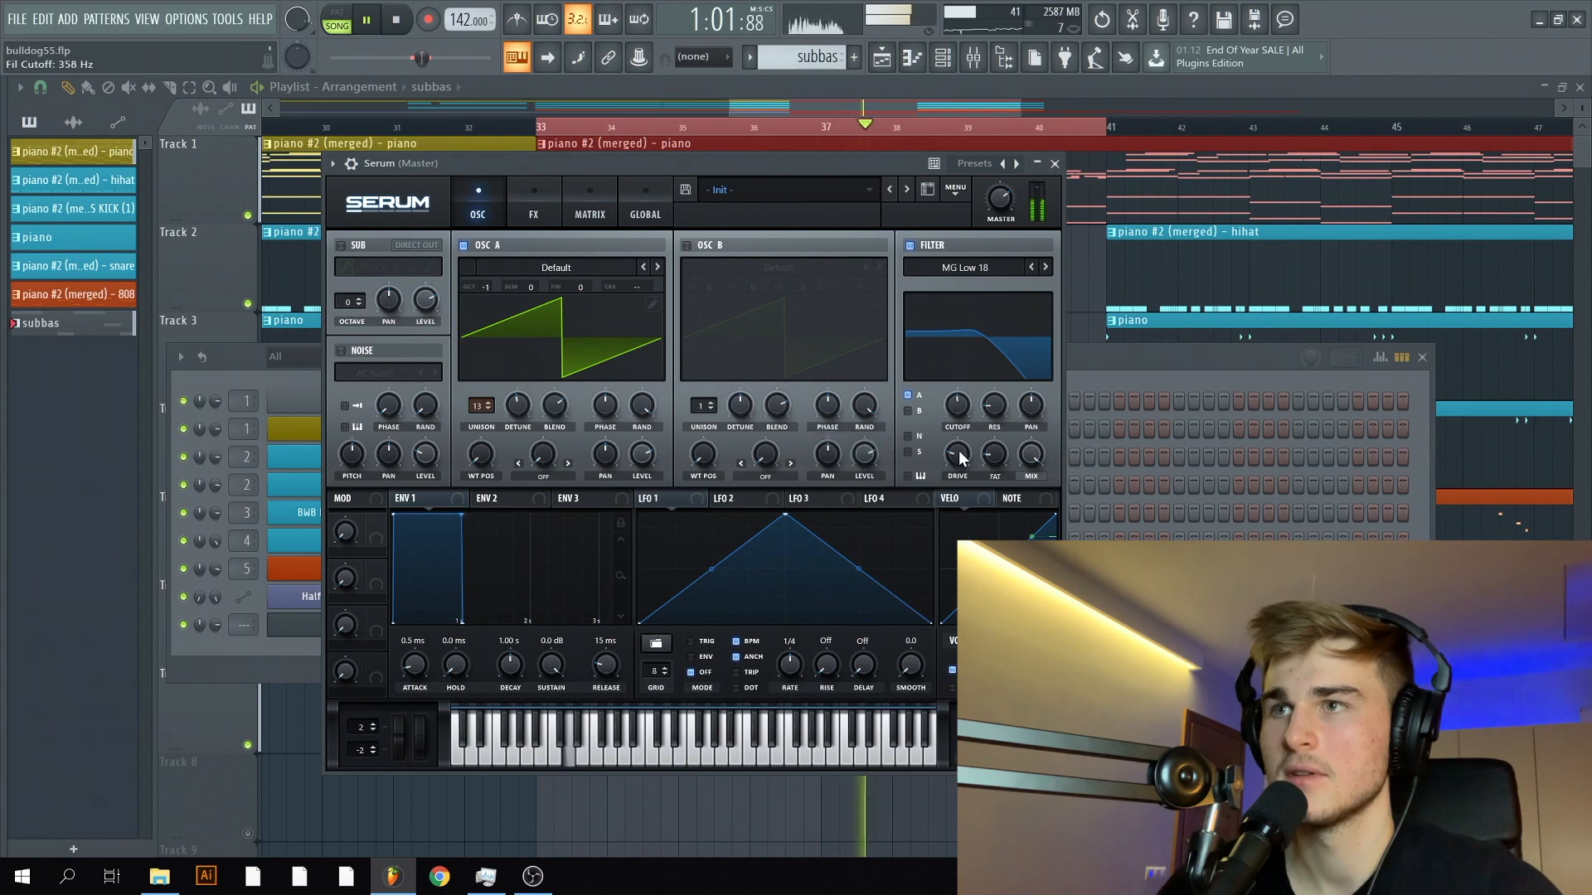
pyautogui.moveTo(994, 455); pyautogui.dragTo(994, 442)
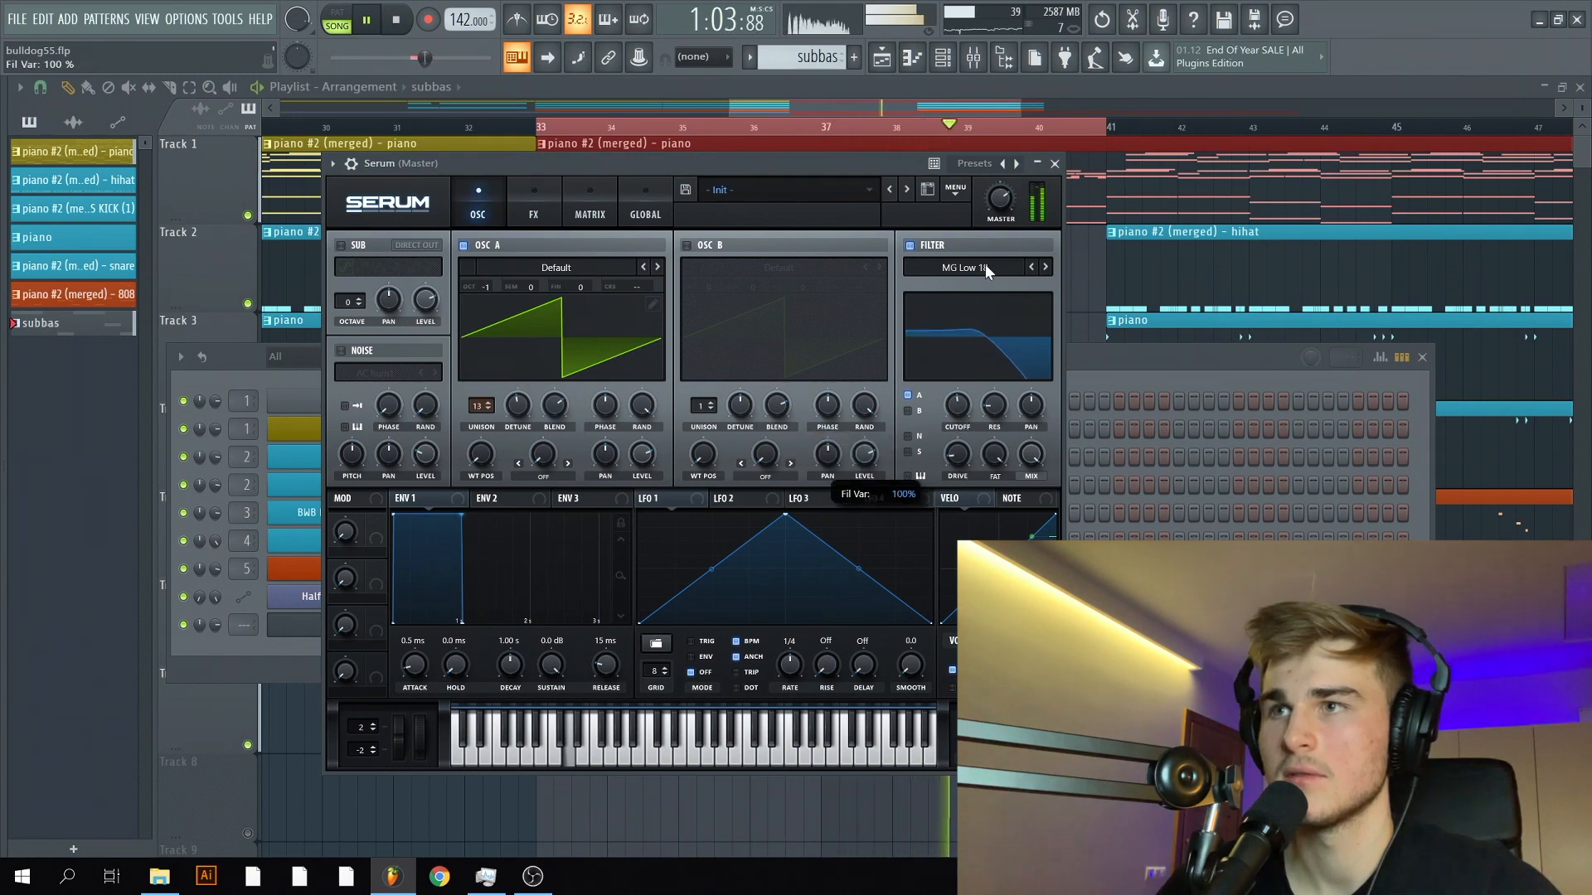
pyautogui.moveTo(985, 264); pyautogui.dragTo(1017, 444)
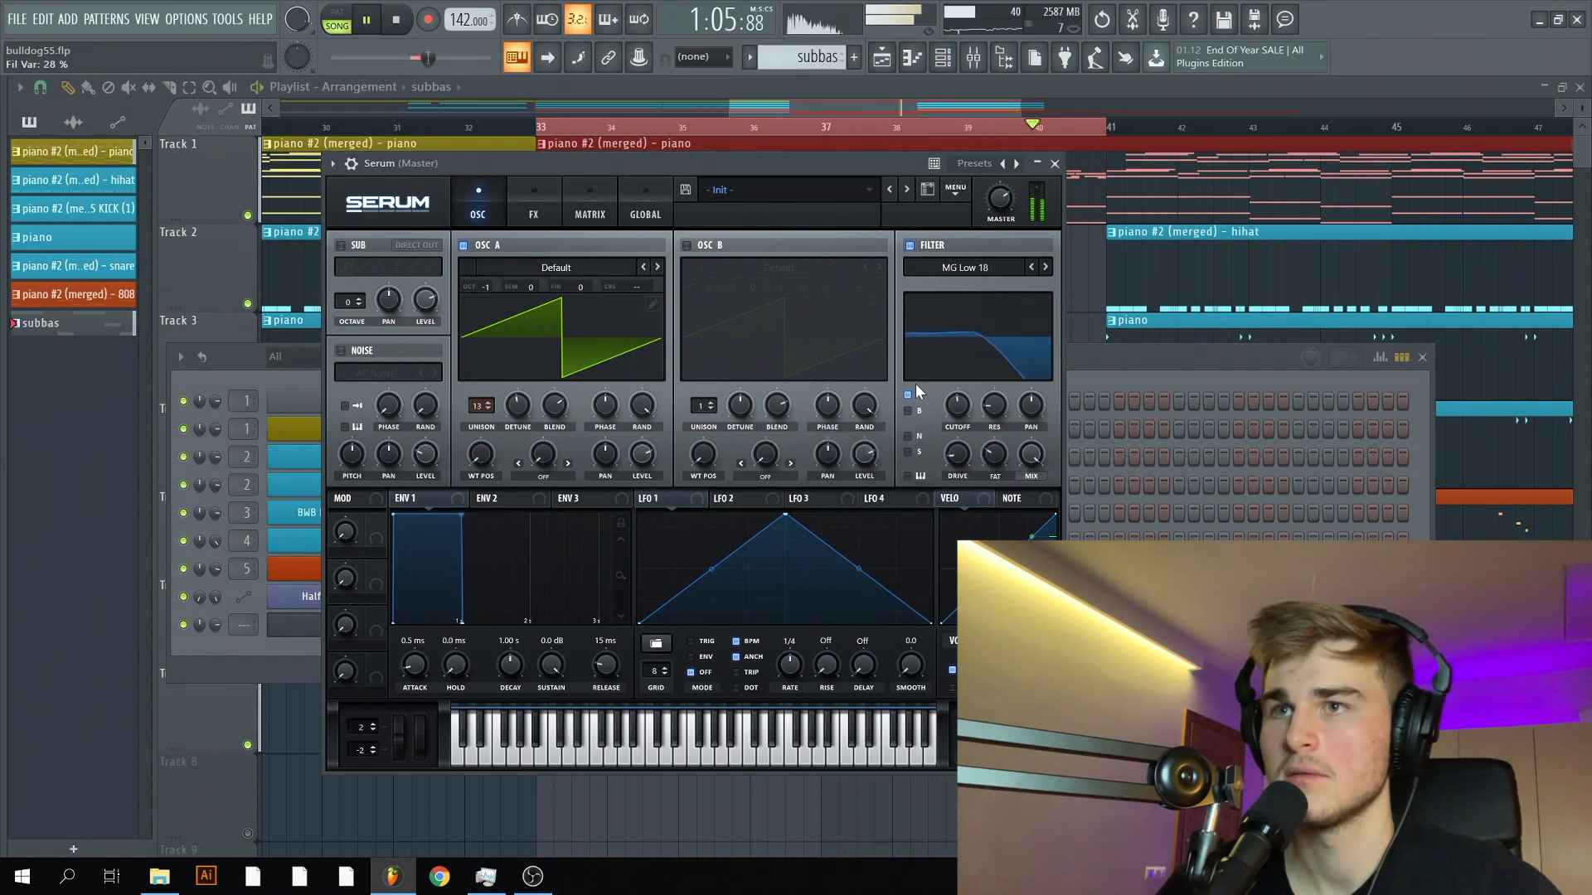
pyautogui.press('space')
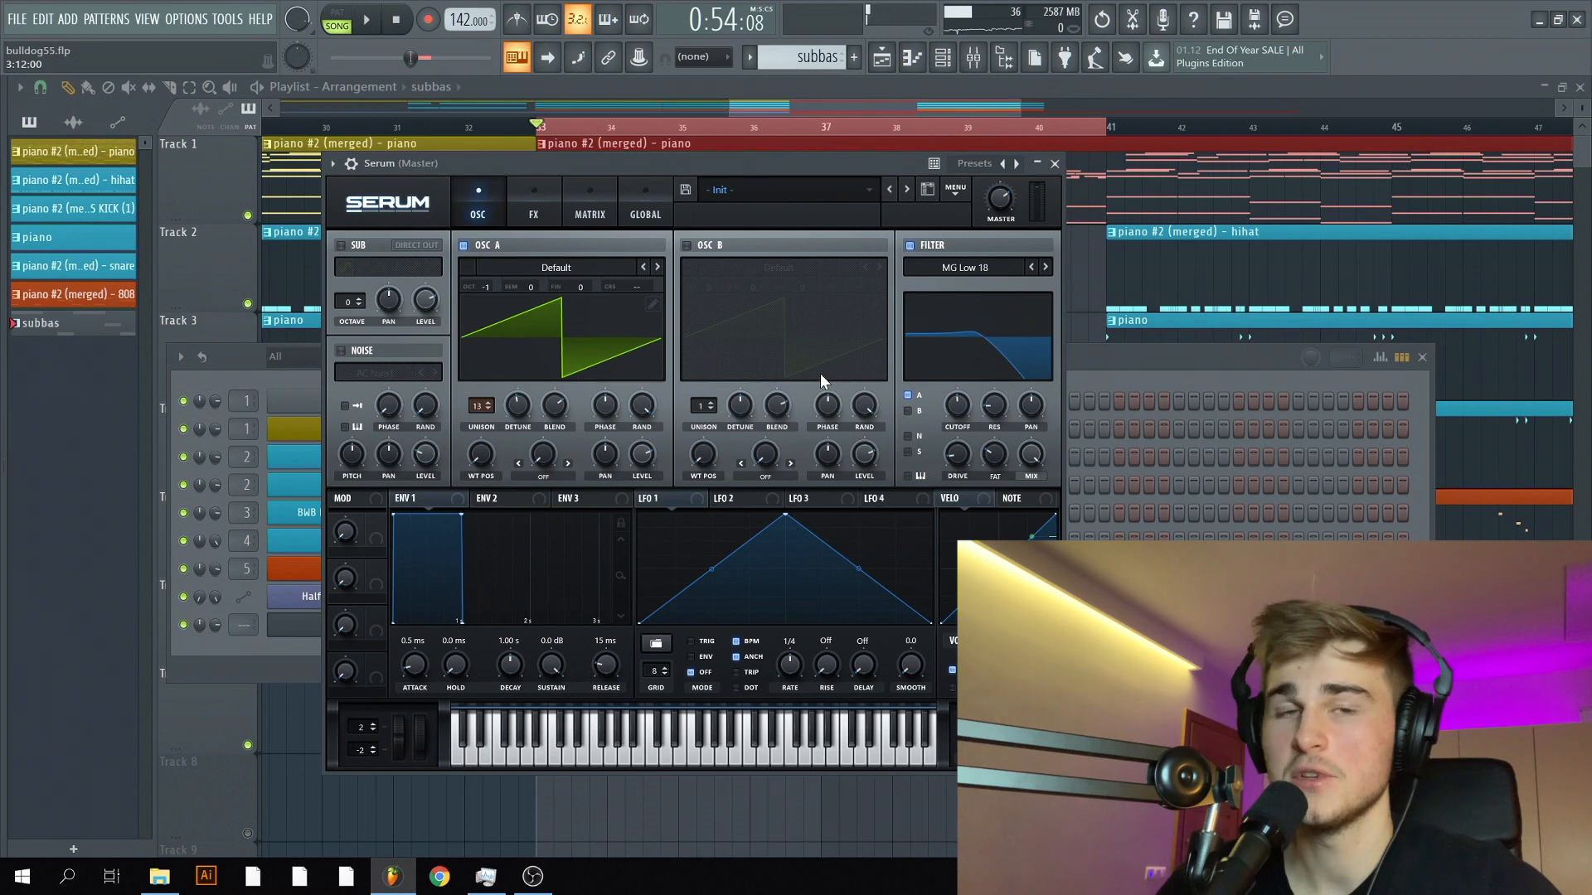
# Step: Set LFO 1 to trigger mode with BPM sync off, and adjust its modulation of the filter cutoff at a slow rate
pyautogui.click(705, 643)
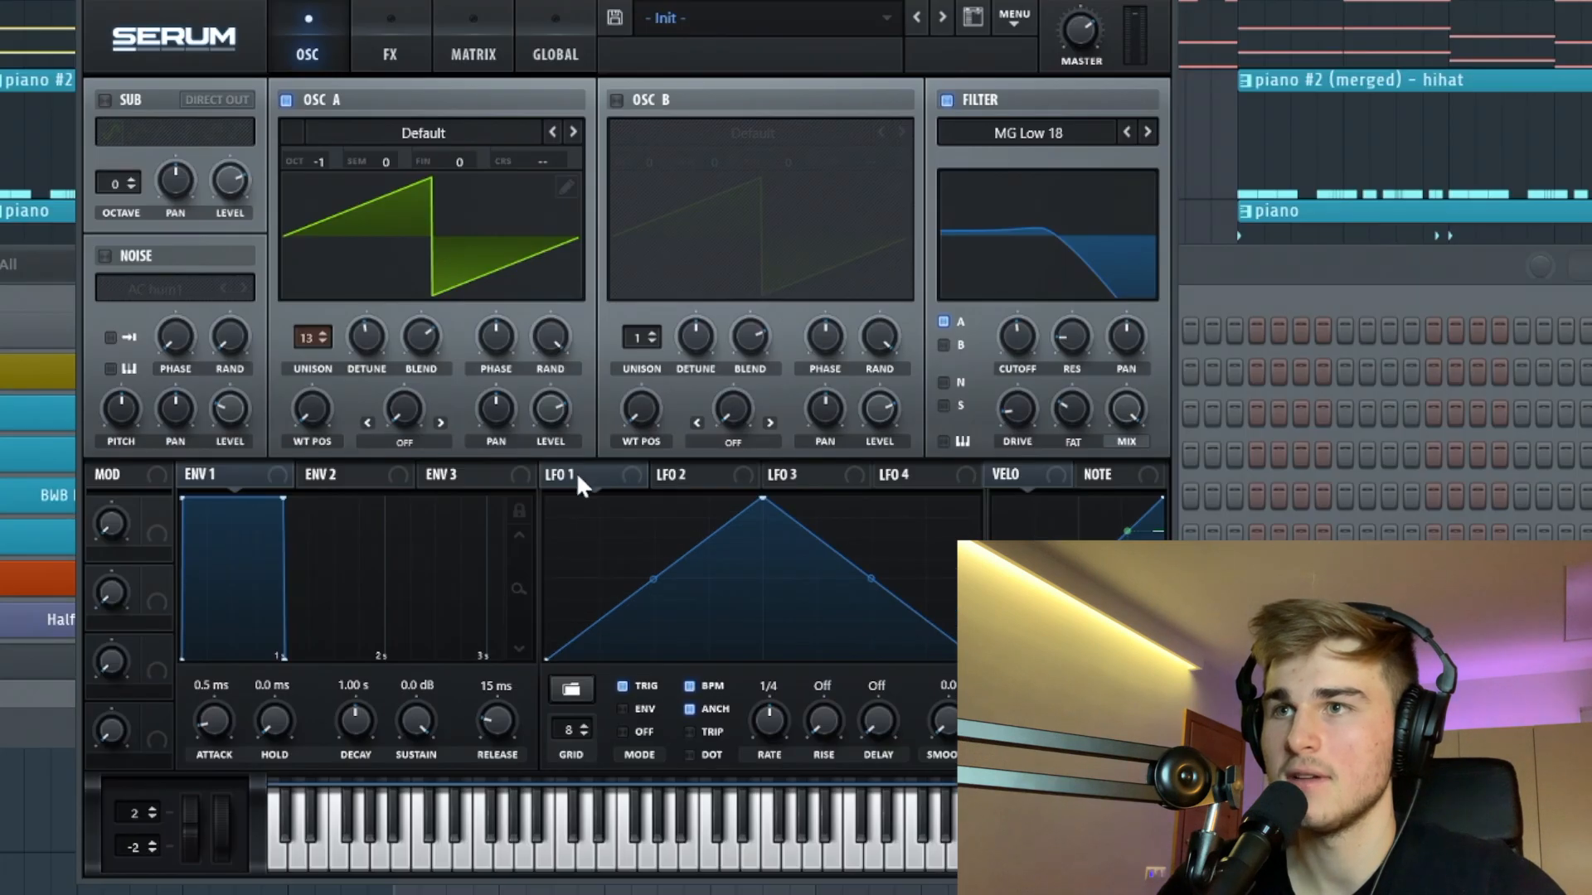
pyautogui.moveTo(575, 474)
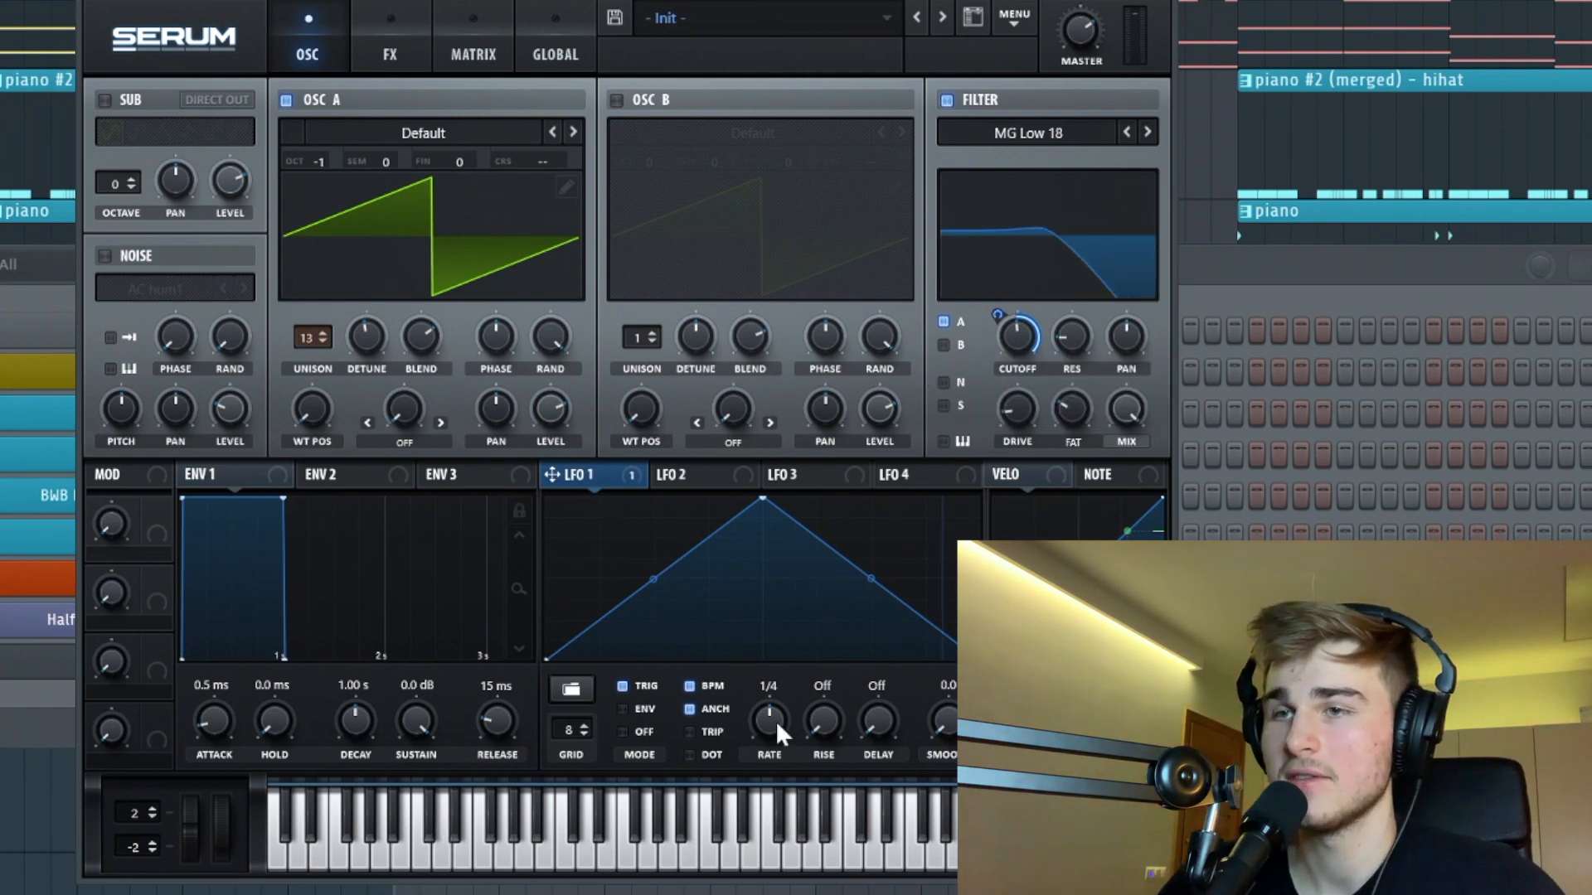
pyautogui.click(709, 684)
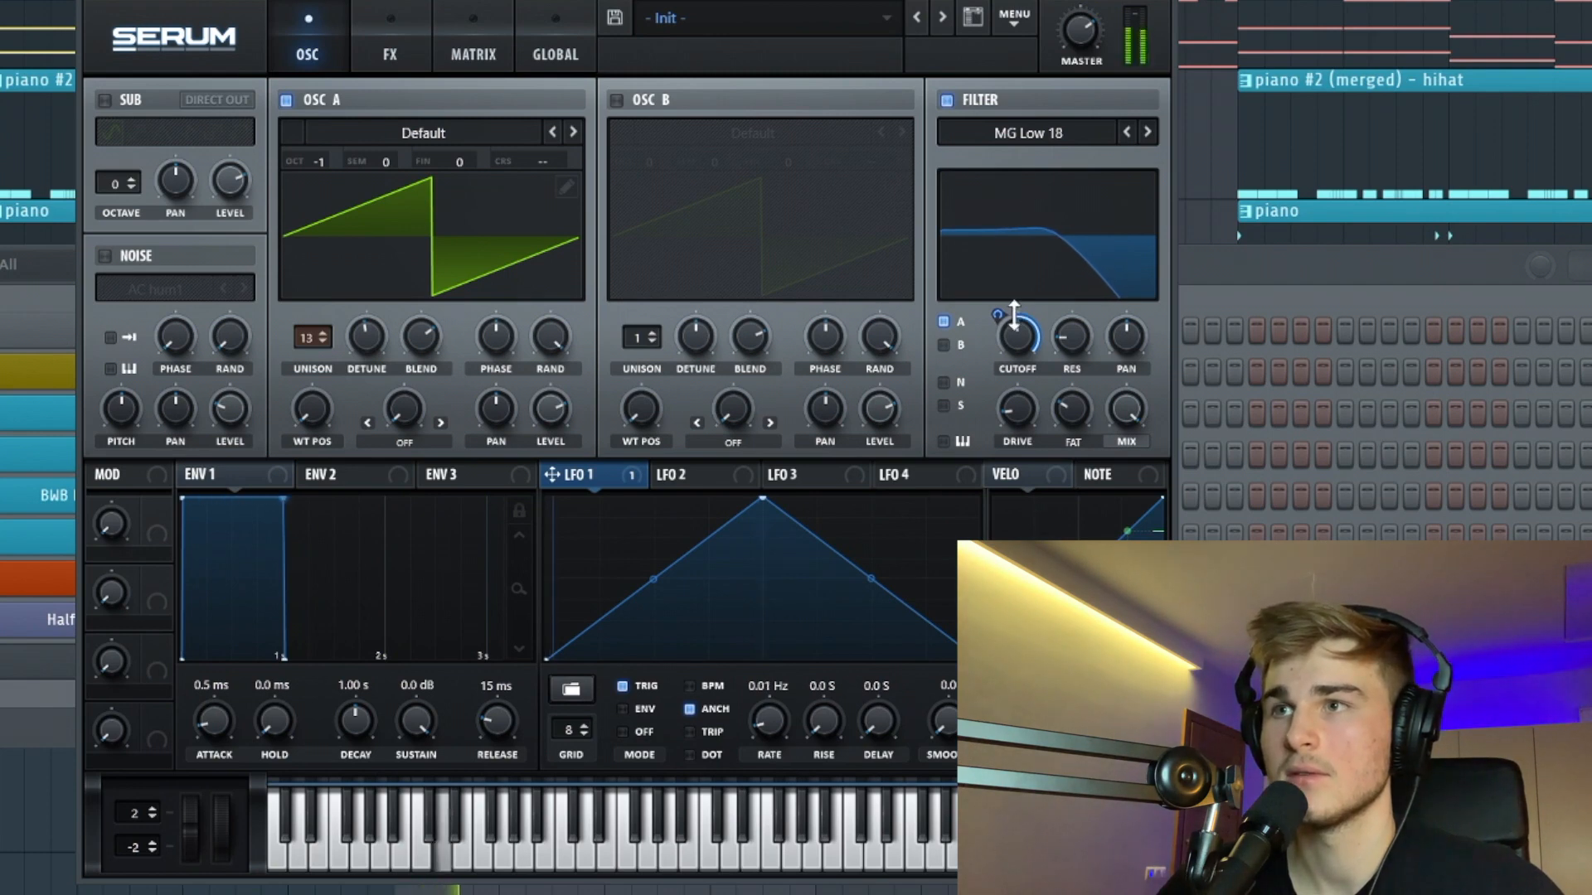
pyautogui.moveTo(1014, 315); pyautogui.dragTo(1013, 335)
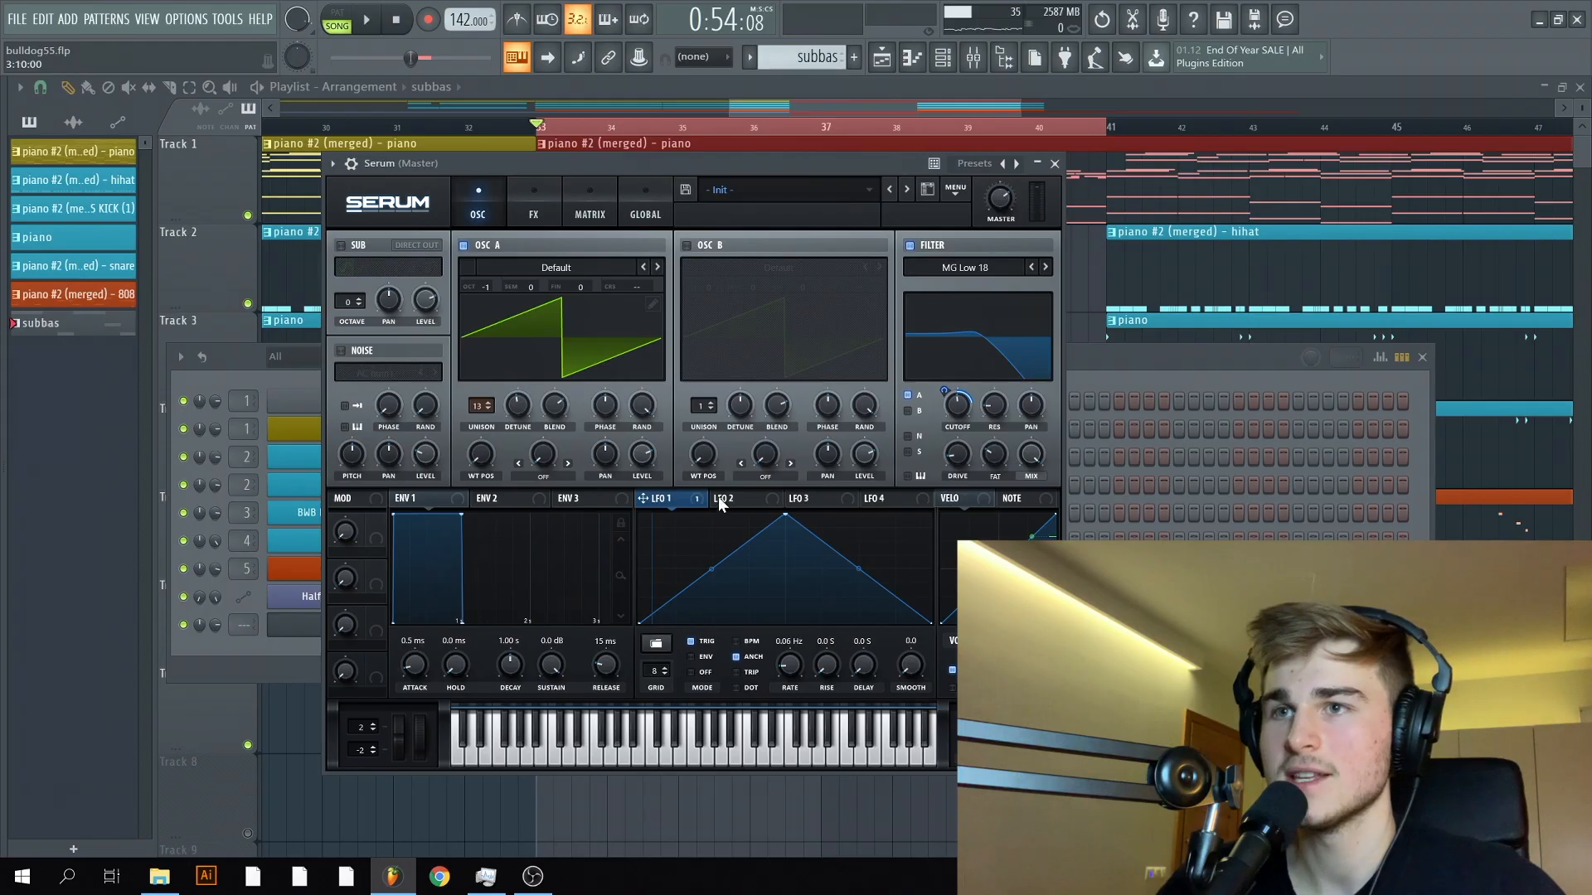
# Step: Modulate oscillator A's detune with LFO 1 at an amount of 22, set the detune to 0.20, and save the project
pyautogui.moveTo(677, 500); pyautogui.dragTo(519, 408)
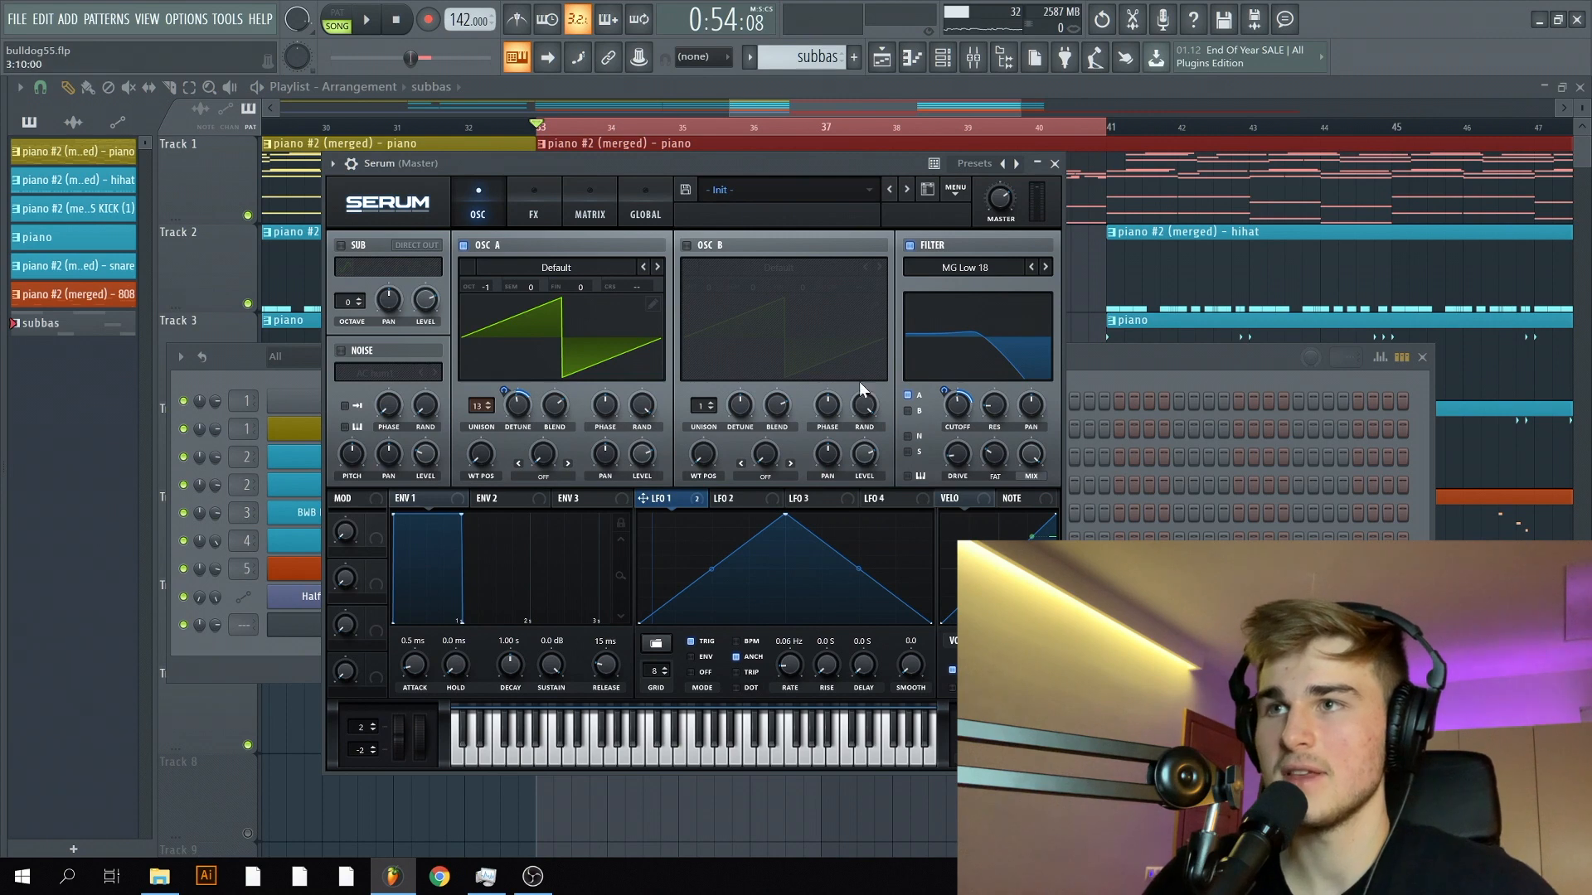
pyautogui.click(373, 22)
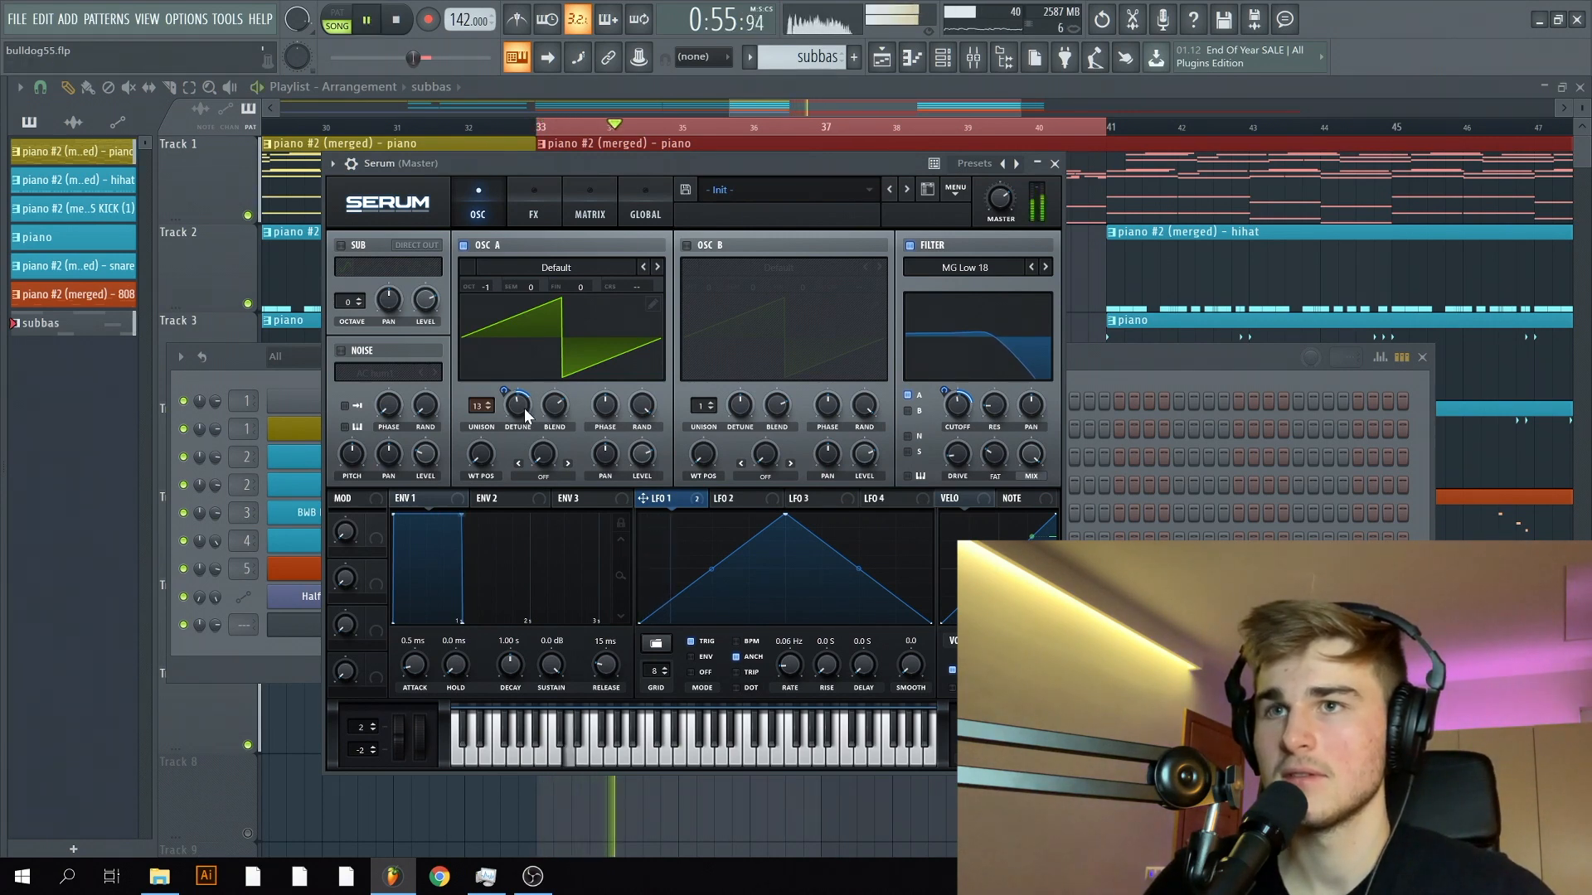
pyautogui.moveTo(510, 391); pyautogui.dragTo(510, 394)
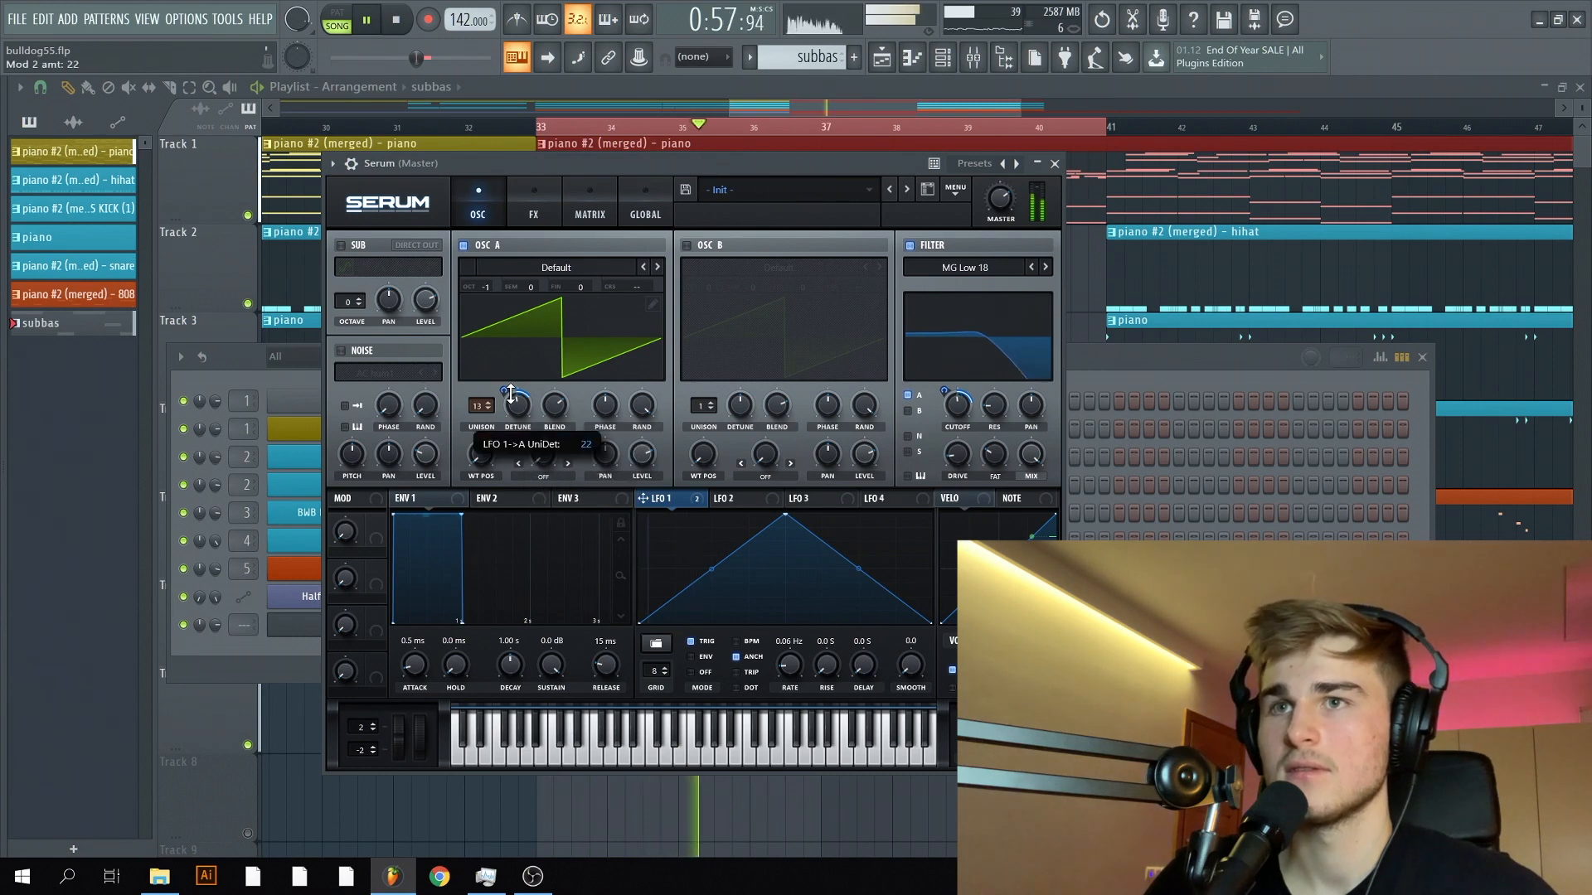
pyautogui.moveTo(521, 422)
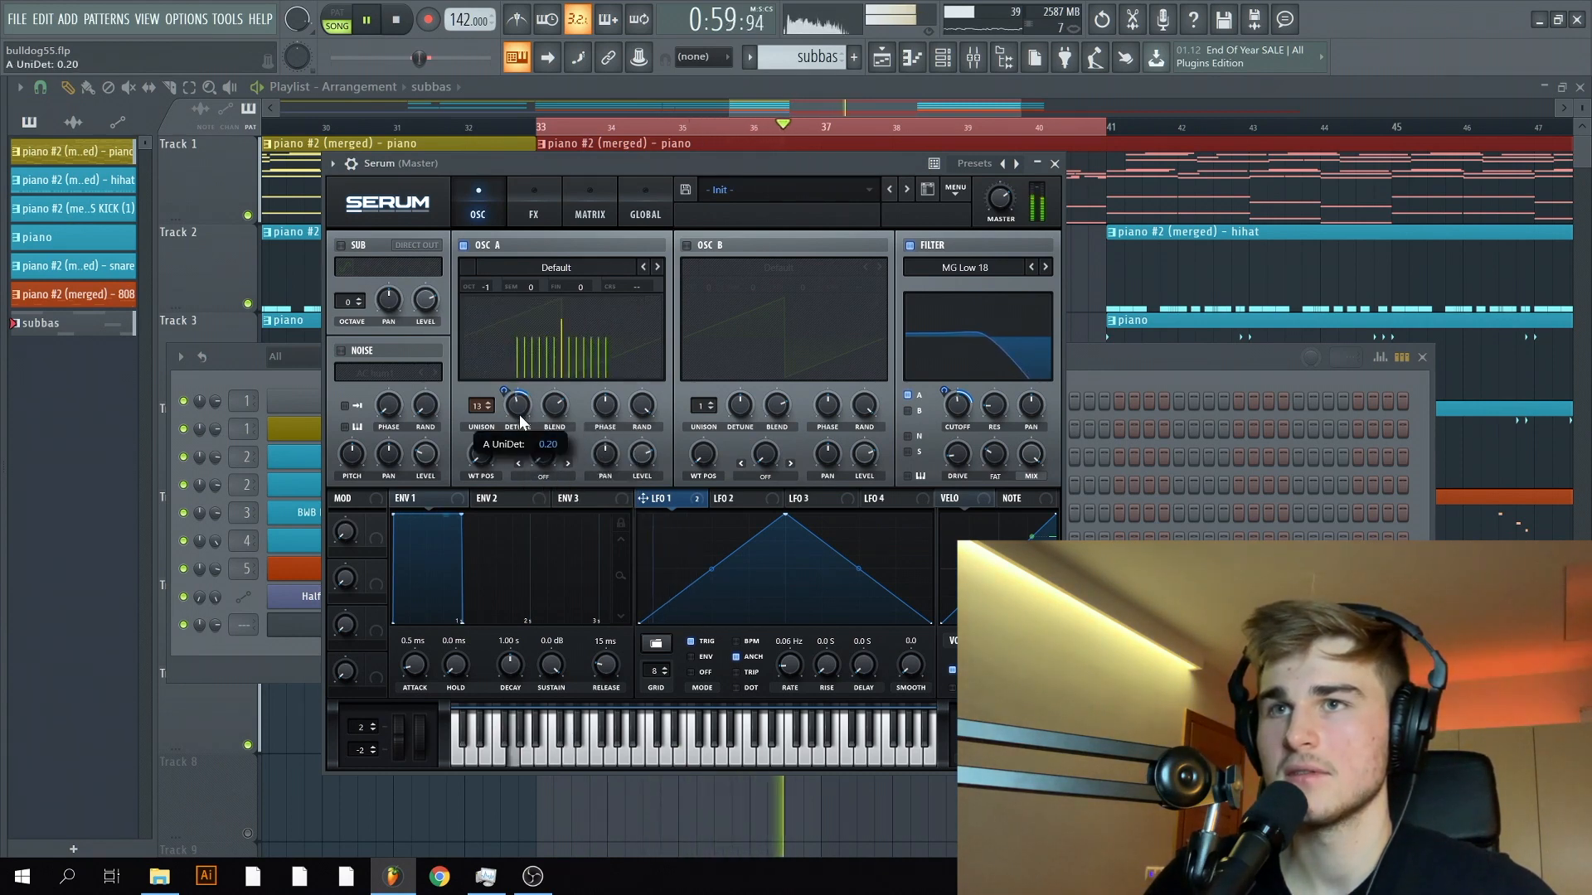
pyautogui.hotkey('ctrl', 's')
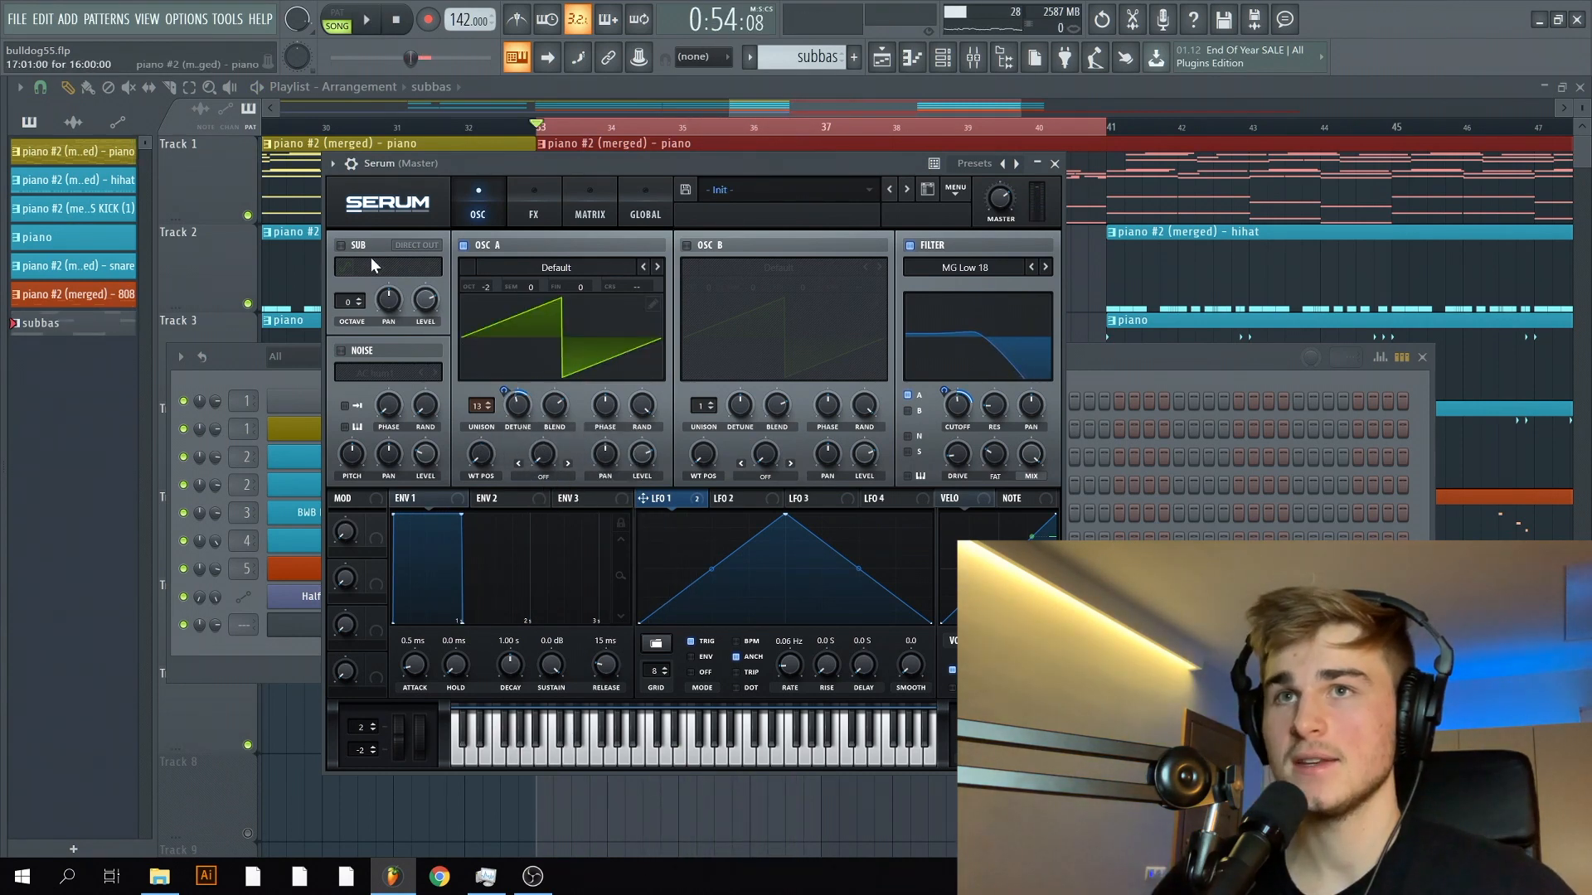
# Step: Enable Serum's sub oscillator and lower its octave to -2, muting oscillator A temporarily to hear the sub alone
pyautogui.click(340, 245)
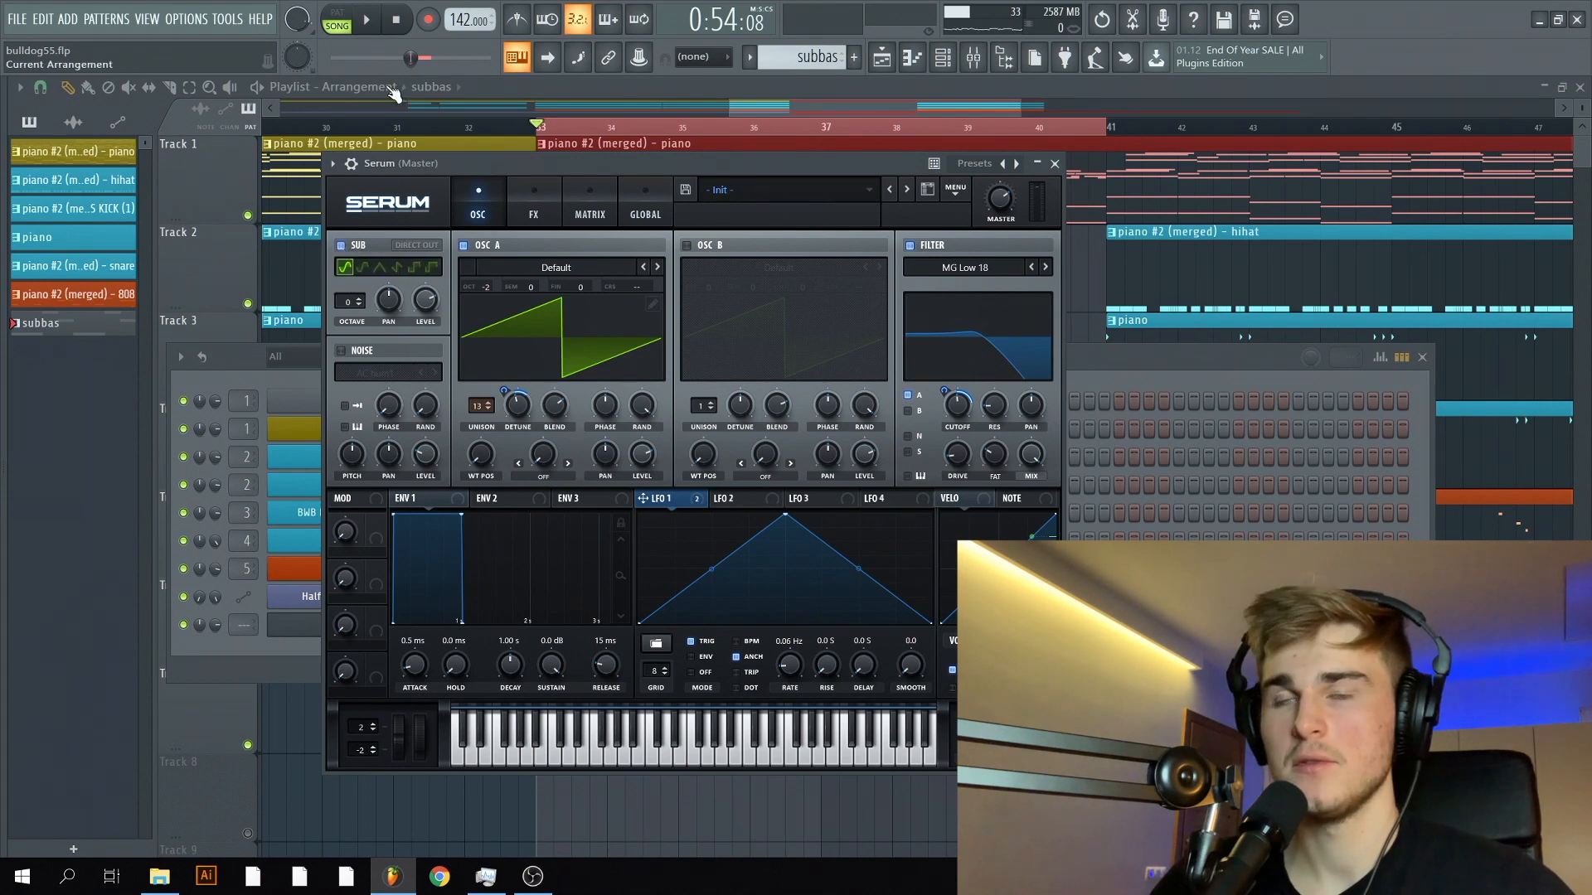
pyautogui.click(372, 22)
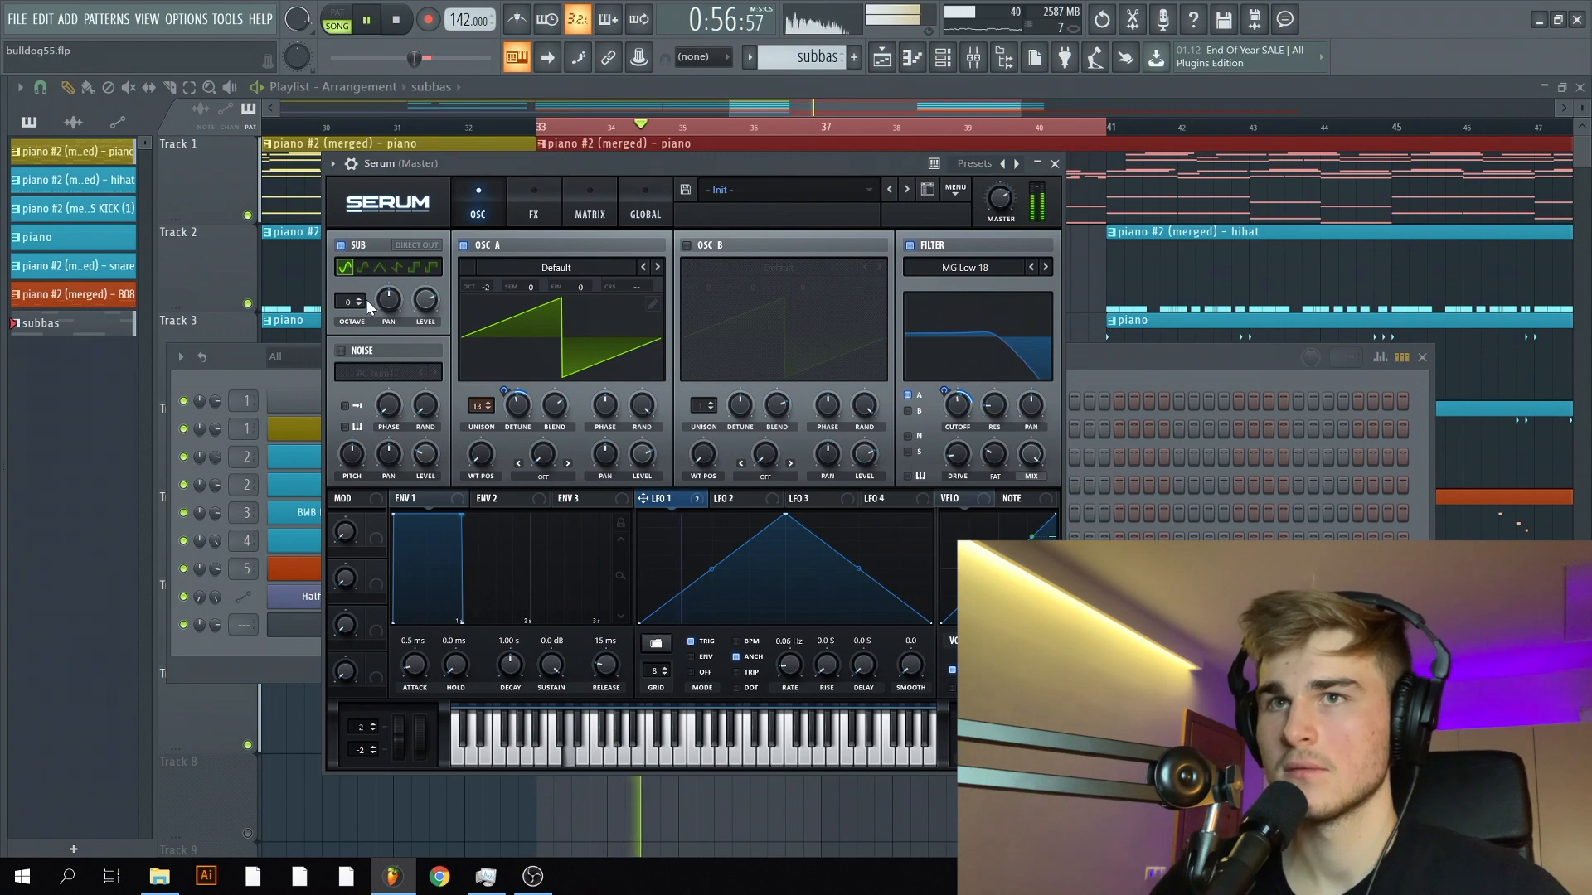
pyautogui.click(461, 245)
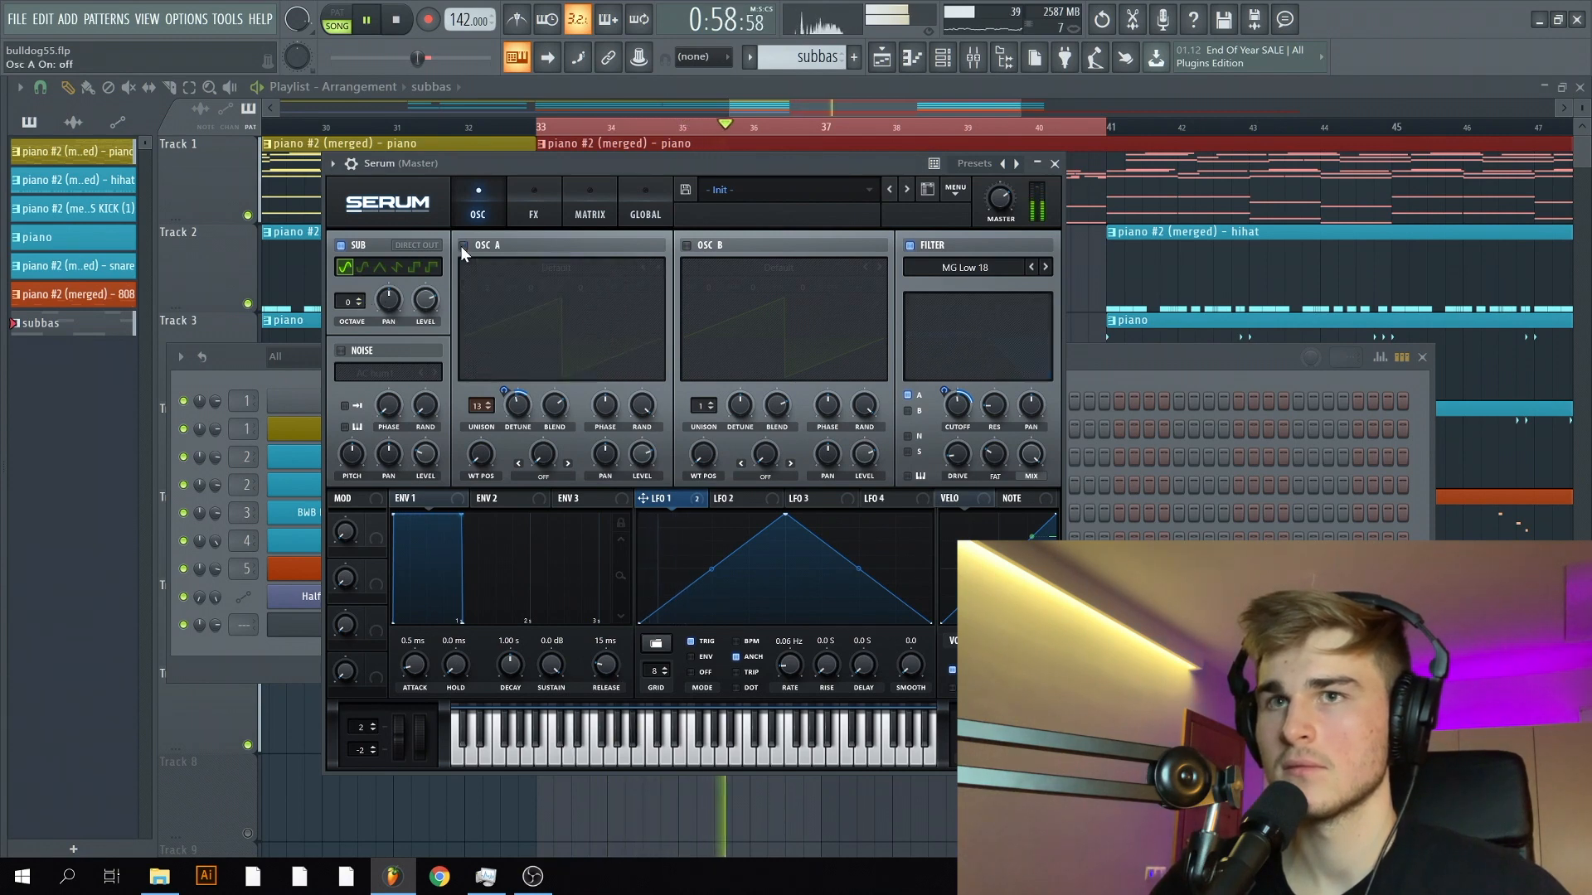
pyautogui.click(358, 305)
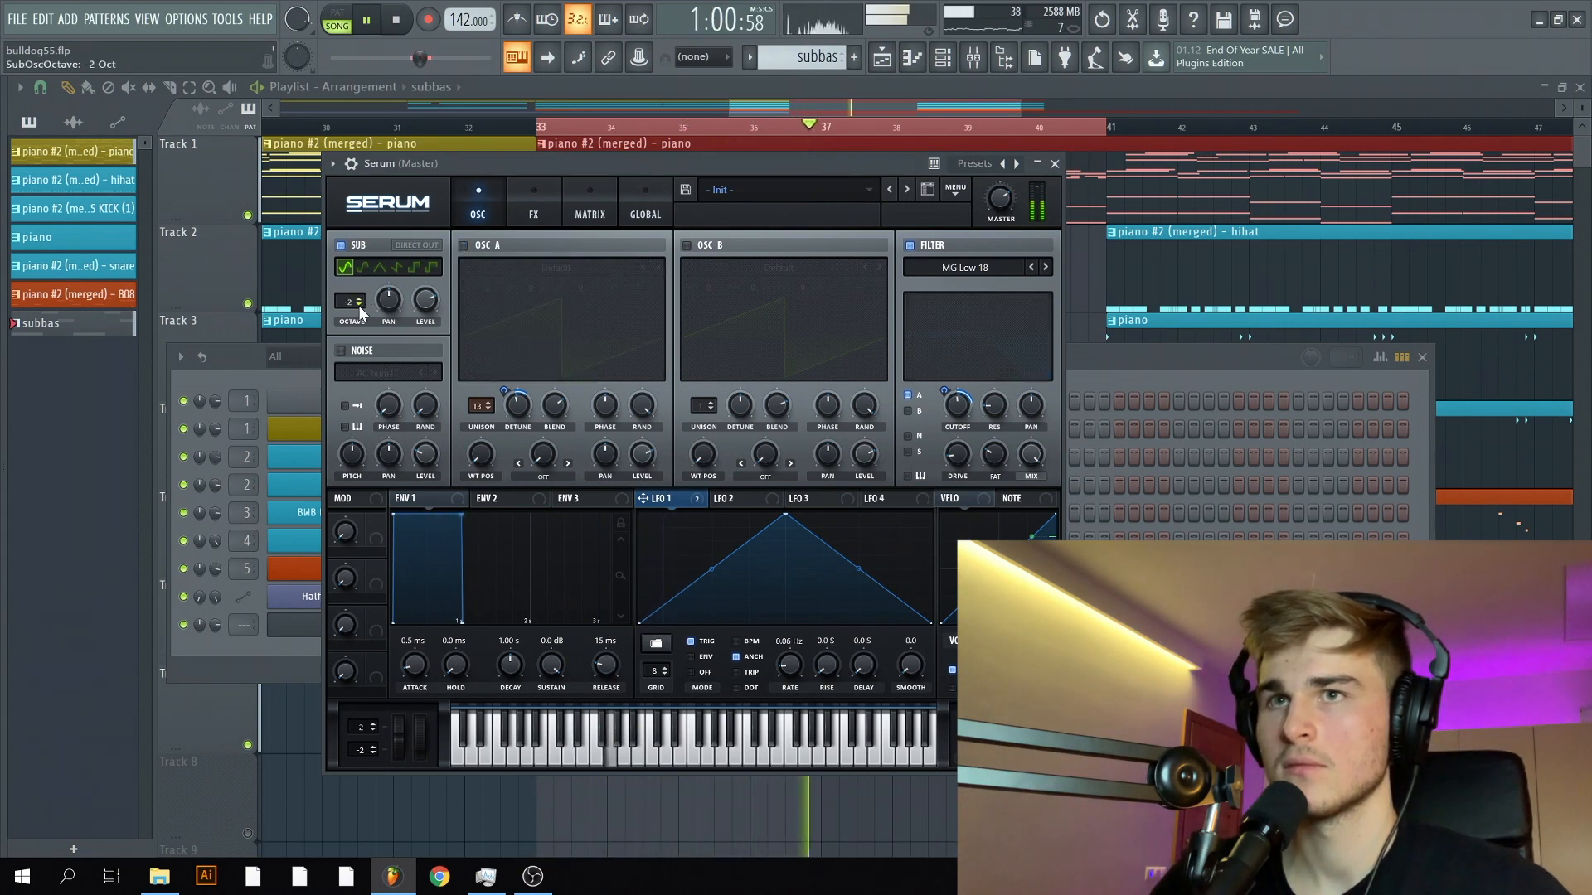
pyautogui.click(464, 244)
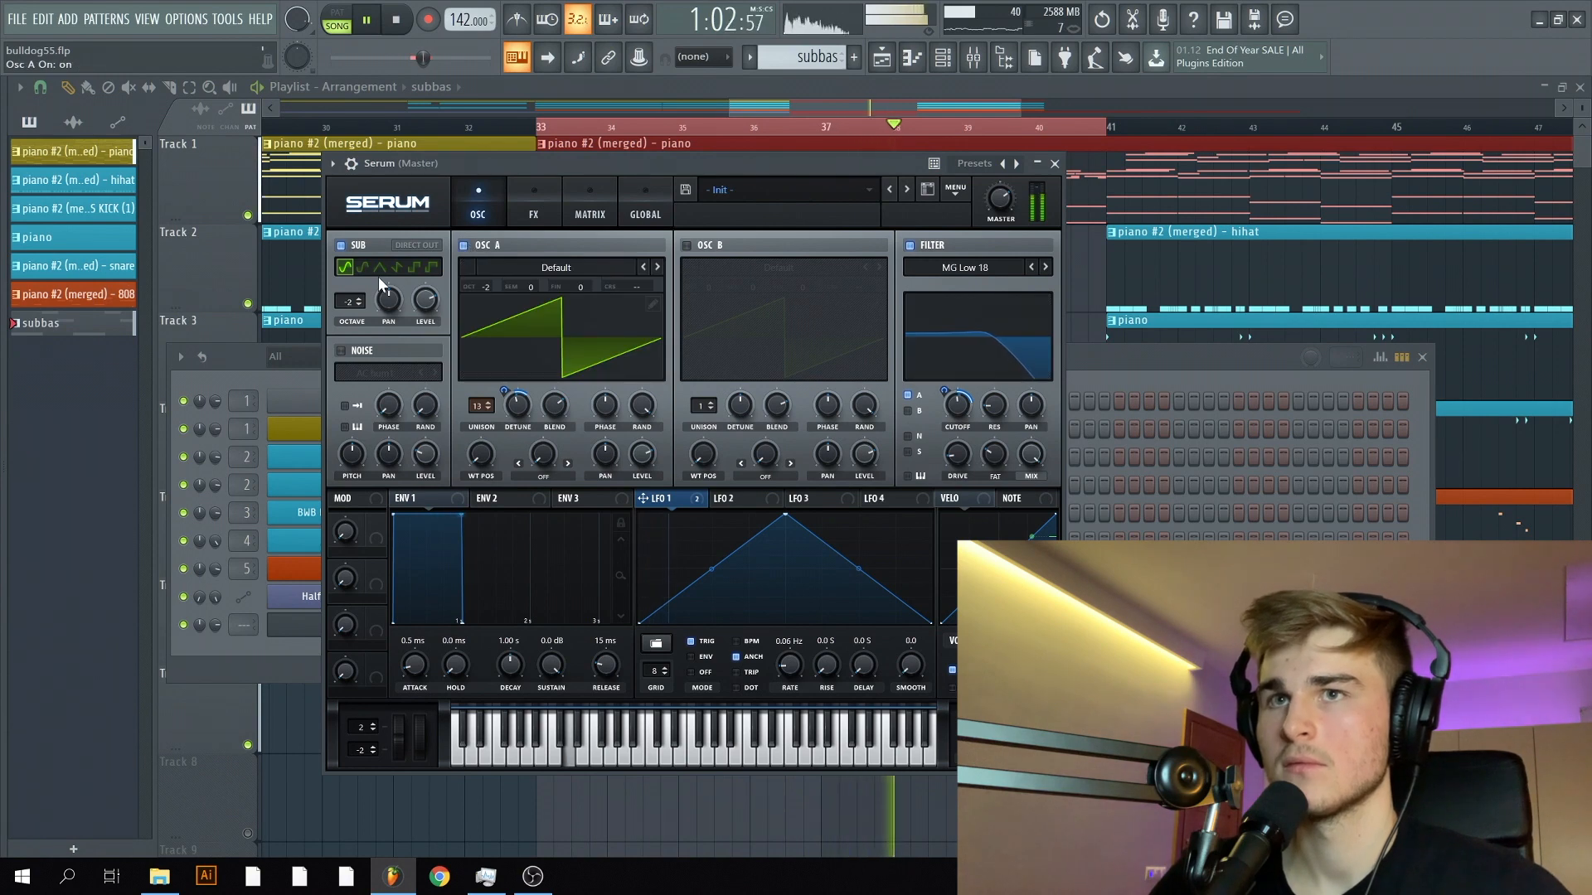
# Step: Enable oscillator B through the filter with the Jno wavetable, 9 unison voices, 50% level and 73 blend, then close Serum and the channel rack
pyautogui.click(687, 245)
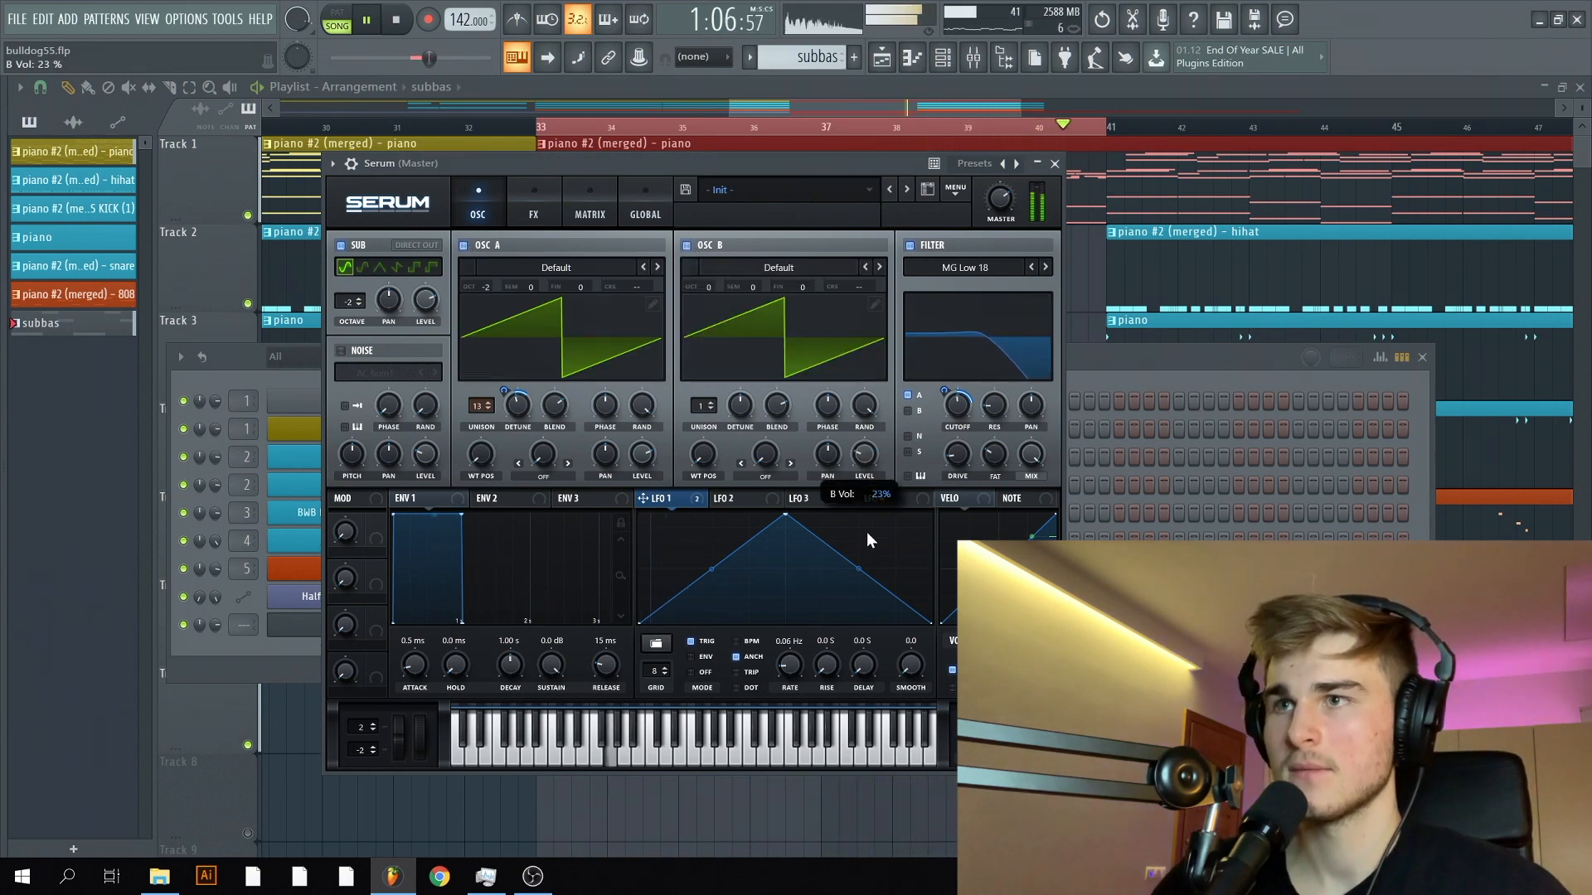
pyautogui.click(908, 411)
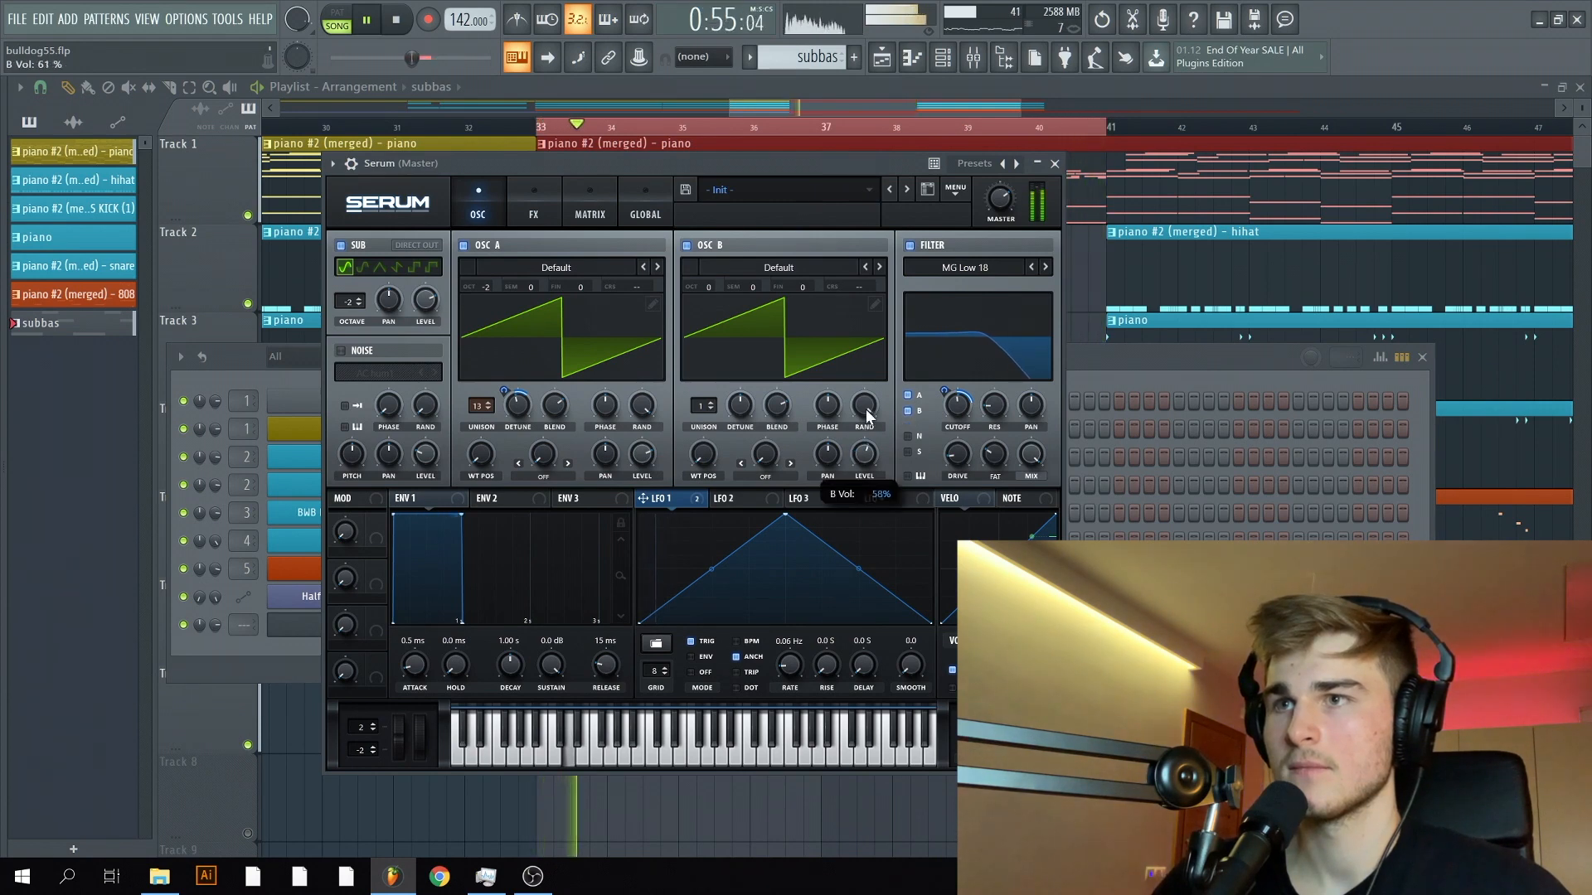
pyautogui.click(879, 266)
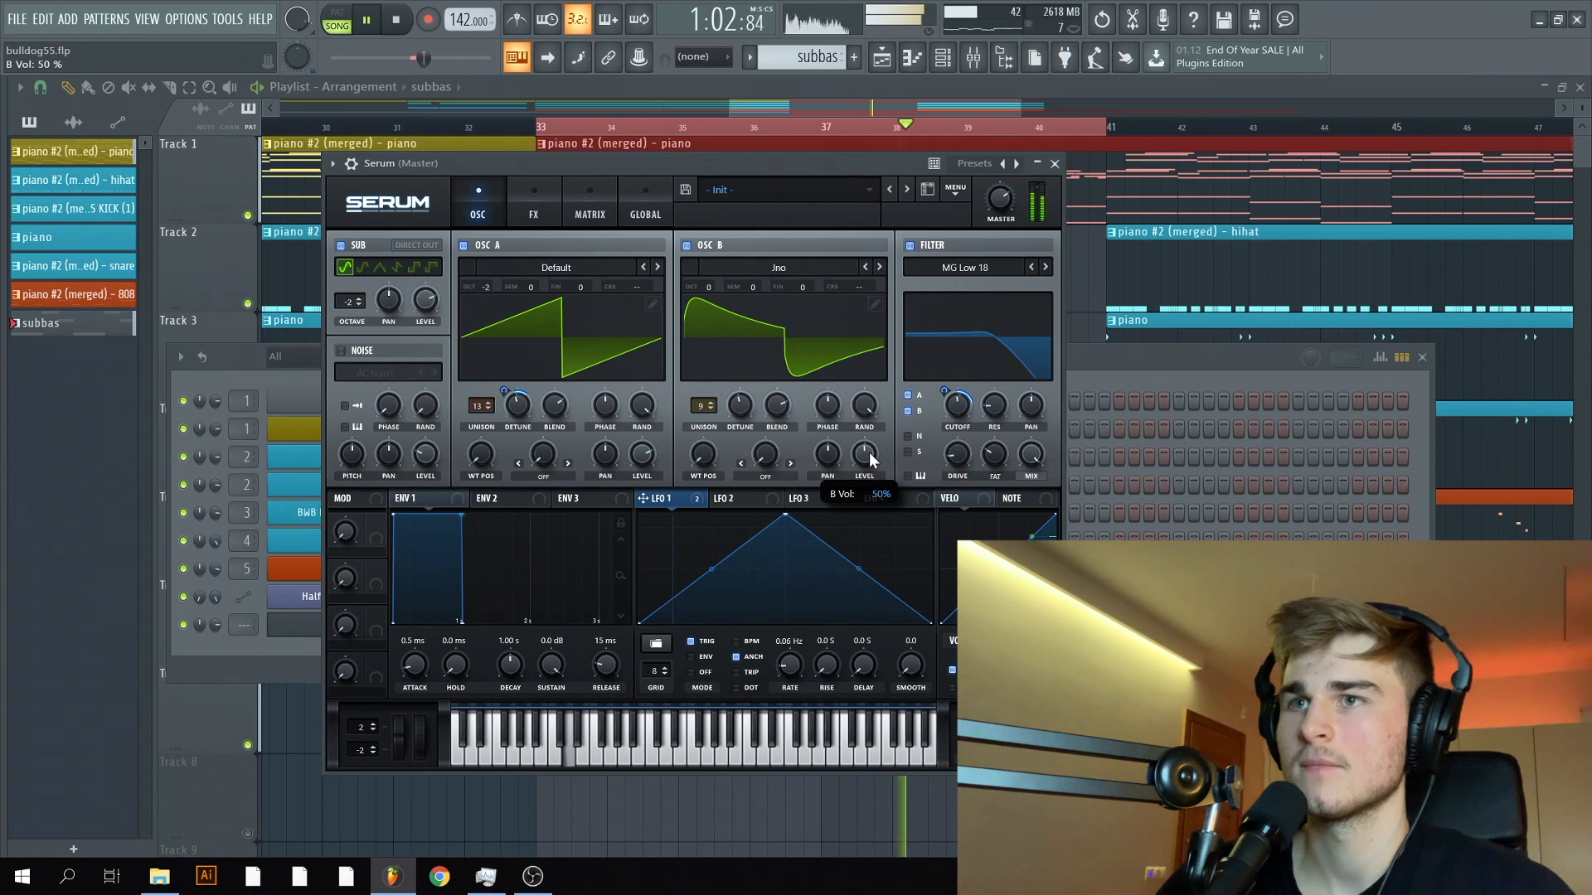
pyautogui.click(744, 406)
pyautogui.moveTo(772, 406); pyautogui.dragTo(772, 410)
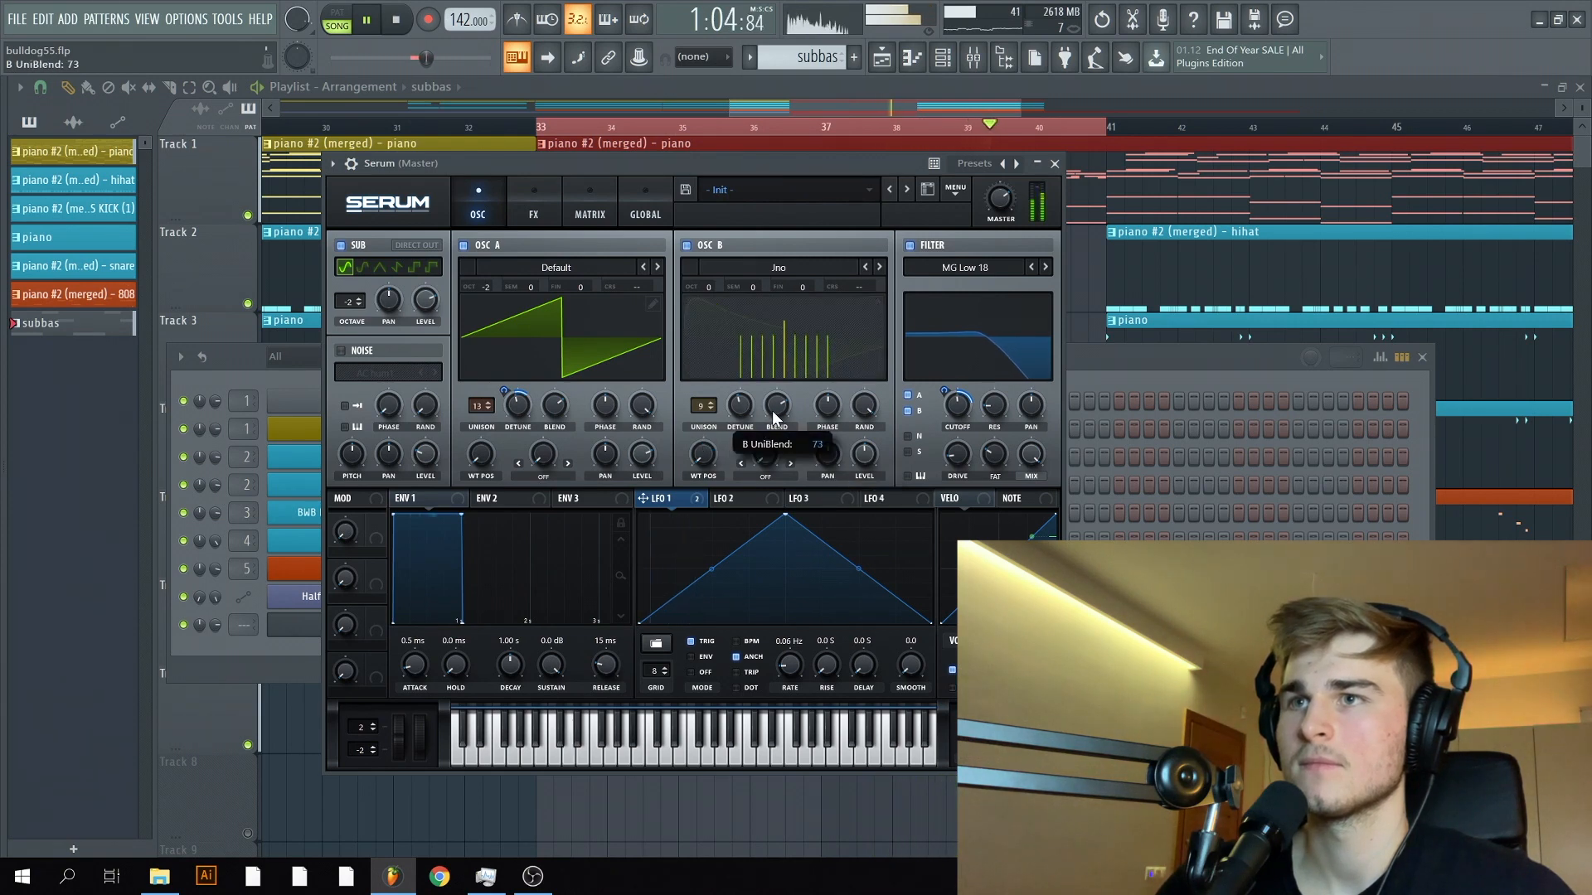
pyautogui.click(1055, 163)
pyautogui.click(1422, 357)
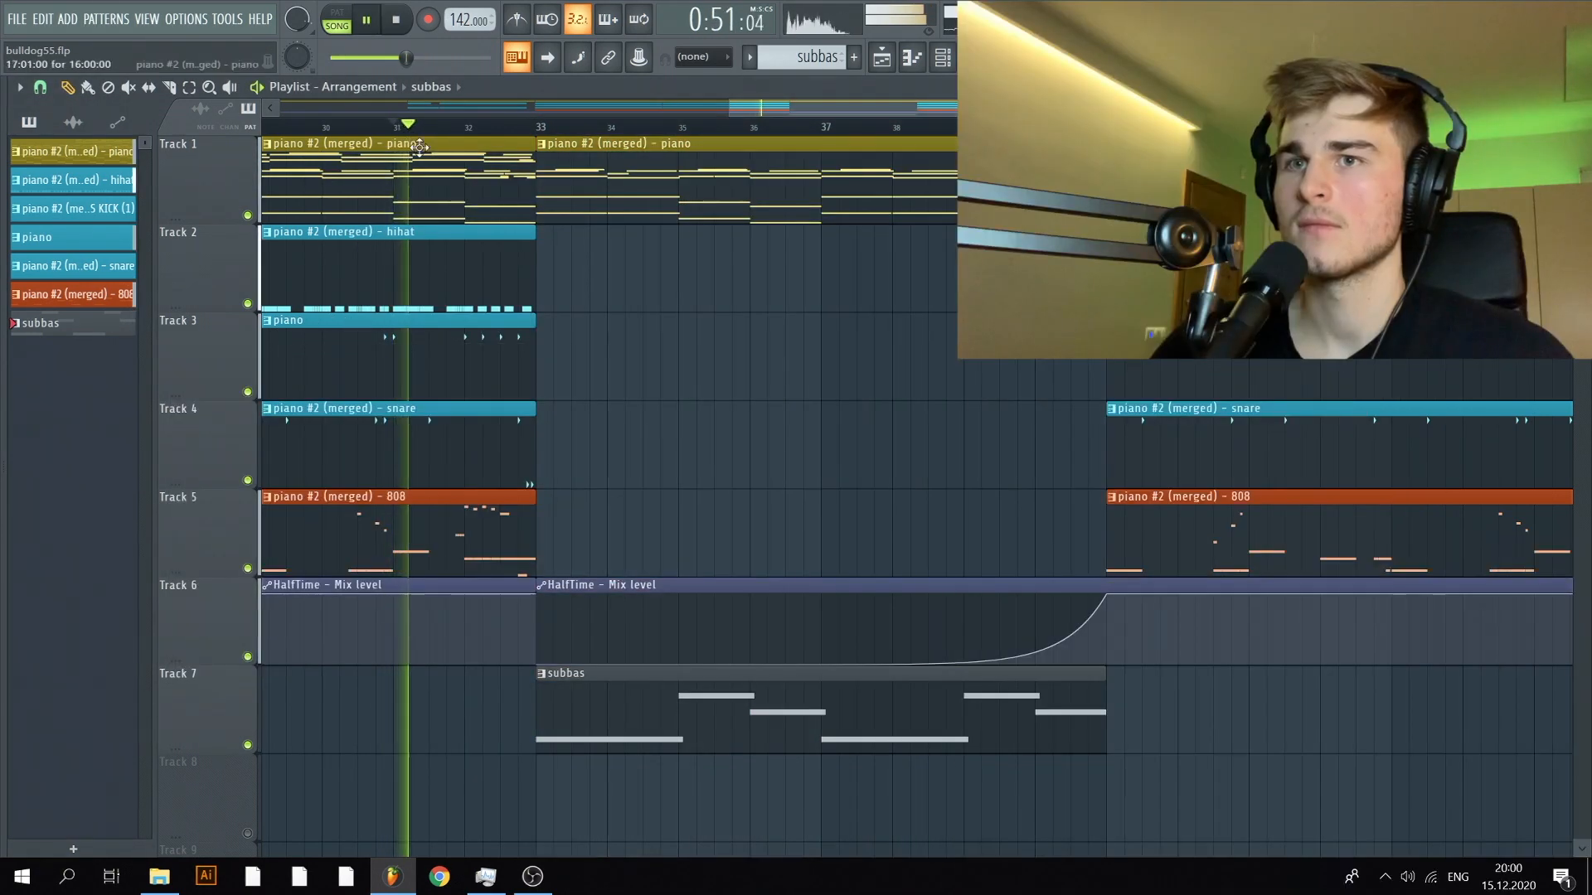
# Step: Duplicate the subbas clip to bar 41 on Track 7 and delete the 808 clip at bar 41 on Track 5
pyautogui.scroll(-3, 638, 734)
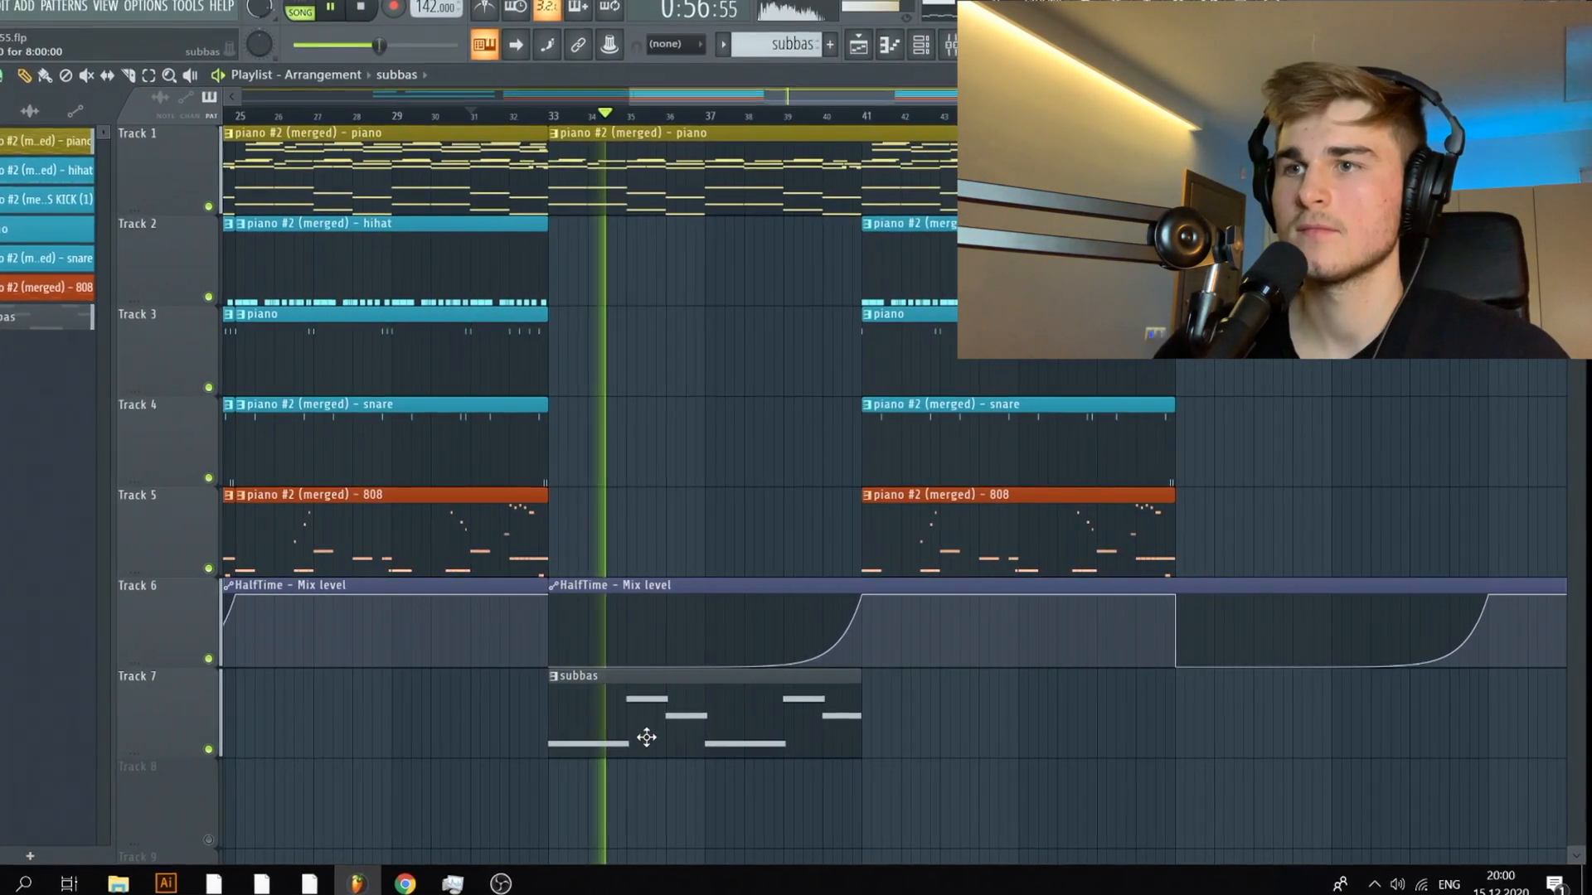
pyautogui.moveTo(829, 756); pyautogui.dragTo(946, 774)
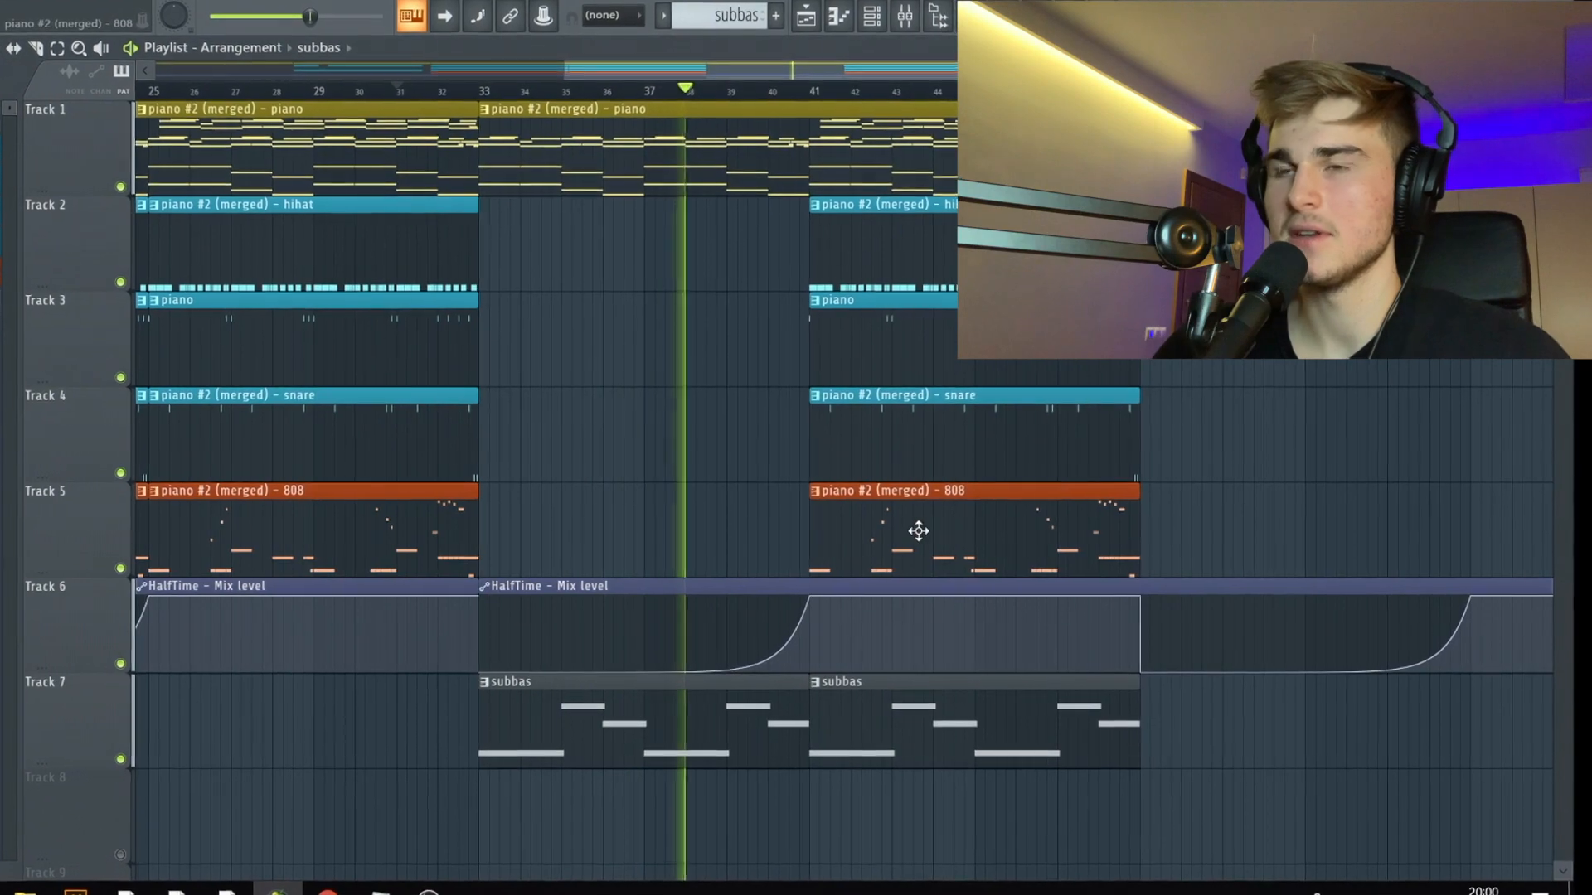
pyautogui.rightClick(977, 510)
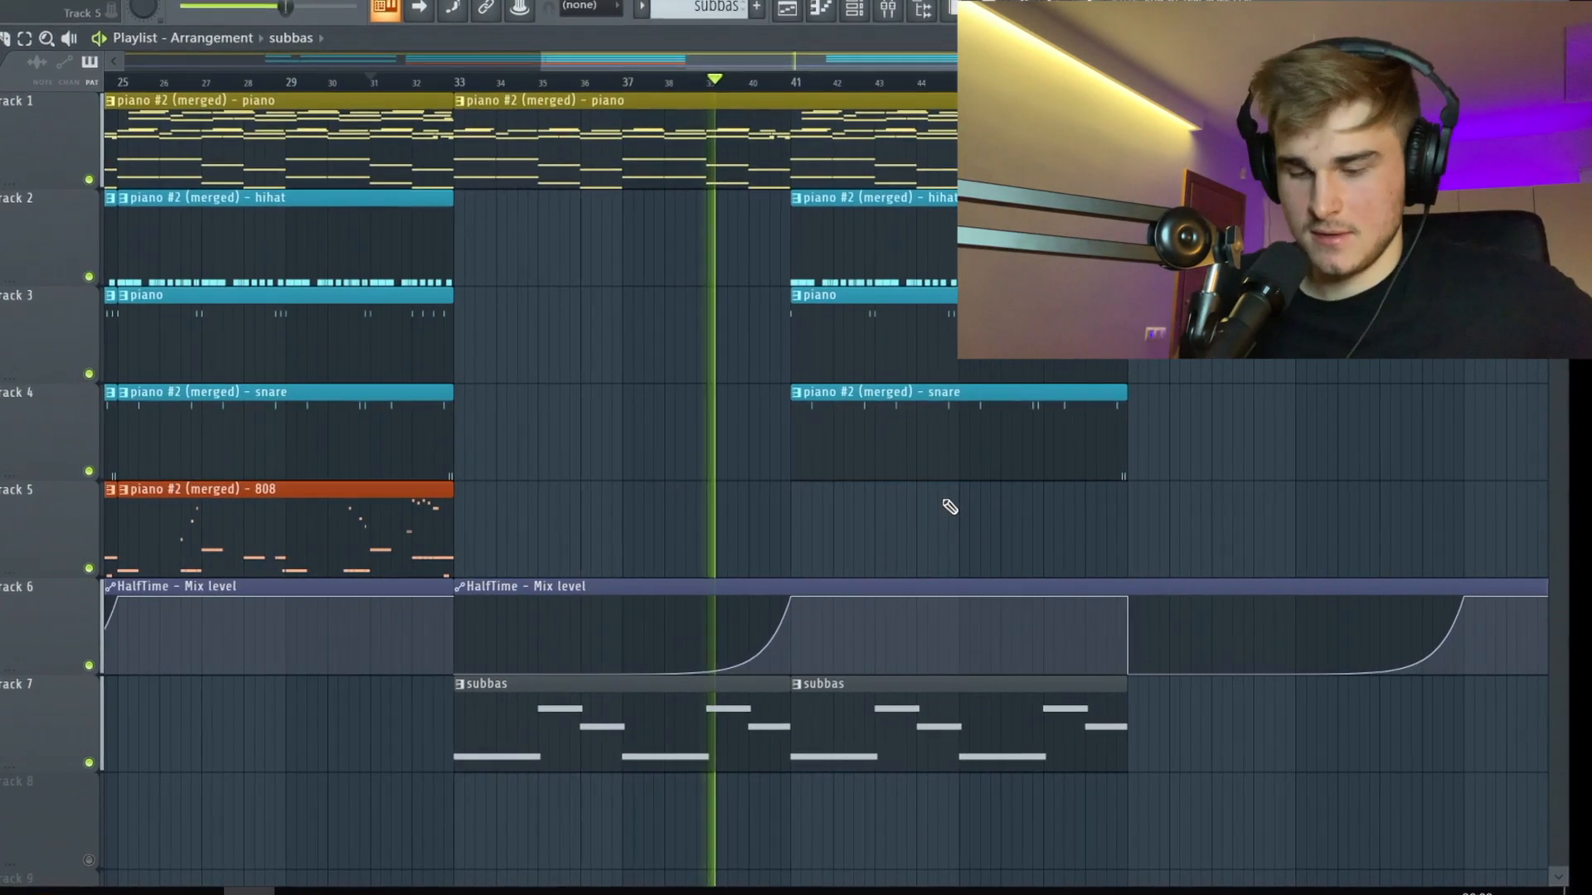